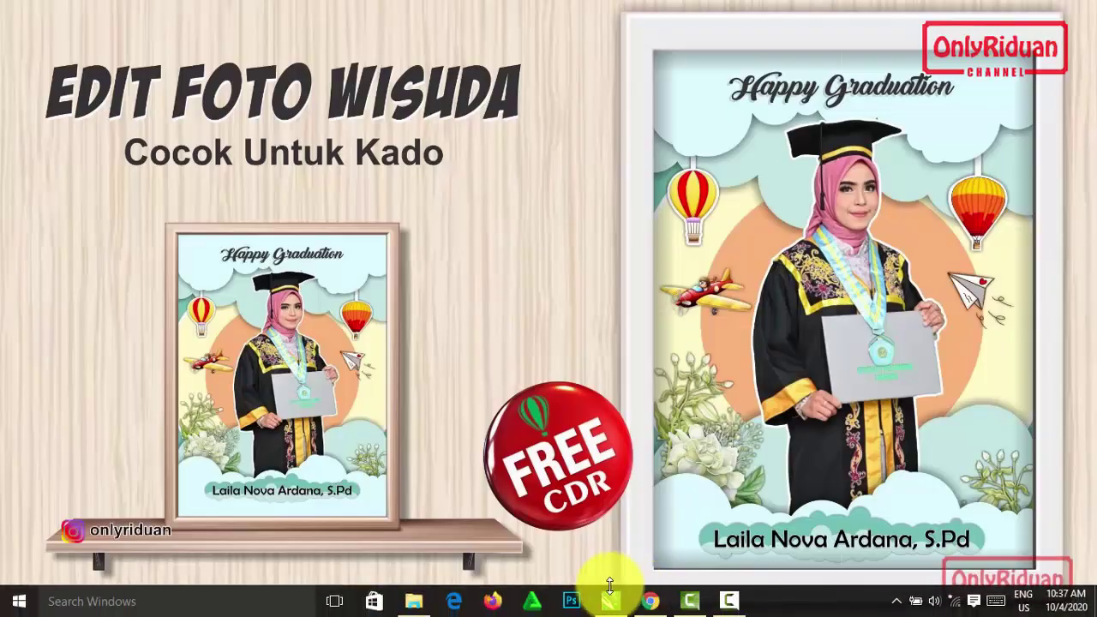
- Switch to CorelDRAW and display Page 2, which holds the rows of overlapping circles, in the Edit Foto WISUDA document
click(611, 611)
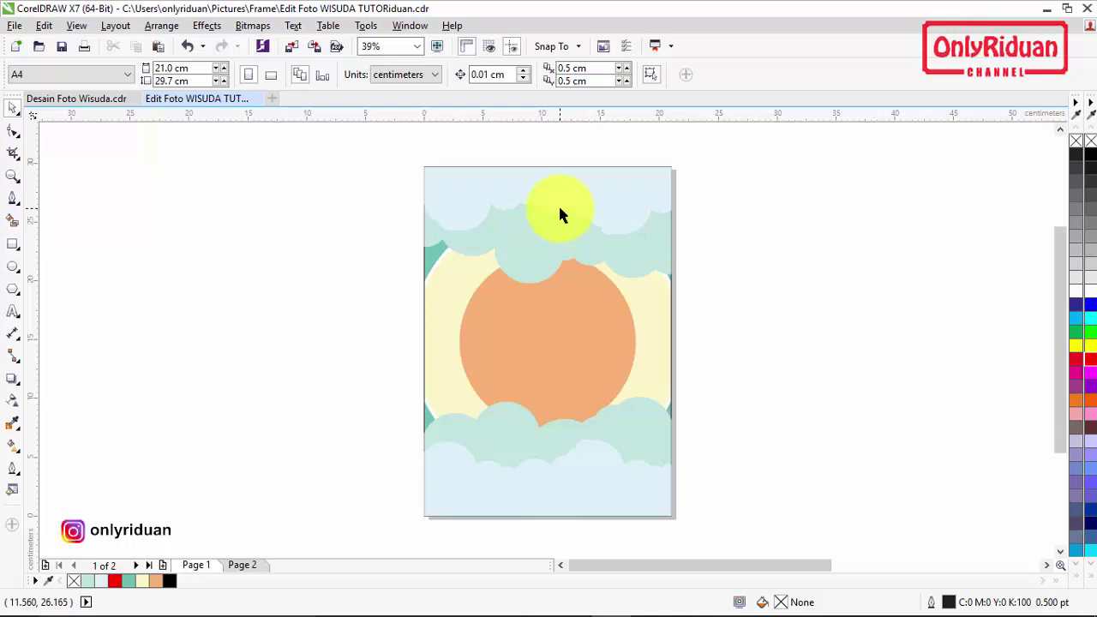
click(243, 565)
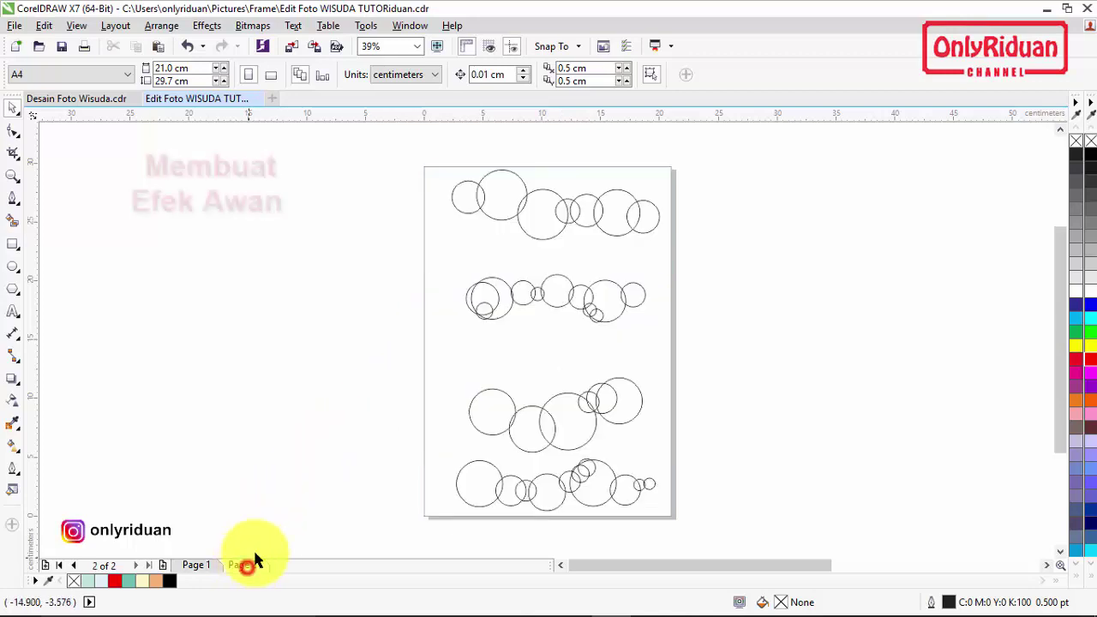
scroll(533, 225, up, 4)
scroll(532, 214, down, 4)
click(534, 213)
click(506, 74)
click(659, 157)
click(565, 292)
click(507, 74)
click(545, 407)
click(580, 477)
click(510, 74)
click(697, 205)
scroll(516, 171, up, 4)
drag(456, 262, 531, 218)
key(ctrl+z)
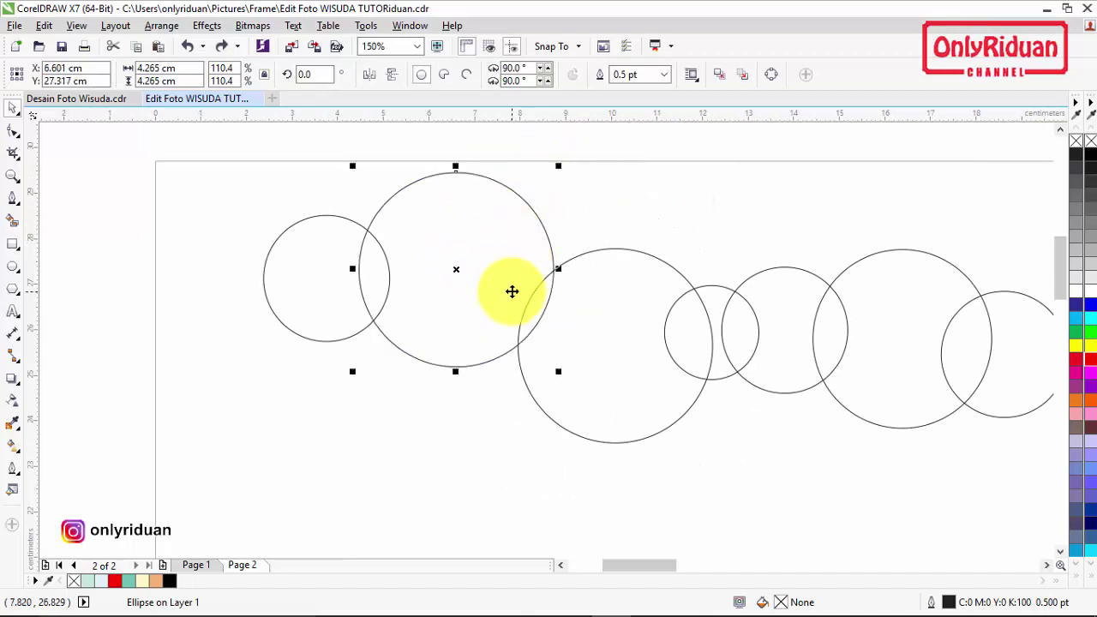
- Weld the seven circles of the first row into one cloud outline, and the second row's circles into another
scroll(512, 292, down, 1)
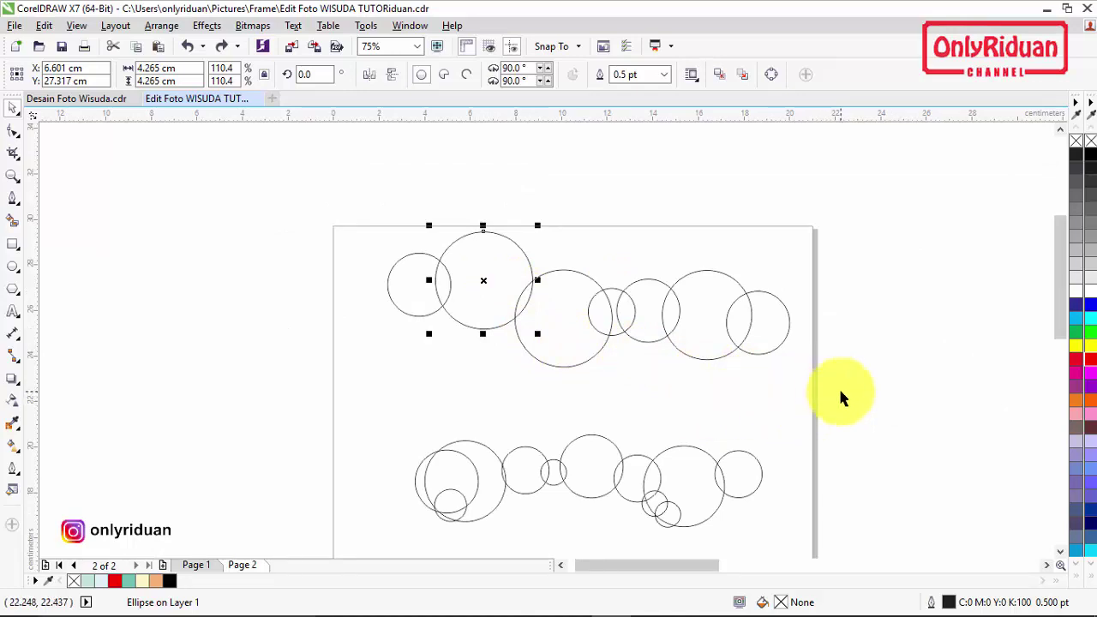
drag(897, 408, 312, 188)
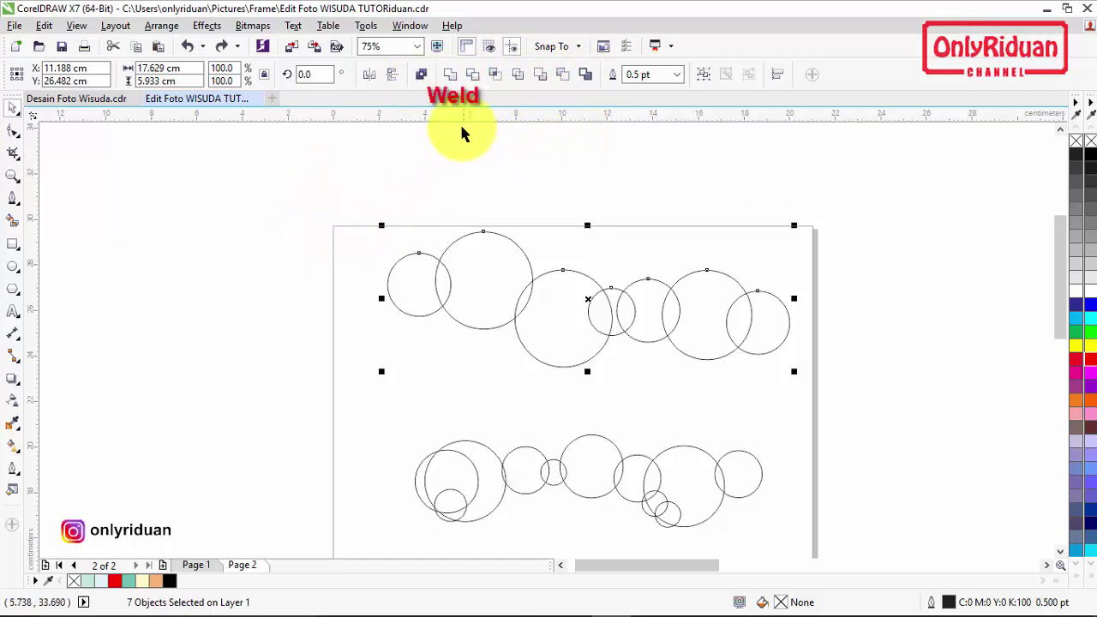
click(450, 75)
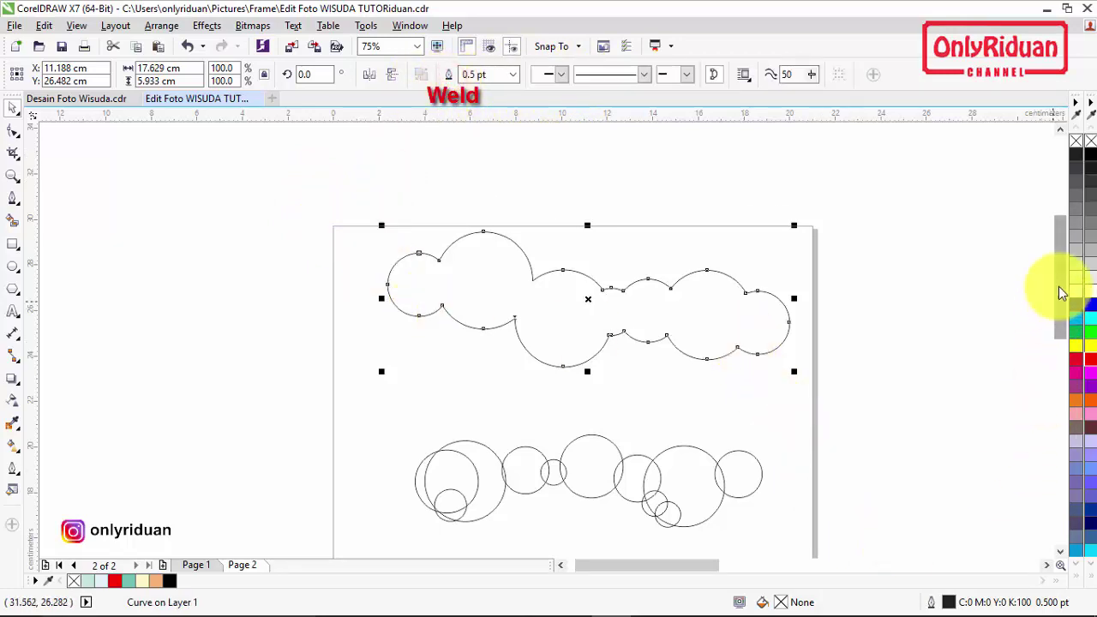
drag(1060, 289, 1061, 332)
drag(872, 408, 403, 302)
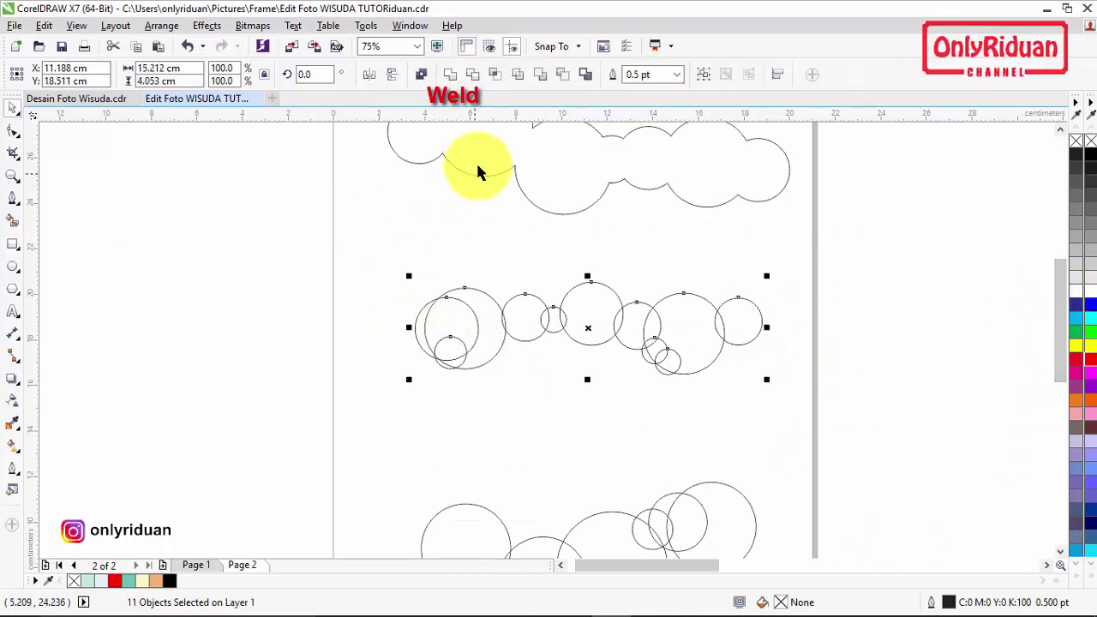
click(449, 74)
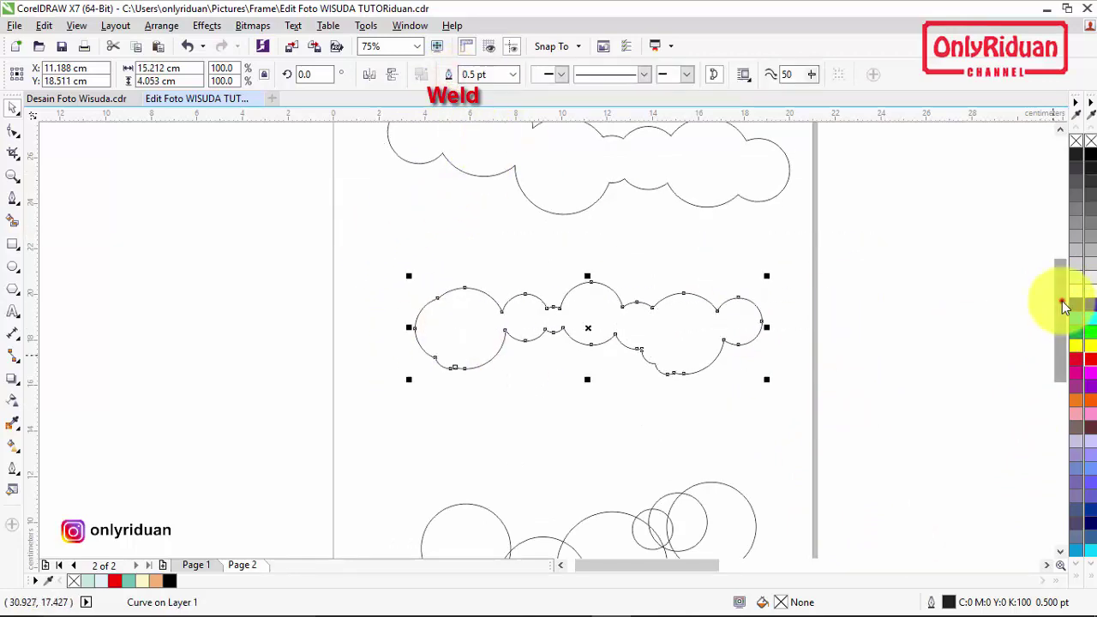
- Weld the circles of the third row into one cloud outline, and those of the fourth row into another
drag(1063, 296, 1065, 361)
drag(864, 441, 383, 231)
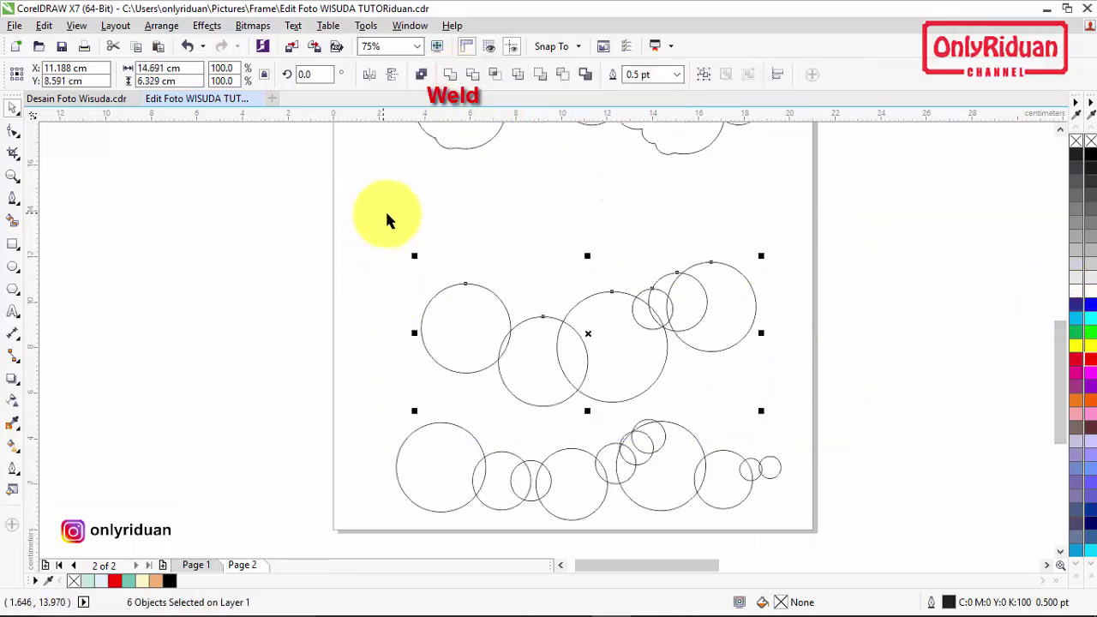
click(452, 74)
drag(883, 543, 306, 392)
click(449, 75)
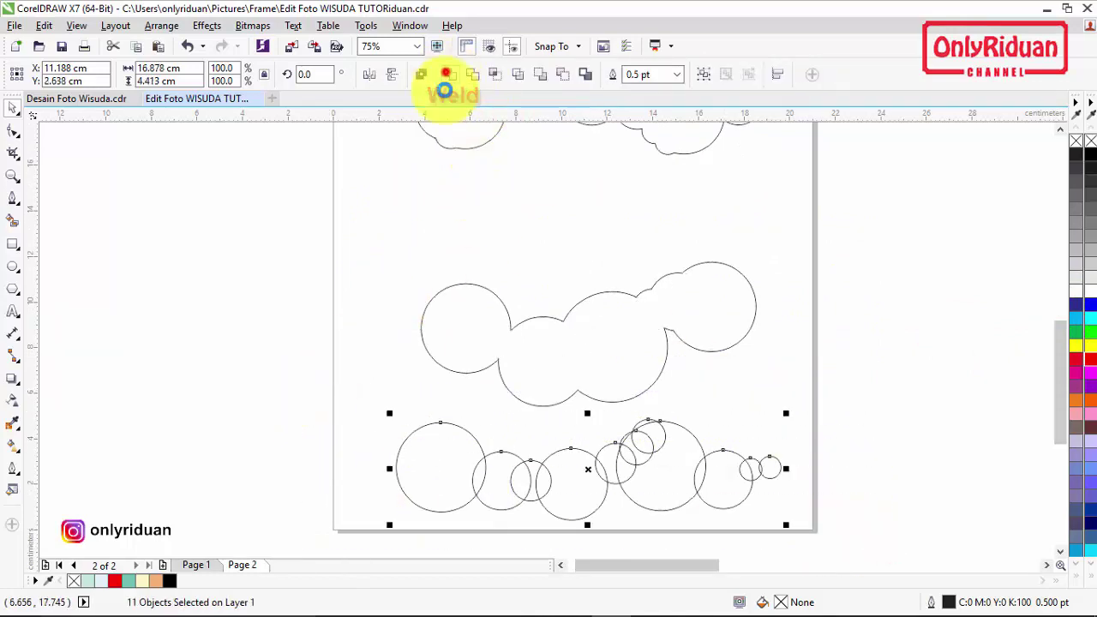
click(780, 434)
- View the finished layered clouds on Page 1 for reference and return to Page 2
drag(1060, 346, 1072, 250)
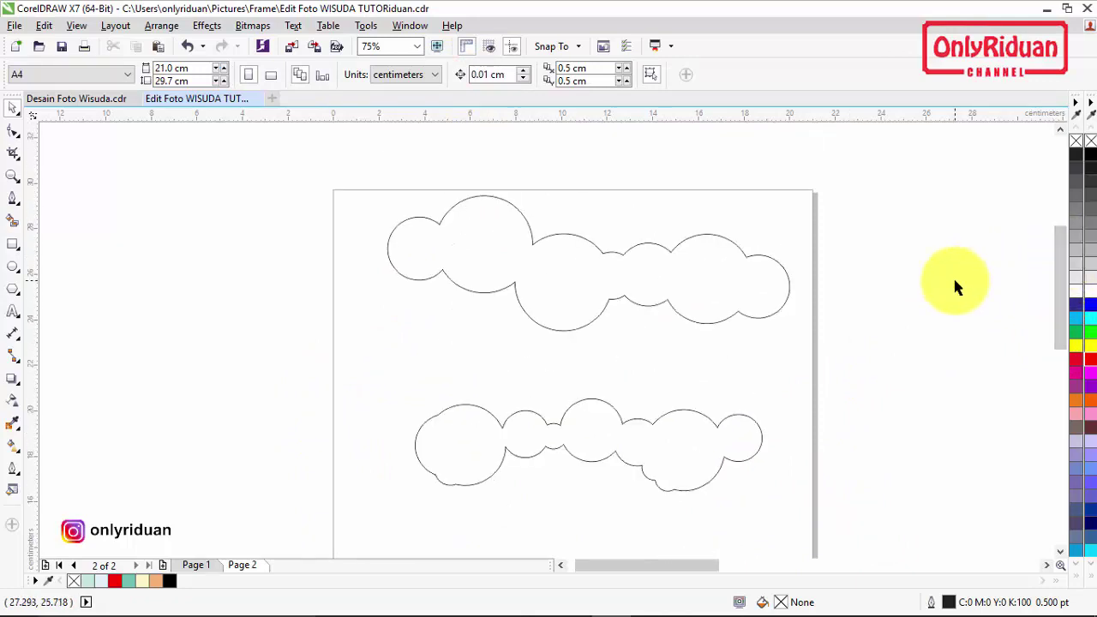
click(195, 565)
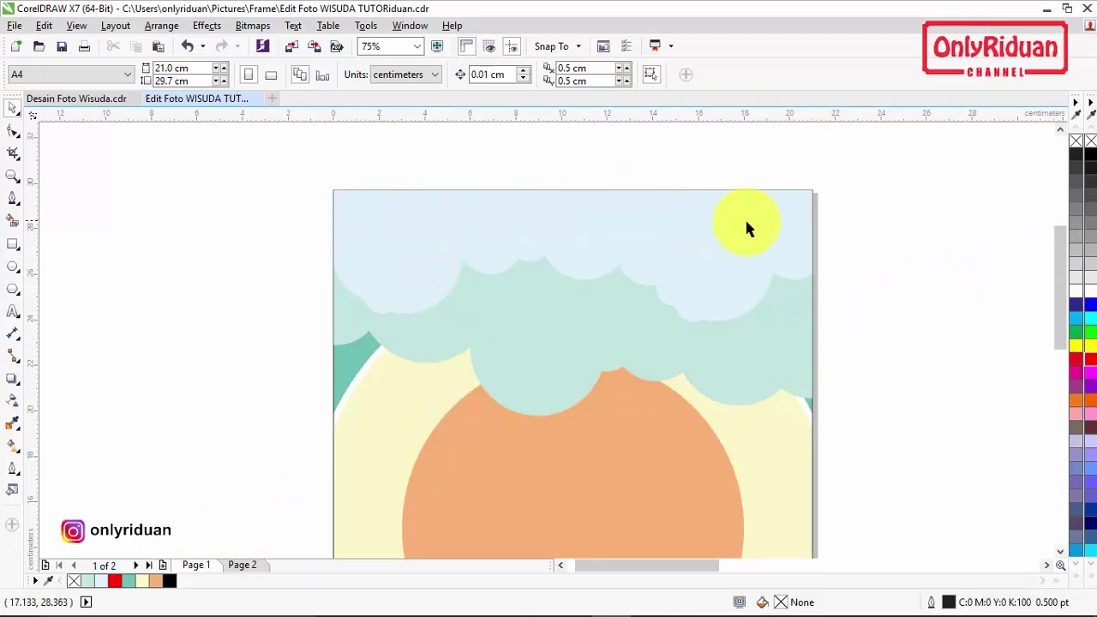
click(241, 565)
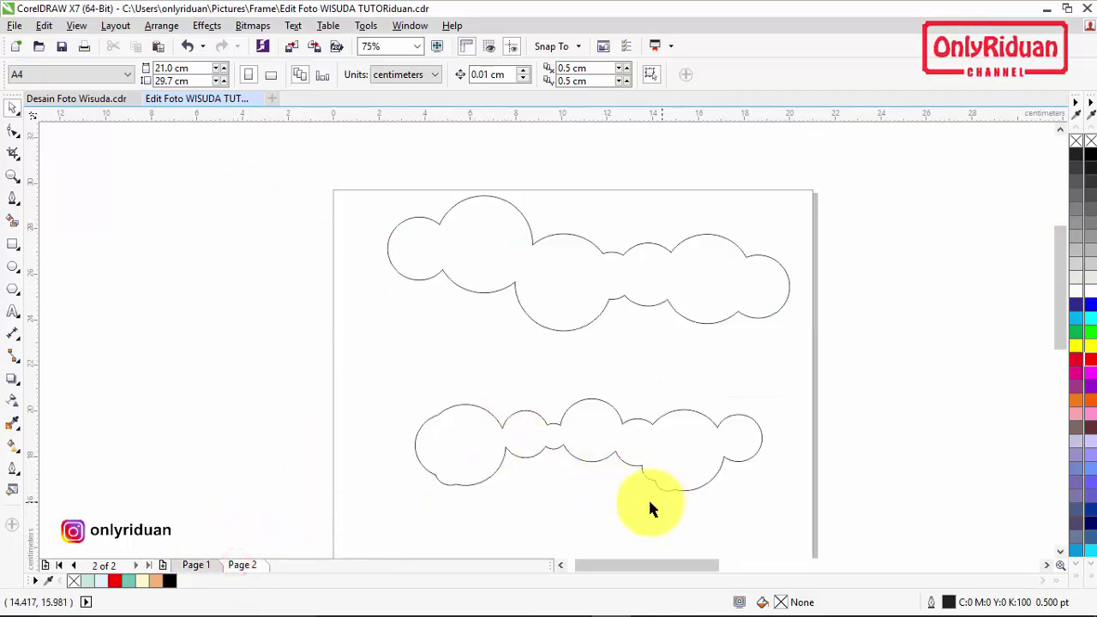
- Draw a rectangle about 17.6 × 4.9 cm rising from the middle of the first cloud outline and convert it to curves
click(10, 244)
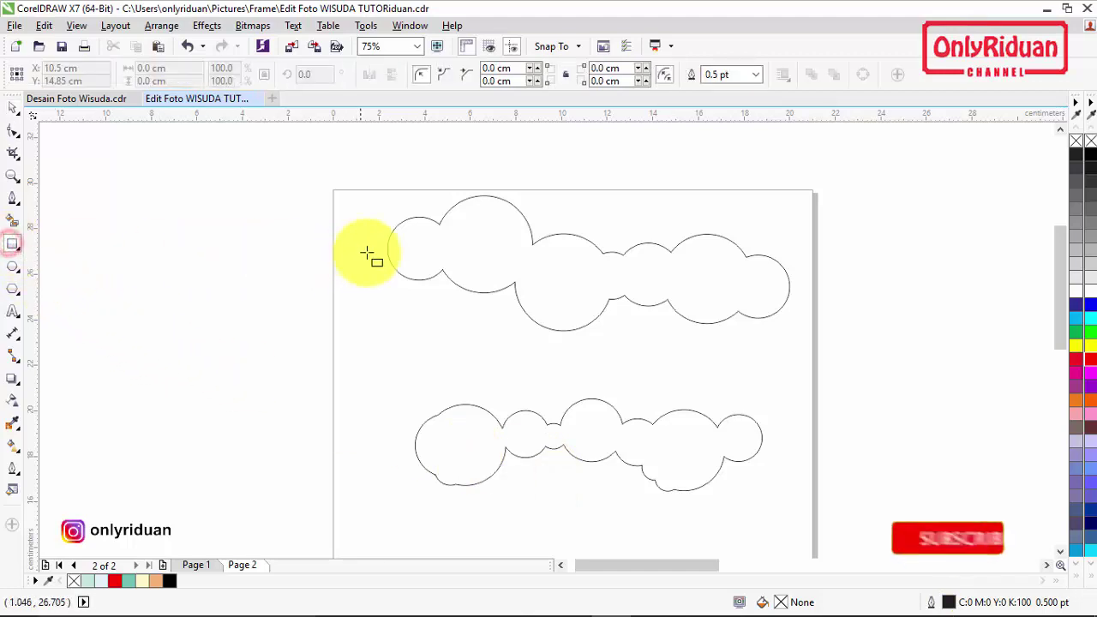
drag(387, 249, 789, 137)
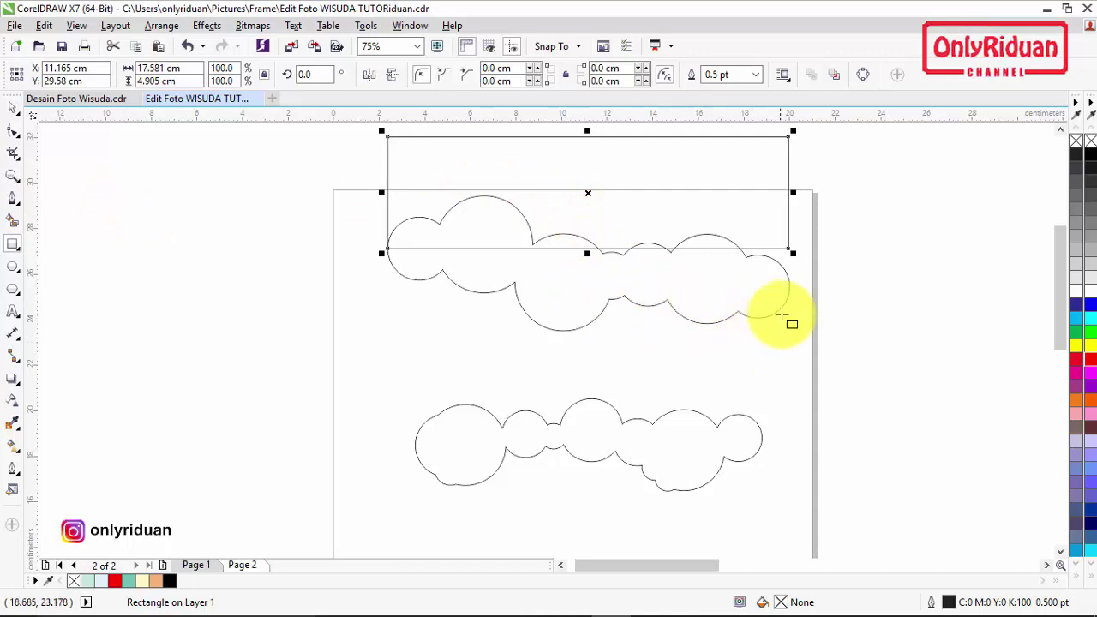
right_click(587, 192)
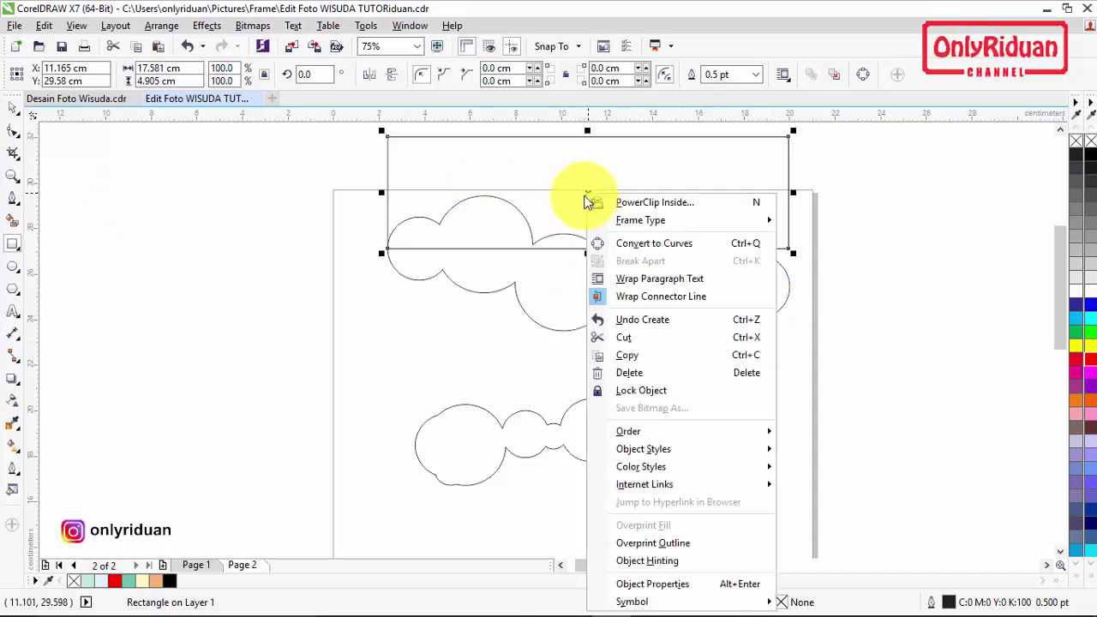
click(641, 239)
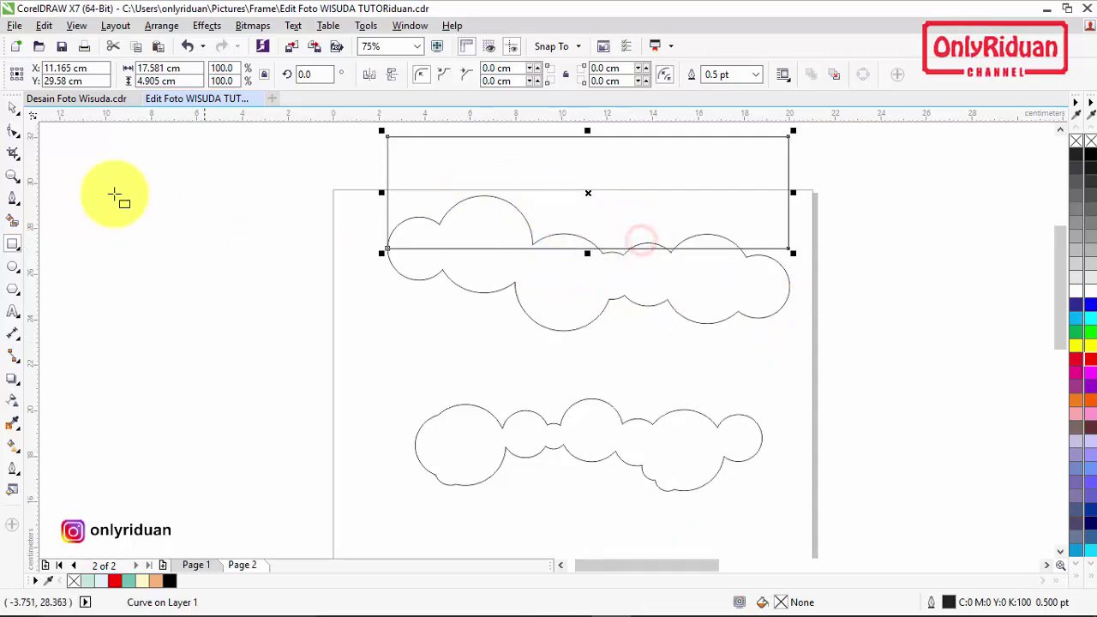
- Move the rectangle's lower-right node down to the rightmost point of the first cloud outline with the Shape tool
click(13, 129)
drag(789, 248, 792, 293)
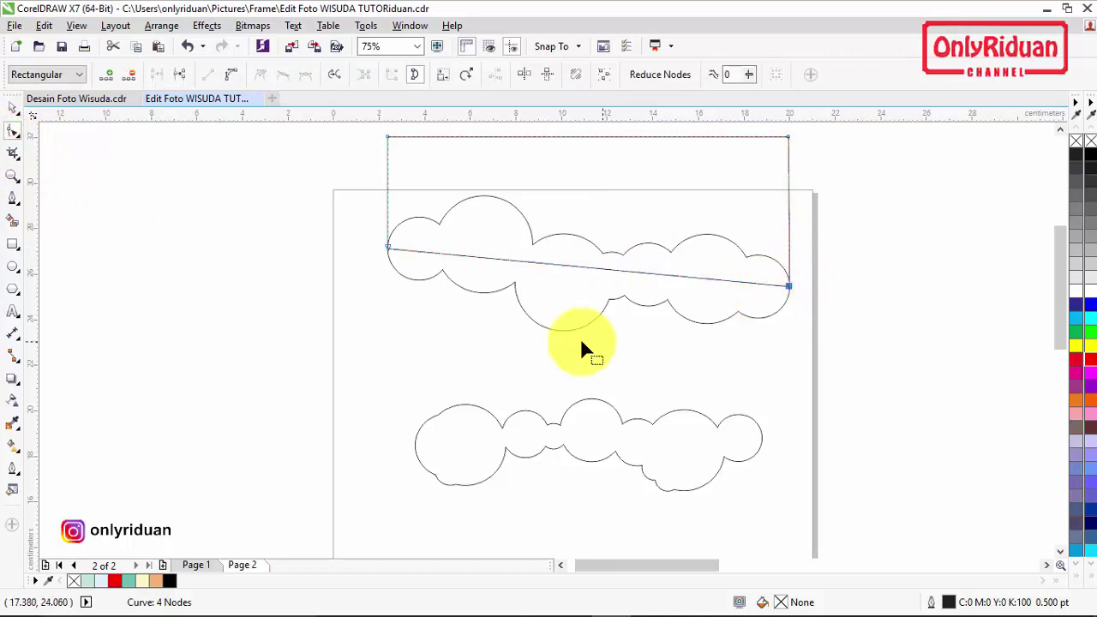
click(1060, 129)
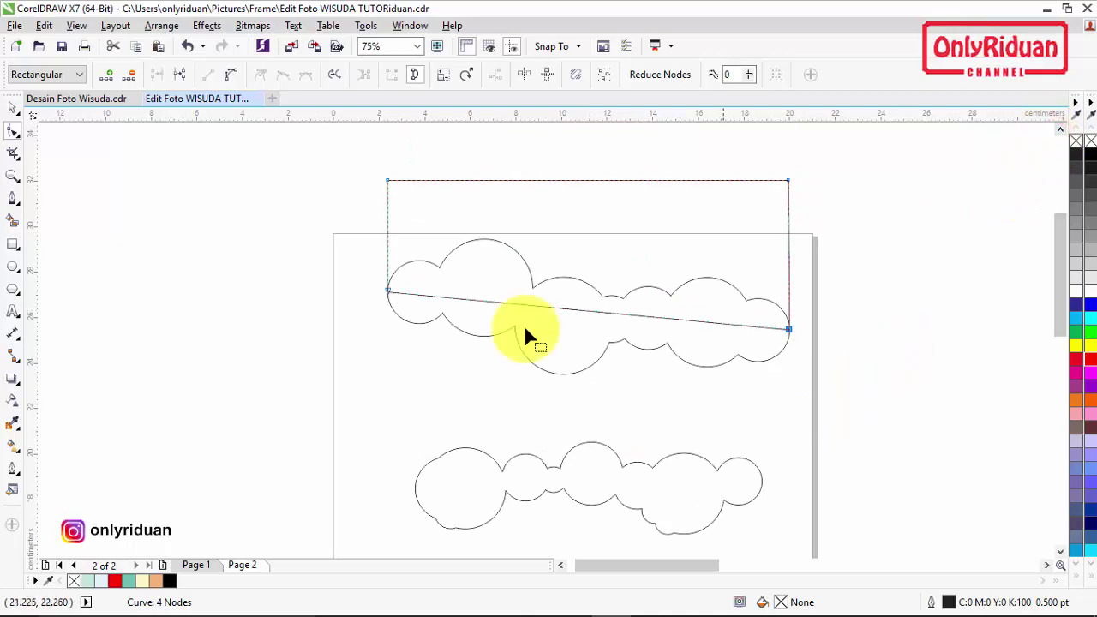
- Weld the reshaped rectangle and the first cloud outline into one flat-topped cloud shape
click(14, 108)
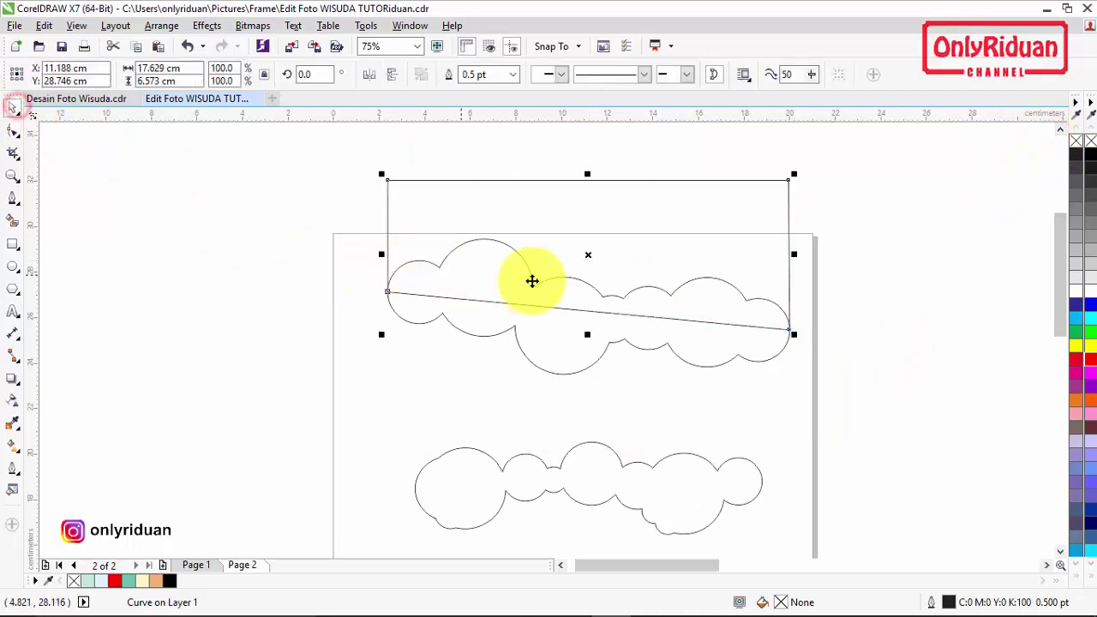
click(573, 374)
scroll(299, 135, up, 1)
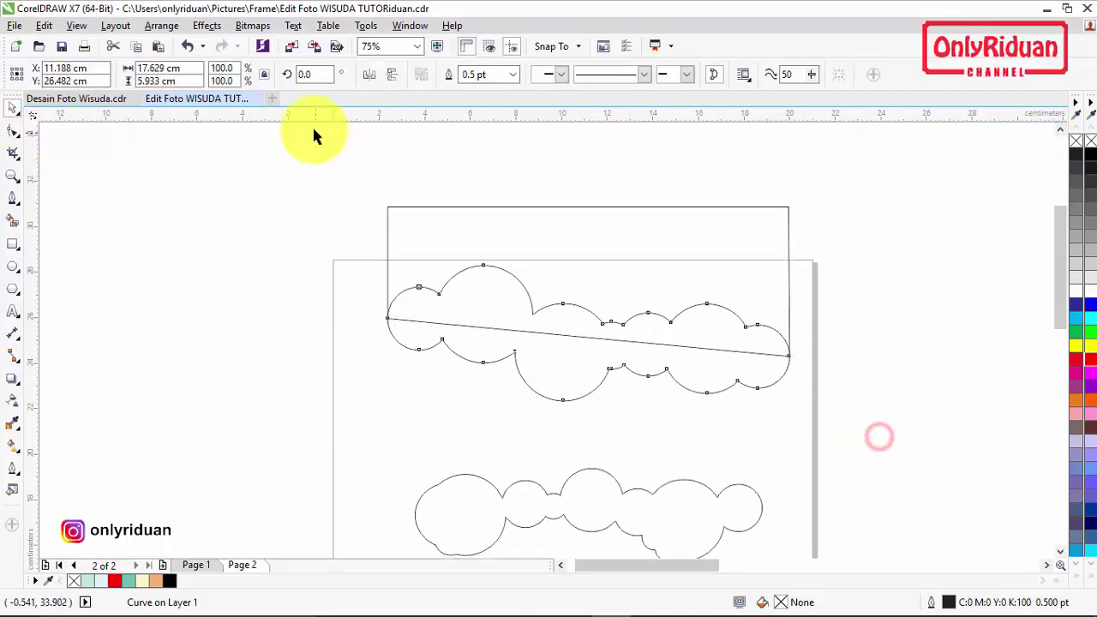
shift+click(453, 207)
click(451, 75)
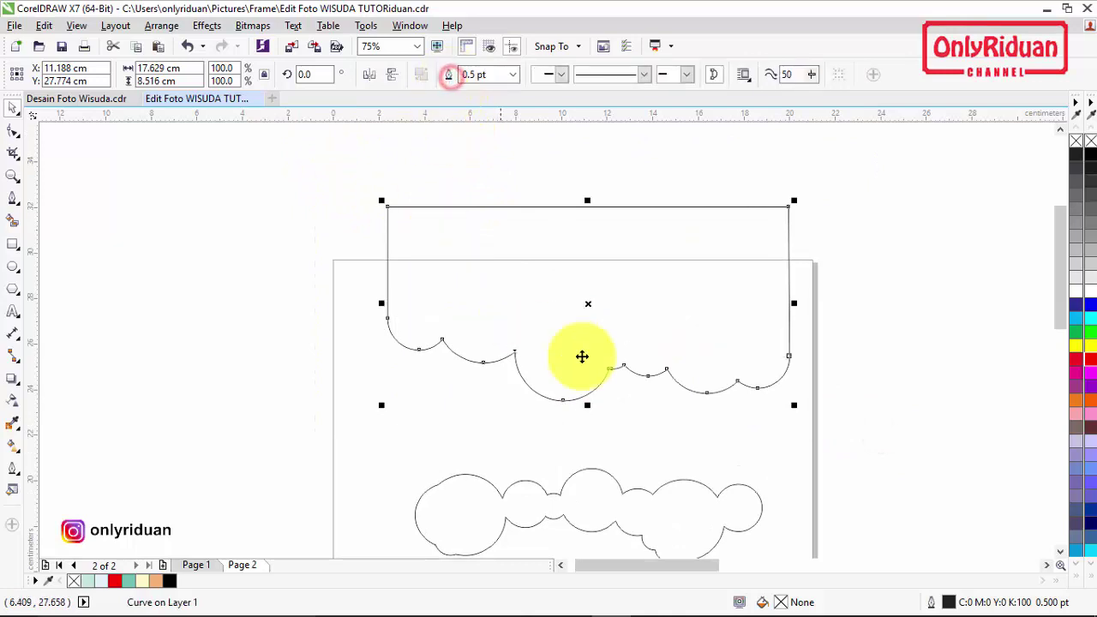
- Draw a rectangle about 15.2 cm wide over the upper half of the second cloud outline and reduce its height to about 4.1 cm
drag(1060, 254, 1061, 305)
click(692, 368)
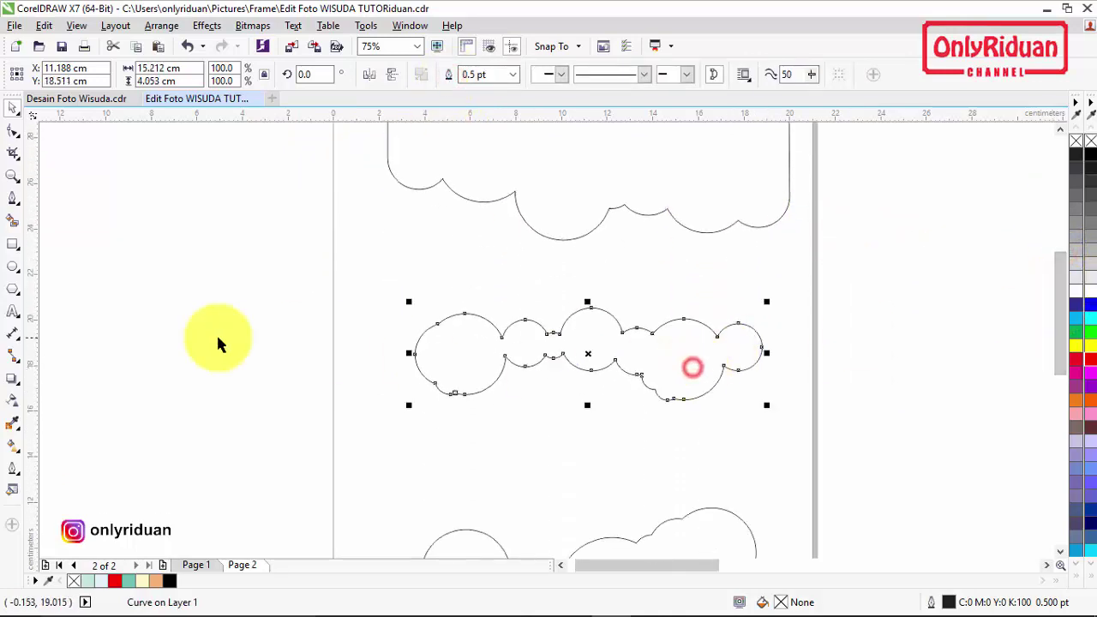
click(15, 247)
drag(410, 352, 681, 355)
key(ctrl+z)
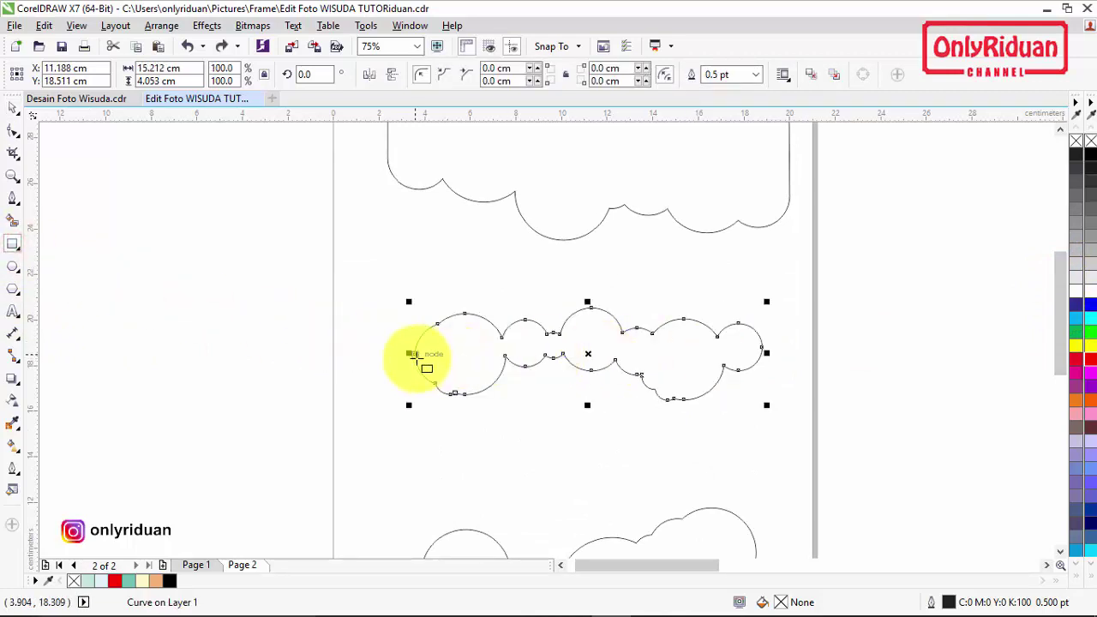
drag(414, 354, 763, 256)
scroll(598, 417, up, 2)
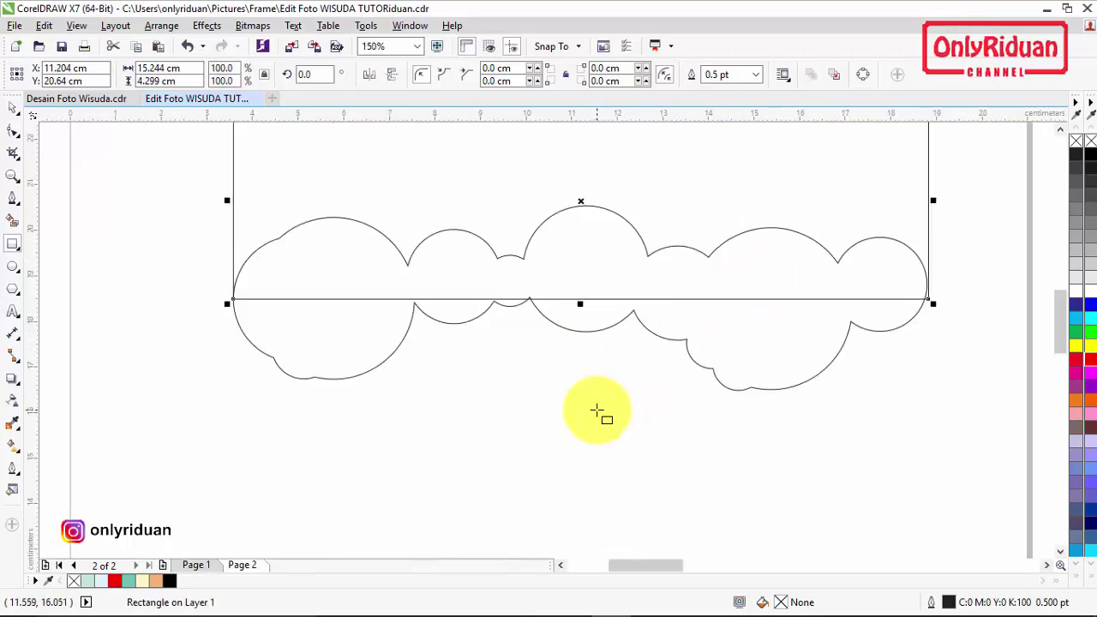
drag(583, 301, 583, 293)
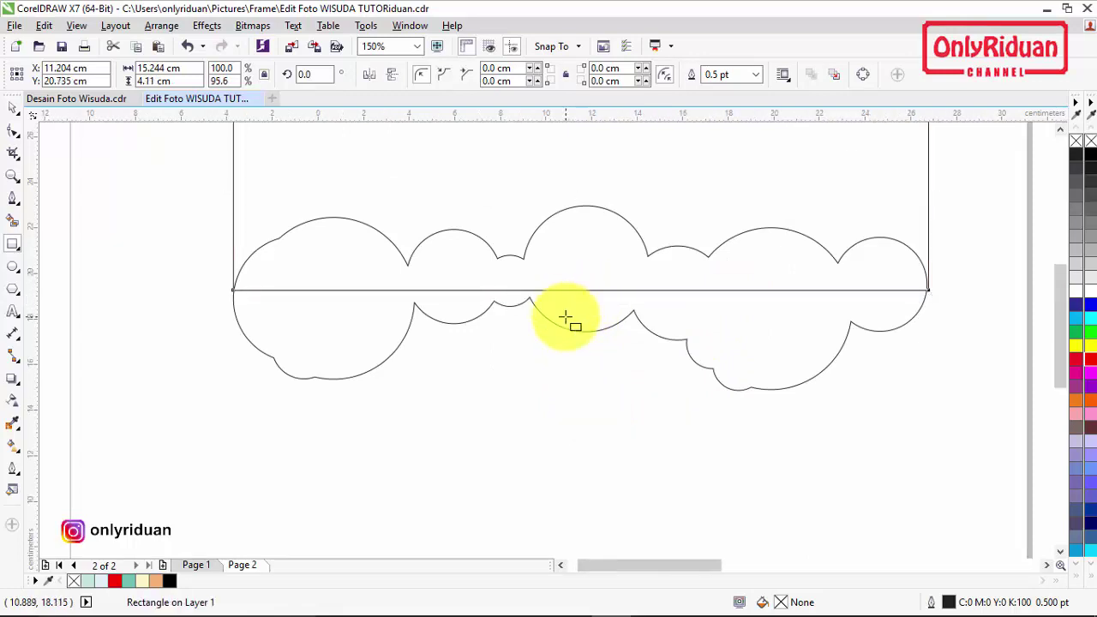
- Weld the new rectangle and the second cloud outline into one flat-topped cloud shape
scroll(566, 317, down, 4)
drag(431, 235, 666, 360)
scroll(666, 361, up, 2)
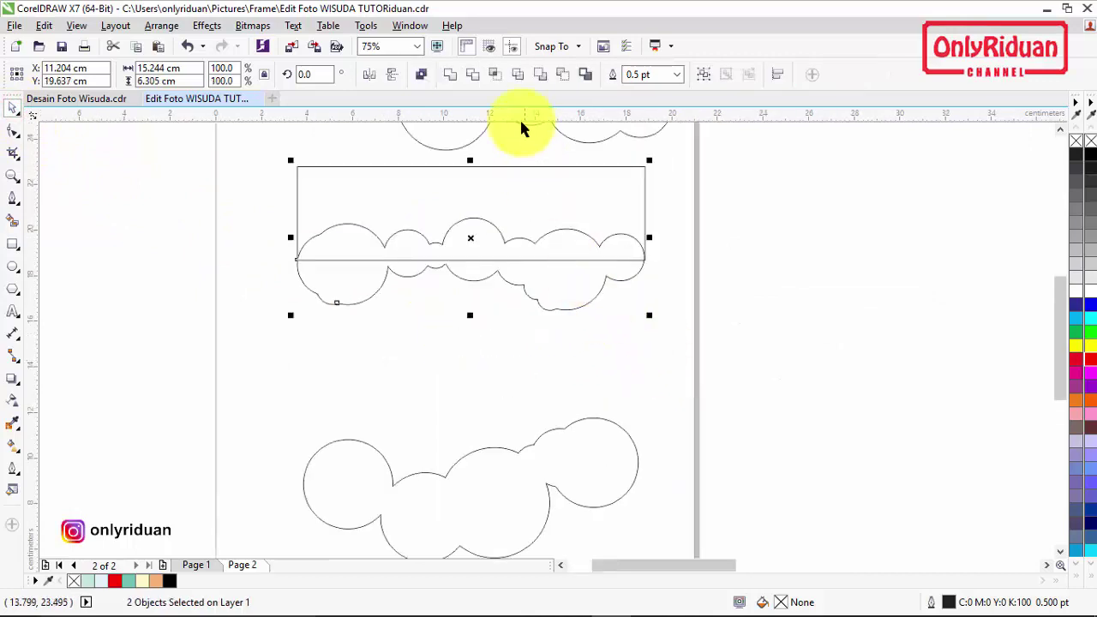
click(450, 74)
click(558, 312)
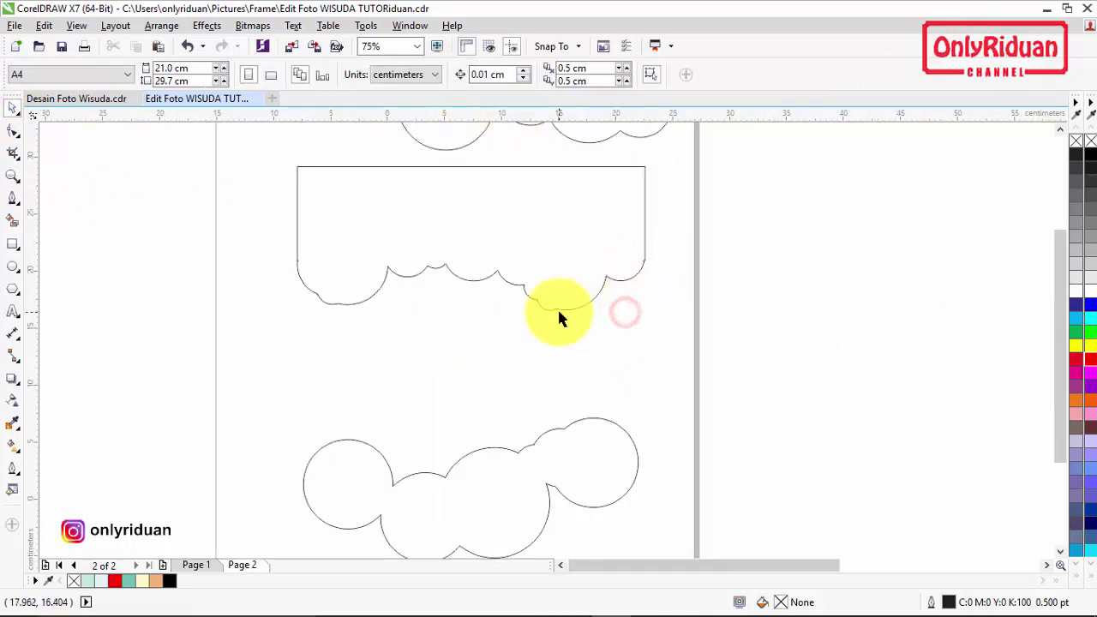
- Draw a rectangle spanning the full width of the fourth cloud outline and extending from its middle to below the page edge
scroll(557, 308, down, 2)
click(1068, 311)
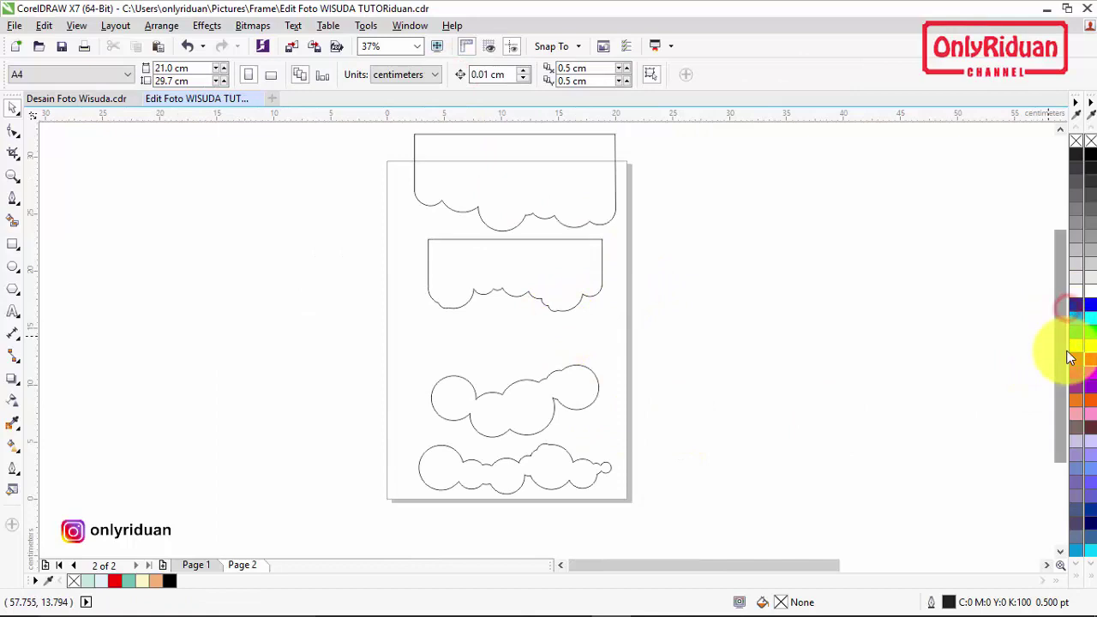
scroll(1062, 358, down, 2)
scroll(526, 399, up, 2)
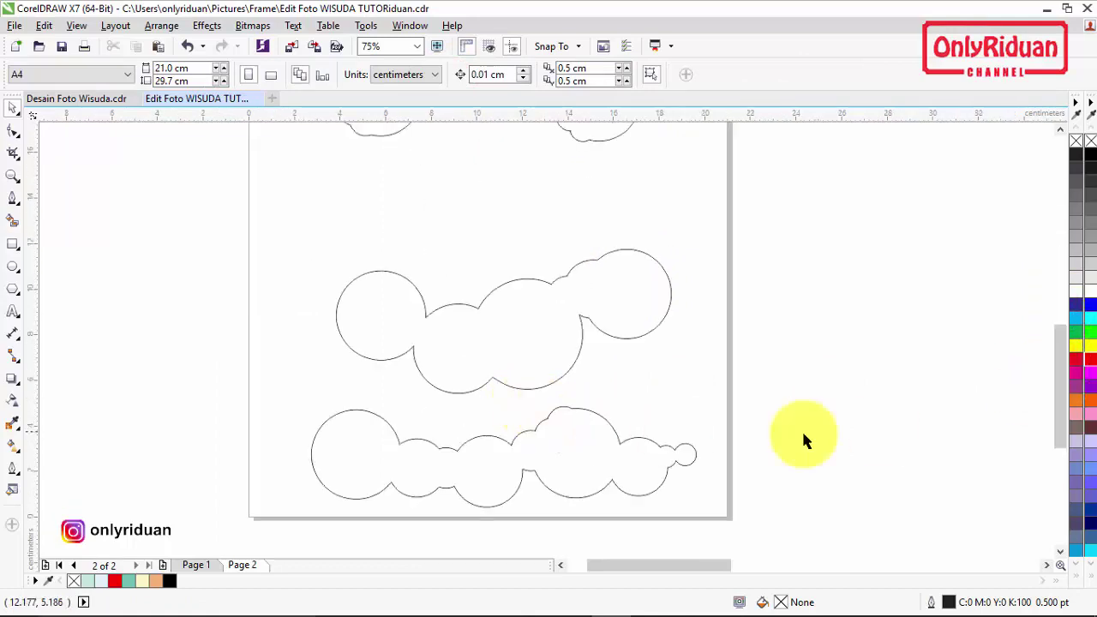
scroll(1069, 413, down, 3)
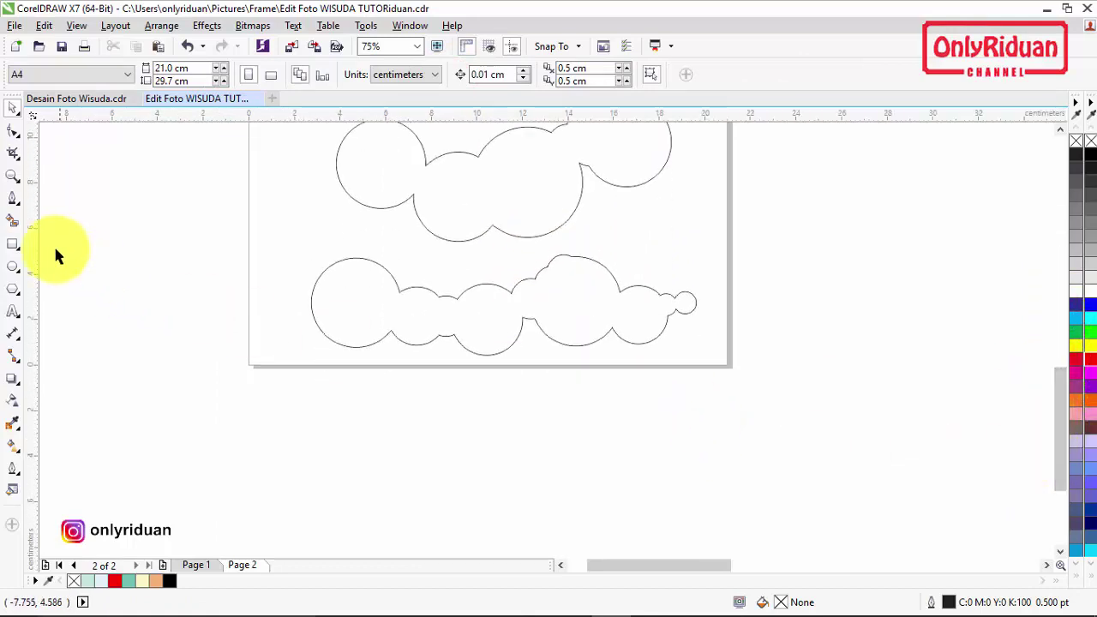
click(13, 245)
drag(696, 303, 312, 421)
- Weld the rectangle and the fourth cloud outline into one flat-bottomed cloud shape
click(13, 107)
drag(226, 223, 728, 454)
click(450, 74)
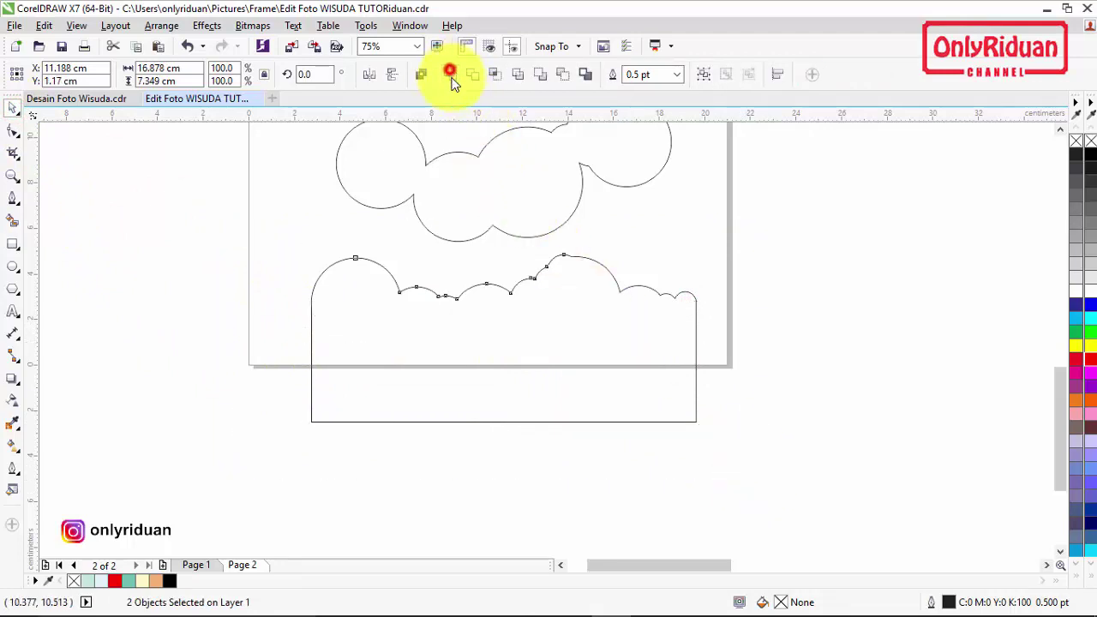
- Draw a rectangle about 14.7 × 9.2 cm from the middle of the third cloud outline down past the page's lower edge
click(1060, 129)
click(630, 333)
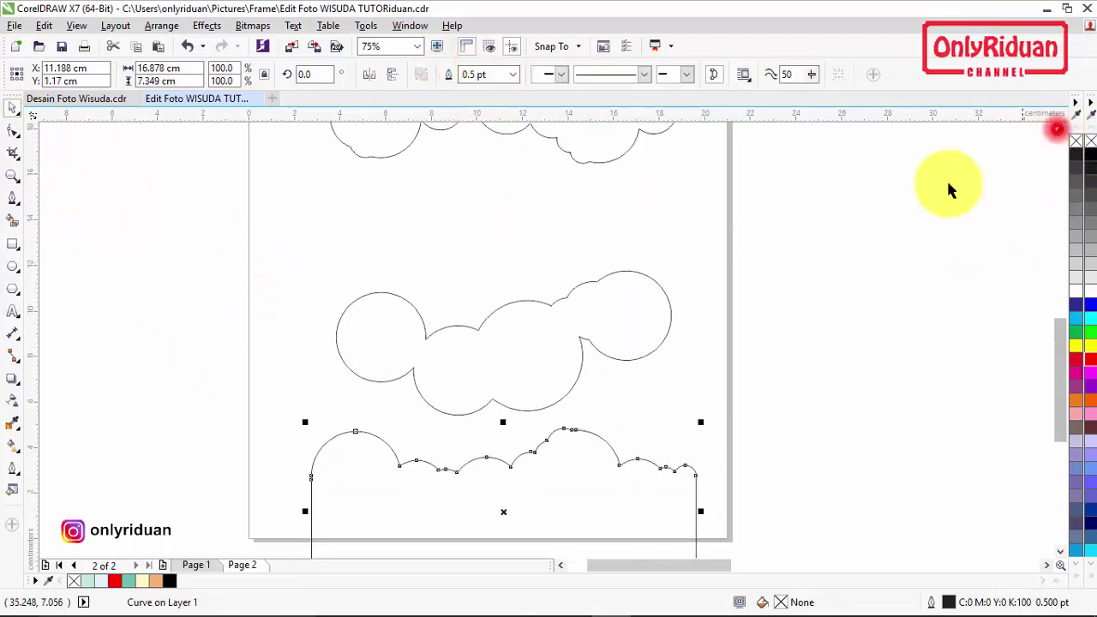
click(13, 245)
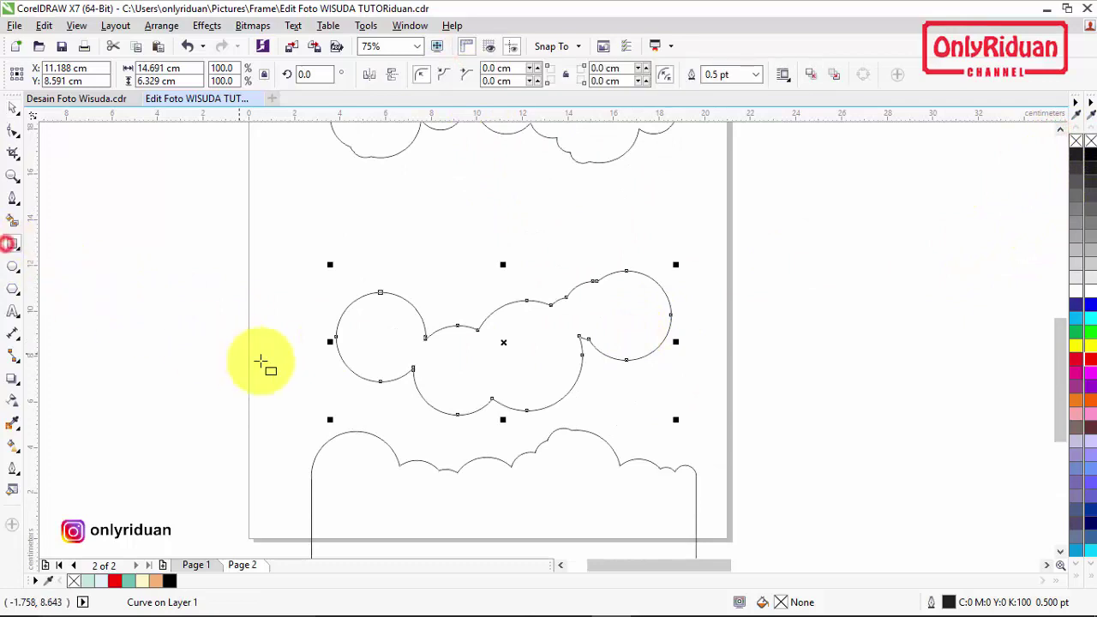
drag(336, 336, 673, 546)
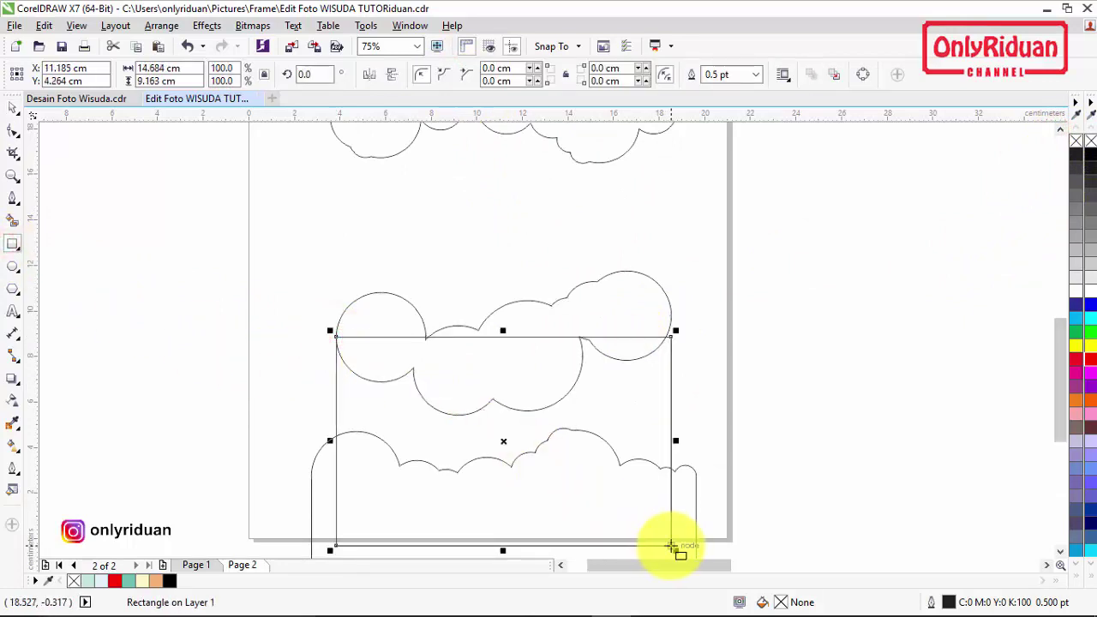
- Convert the new rectangle to curves and slant its upper edge by raising the right corner node and lowering the left one
right_click(502, 439)
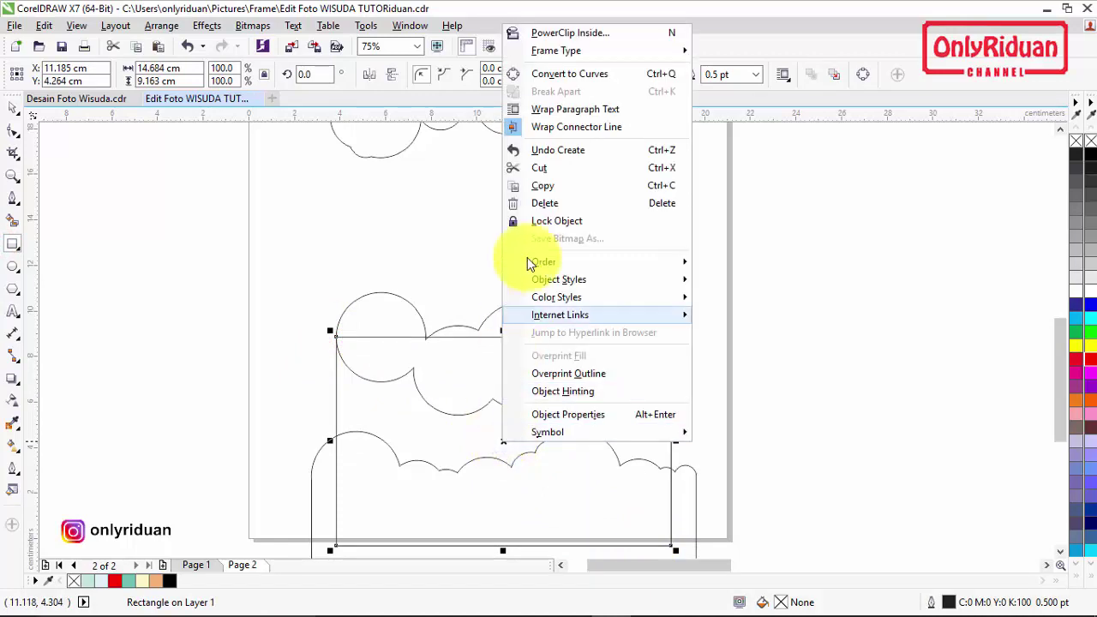
click(569, 74)
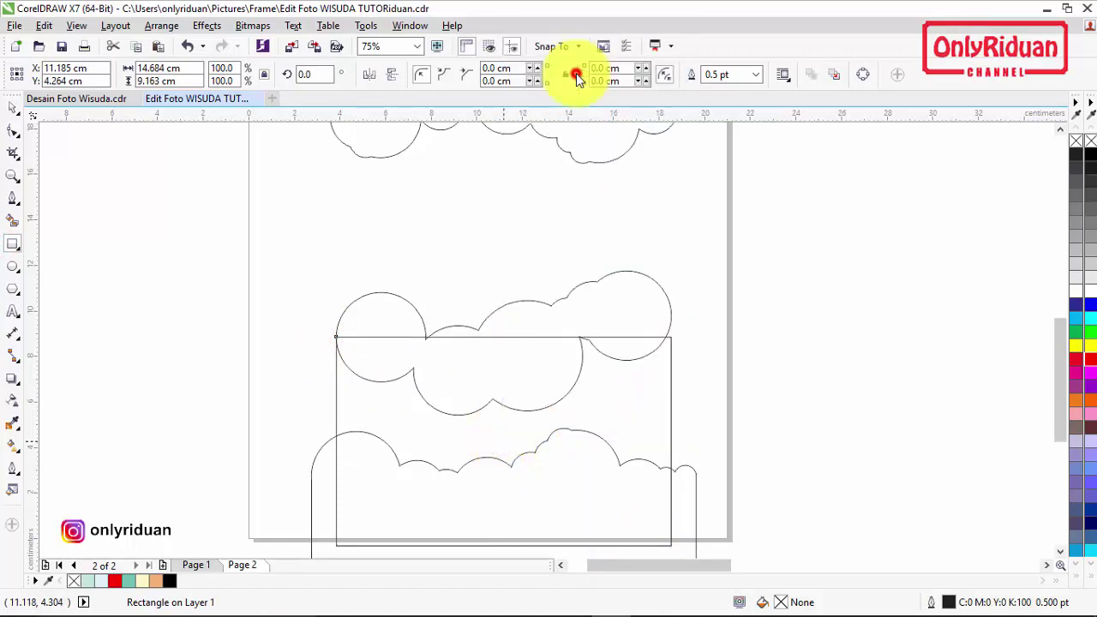
click(12, 130)
drag(673, 340, 671, 309)
drag(340, 340, 338, 358)
- Weld the slanted rectangle and the third cloud outline into one flat-bottomed cloud shape
scroll(345, 360, down, 2)
click(12, 108)
click(628, 433)
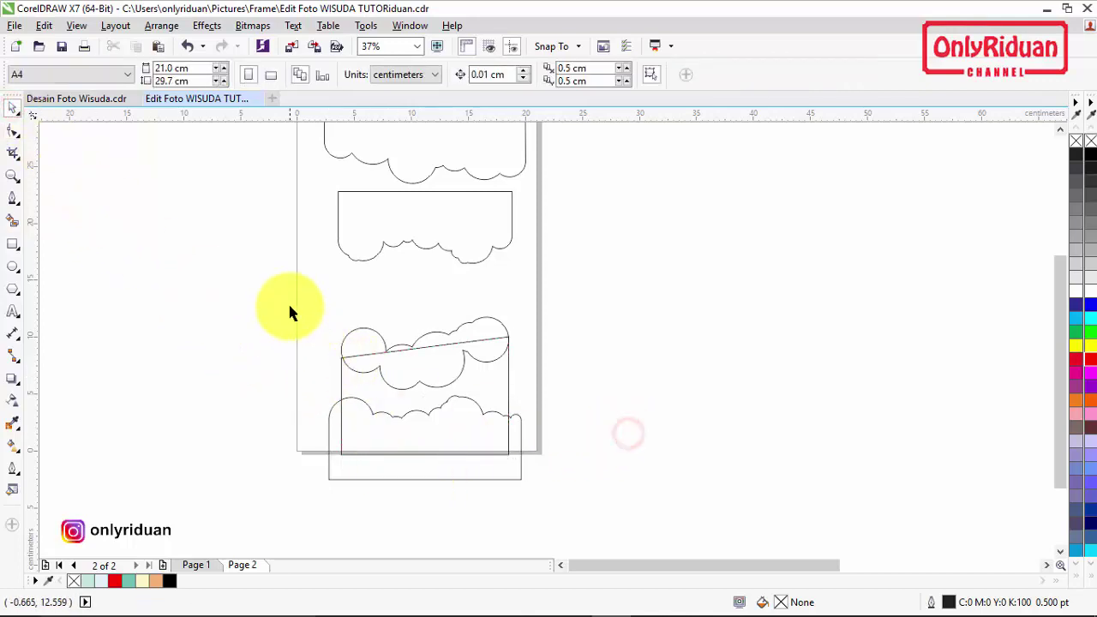
drag(292, 294, 608, 472)
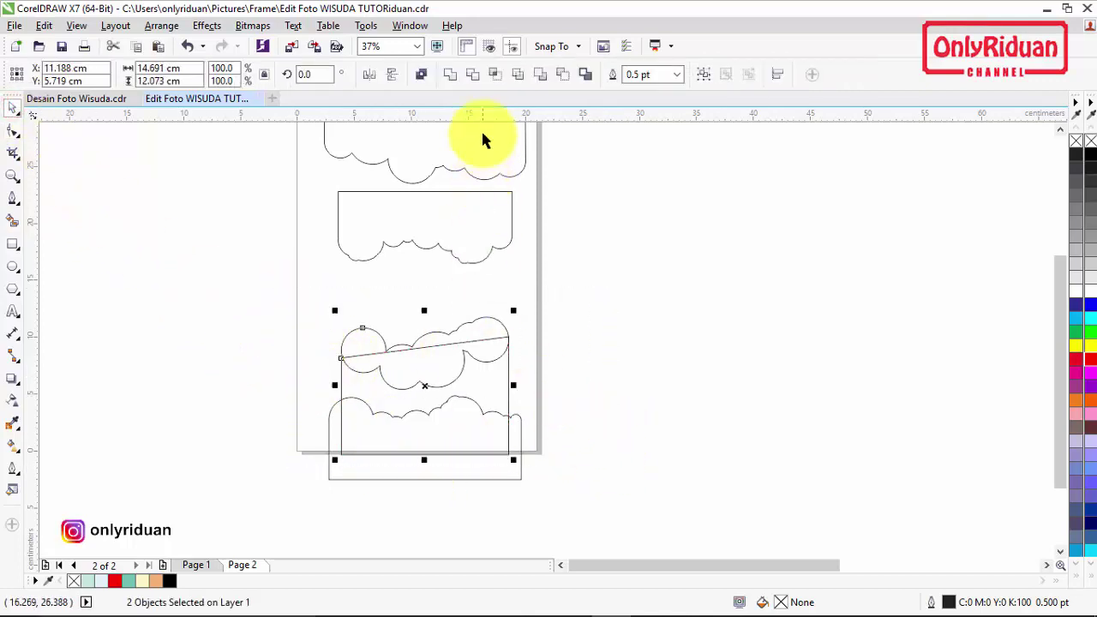
click(452, 76)
click(608, 252)
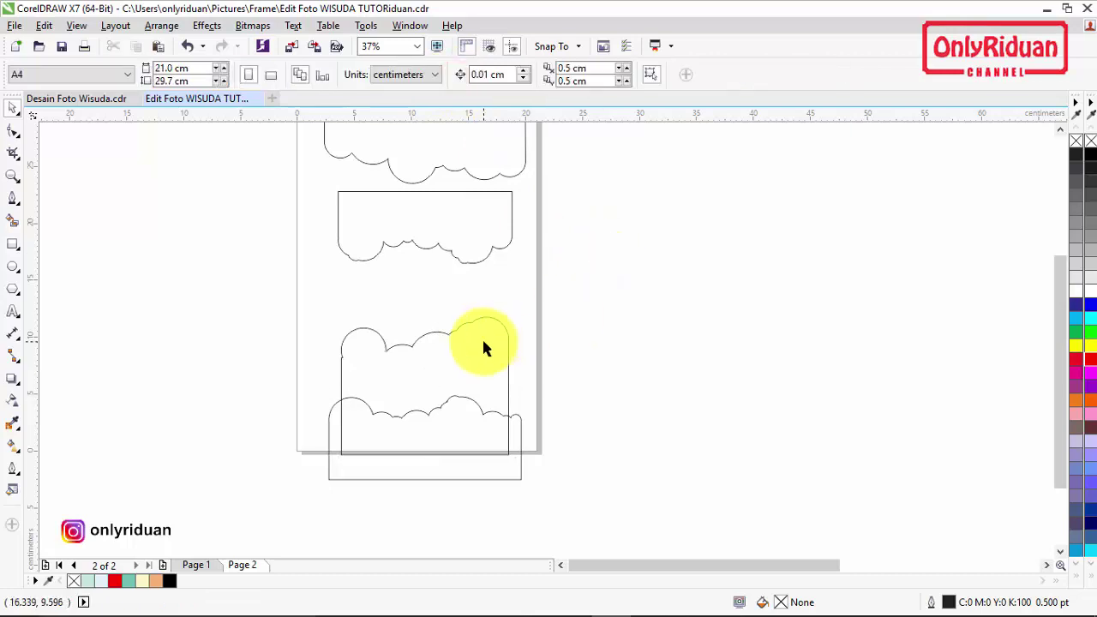
- Fill the topmost cloud with teal C56 M3 Y35 K0 and the cloud below it with light mint C22 M0 Y13 K0
click(1061, 130)
click(487, 244)
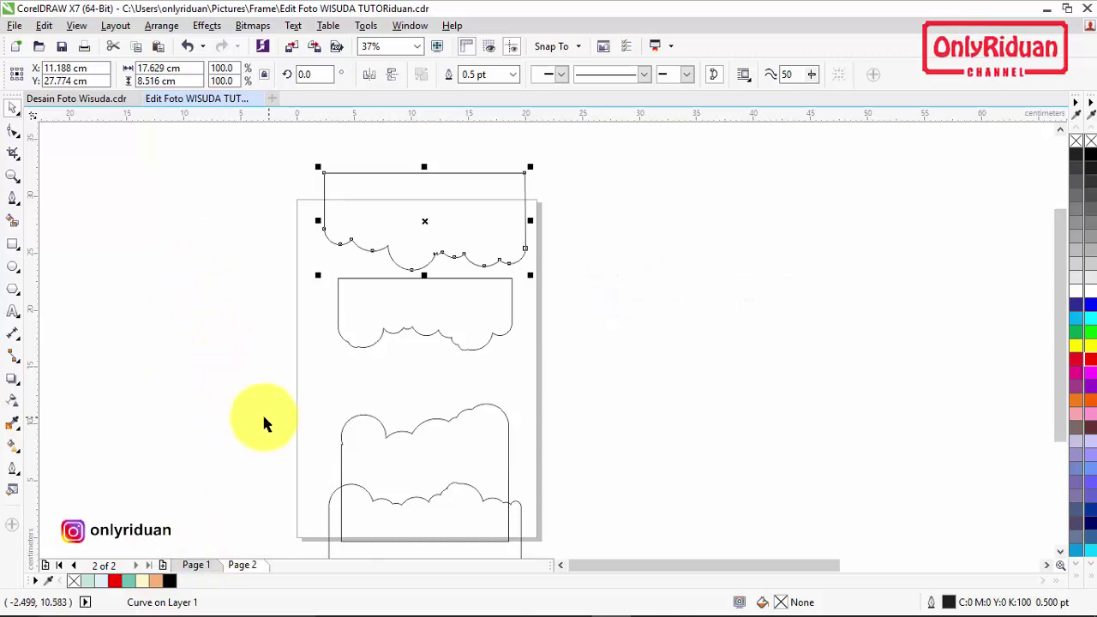
click(130, 583)
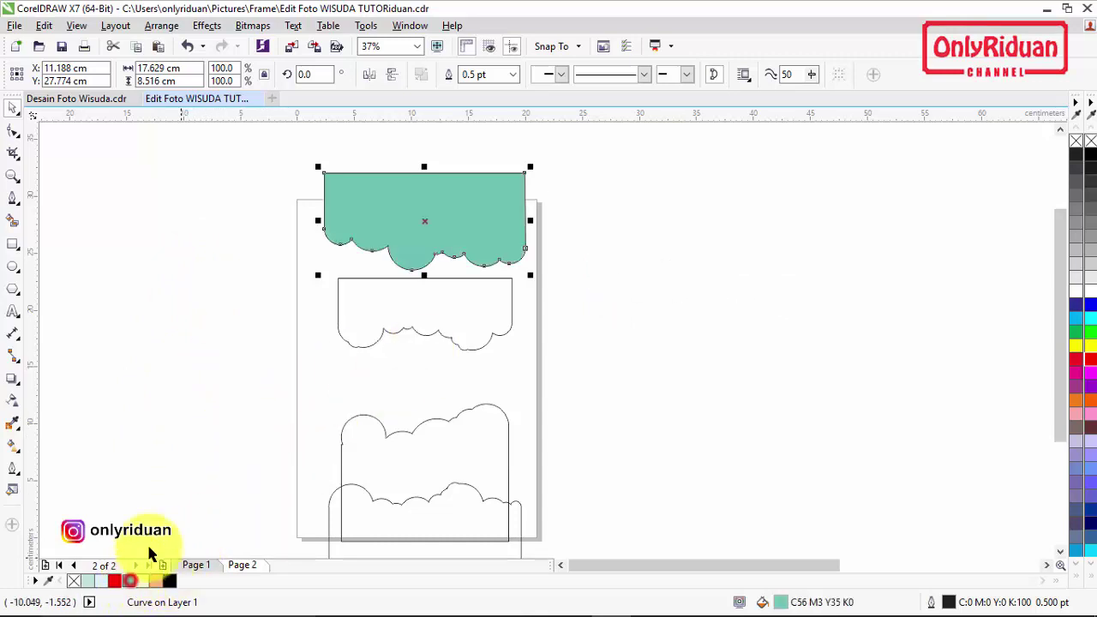
click(427, 311)
click(89, 583)
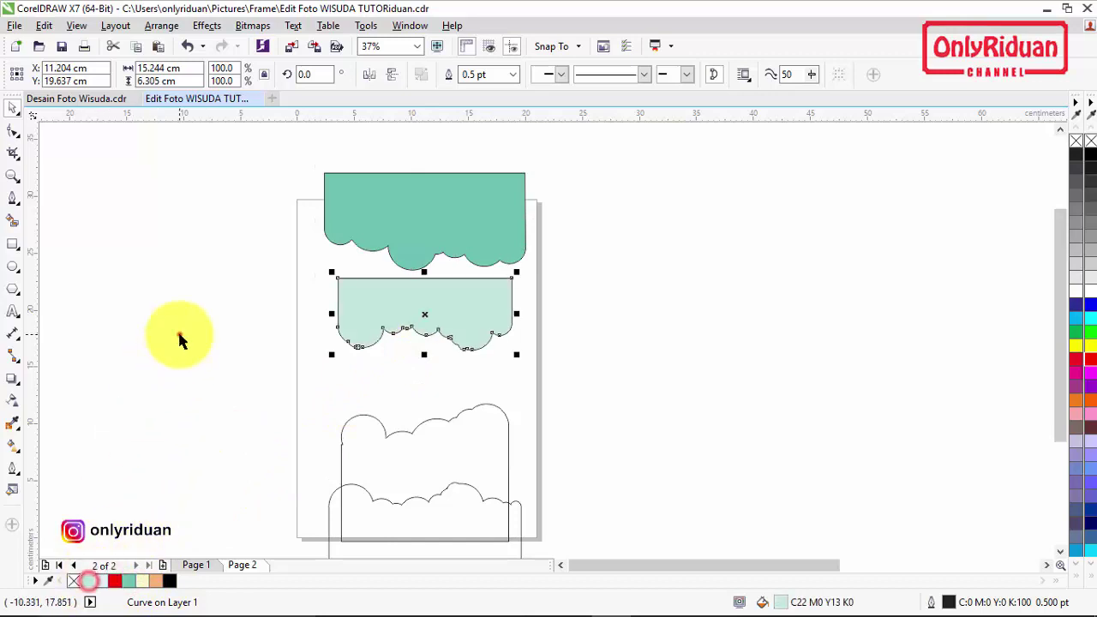
- Move the light mint cloud up over the teal cloud and enlarge it to about 17.5 cm wide to match
click(177, 339)
drag(438, 318, 425, 207)
drag(499, 162, 533, 141)
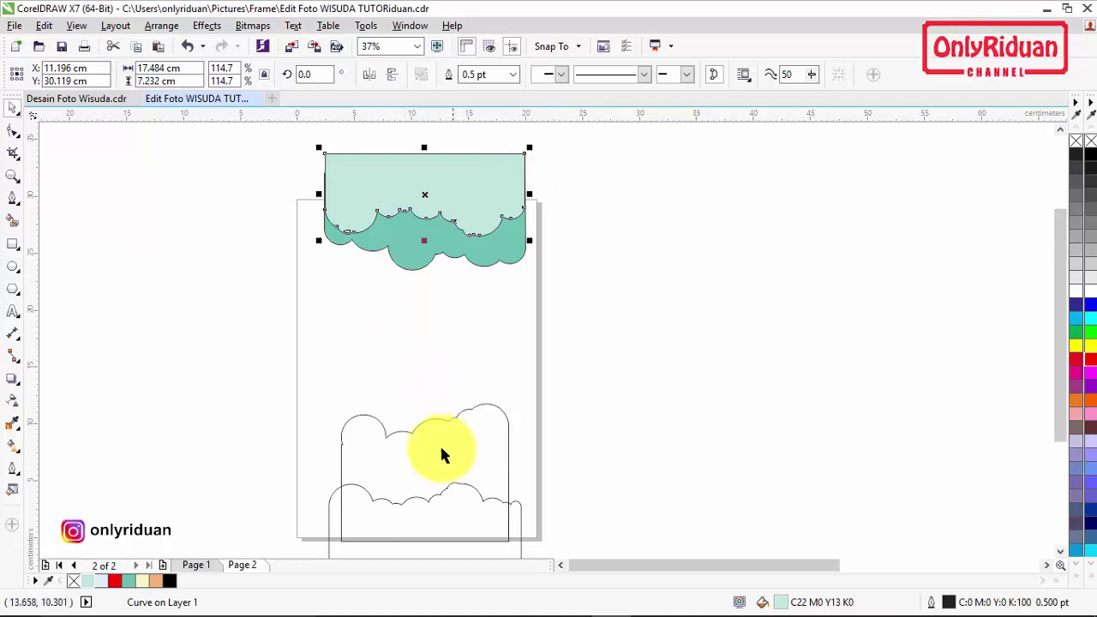
- Switch to page 1 with the completed cloud artwork
click(204, 566)
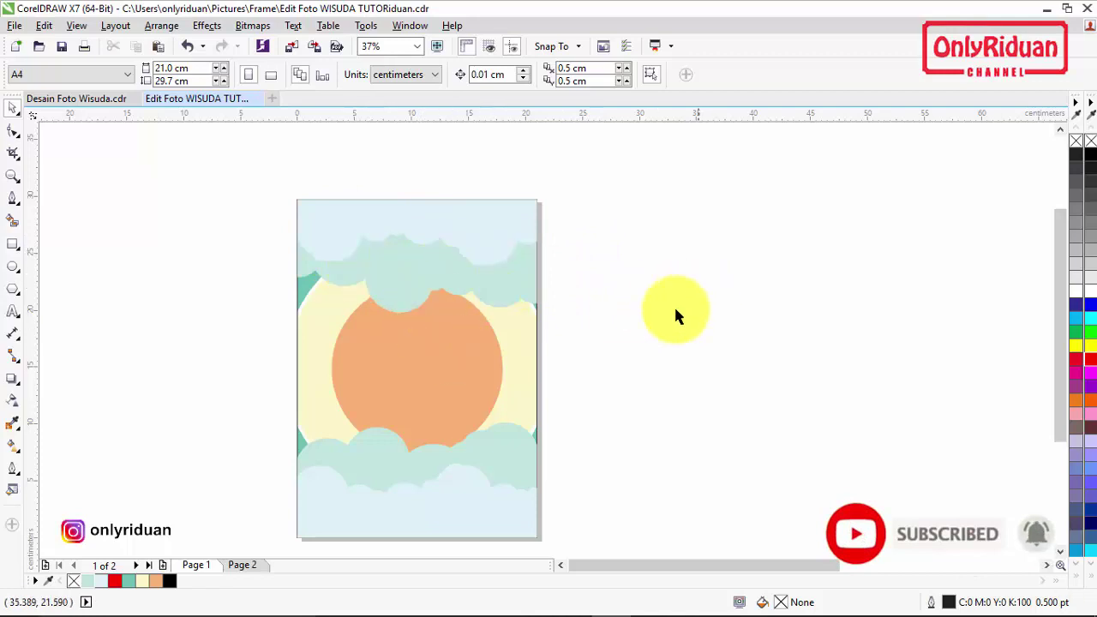
drag(477, 240, 632, 176)
drag(493, 257, 588, 308)
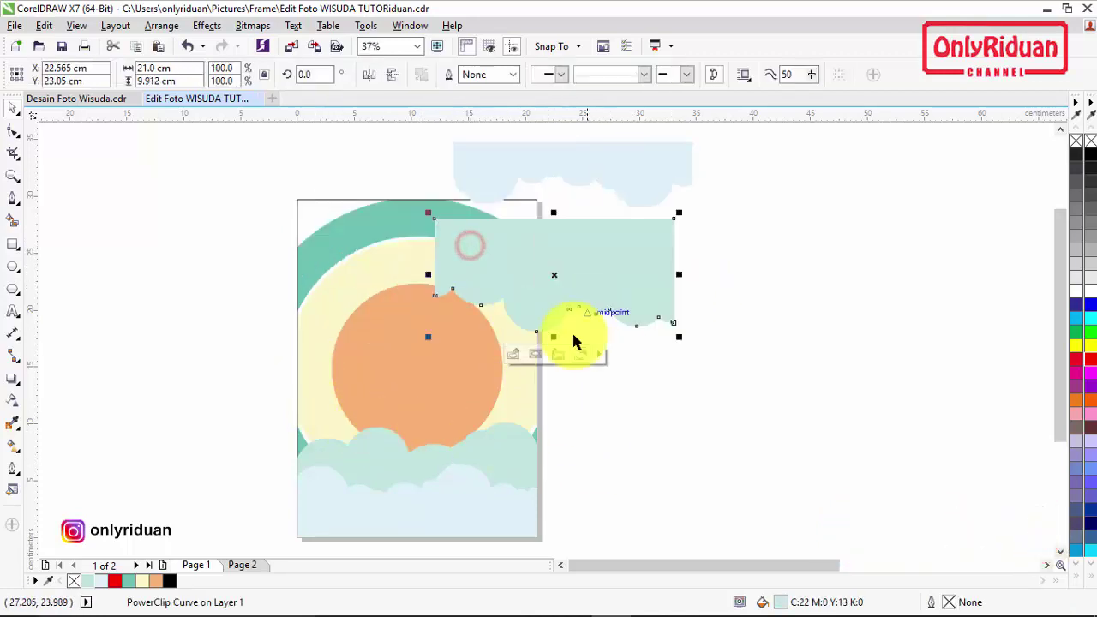
click(477, 508)
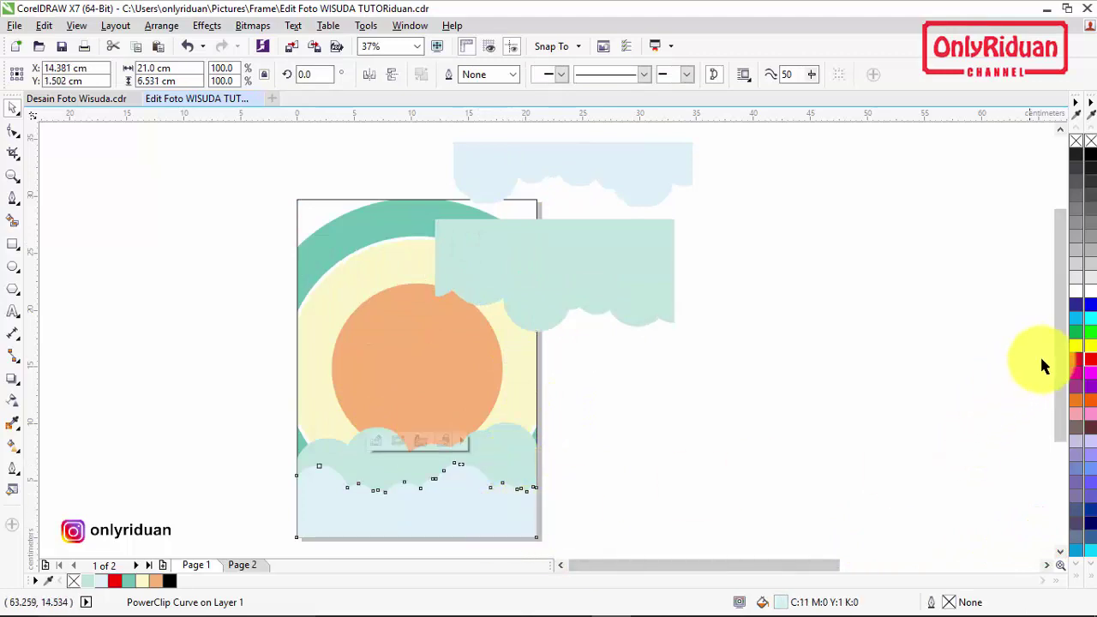
drag(1057, 349, 1056, 376)
click(623, 438)
drag(510, 457, 578, 502)
drag(486, 403, 393, 344)
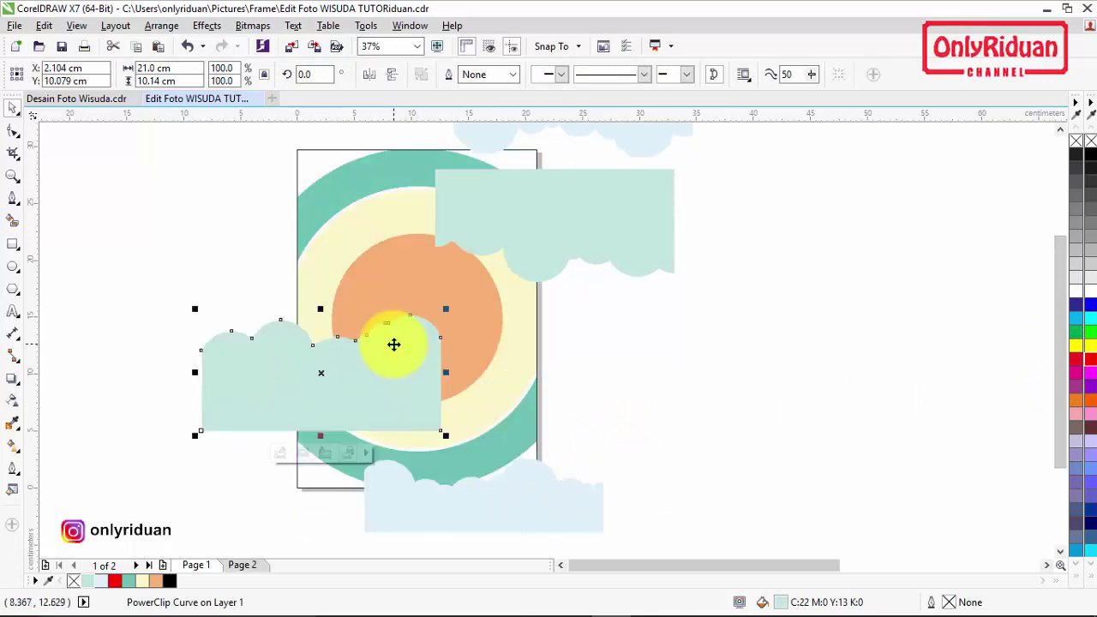
key(ctrl+z)
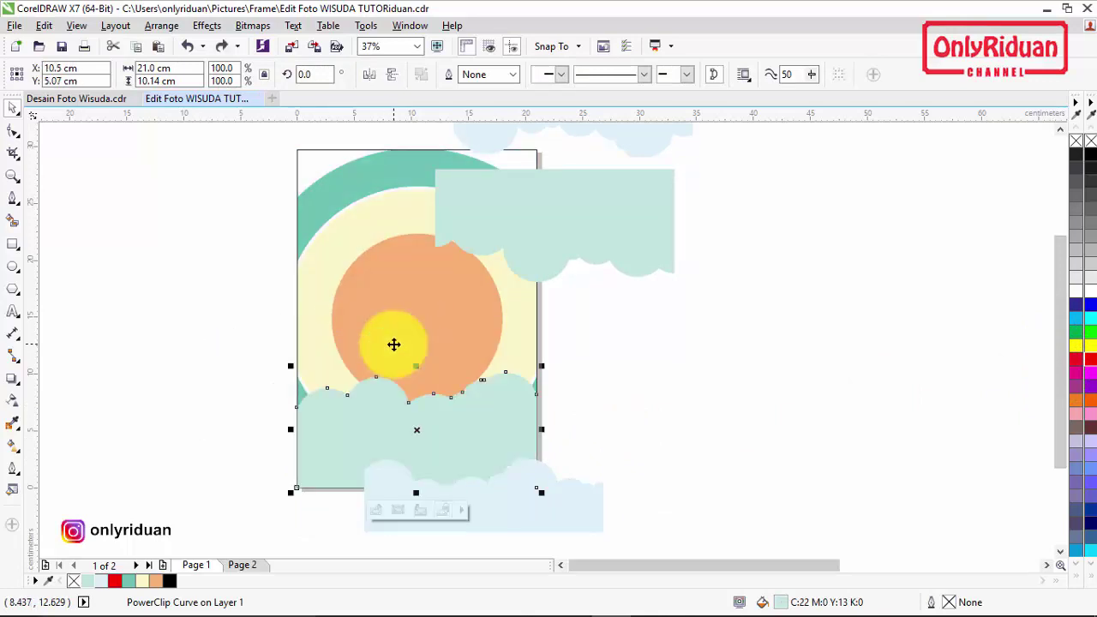
key(ctrl+z)
key(ctrl+z)
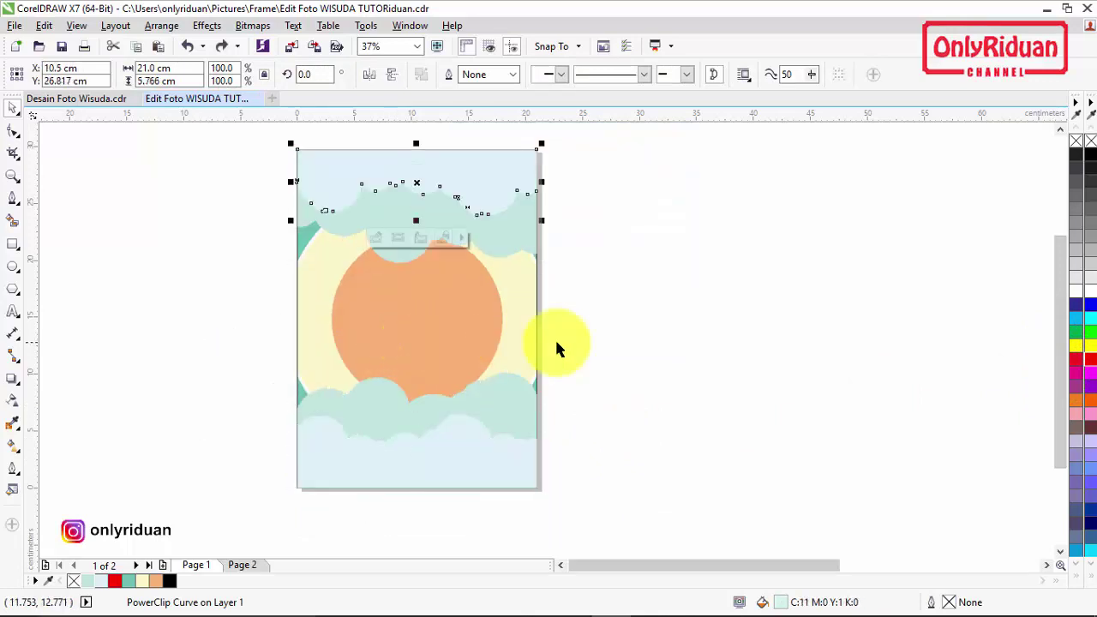
- Apply a drop shadow with the Small Glow preset to the pale blue cloud along the page's upper edge
click(13, 176)
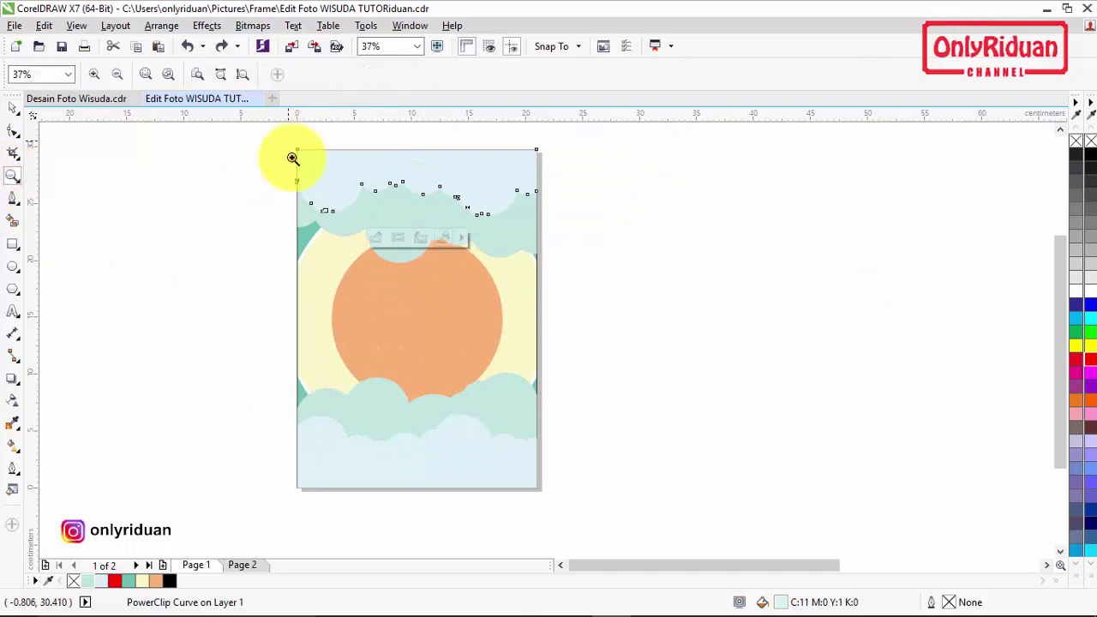
key(shift+F4)
click(12, 108)
click(443, 164)
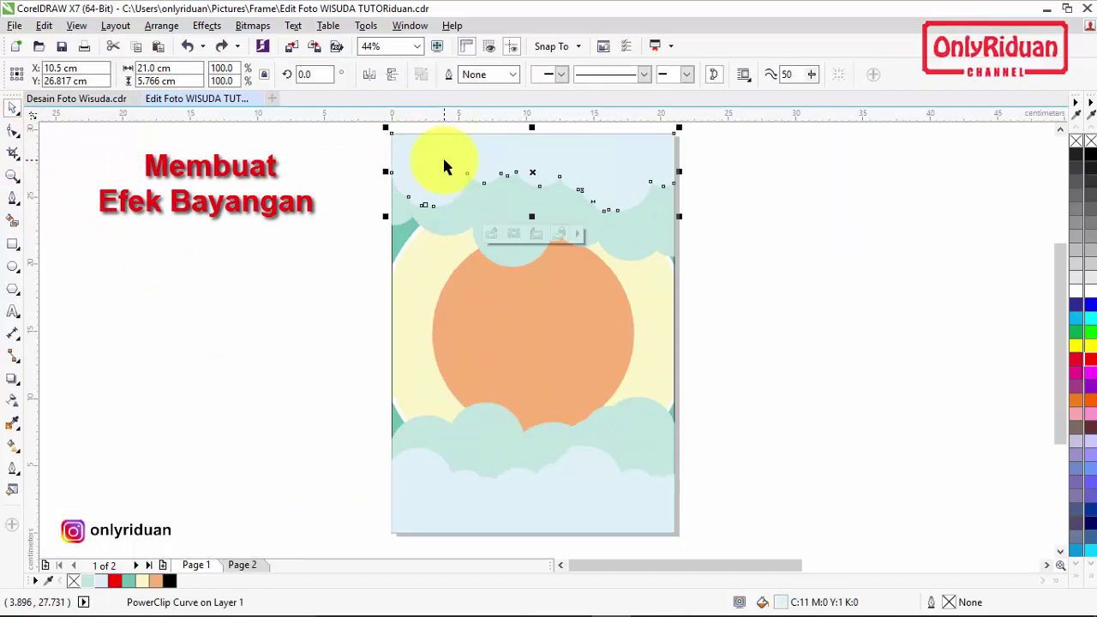
click(353, 232)
click(449, 171)
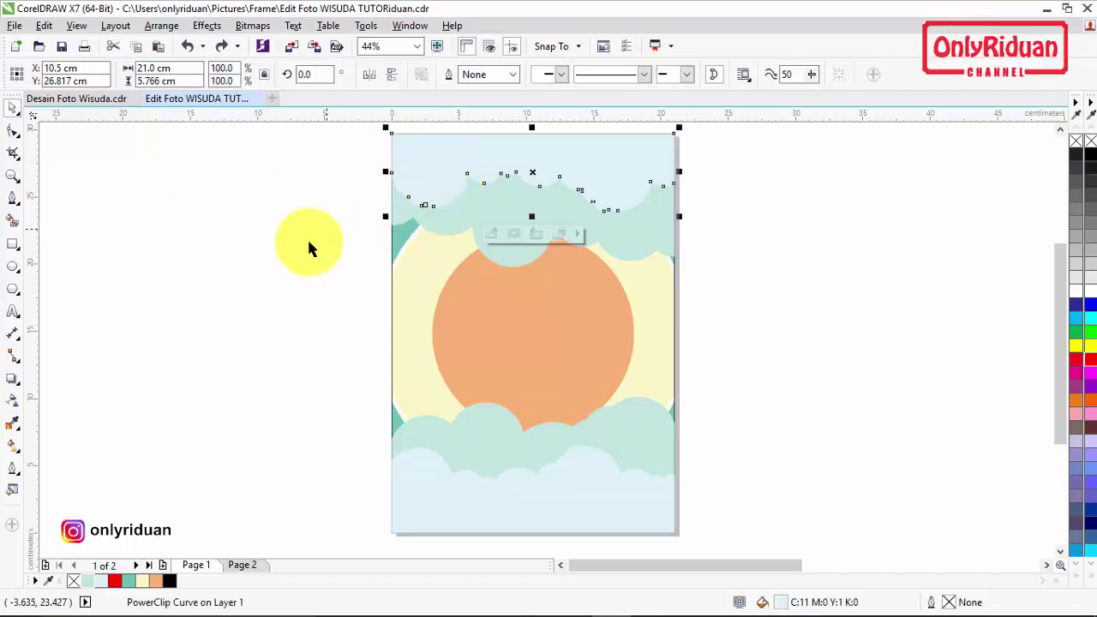
click(11, 383)
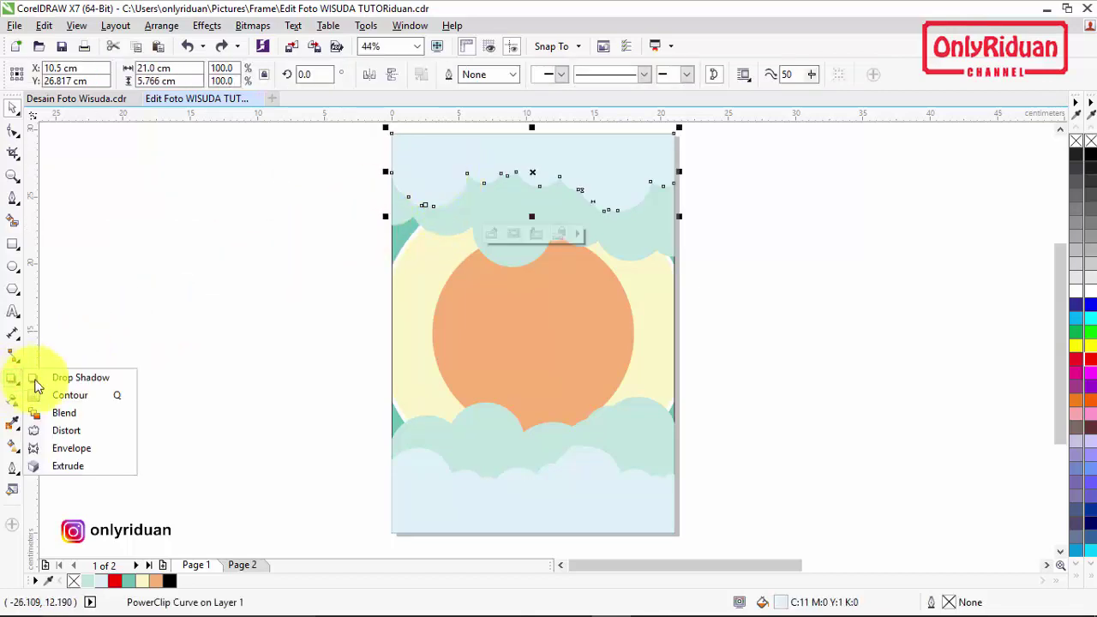
click(65, 379)
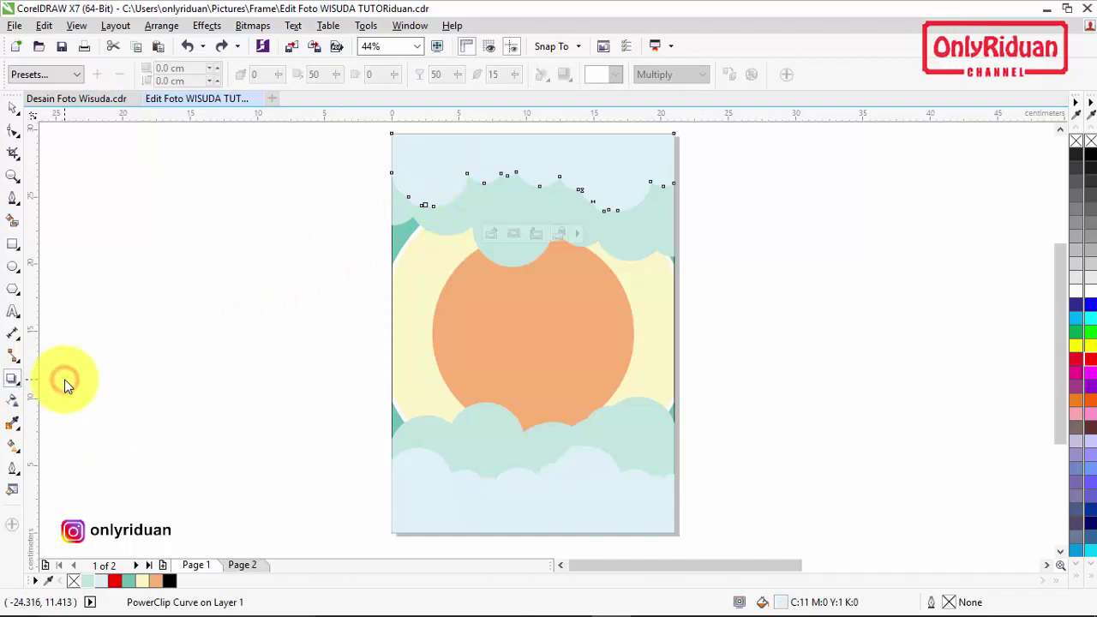
click(76, 75)
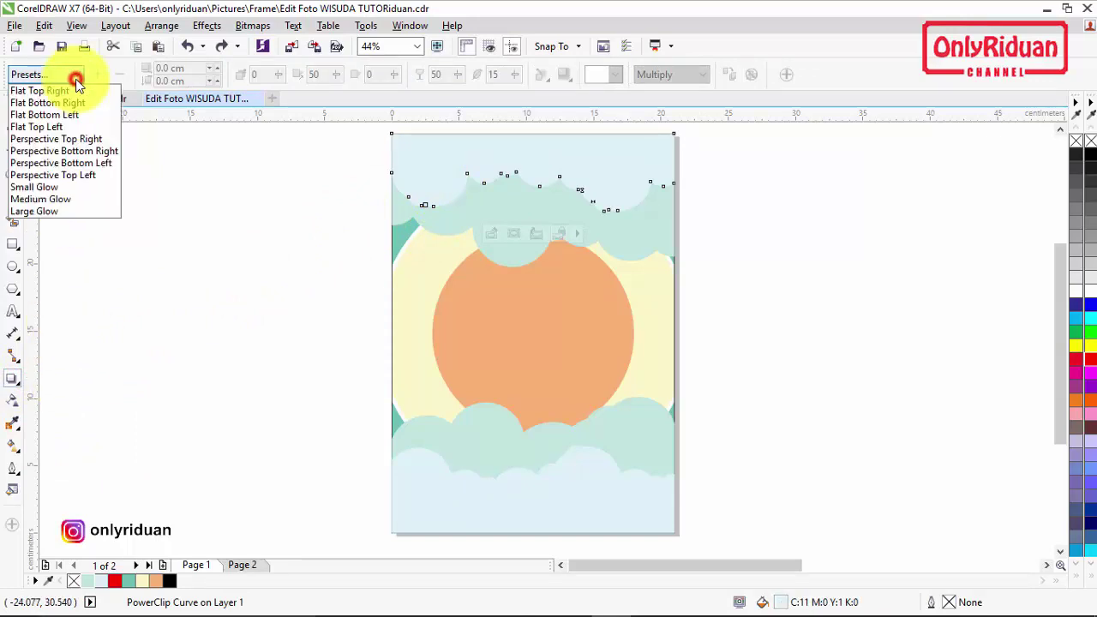
click(56, 188)
- Set the pale blue cloud's shadow to black with a feathering of 10 and an opacity of 70
click(613, 75)
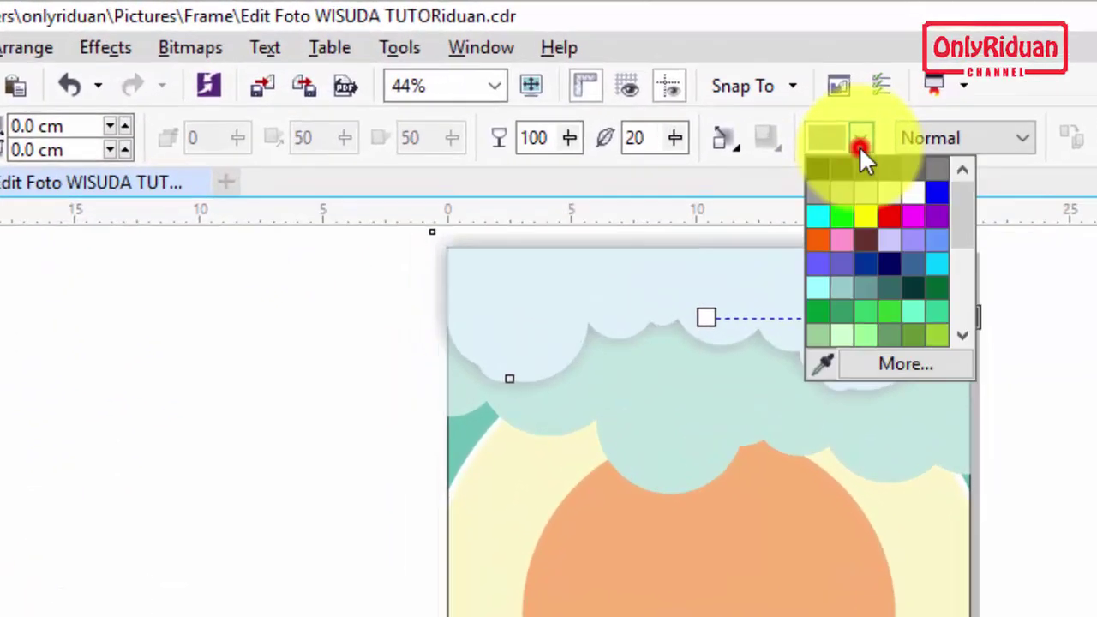
click(813, 167)
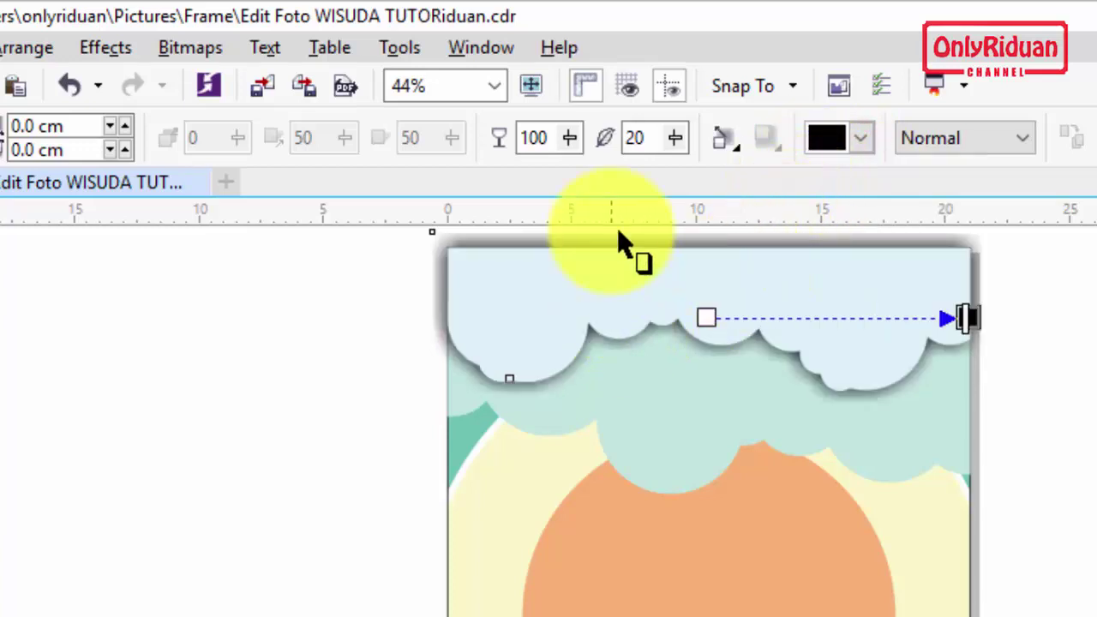
click(634, 138)
text(10)
click(529, 134)
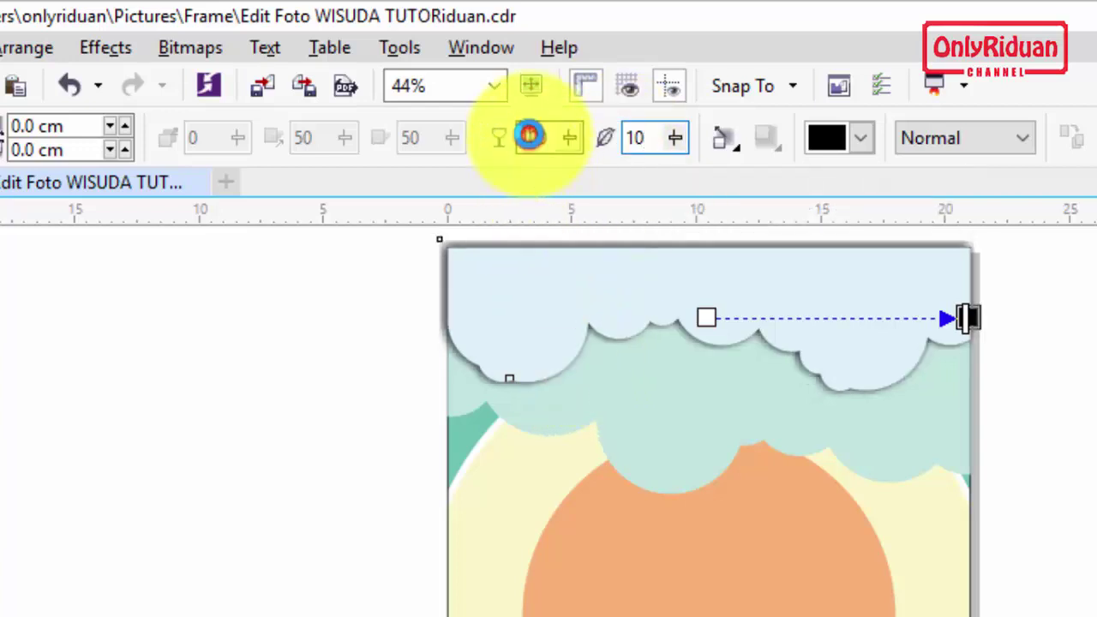
double_click(546, 137)
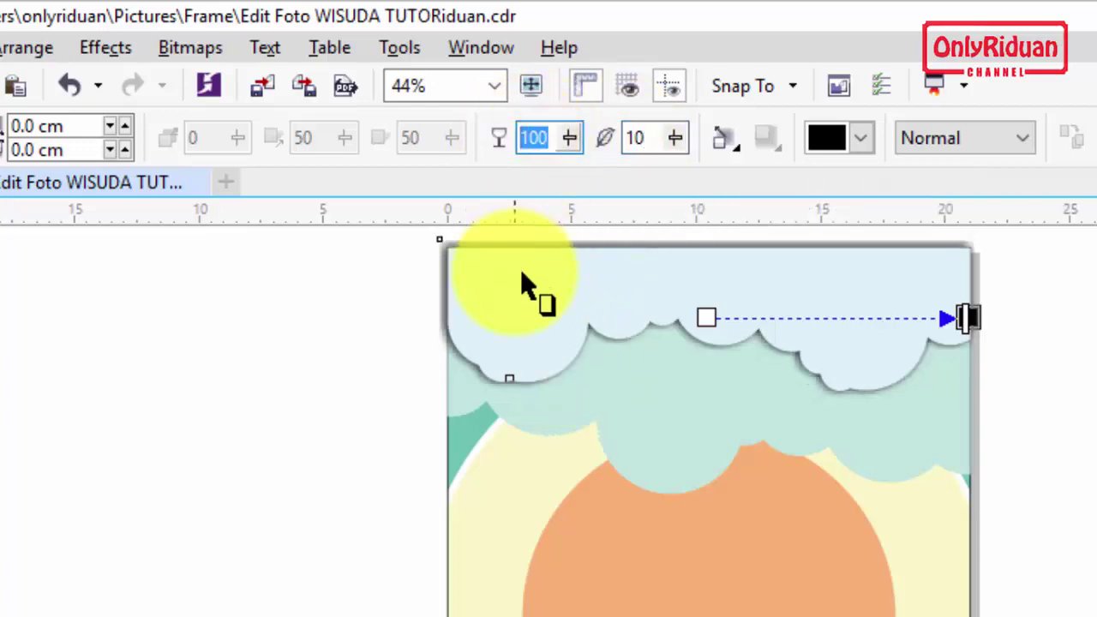
text(70)
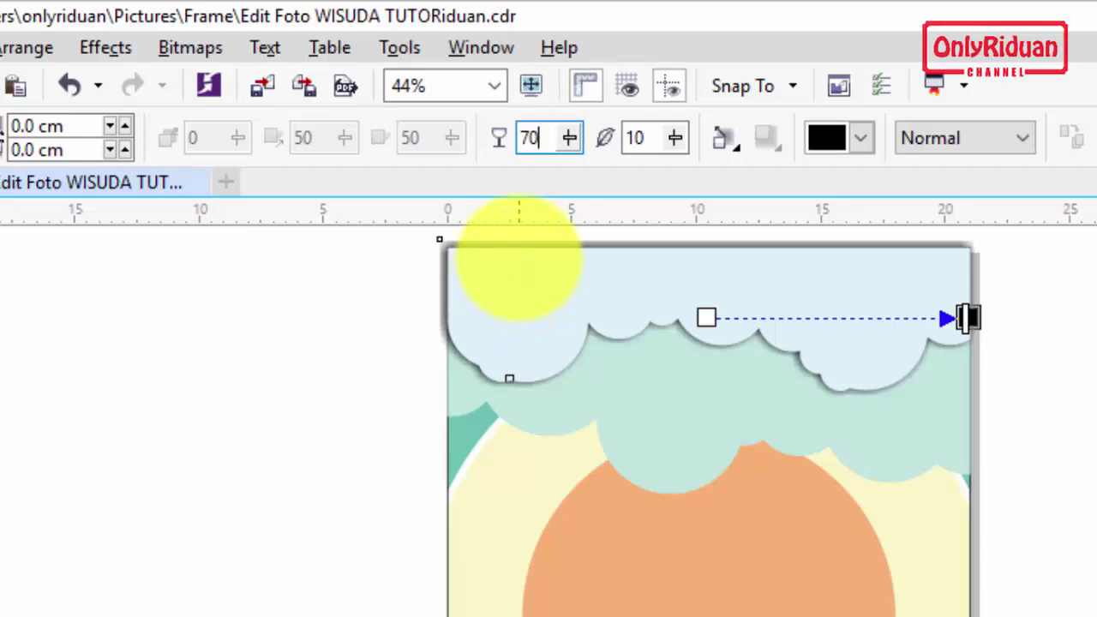
key(Return)
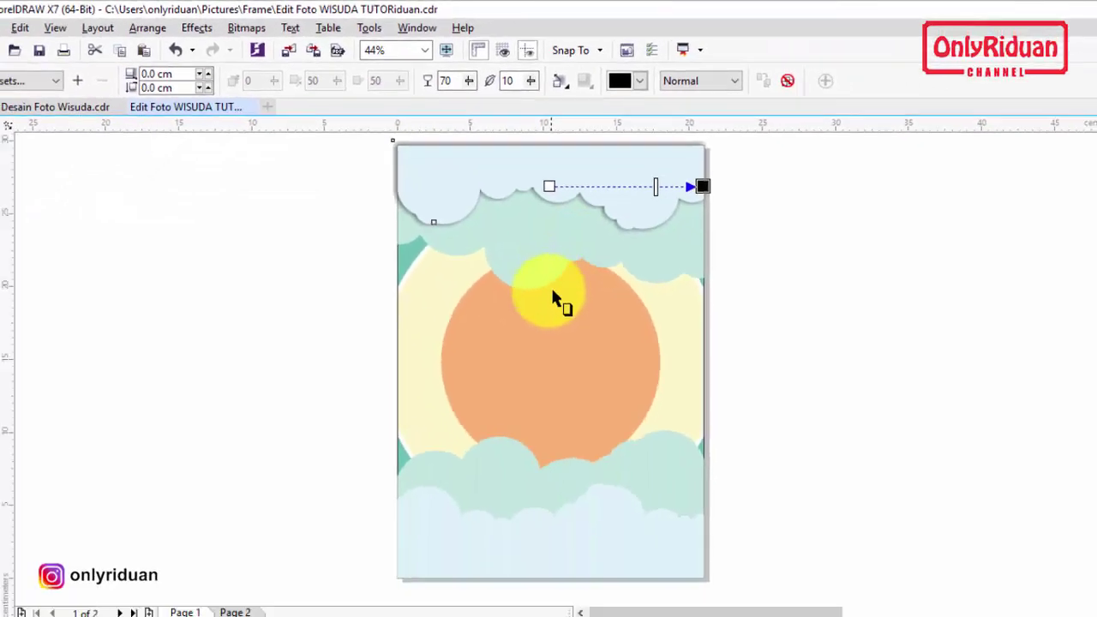
- Copy the drop shadow of the upper pale blue cloud onto the mint cloud just below it
click(639, 255)
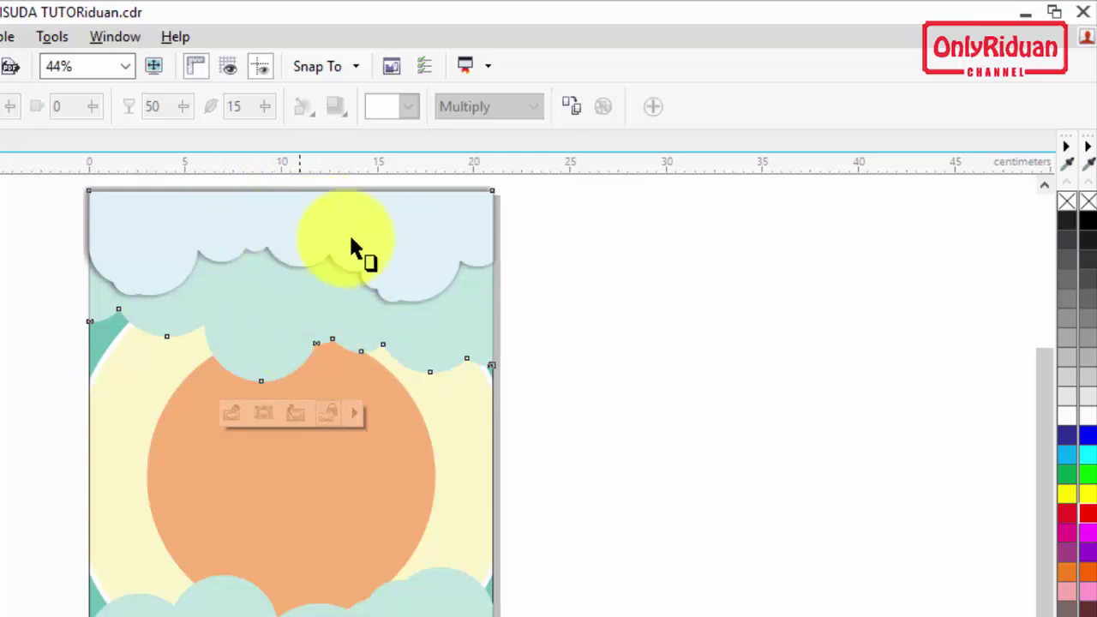
click(573, 108)
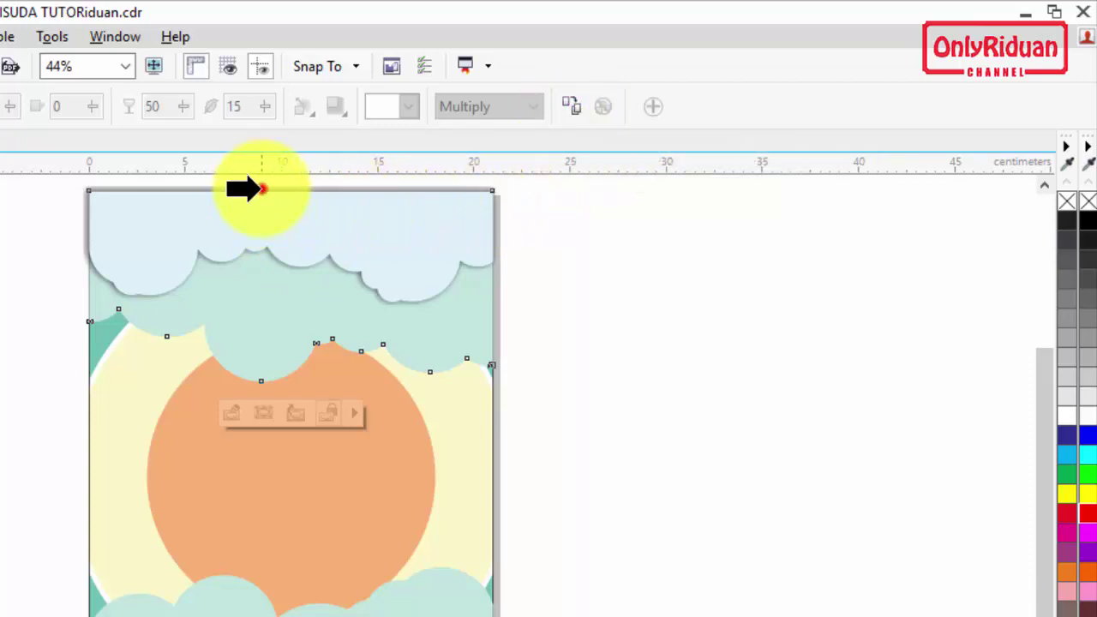
click(260, 189)
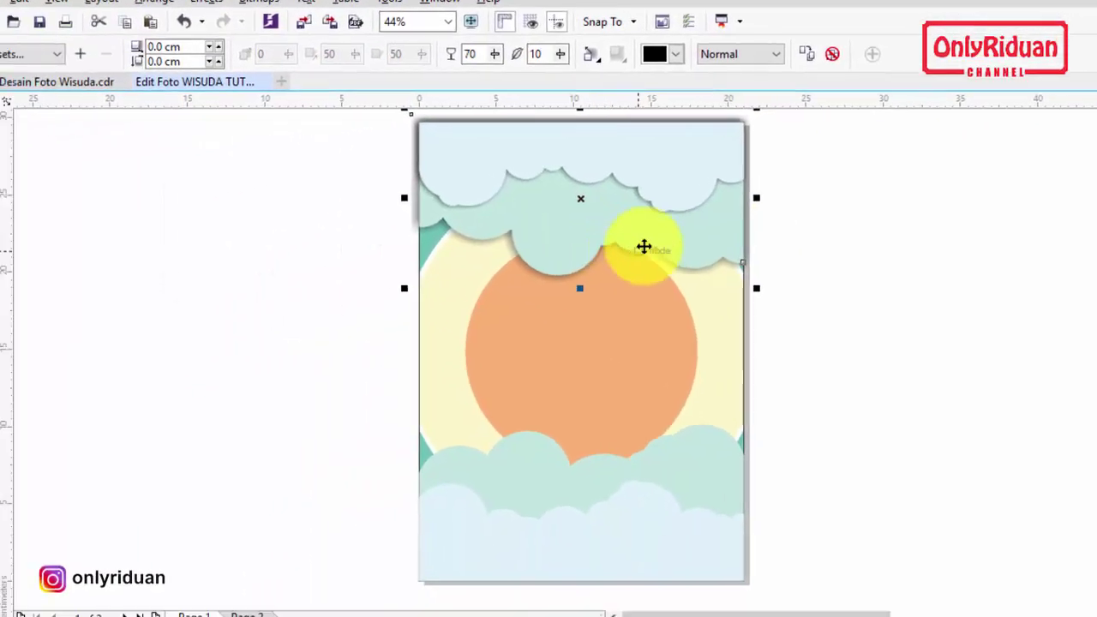
- Copy the upper cloud's drop shadow onto the mint cloud in the lower part of the page
click(709, 452)
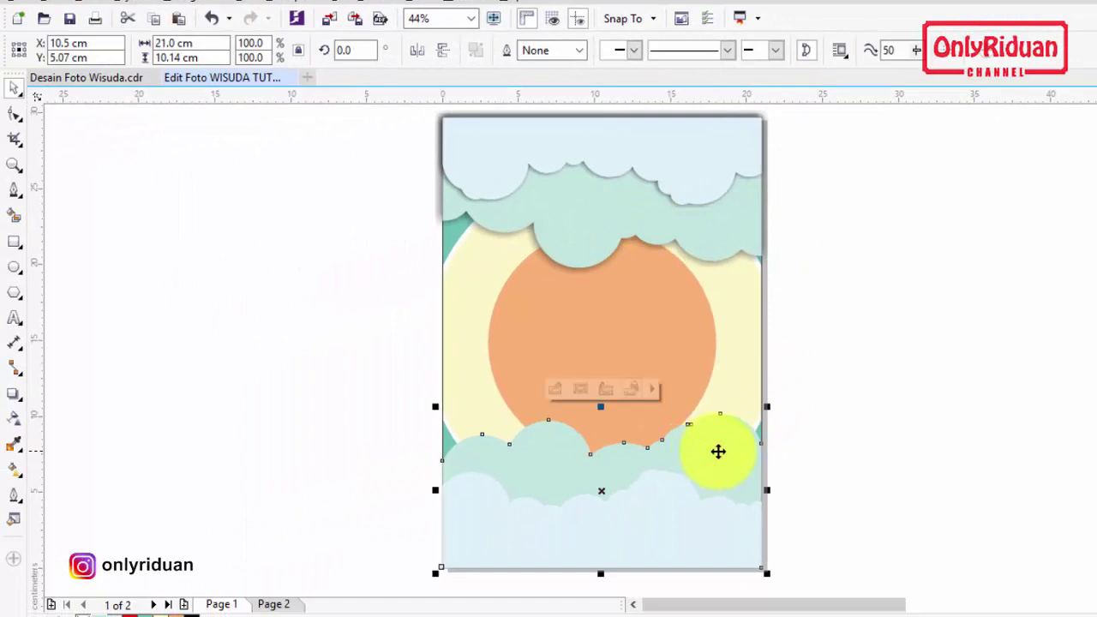
click(12, 395)
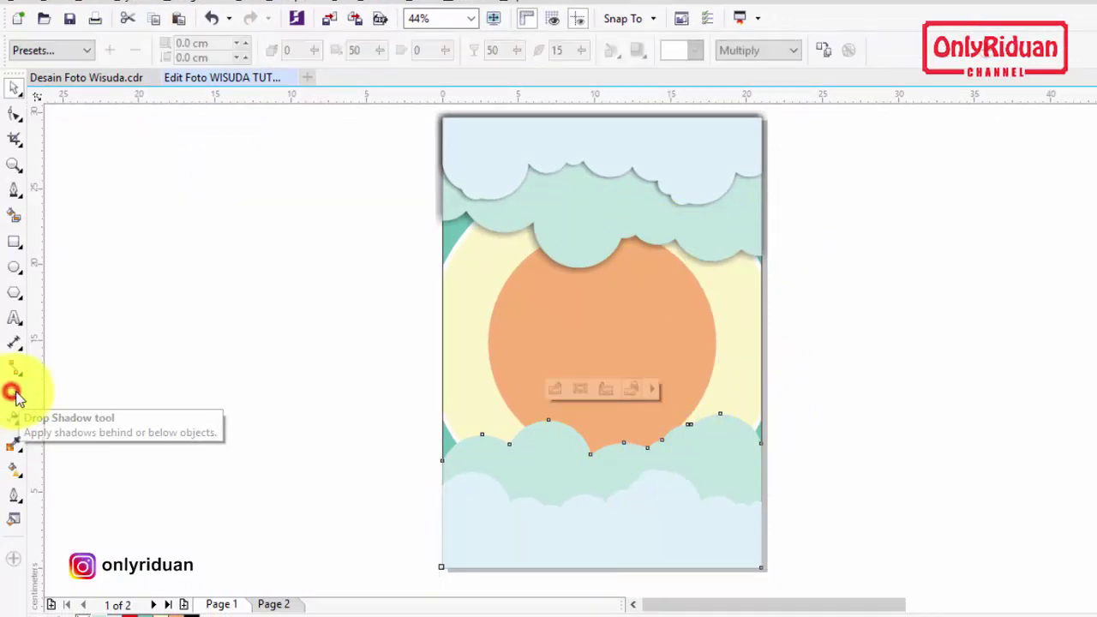
click(825, 51)
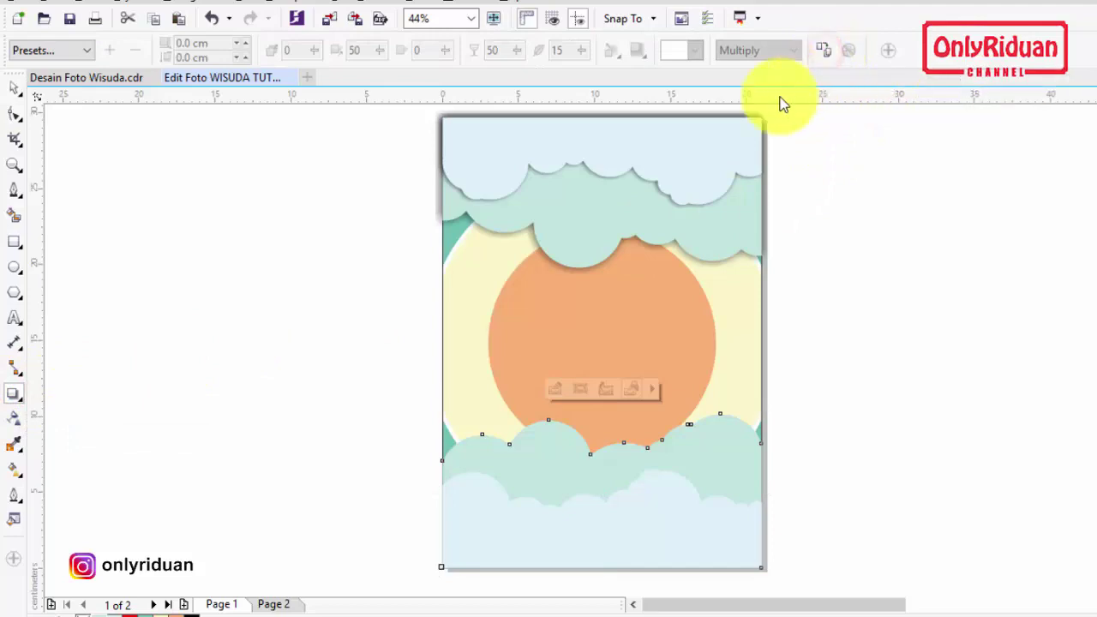
click(725, 115)
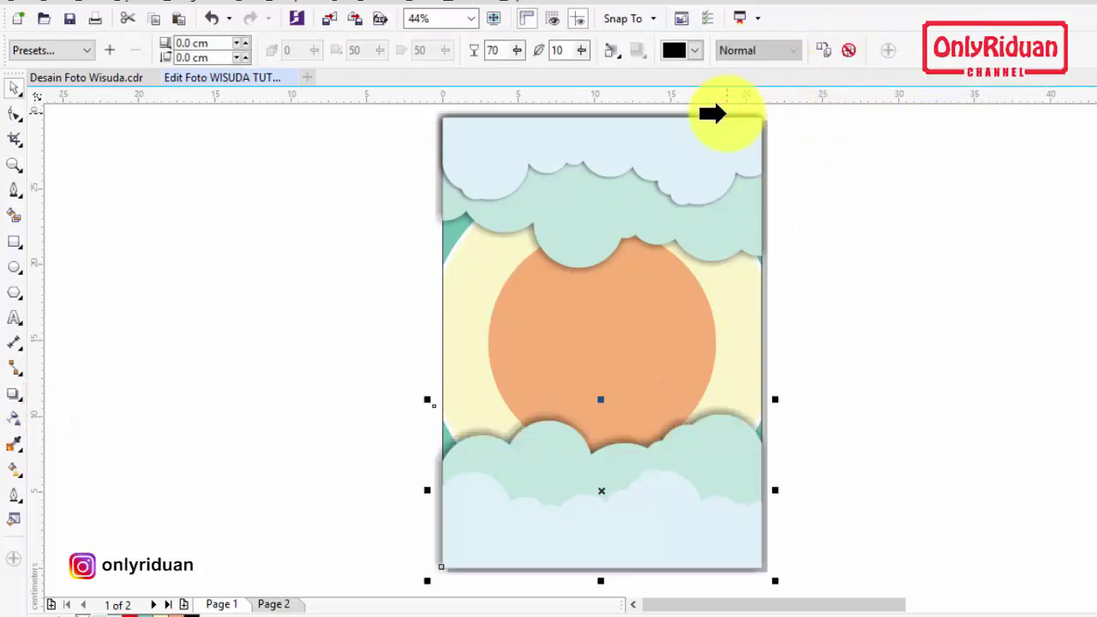
- Copy the existing cloud drop shadow onto the pale blue cloud along the page's lower edge
click(657, 513)
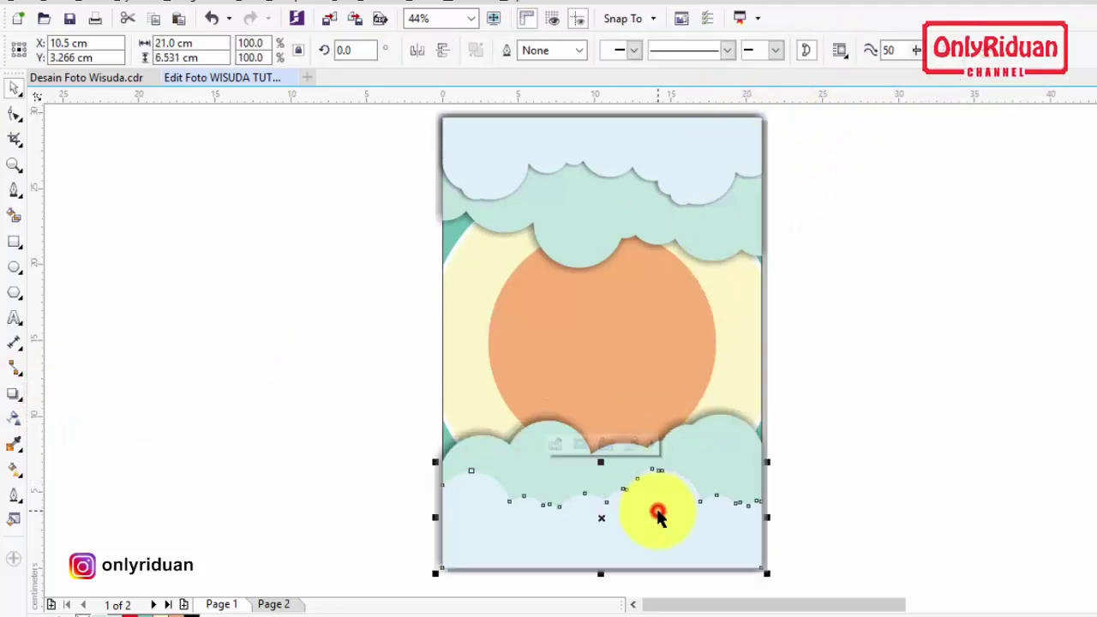
click(16, 395)
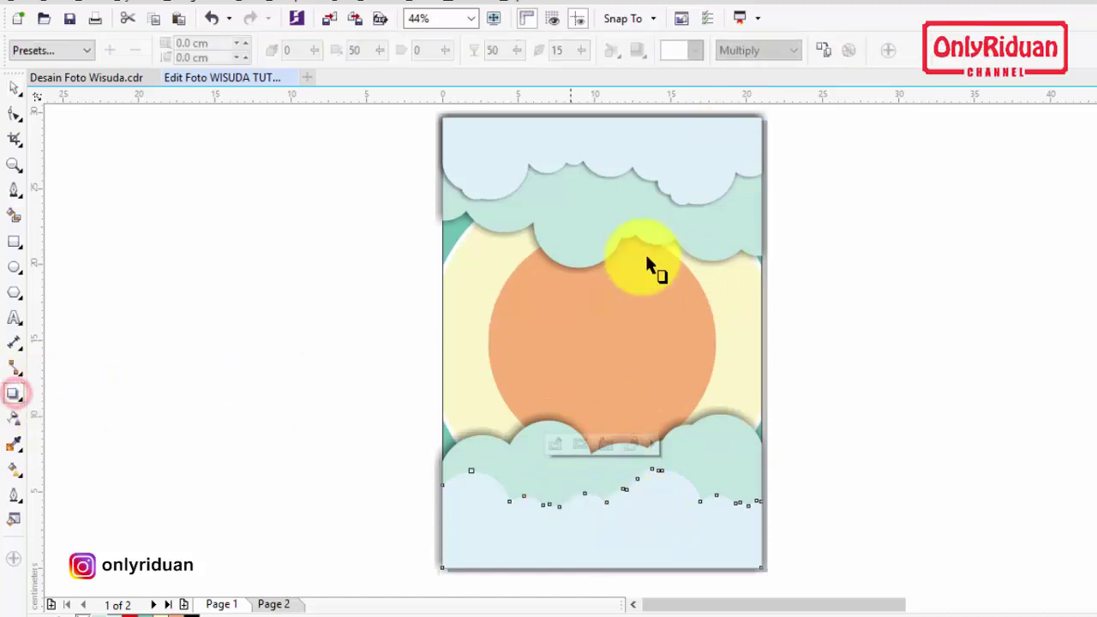
click(825, 50)
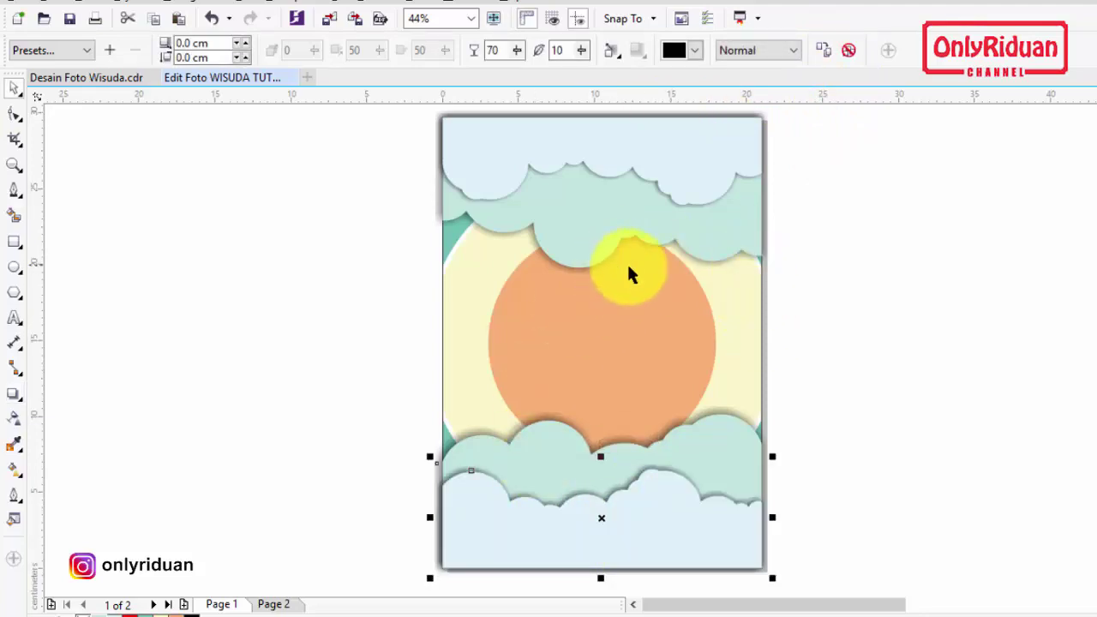
click(15, 88)
click(247, 221)
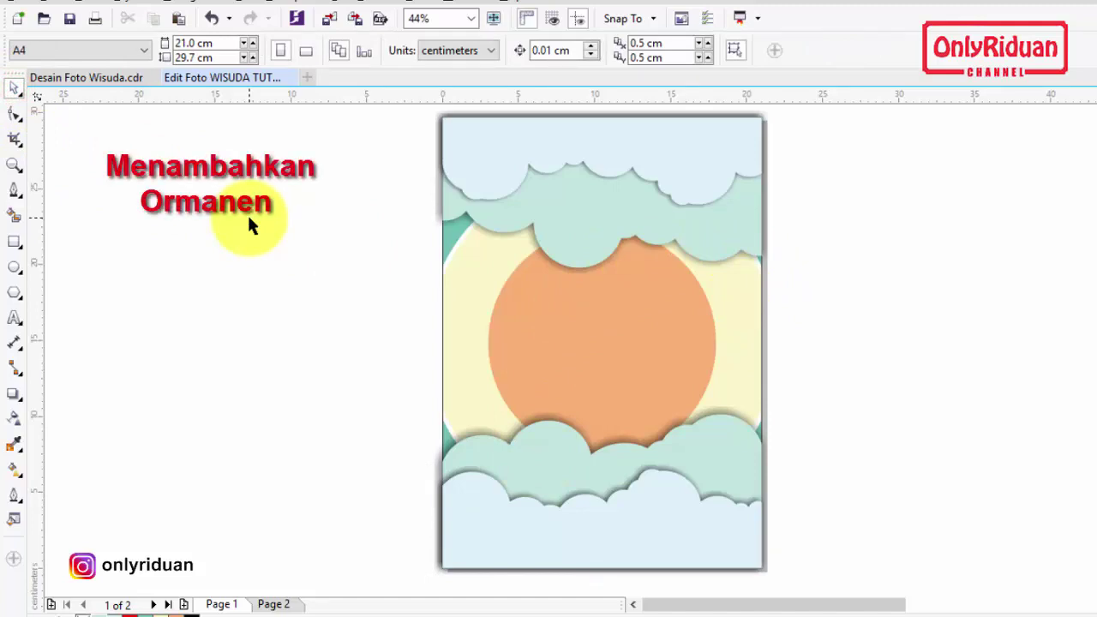
- Import Flower.png, paper-plane.png, air-balloon.png, air-balloon-clip.png and airplane.png from the Frame folder and place them beside the page
click(15, 2)
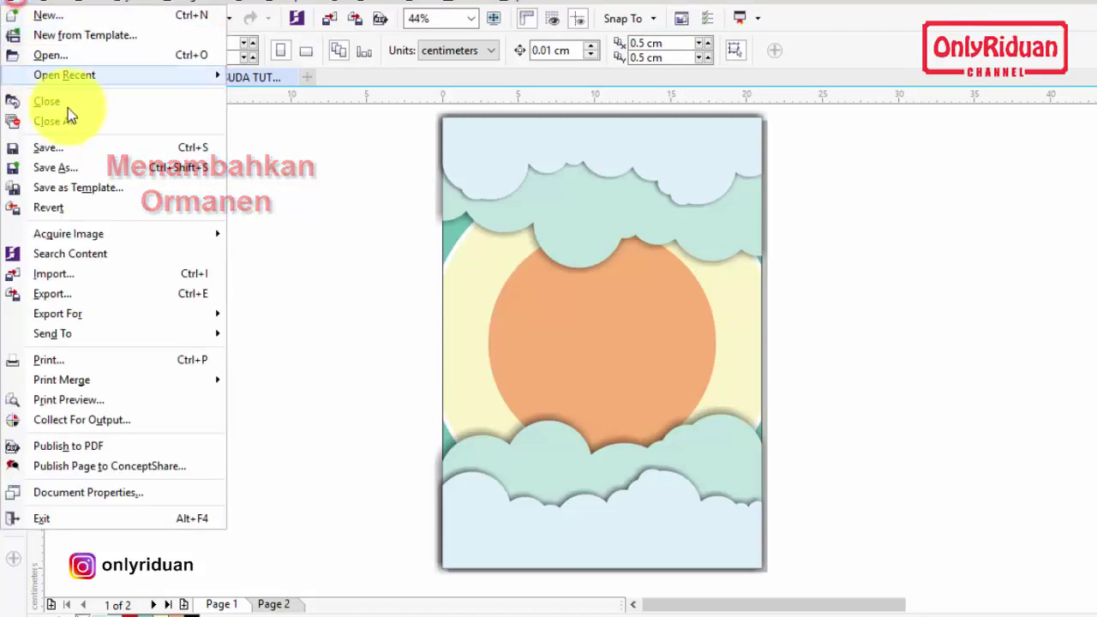
click(92, 273)
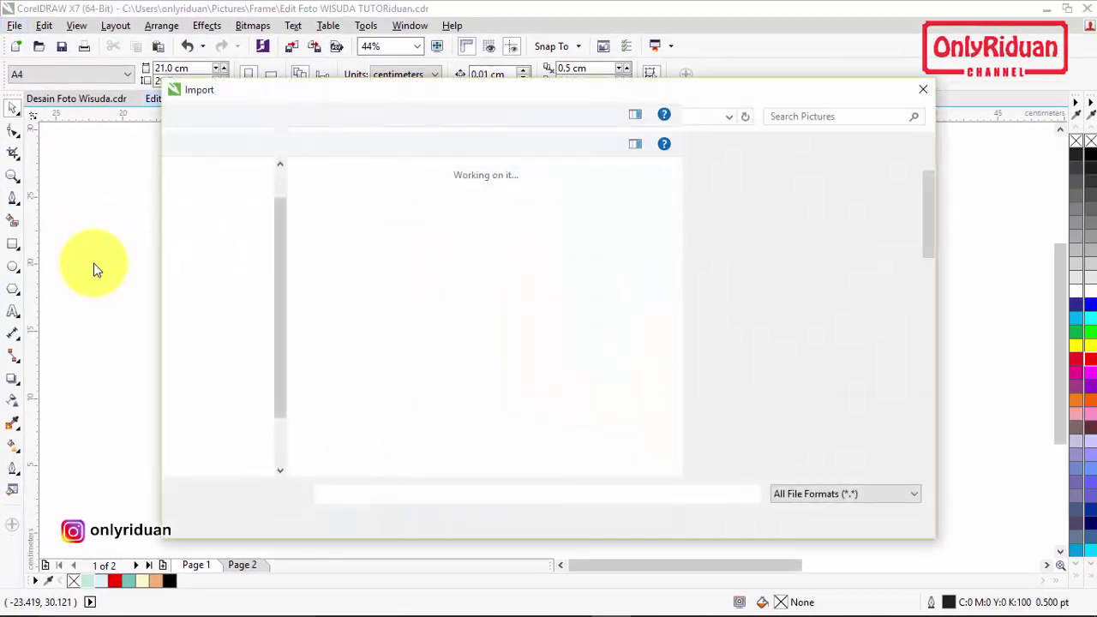
double_click(619, 216)
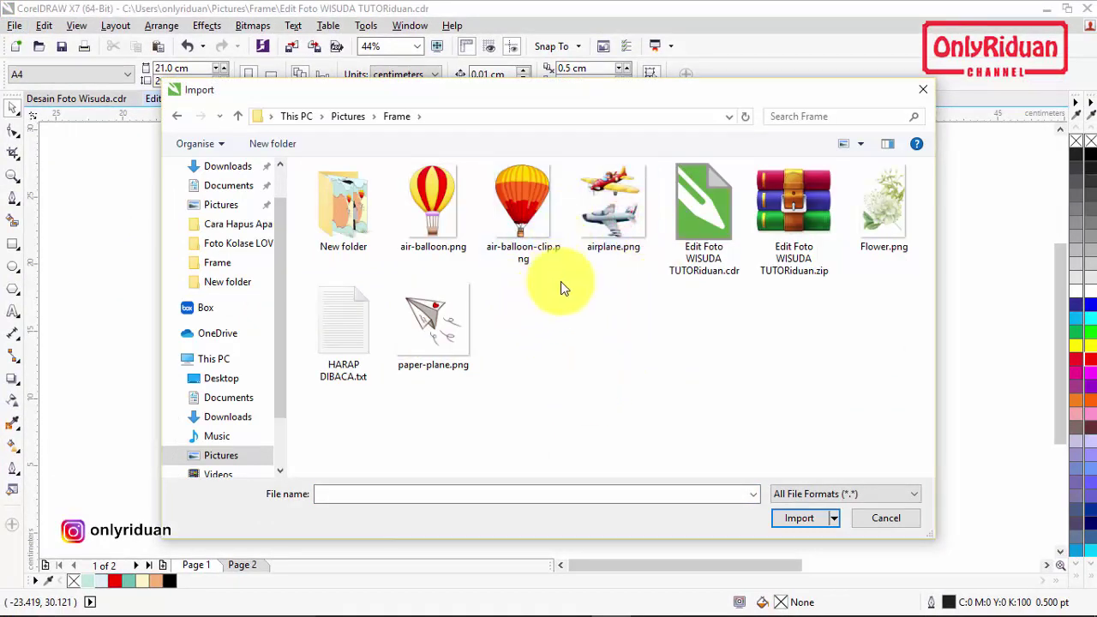
click(429, 338)
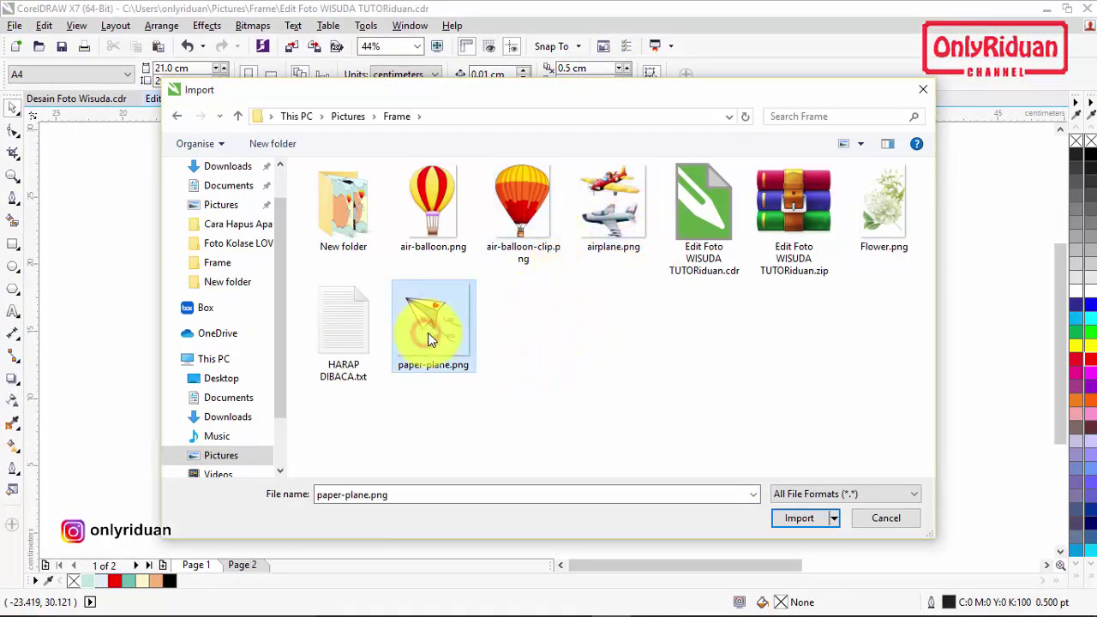
ctrl+click(610, 206)
ctrl+click(519, 206)
ctrl+click(437, 206)
ctrl+click(878, 210)
click(797, 520)
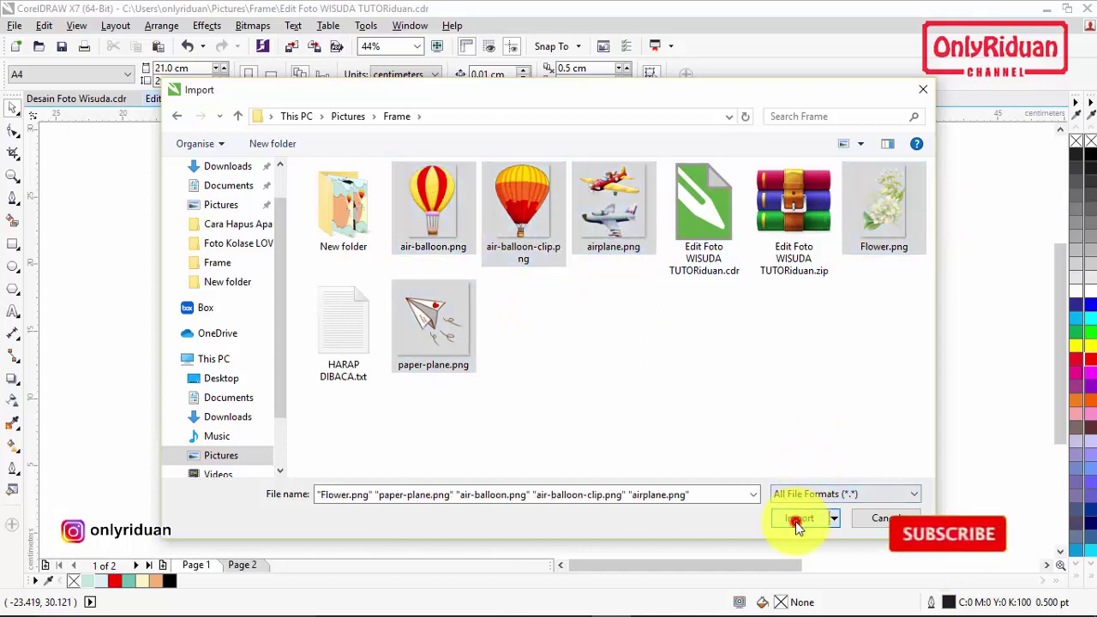
drag(735, 191, 897, 351)
drag(734, 284, 894, 471)
drag(897, 294, 987, 436)
- Move the paper plane onto the page near its right edge and scale it to about 6.5 cm wide
drag(950, 343, 627, 320)
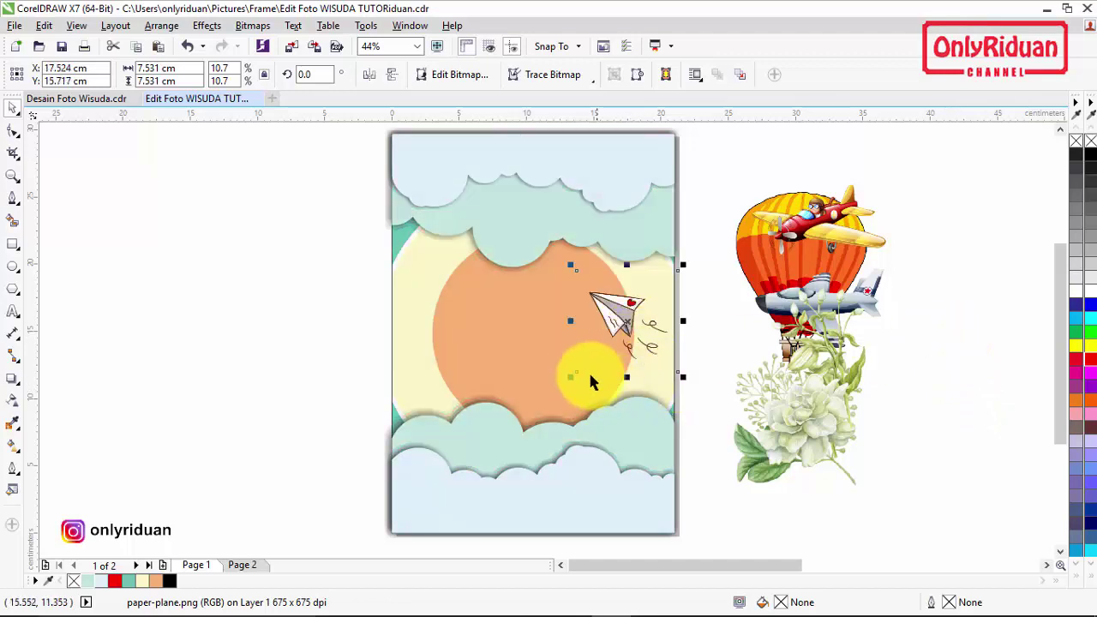
drag(575, 380, 588, 362)
mouse_move(640, 321)
mouse_down()
mouse_move(626, 326)
mouse_move(622, 314)
mouse_move(636, 341)
mouse_up()
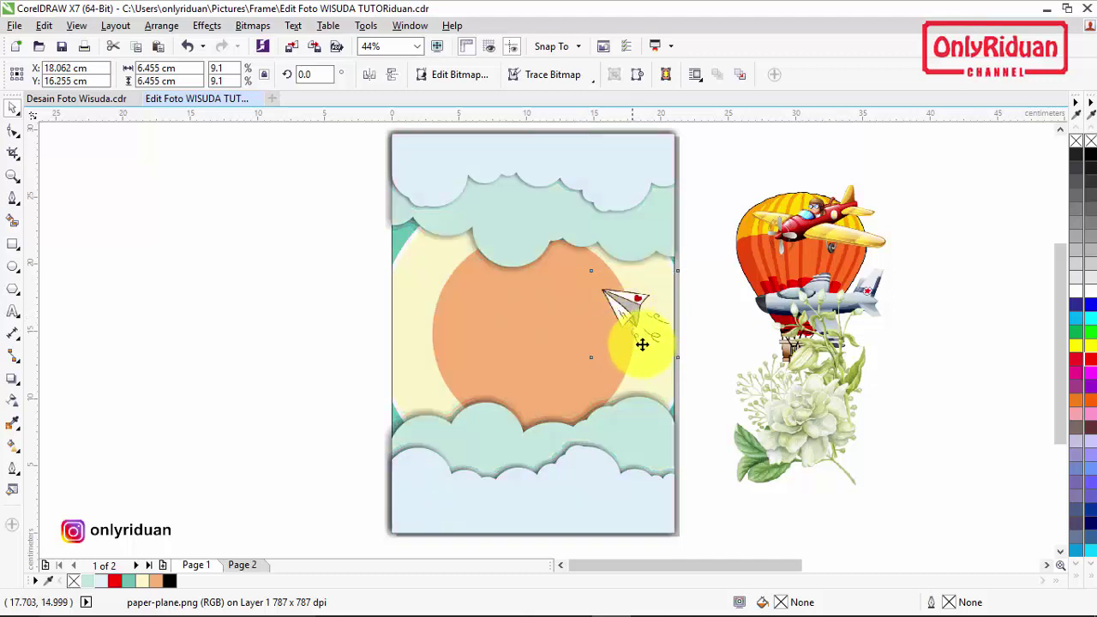
- Move the airplane image left of the page and trim away its grey jet with a rectangle about 15.3 by 11.2 cm
click(823, 291)
click(764, 228)
drag(765, 228, 187, 244)
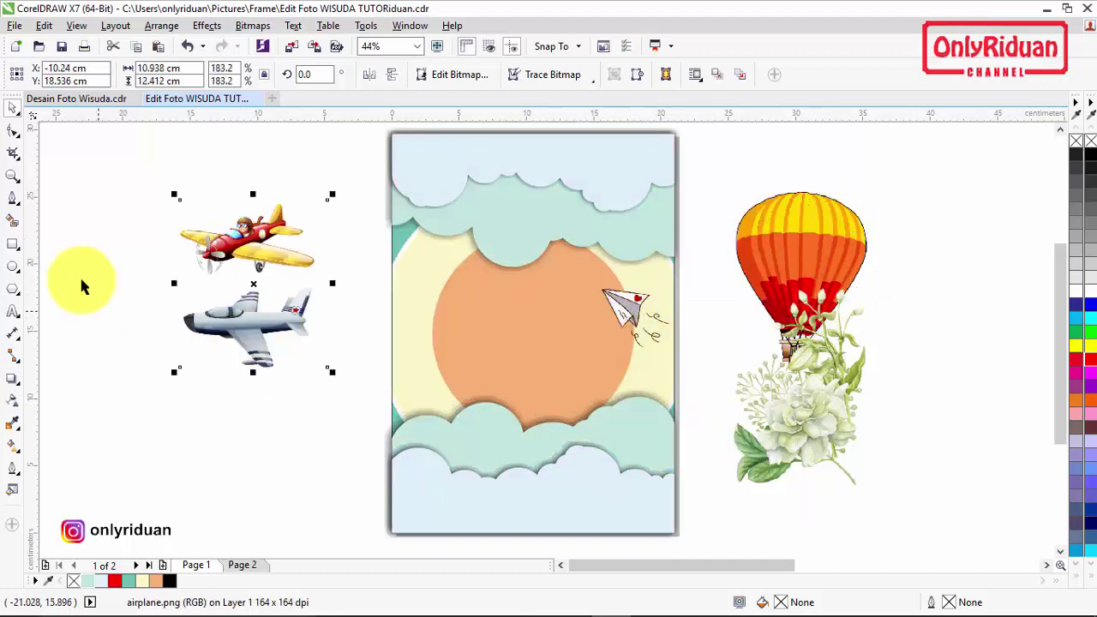
click(13, 246)
drag(354, 430, 148, 279)
click(13, 108)
drag(91, 152, 382, 485)
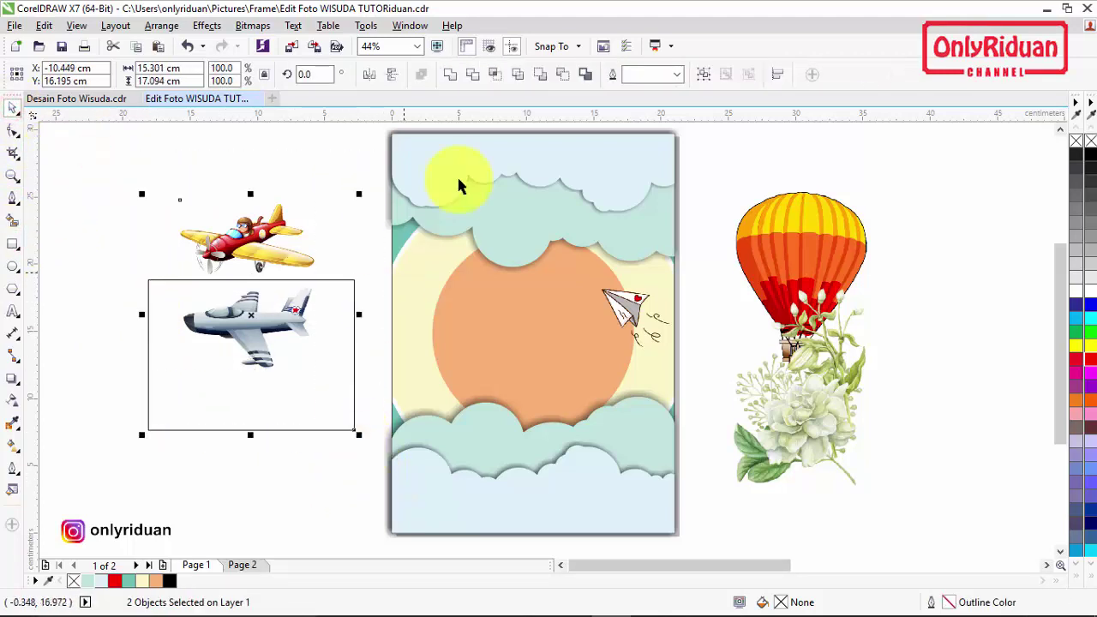
click(474, 77)
- Place the red airplane scaled down near the page's left edge and delete the leftover trimming rectangle
click(262, 362)
click(256, 260)
drag(256, 261, 477, 346)
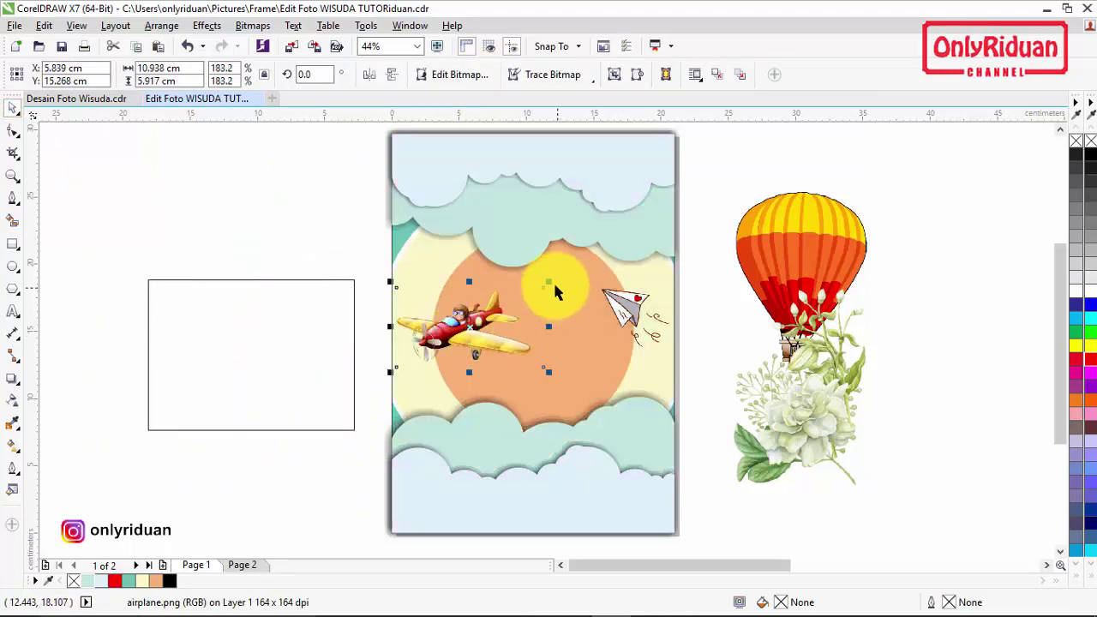
drag(551, 282, 487, 318)
drag(438, 344, 441, 322)
click(283, 351)
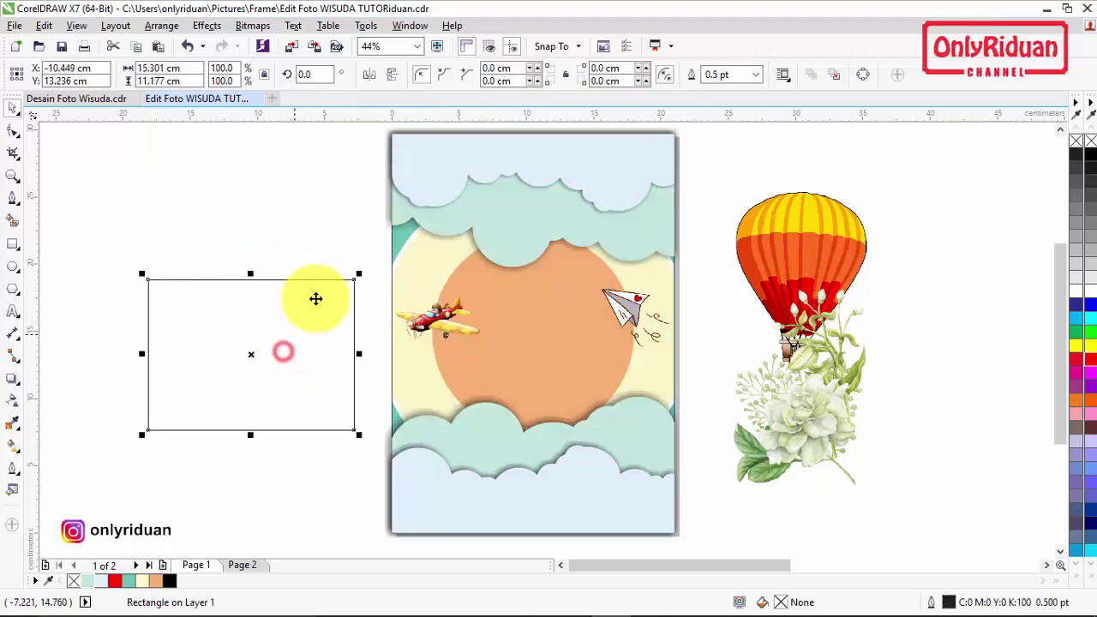
key(Delete)
- Scale the flower image down to about 5.6 cm wide and place a copy in the page's lower right corner
drag(836, 428, 238, 346)
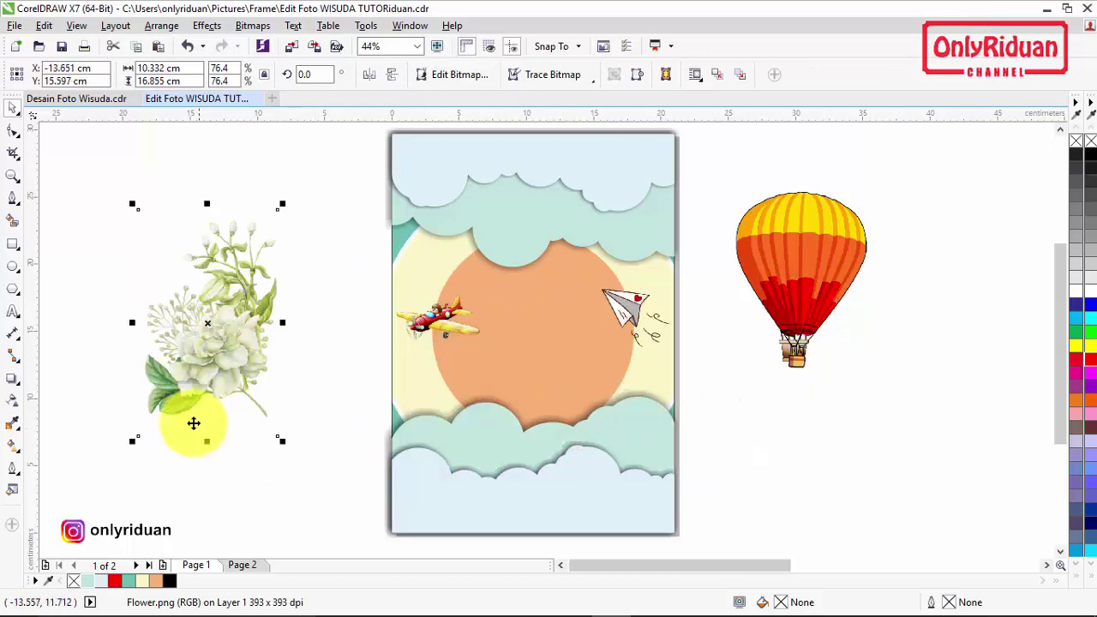
drag(131, 440, 202, 333)
drag(243, 258, 637, 466)
click(642, 474)
- Mirror the remaining flower horizontally and place it in the page's lower left corner at about 9.2 cm wide
drag(274, 381, 251, 360)
click(366, 77)
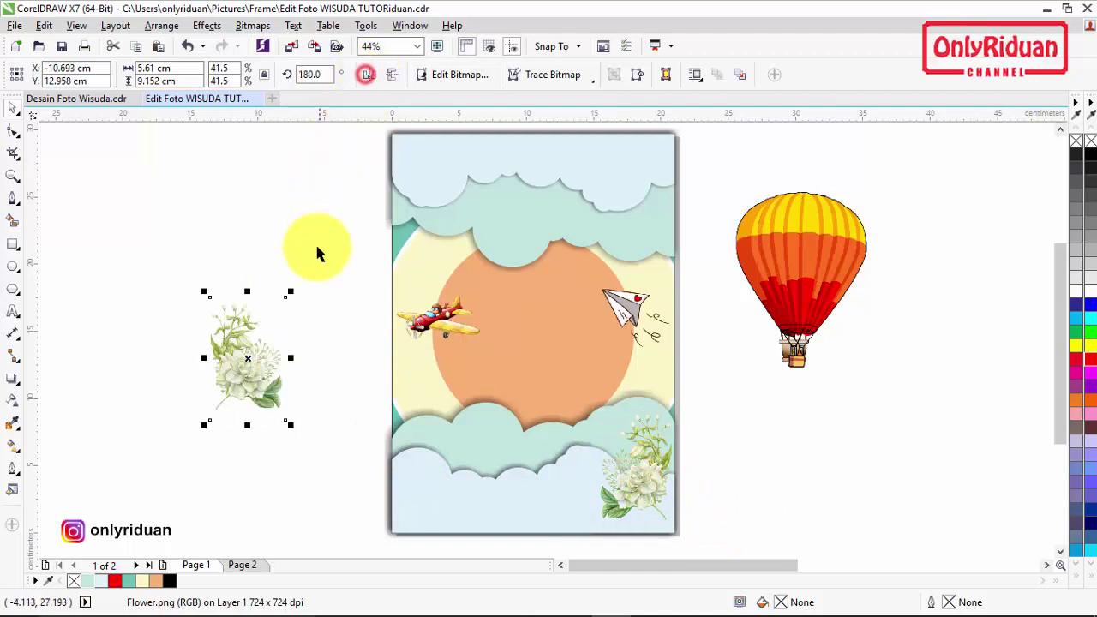
drag(291, 424, 353, 514)
drag(262, 409, 436, 444)
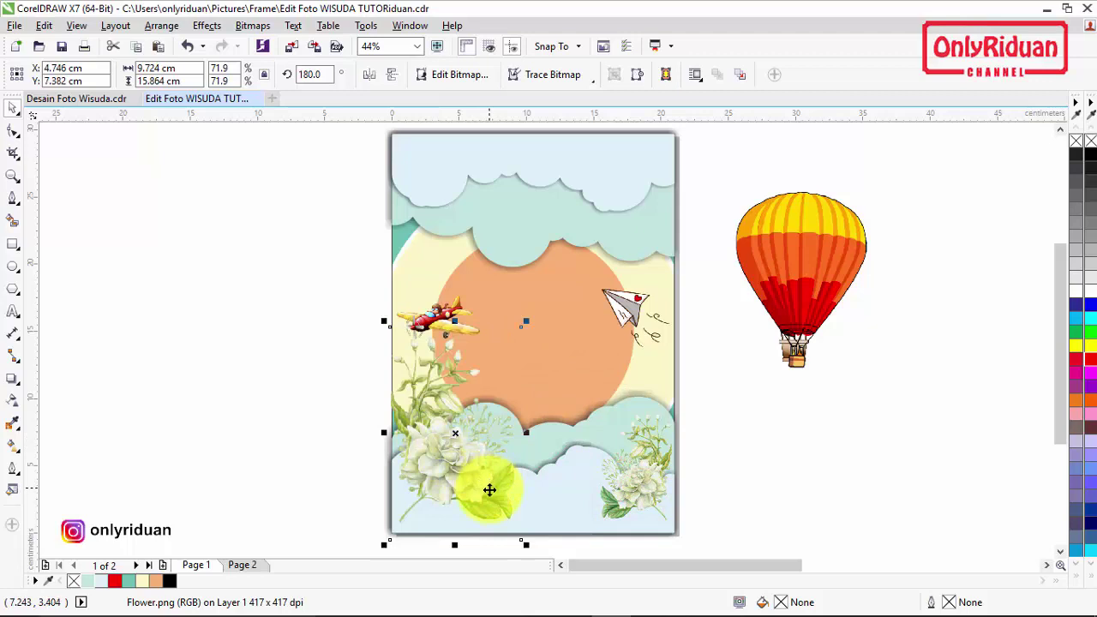
drag(526, 322, 520, 330)
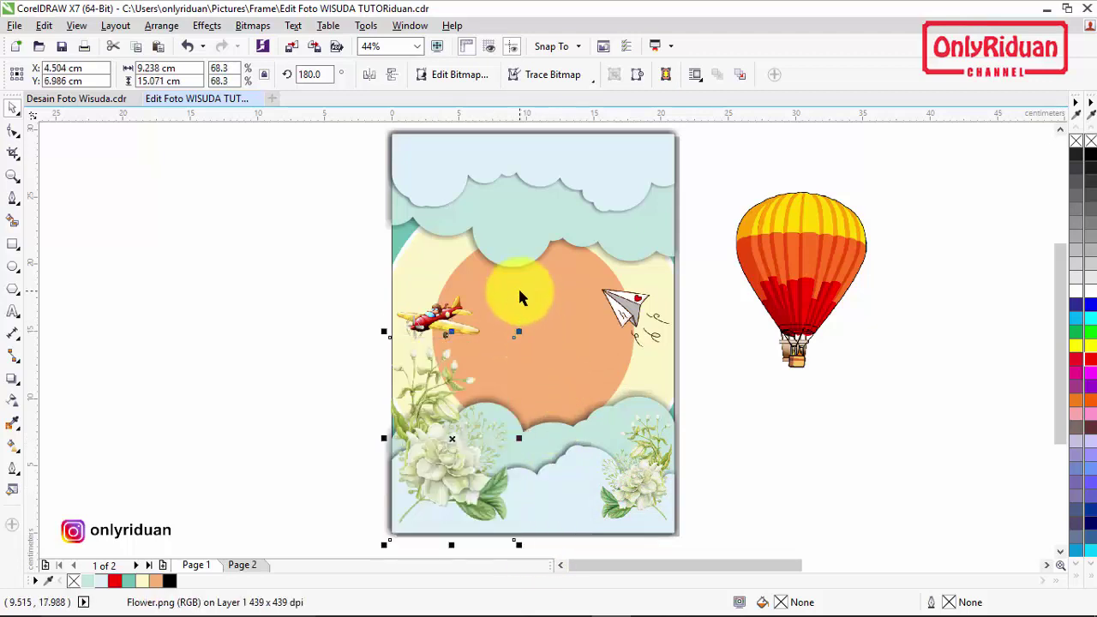
- Scale the orange hot-air balloon down to about 2.7 cm wide and place it above the paper plane
drag(783, 265, 912, 328)
drag(986, 450, 908, 426)
drag(869, 306, 643, 292)
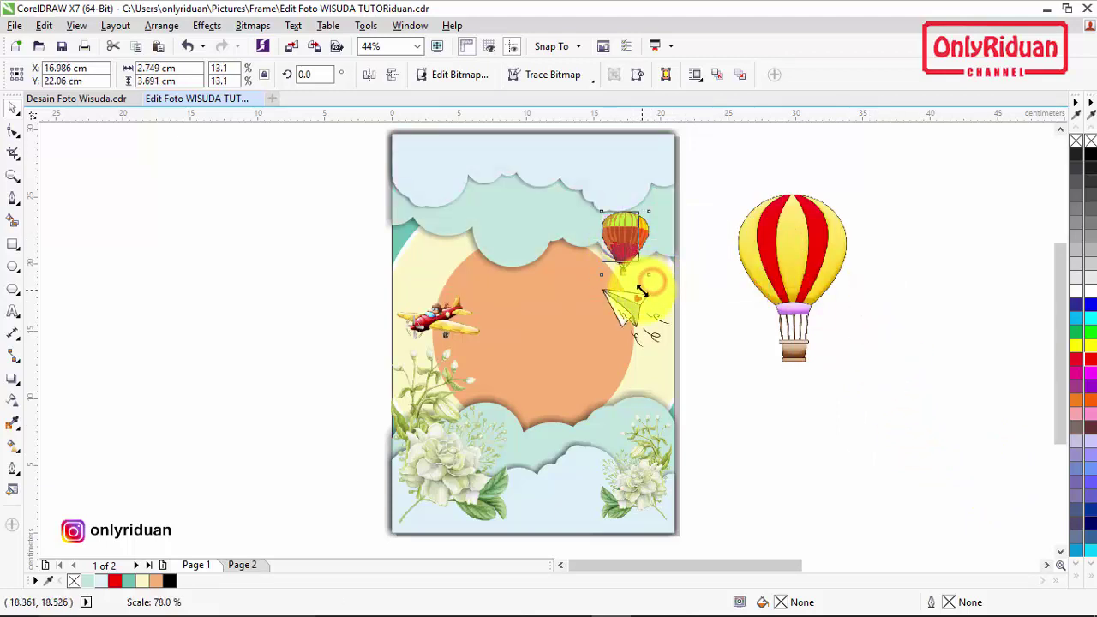
drag(629, 245, 632, 246)
- Place the red-and-yellow striped balloon above the red airplane and scale it down to about 2.7 cm wide
click(790, 249)
drag(790, 249, 474, 257)
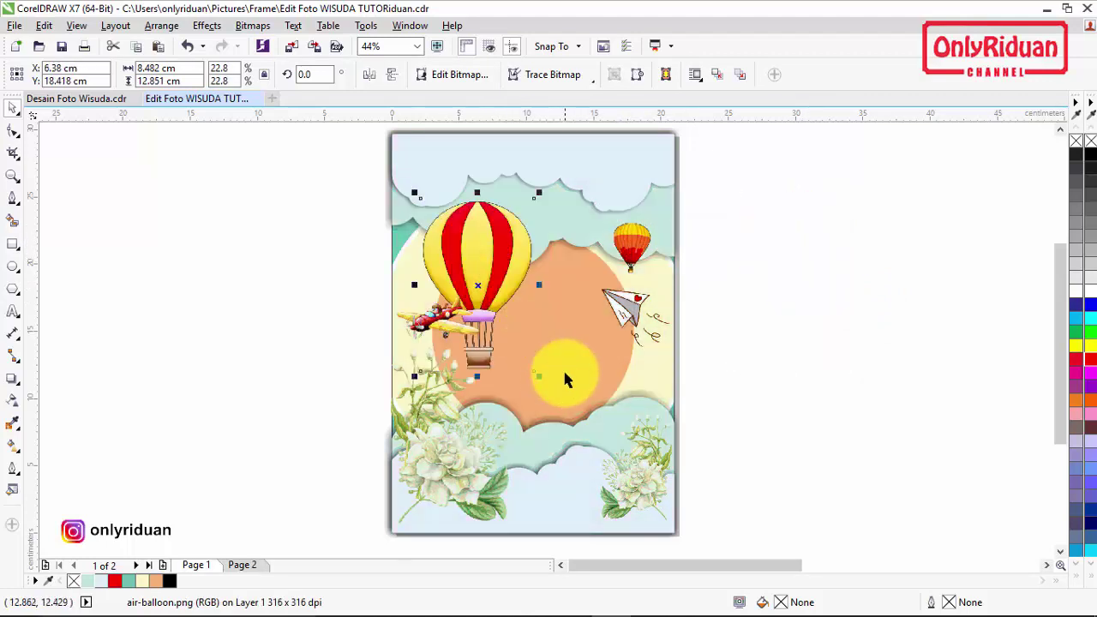
drag(539, 375, 439, 250)
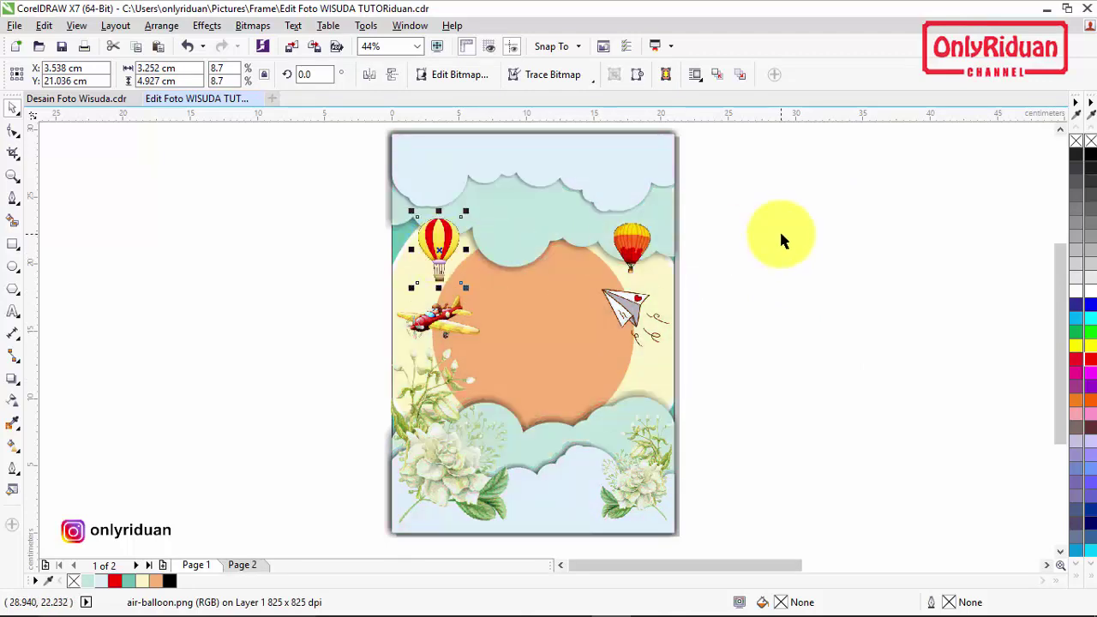
scroll(439, 274, up, 2)
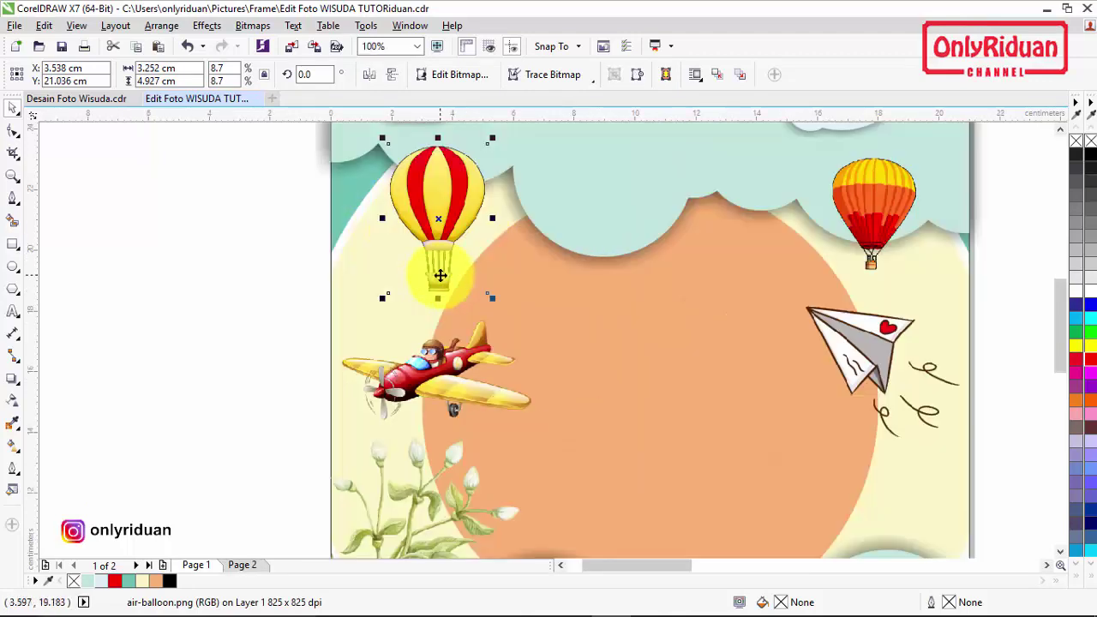
drag(491, 300, 478, 286)
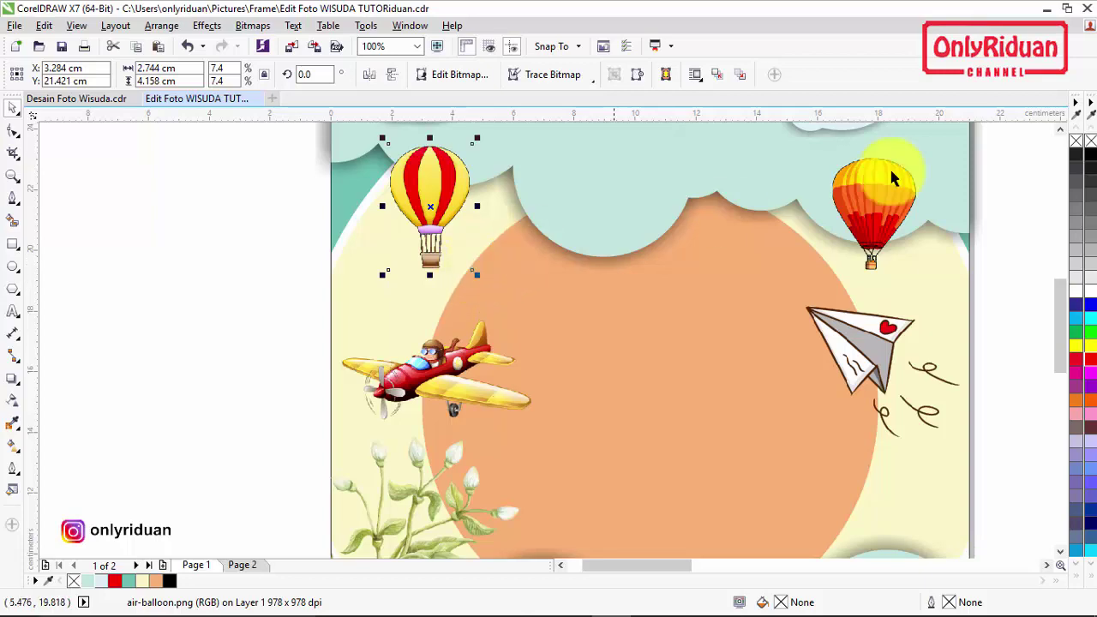
- Examine the finished graduation frame picture on the desktop and return to CorelDRAW
click(1047, 9)
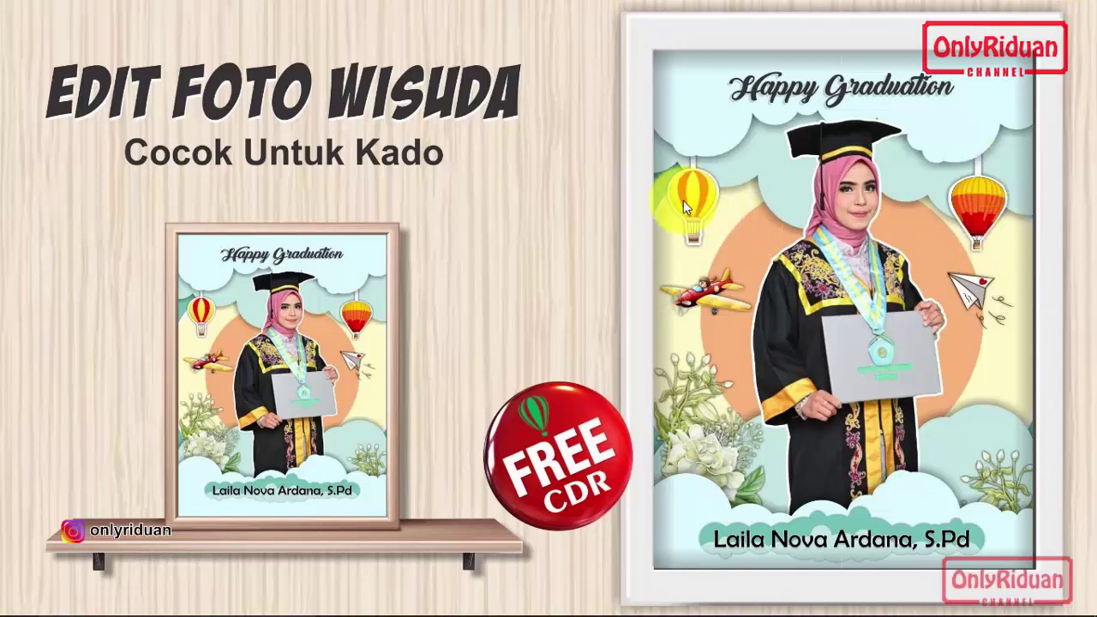
mouse_move(647, 600)
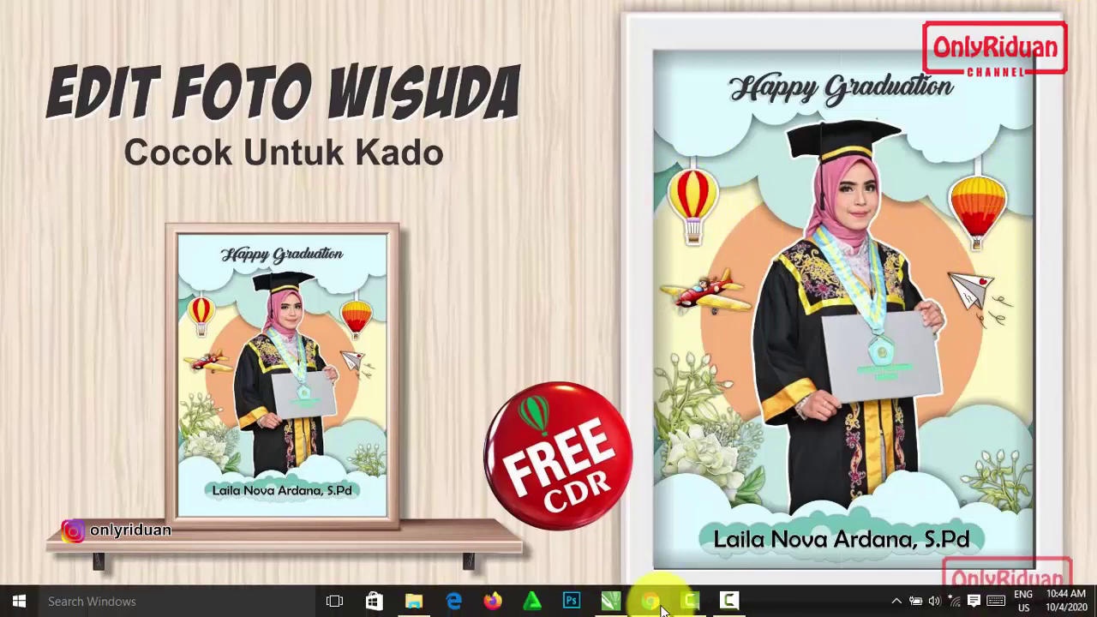
click(611, 603)
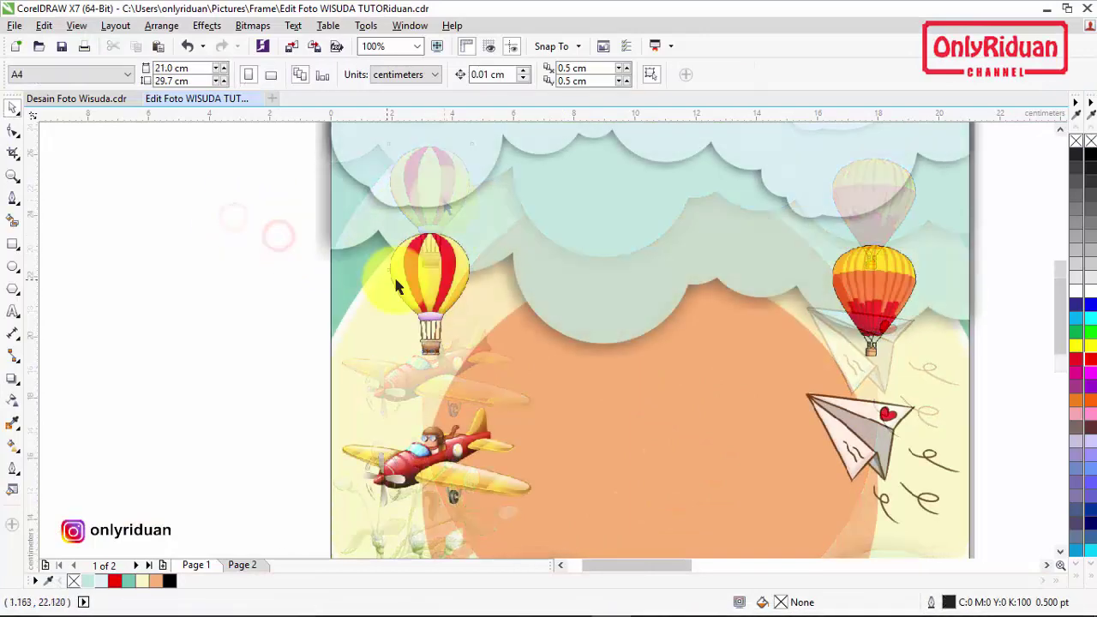
- Place a copy of the red-and-yellow striped balloon in the empty area left of the page
click(449, 287)
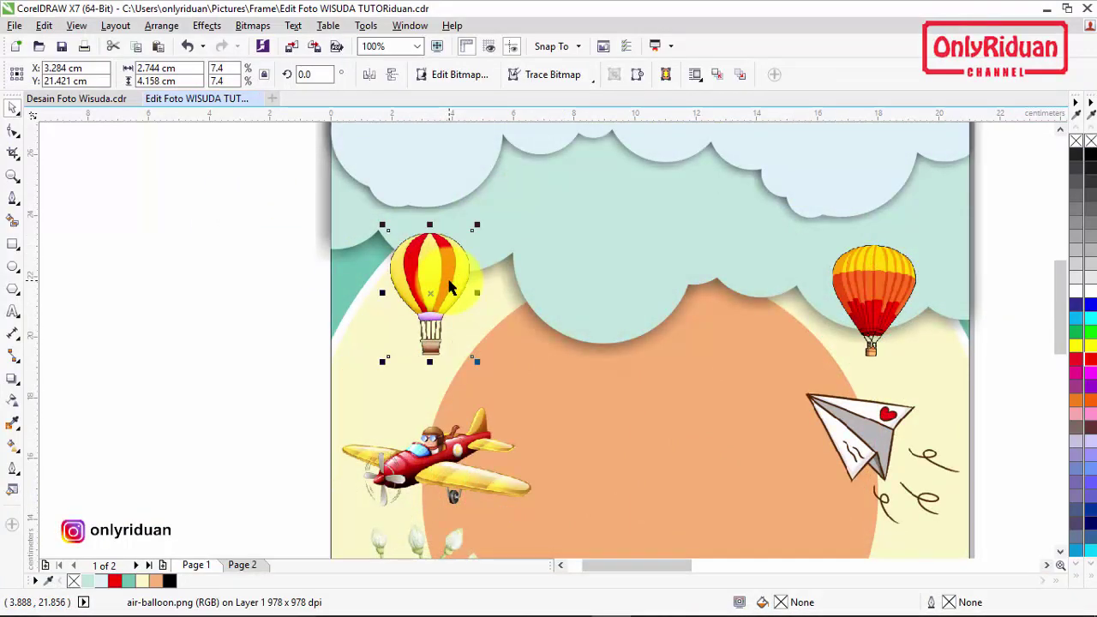
click(562, 566)
drag(639, 284, 313, 306)
- Turn the balloon copy into a dark silhouette with brightness 30, contrast -50 and intensity -100
key(ctrl+b)
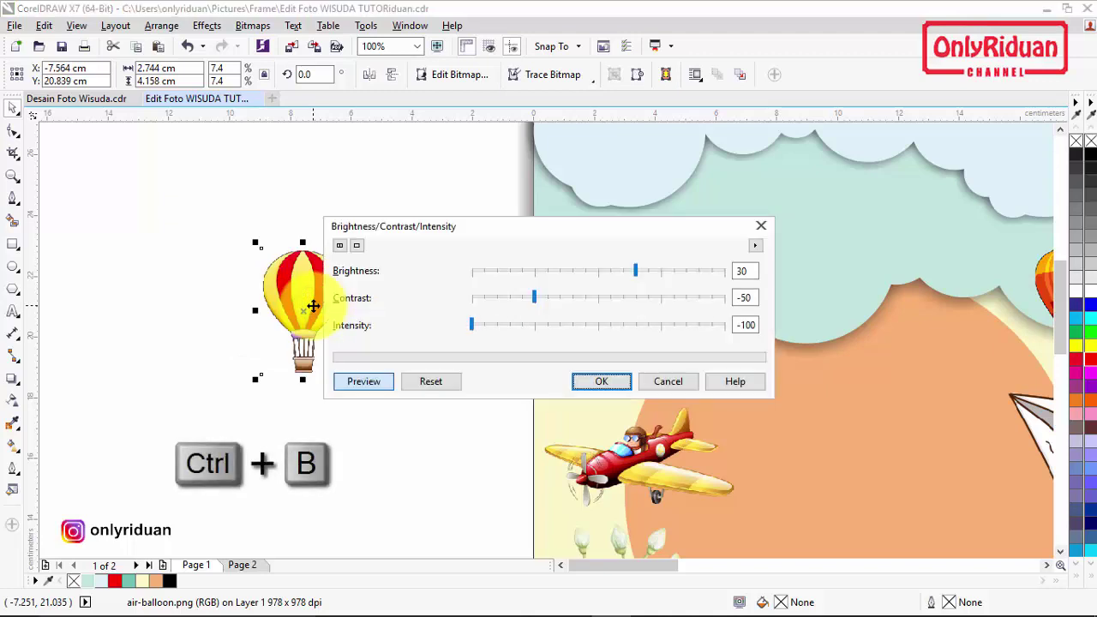
drag(482, 233, 534, 201)
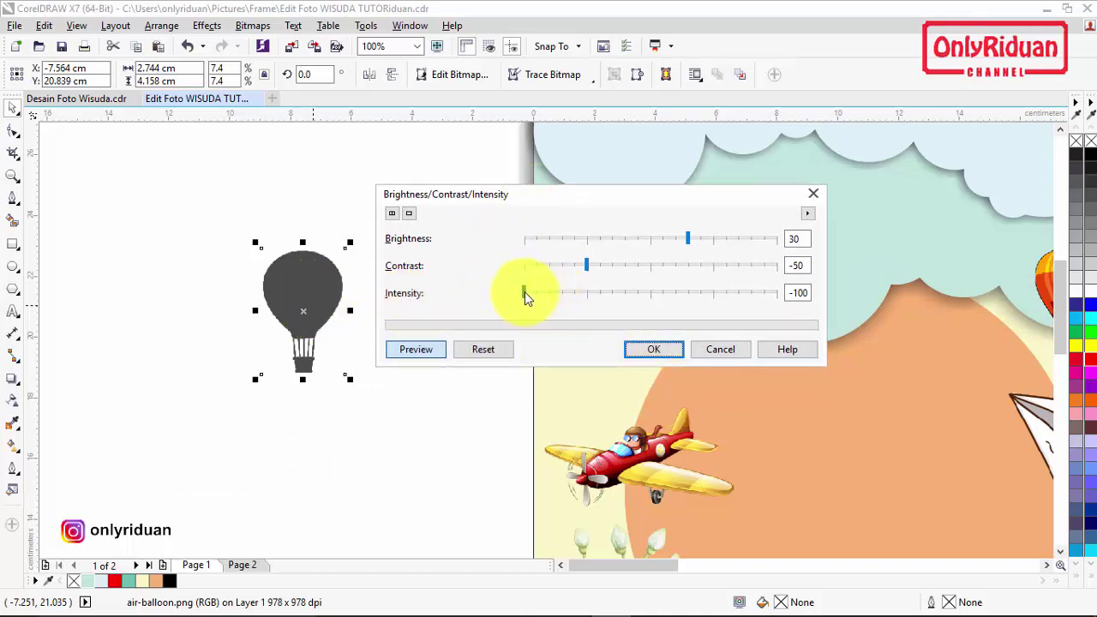
drag(532, 296, 486, 284)
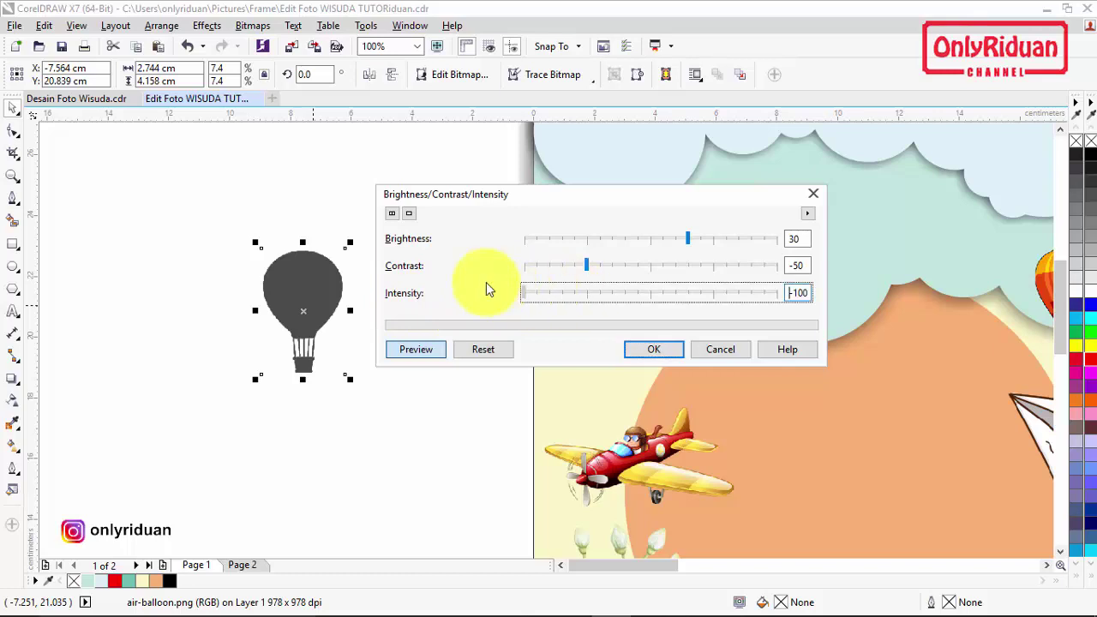
click(654, 353)
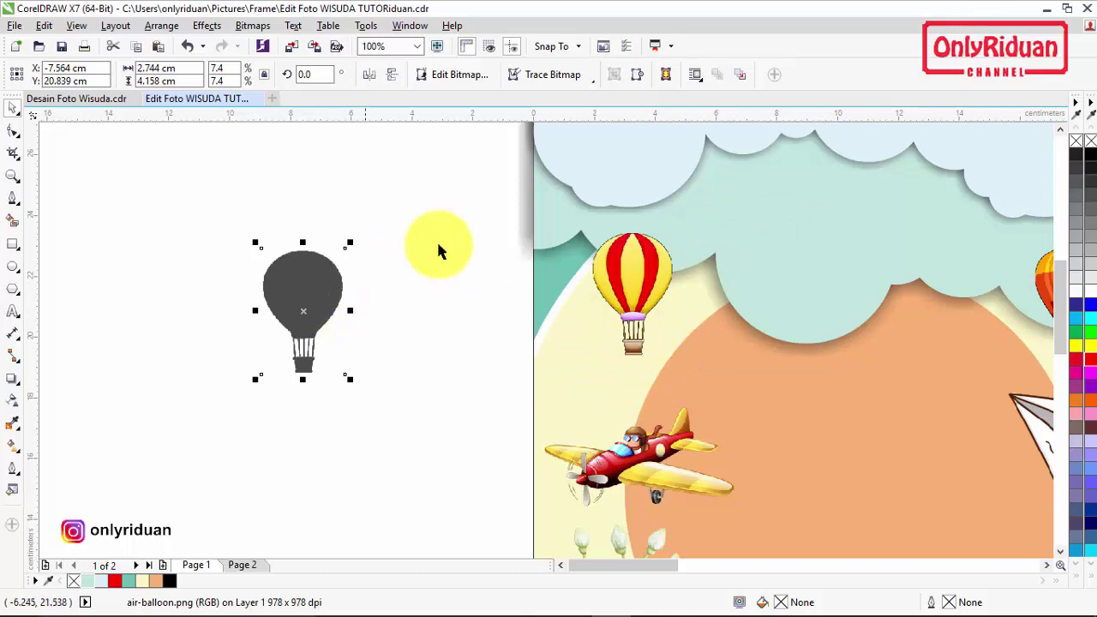
- Trace the dark balloon silhouette into a vector curve, move the curve aside and delete the silhouette bitmap
click(551, 81)
click(551, 89)
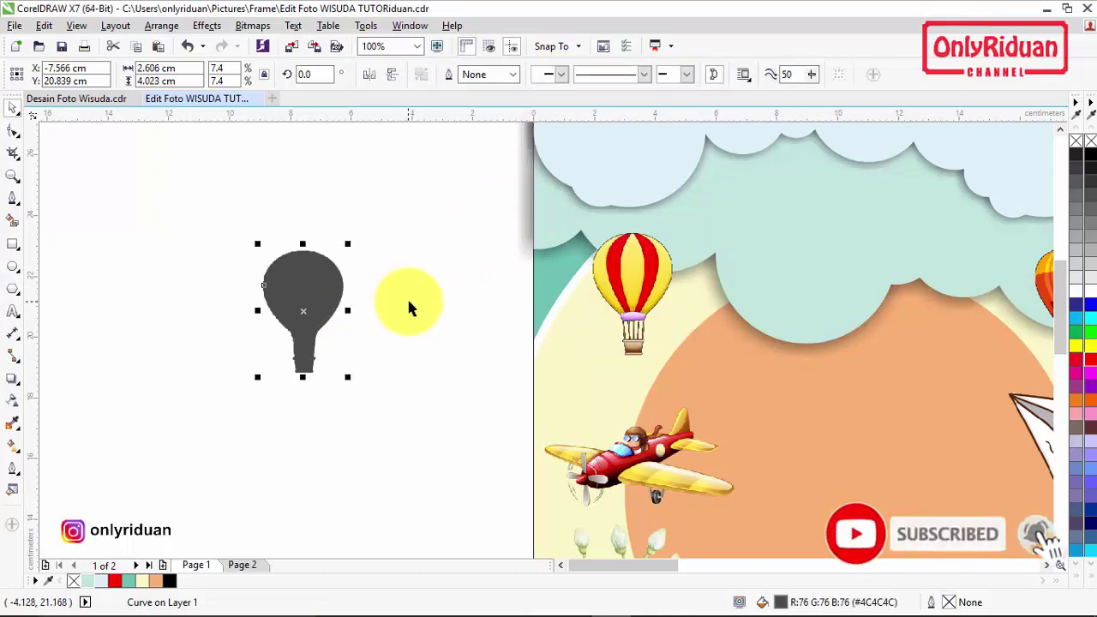
mouse_move(337, 295)
mouse_down()
mouse_move(404, 274)
mouse_move(433, 285)
mouse_move(379, 314)
mouse_up()
click(318, 292)
key(Delete)
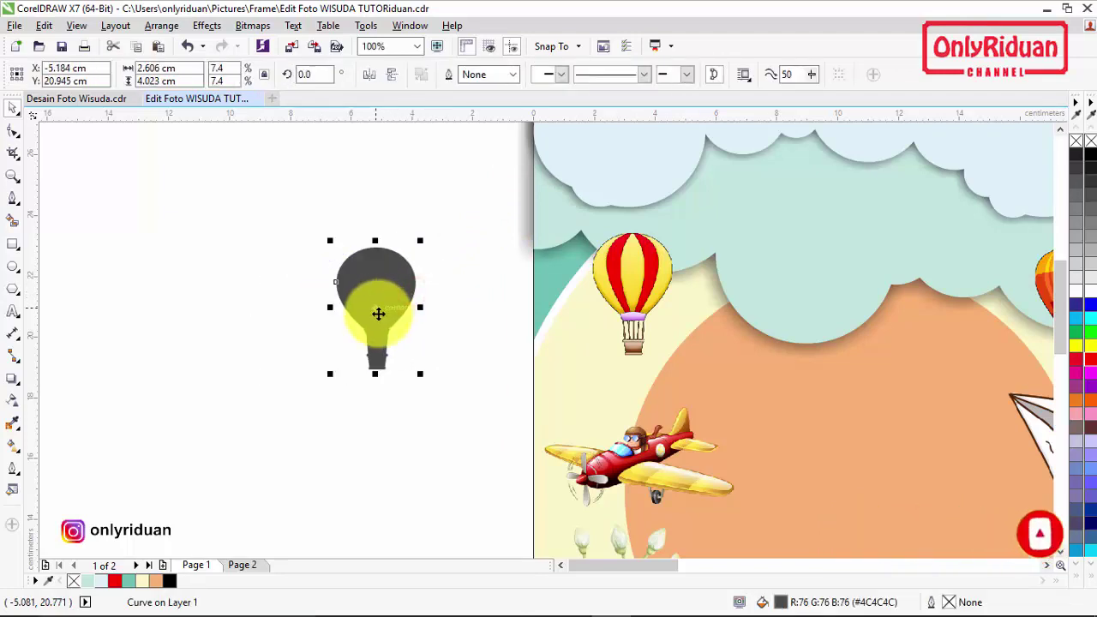
scroll(378, 313, up, 2)
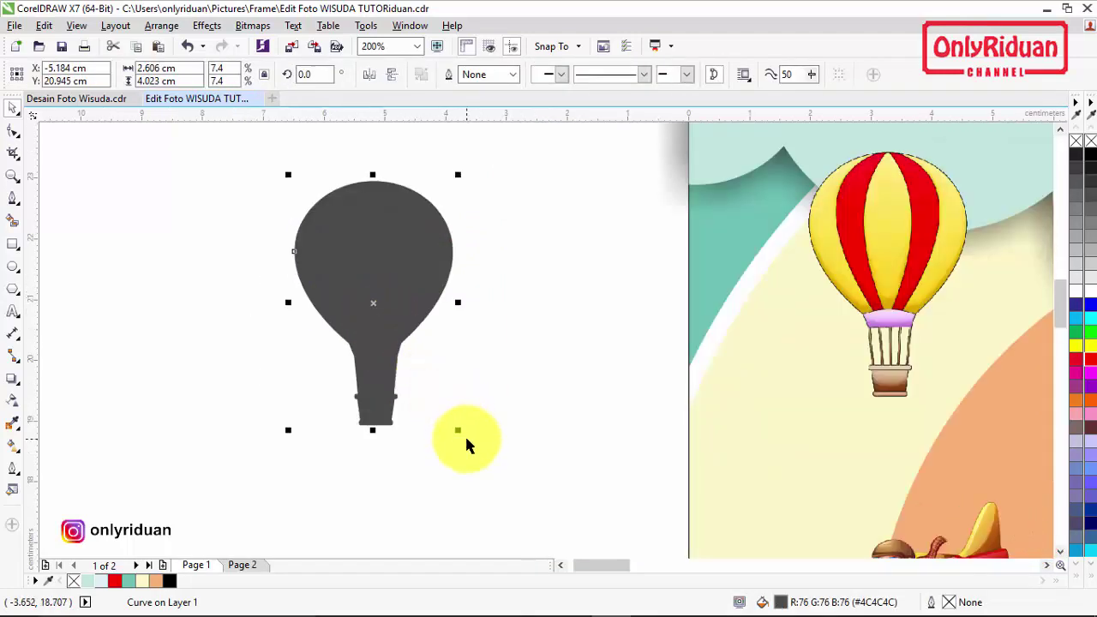
- Add a one-step outside contour of about 0.123 cm around the dark balloon silhouette and break the contour apart
click(12, 383)
click(73, 395)
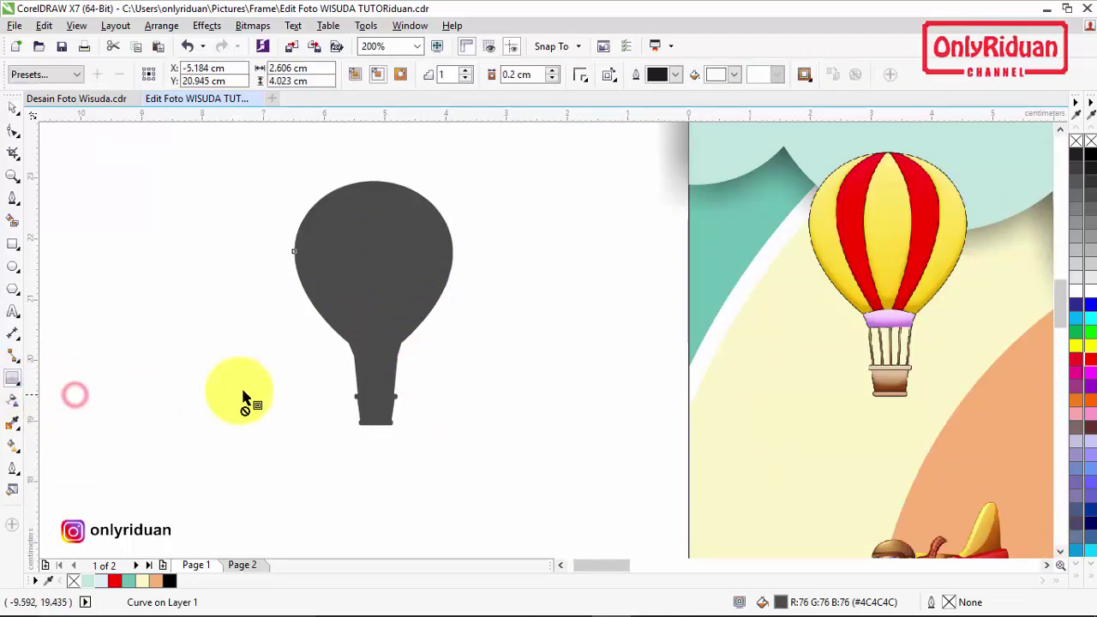
drag(411, 302, 459, 350)
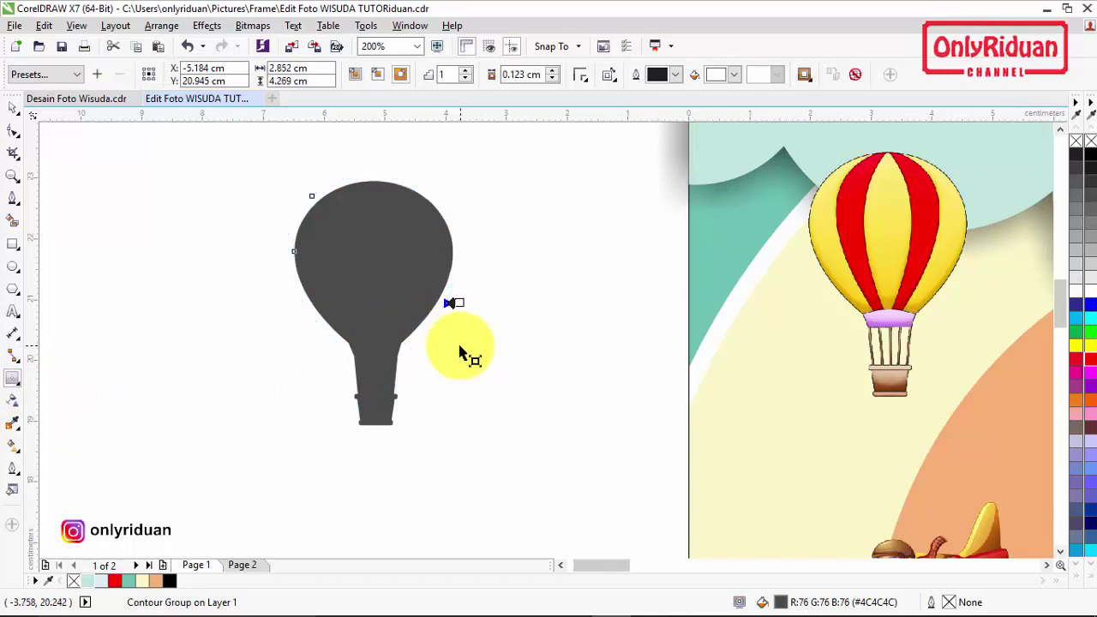
key(ctrl+k)
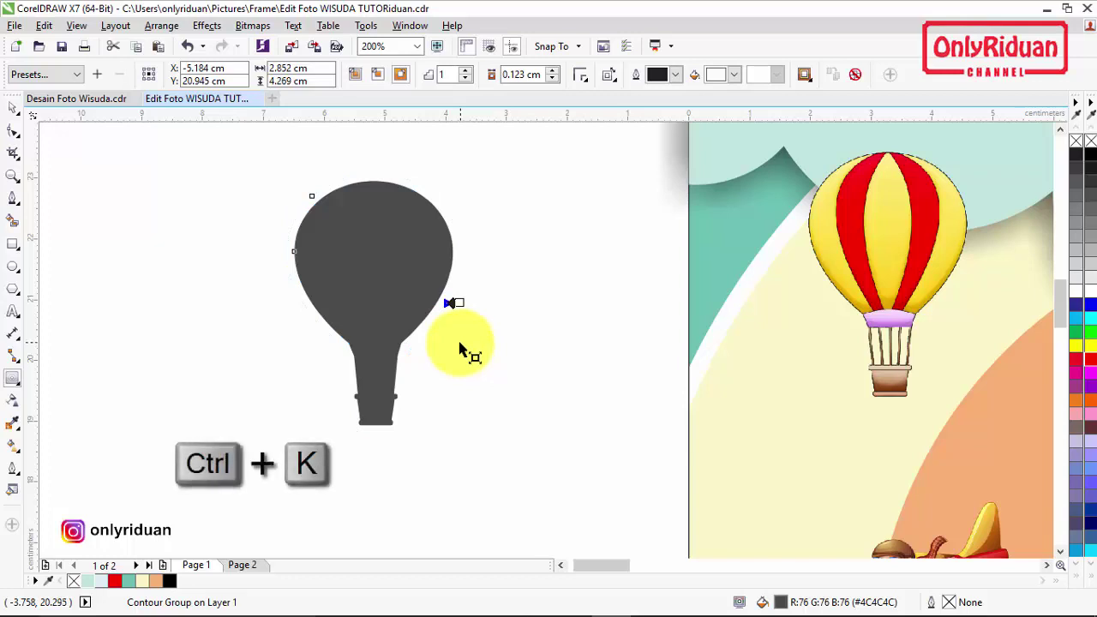
- Move the dark balloon silhouette aside from its contour and fill the contour shape with white
click(12, 108)
click(94, 196)
drag(413, 256, 232, 274)
click(377, 269)
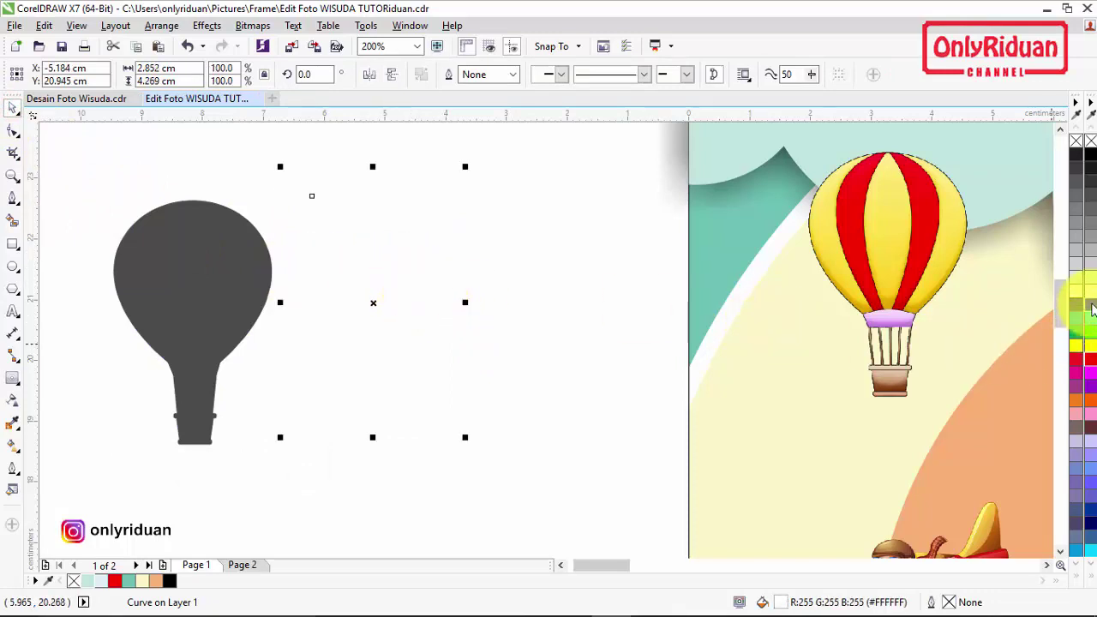
- Place the white contour shape over the red-and-yellow striped balloon, send it behind the balloon and align it as a white border
drag(372, 266, 884, 243)
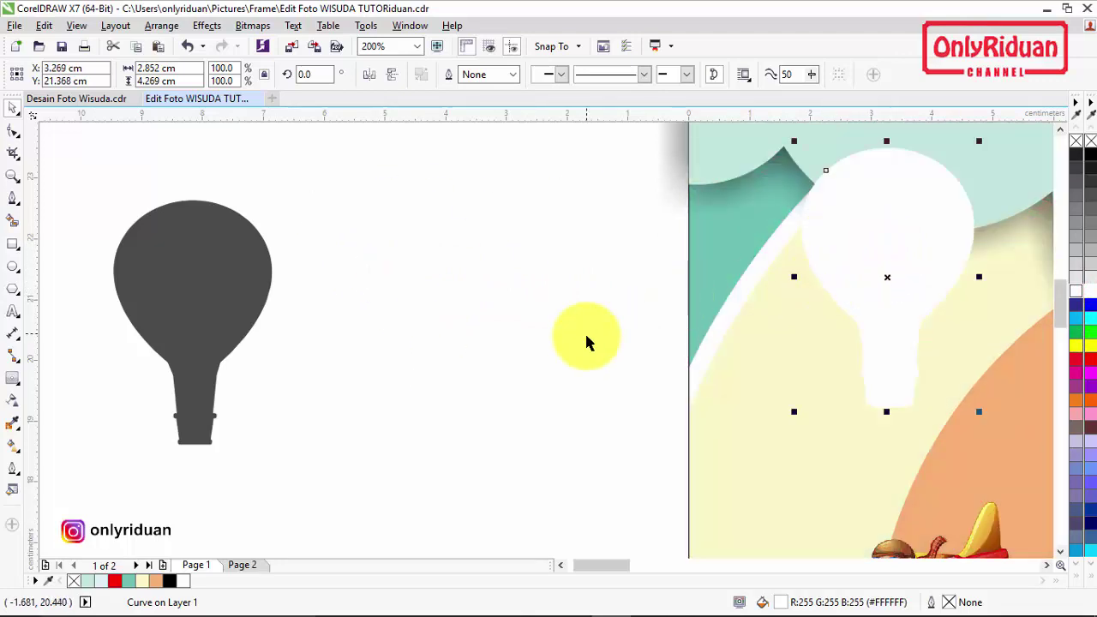
key(ctrl+Page_Down)
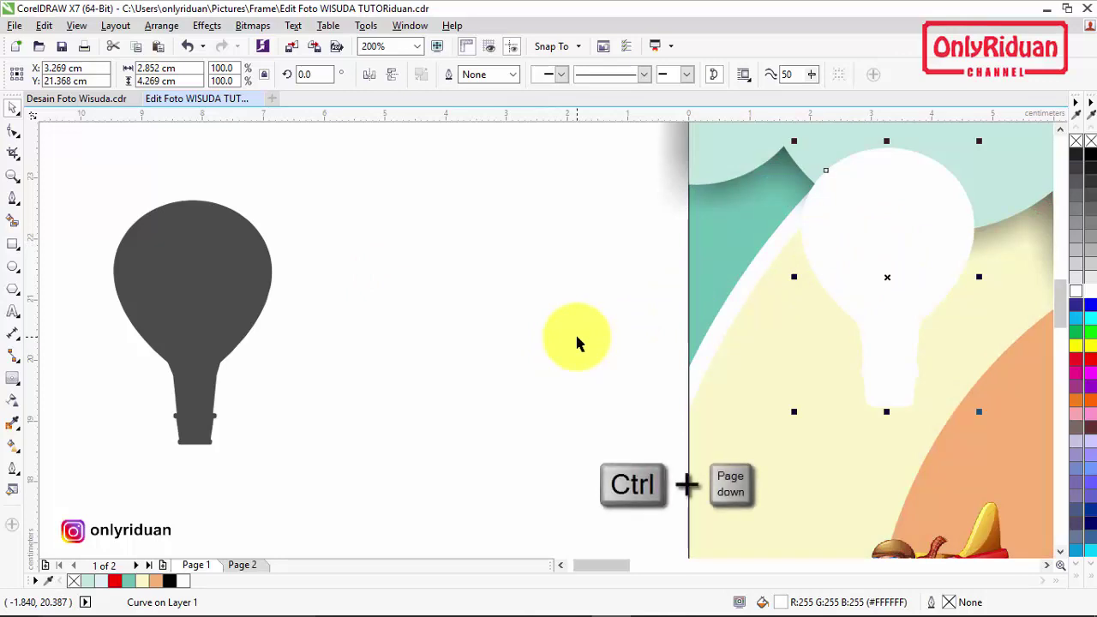
key(ctrl+Page_Down)
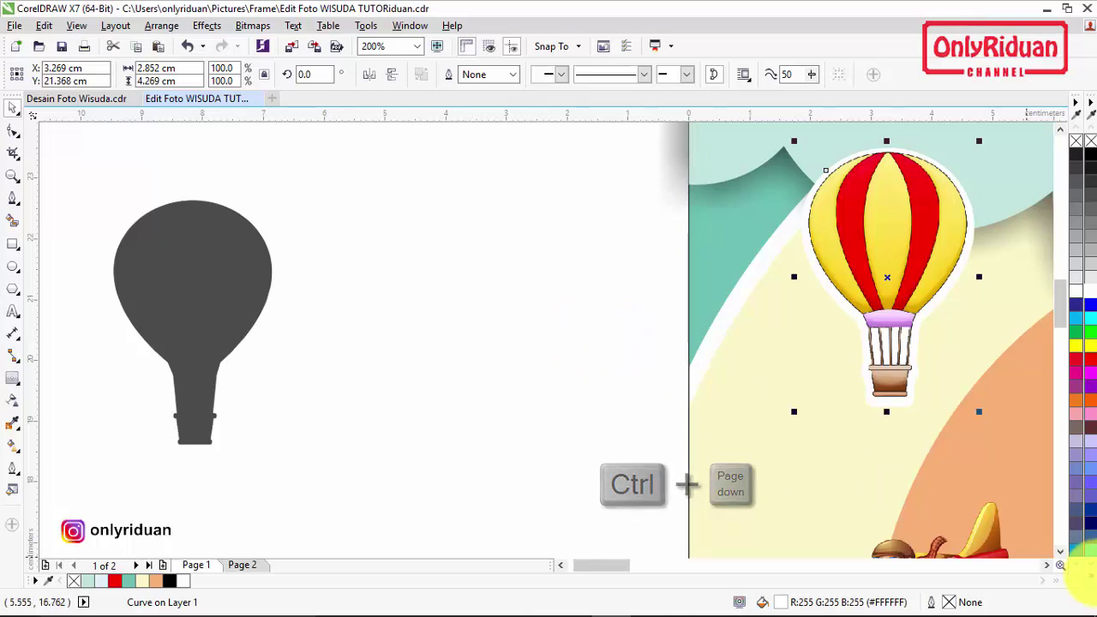
click(1048, 564)
click(1047, 565)
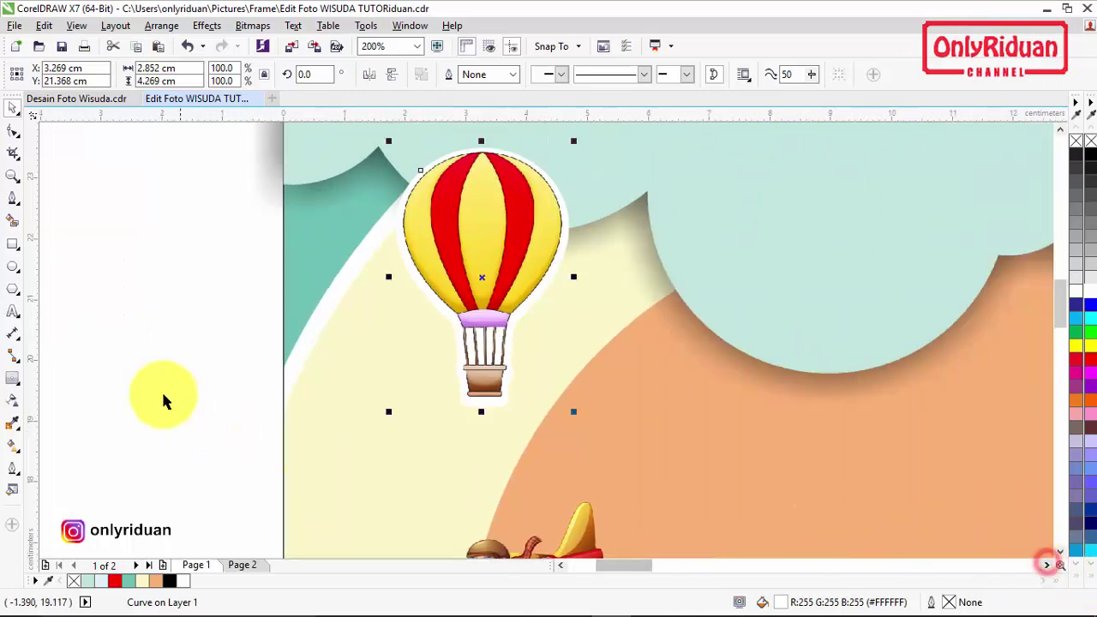
click(163, 390)
click(494, 400)
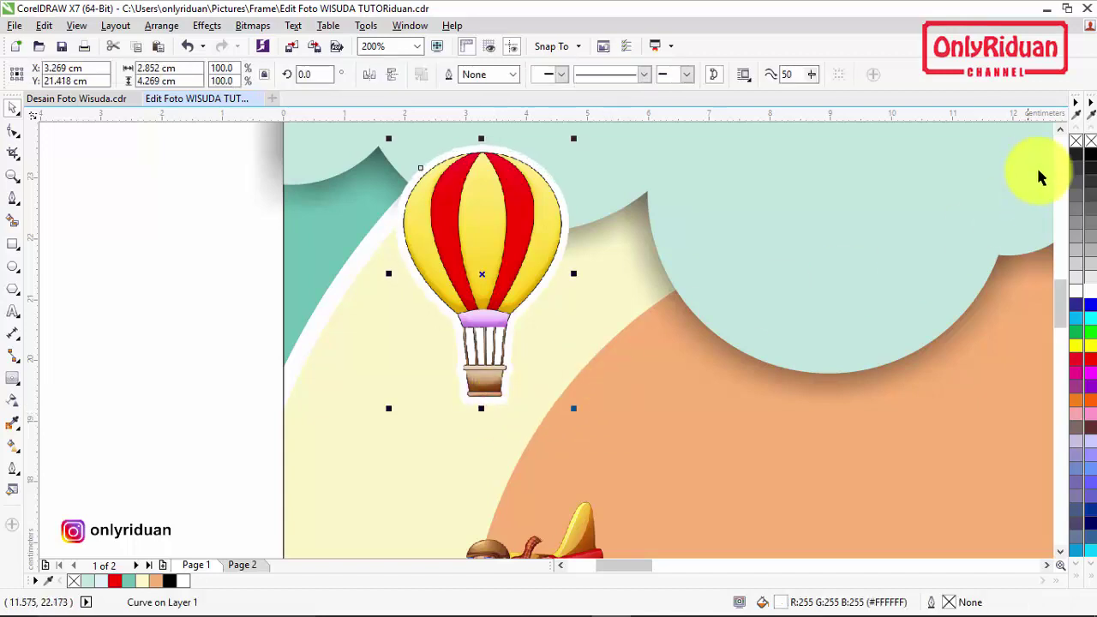
- Draw a vertical strip about 0.37 by 2.1 cm above the striped balloon, filled white with no outline
click(1060, 130)
click(13, 244)
drag(463, 205, 484, 332)
click(12, 110)
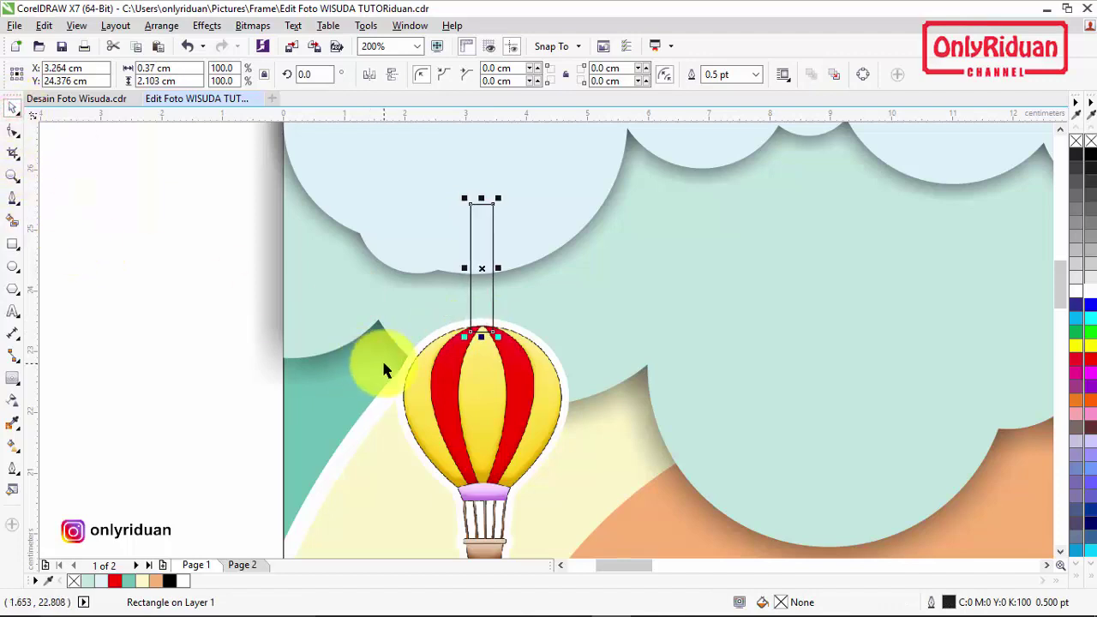
click(183, 582)
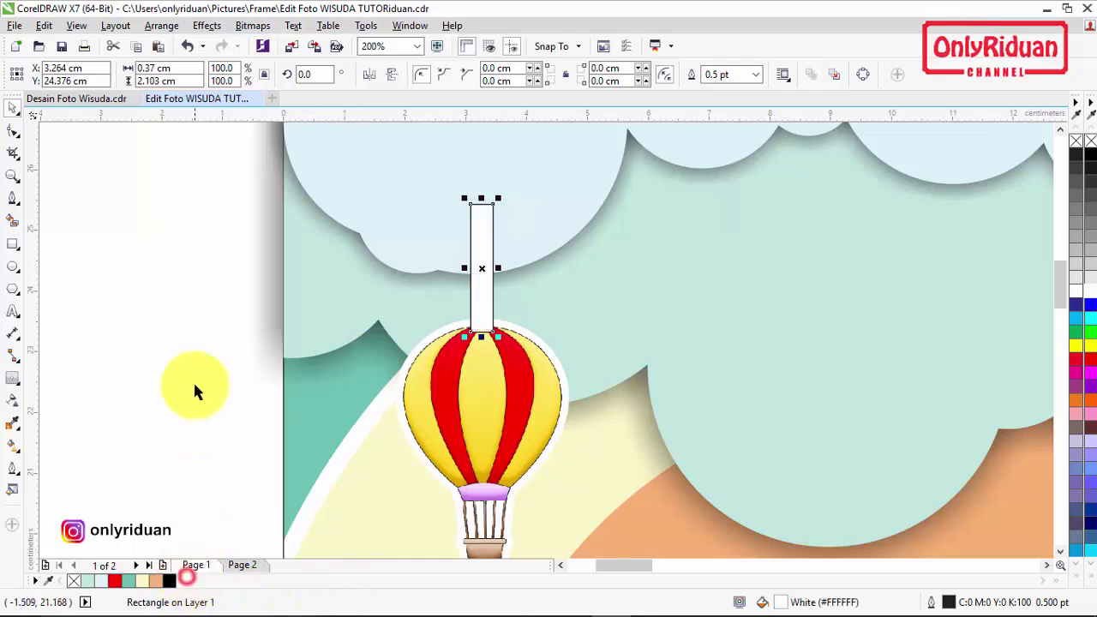
click(198, 339)
click(484, 289)
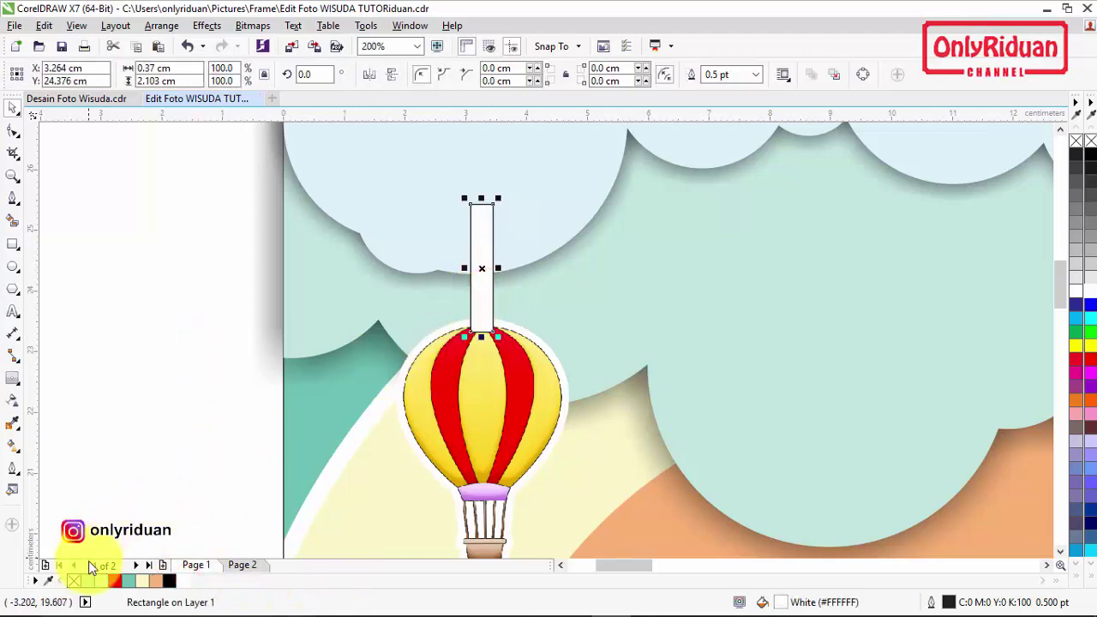
right_click(75, 581)
click(172, 332)
- Move the striped balloon off the page to expose the white shape behind it
click(484, 300)
click(493, 394)
drag(492, 394, 264, 367)
click(477, 291)
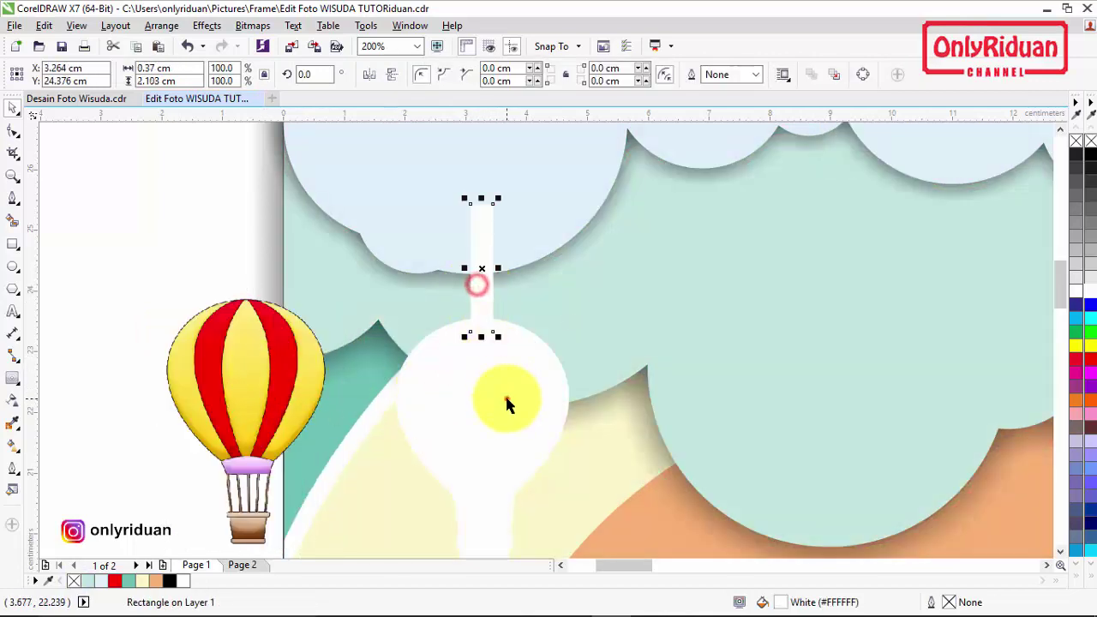
click(506, 400)
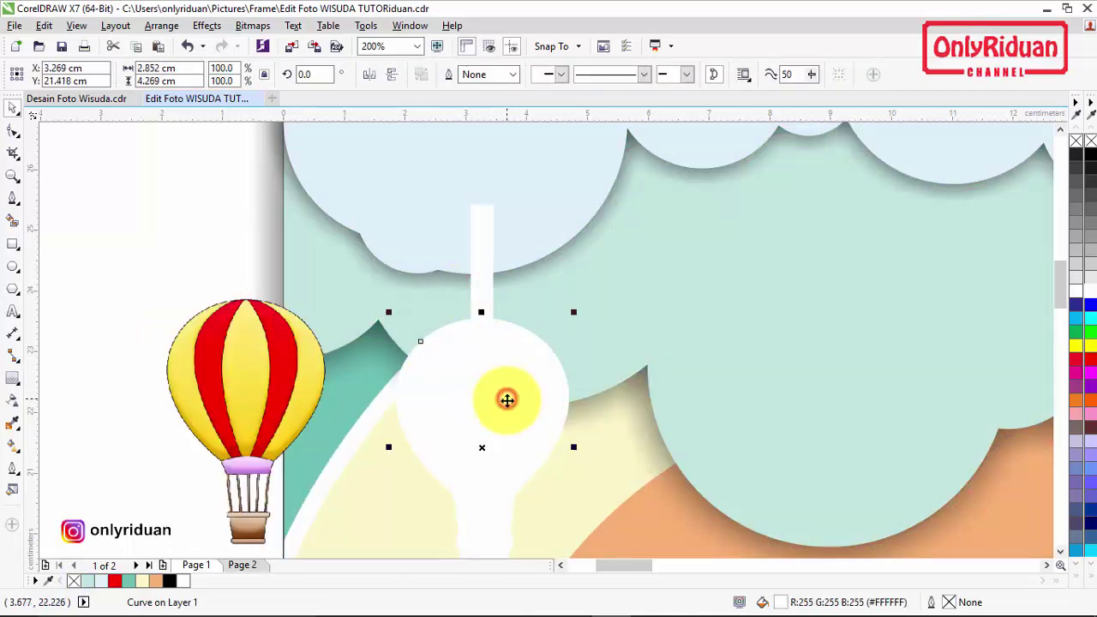
shift+click(477, 281)
drag(245, 391, 66, 400)
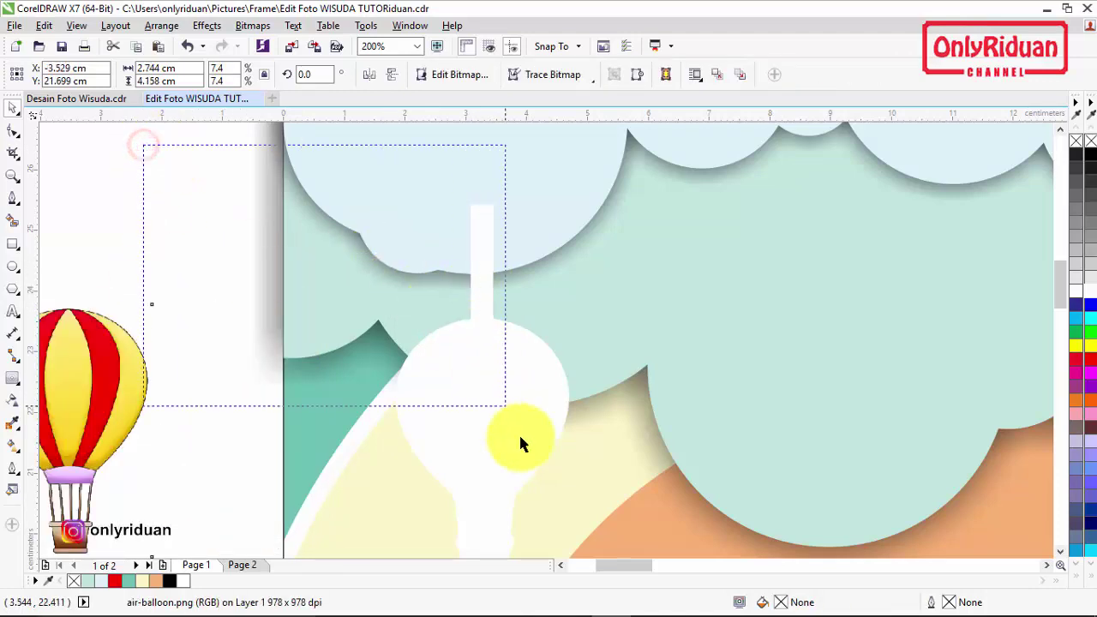
- Weld the white strip and the white balloon shape into one curve and put the striped balloon back on it
scroll(614, 480, down, 3)
drag(614, 533, 504, 210)
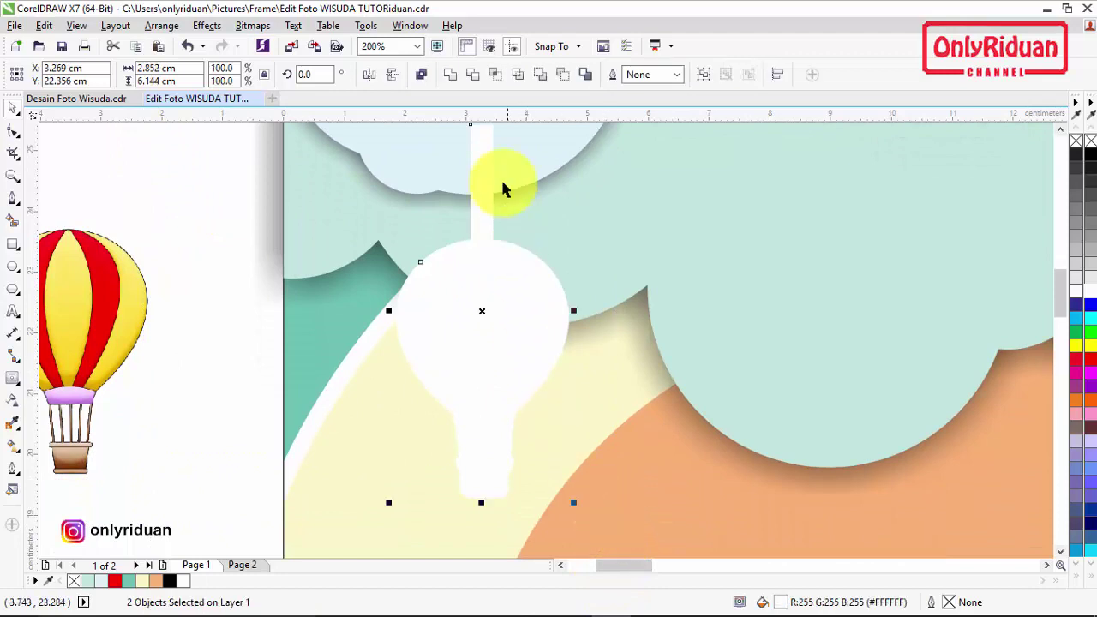
click(449, 76)
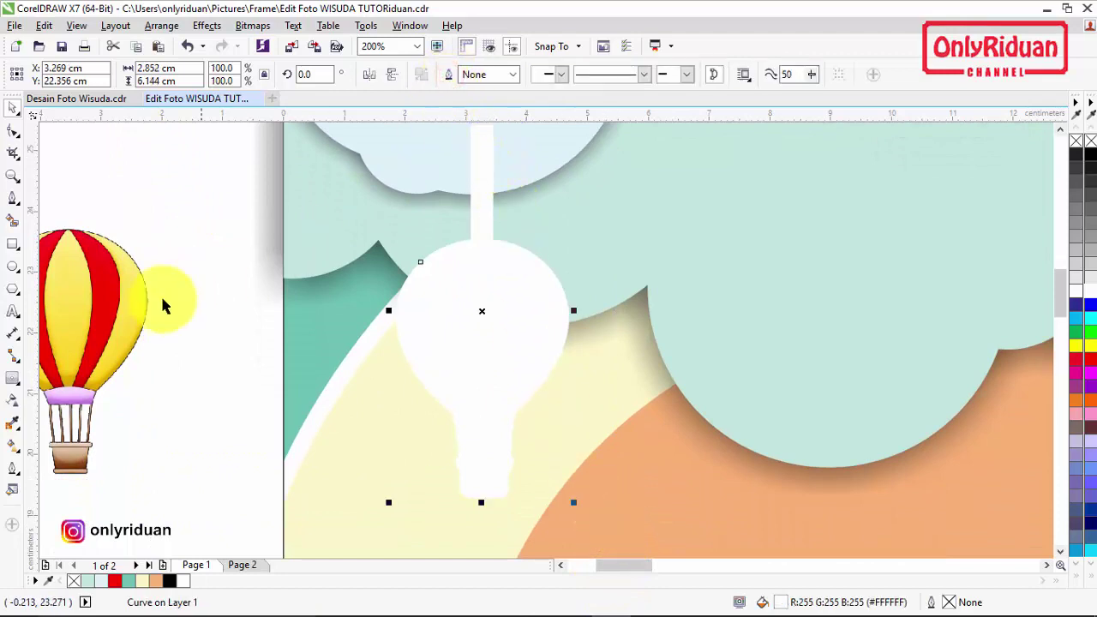
click(74, 309)
drag(74, 309, 508, 320)
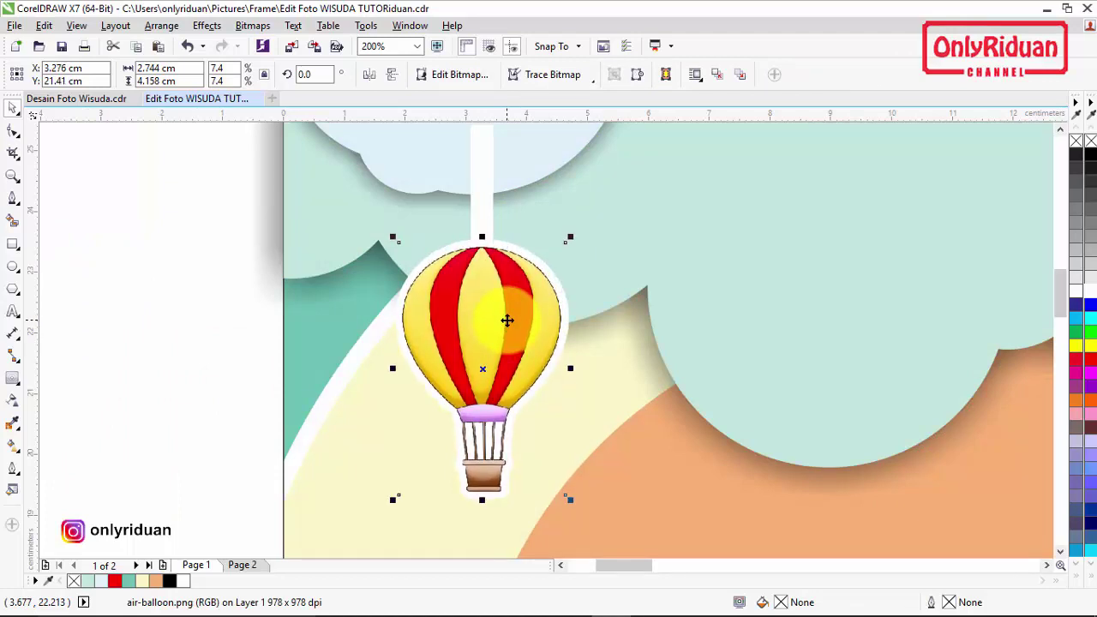
- Place a copy of the orange-and-yellow balloon in the empty area right of the page
scroll(140, 289, down, 1)
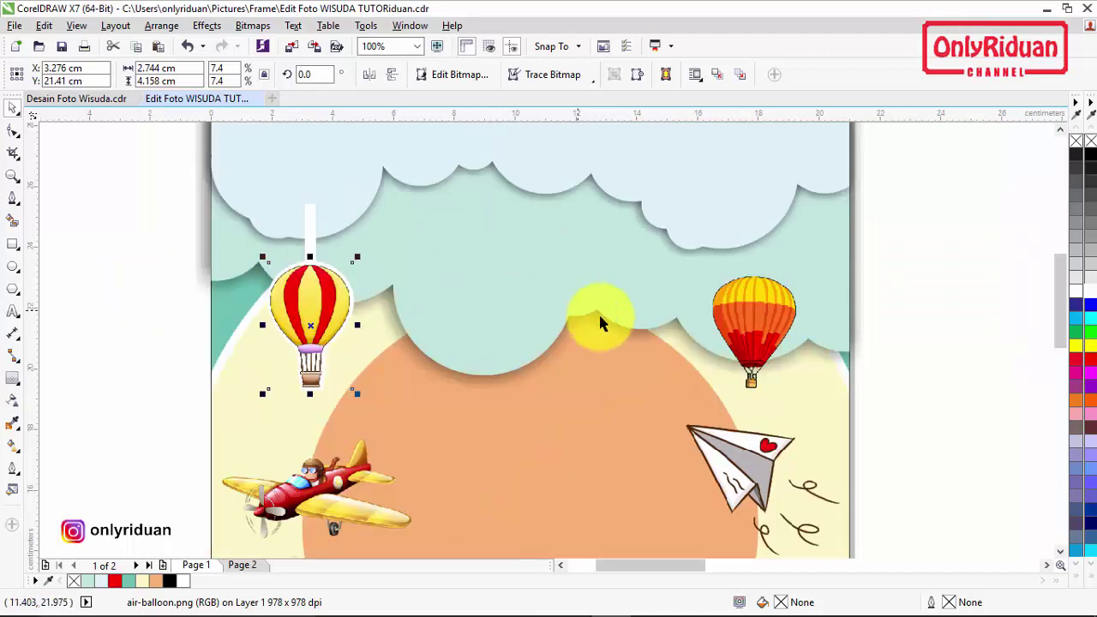
click(746, 330)
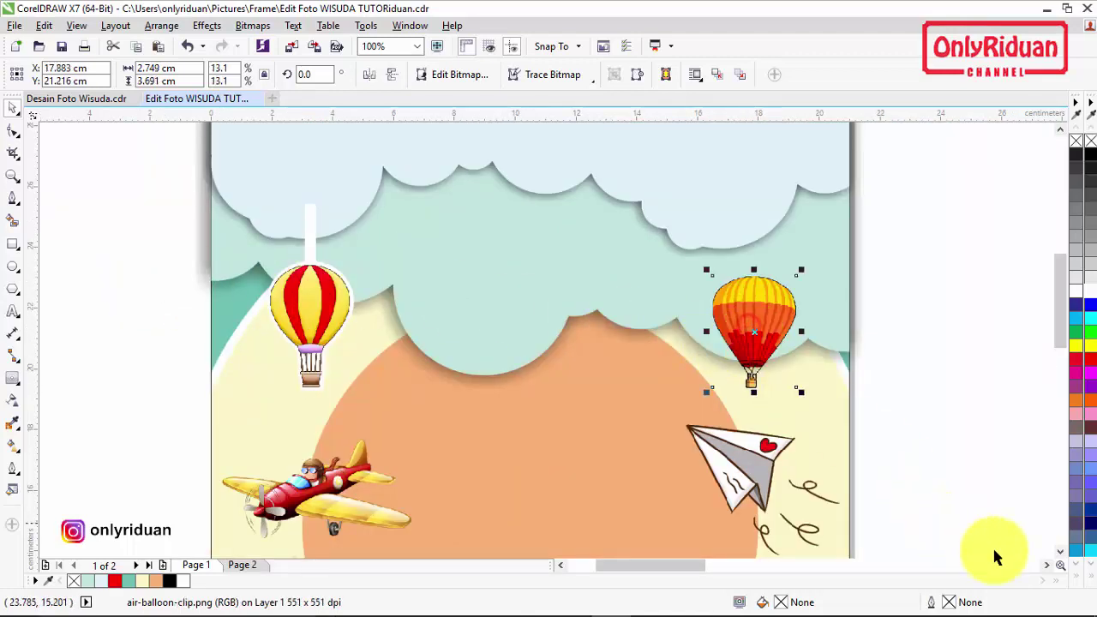
click(1047, 567)
drag(539, 314, 761, 299)
- Turn the orange balloon copy into a dark silhouette with brightness 30, contrast -50 and intensity -100
key(ctrl+b)
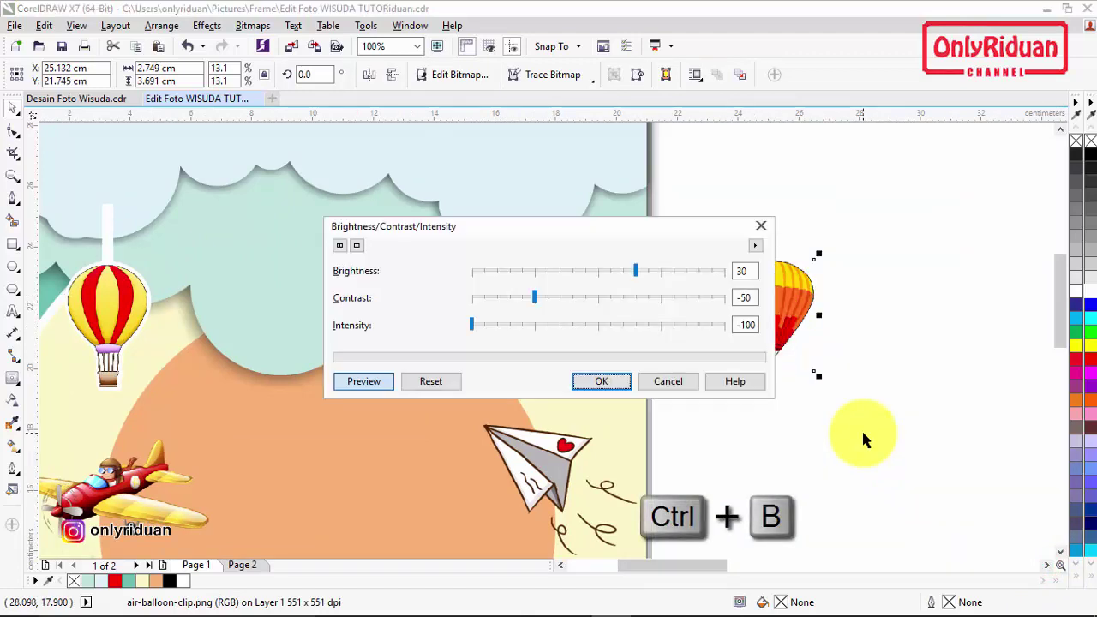
drag(651, 222, 563, 278)
click(516, 433)
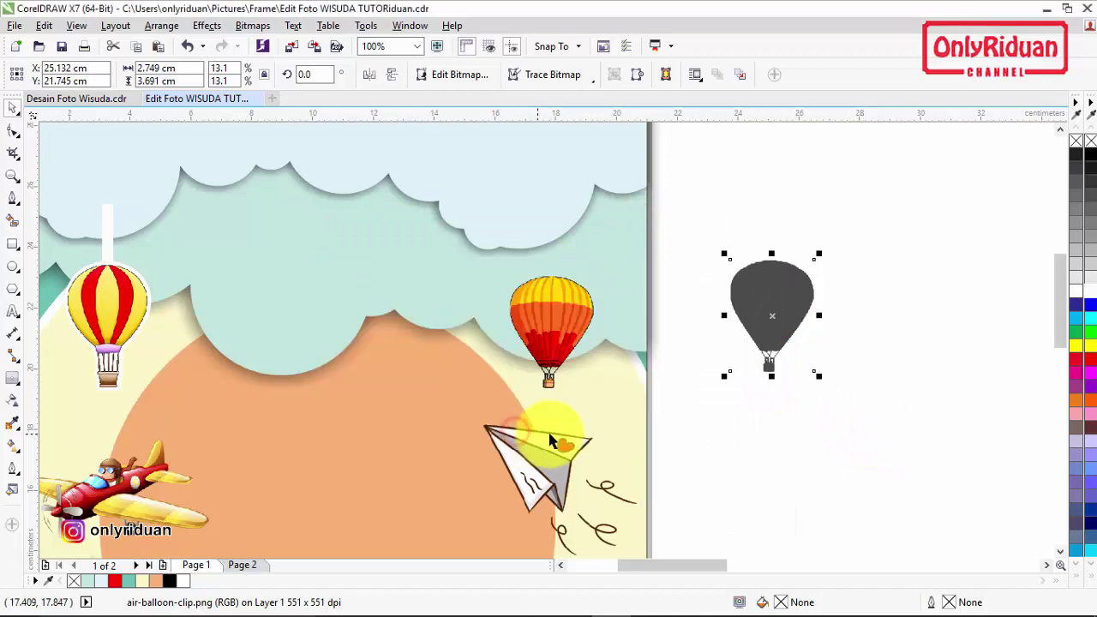
- Quick-trace the dark orange-balloon silhouette into a vector curve, move the curve aside and delete the silhouette bitmap
scroll(769, 334, up, 2)
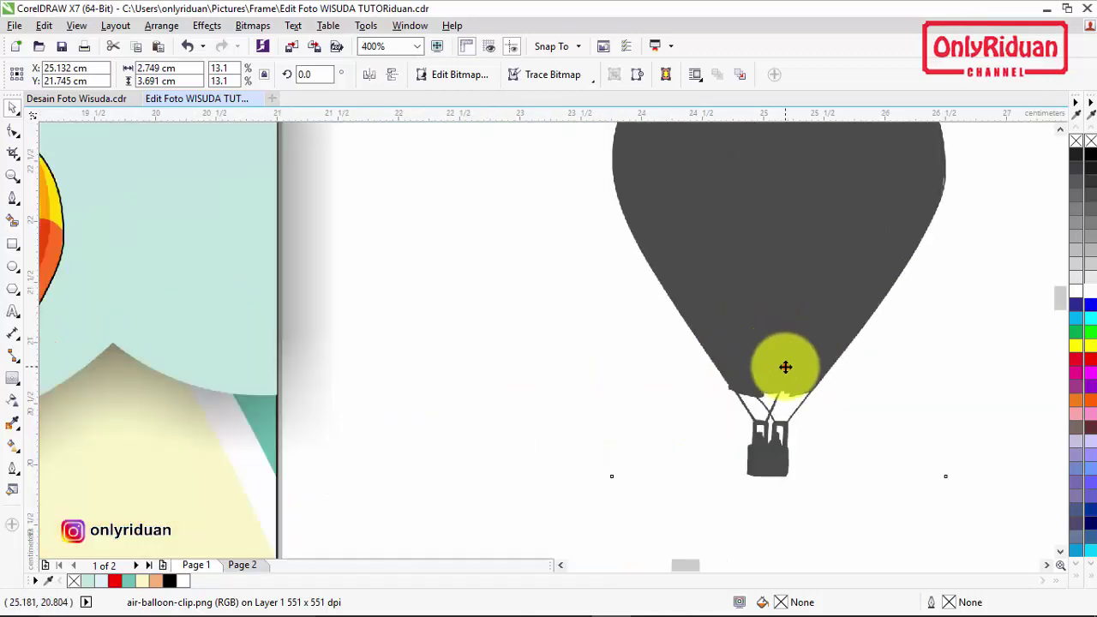
scroll(774, 360, down, 1)
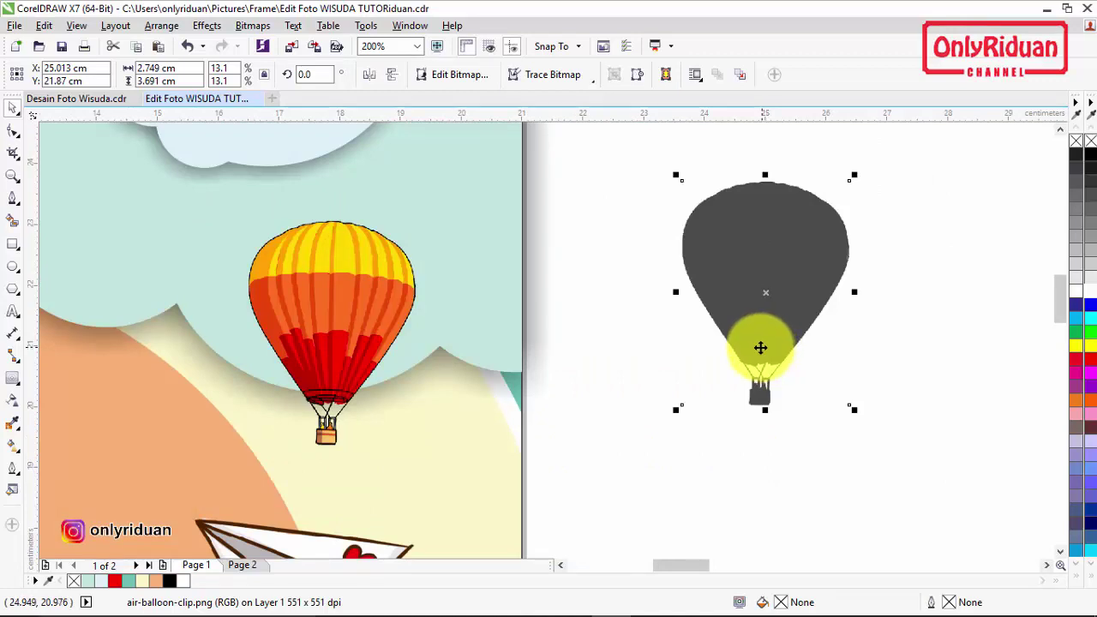
click(581, 77)
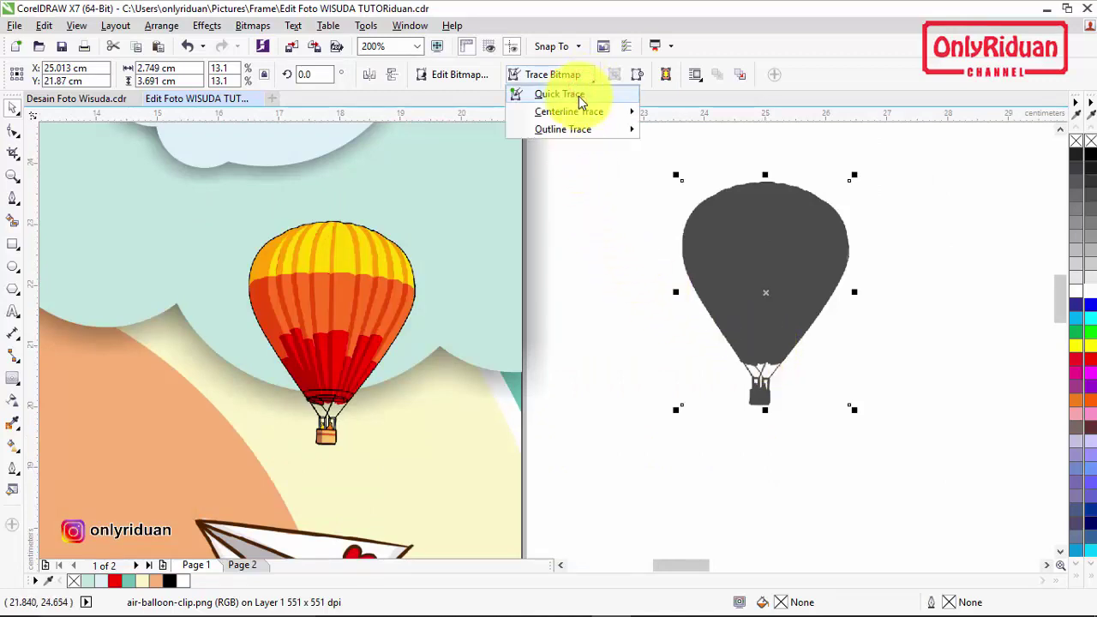
click(580, 99)
mouse_move(754, 246)
mouse_down()
mouse_move(948, 252)
mouse_move(953, 265)
mouse_move(735, 266)
mouse_up()
click(779, 252)
key(Delete)
- Add an outside contour of about 0.118 cm around the traced silhouette and break the contour apart
click(21, 383)
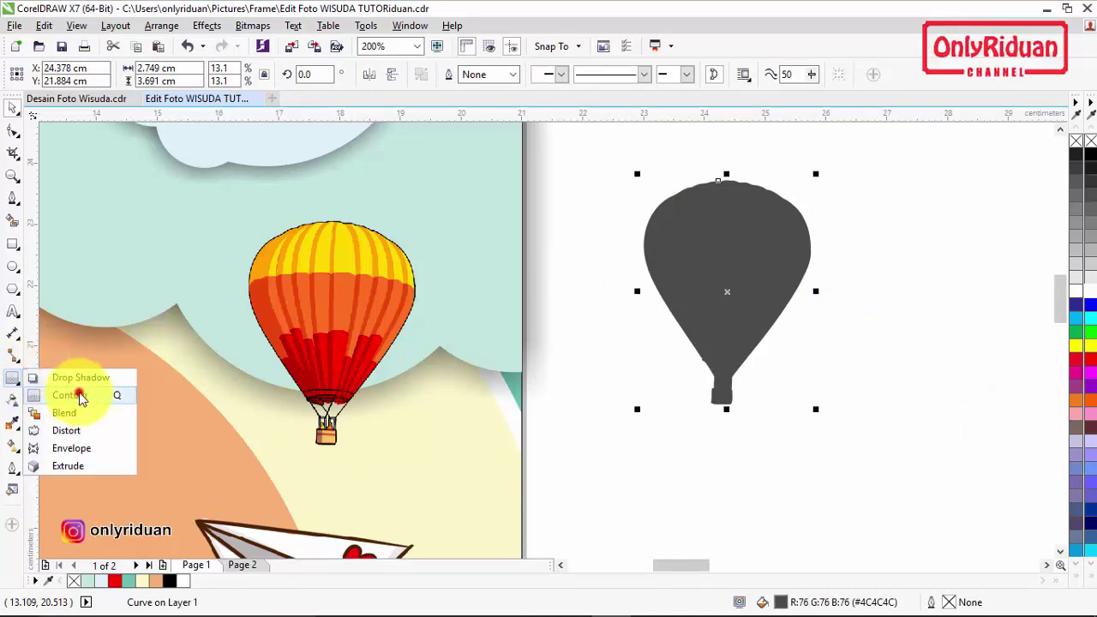
click(79, 394)
drag(743, 247, 777, 175)
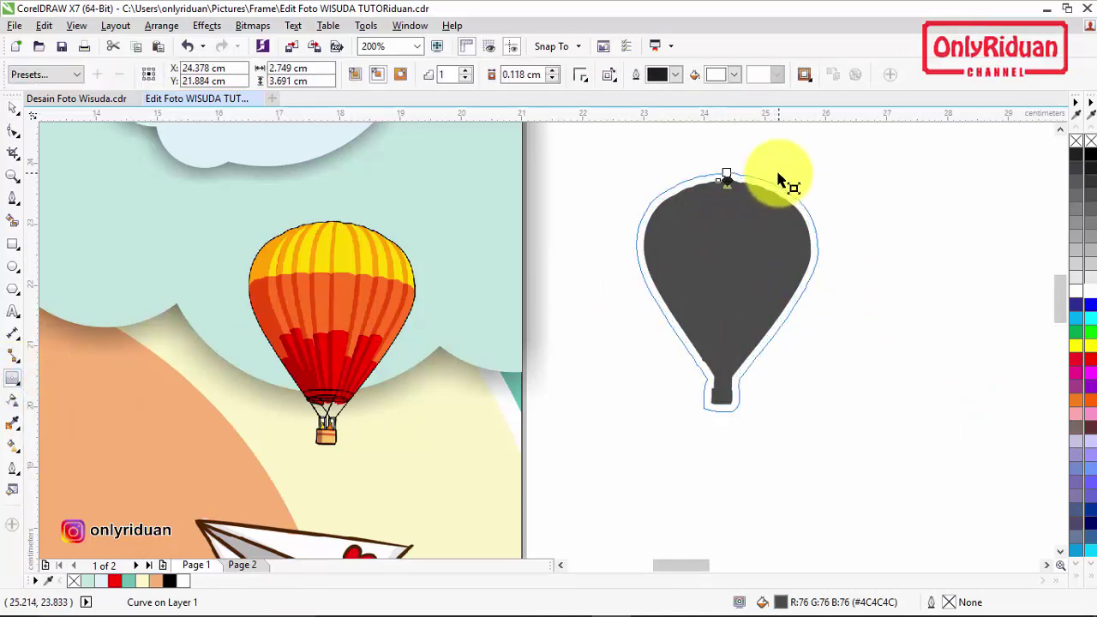
key(ctrl+k)
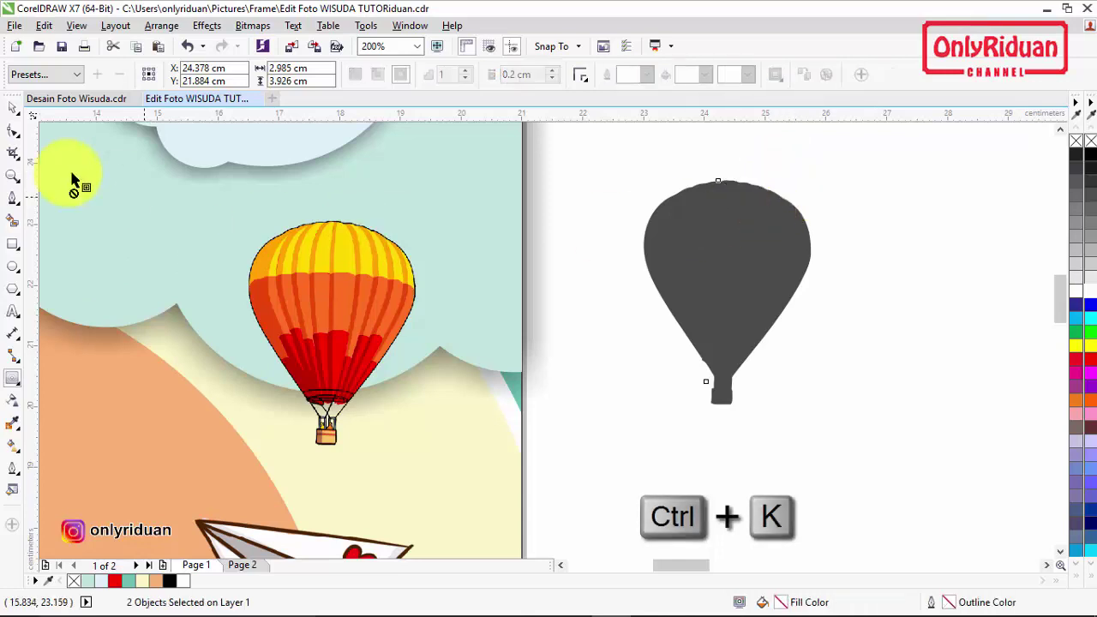
- Delete the dark silhouette, fill the contour shape with white and place it over the orange balloon on the page
click(14, 109)
drag(680, 254, 931, 294)
key(Delete)
drag(749, 284, 360, 292)
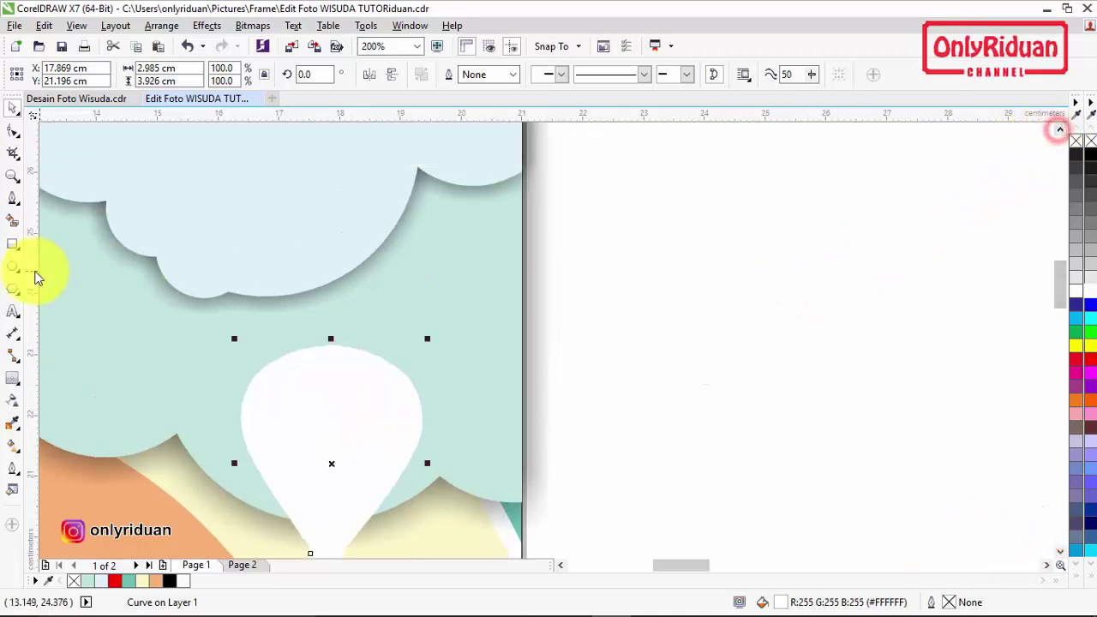
- Draw a vertical strip about 0.38 by 1.95 cm above the white balloon shape, filled white with no outline
click(13, 243)
drag(315, 241, 339, 360)
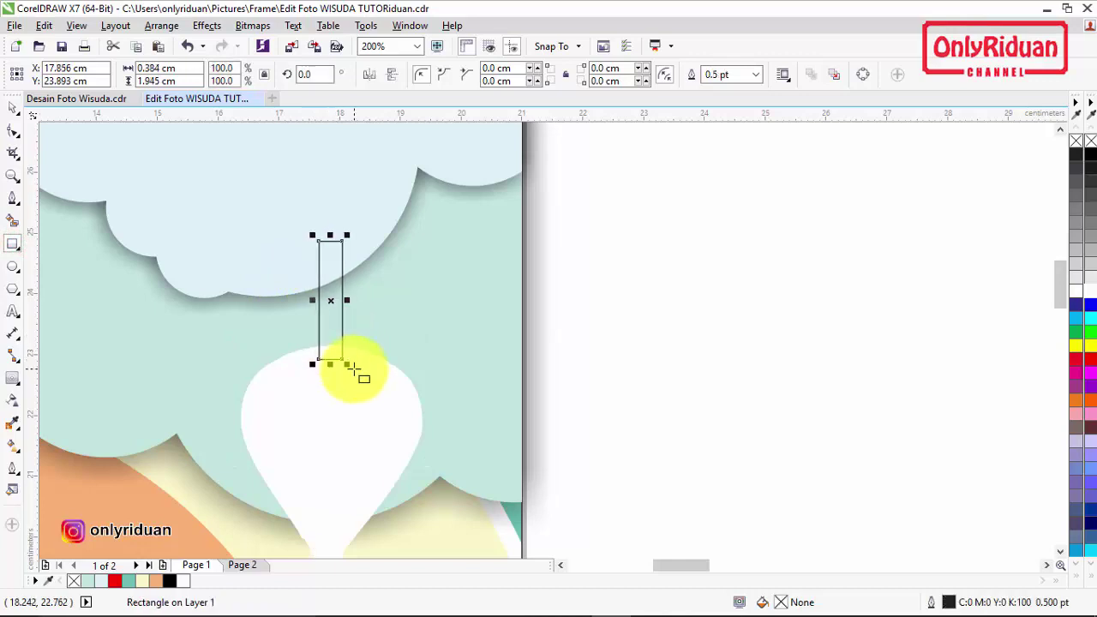
click(183, 582)
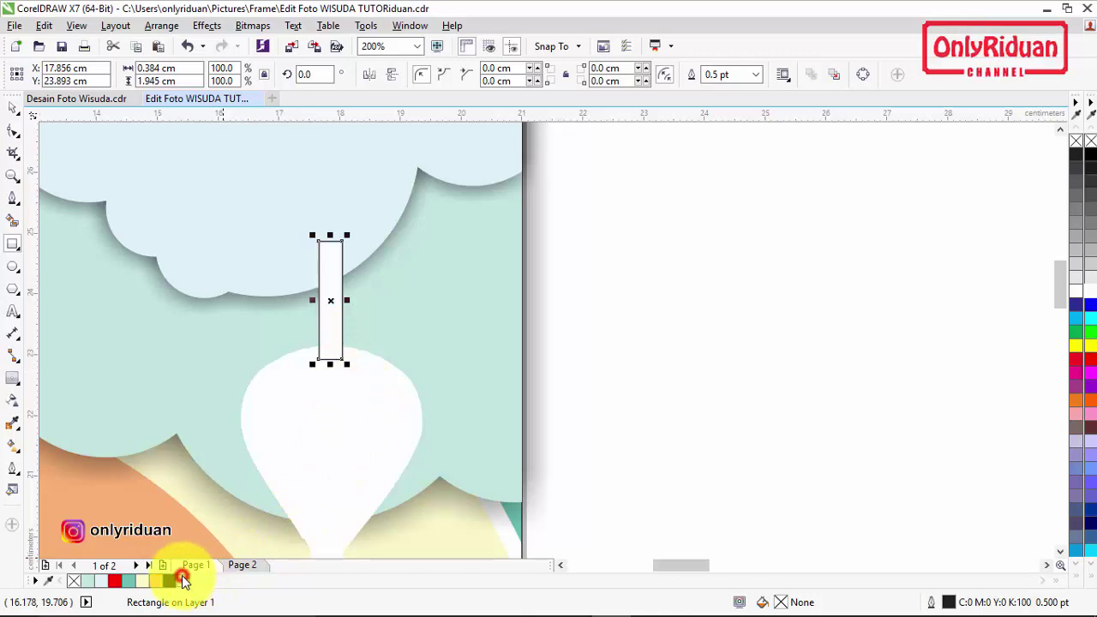
click(14, 107)
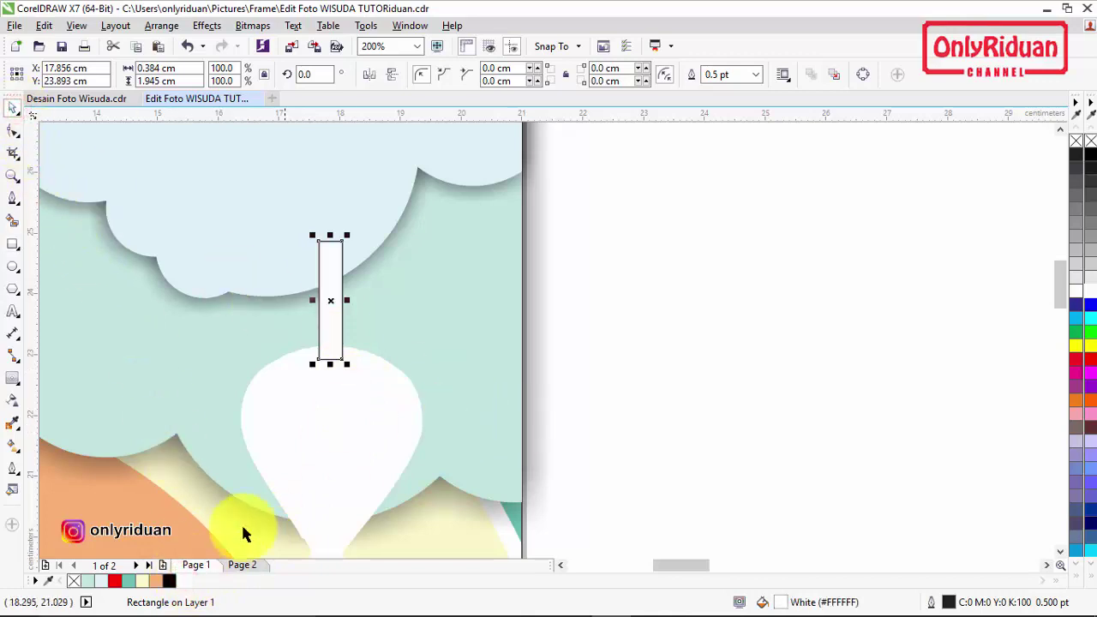
right_click(72, 582)
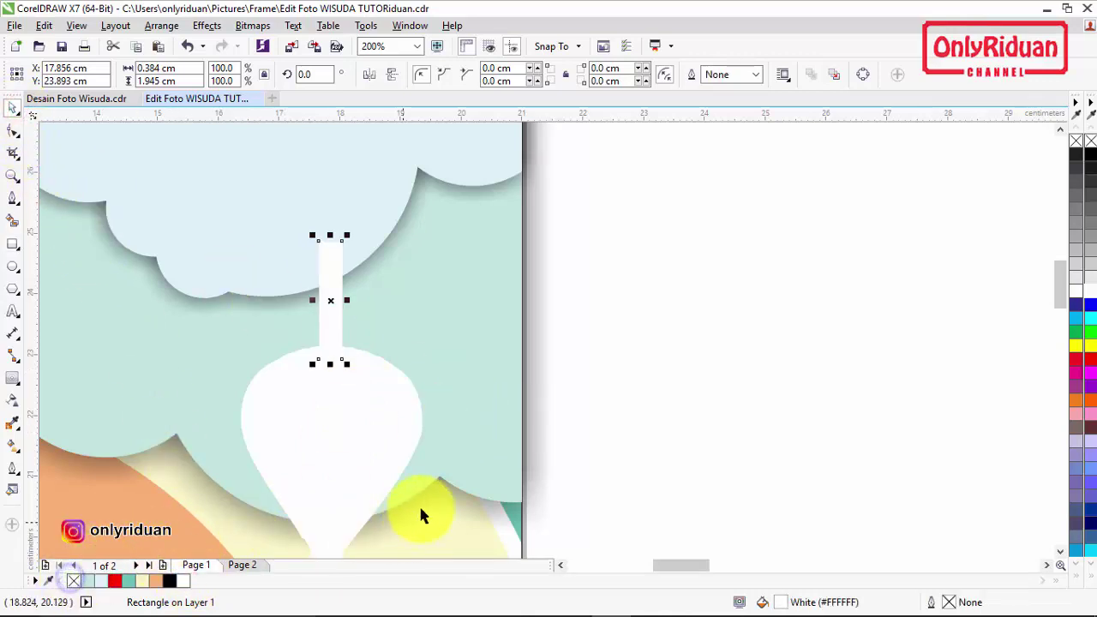
- Weld the white strip to the white balloon shape and send the combined shape backward behind the orange balloon image
shift+click(363, 430)
click(450, 76)
scroll(542, 311, down, 1)
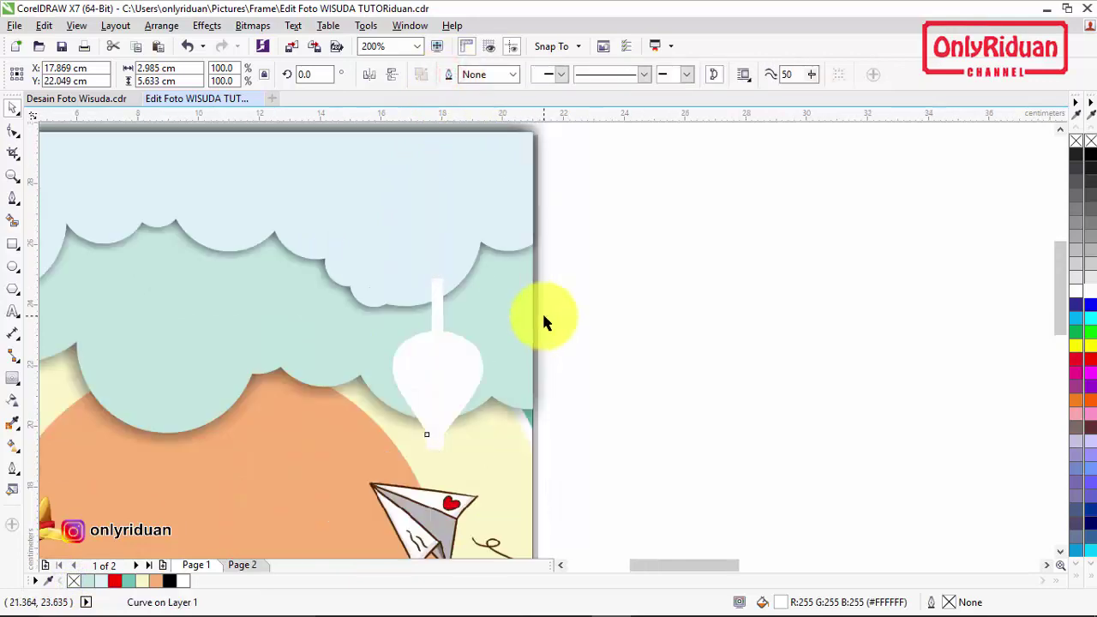
click(627, 343)
click(453, 368)
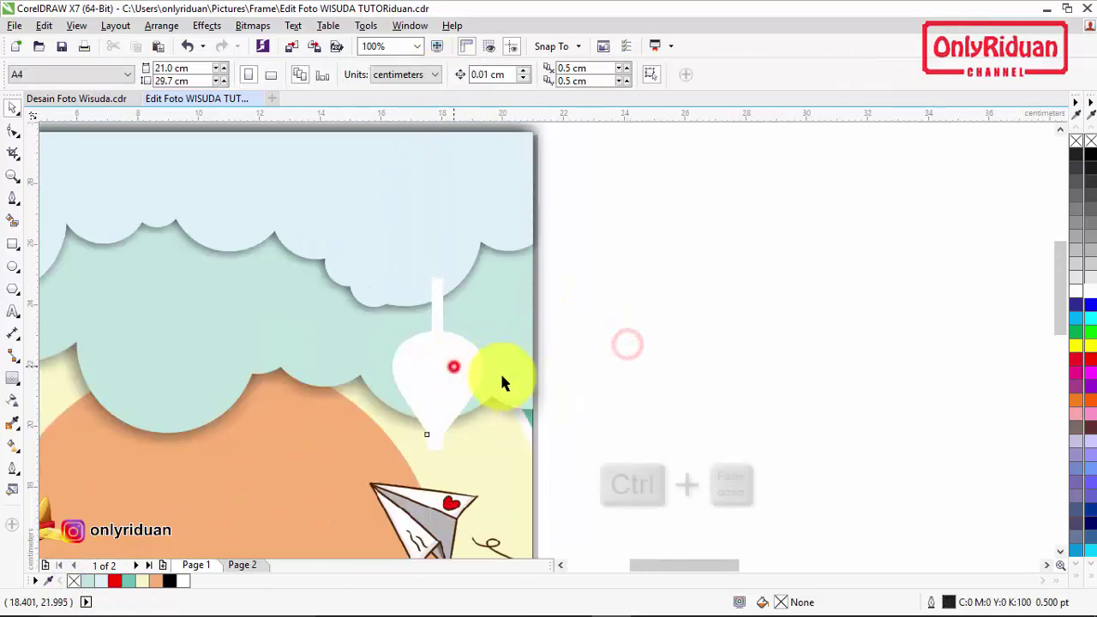
key(ctrl+Page_Down)
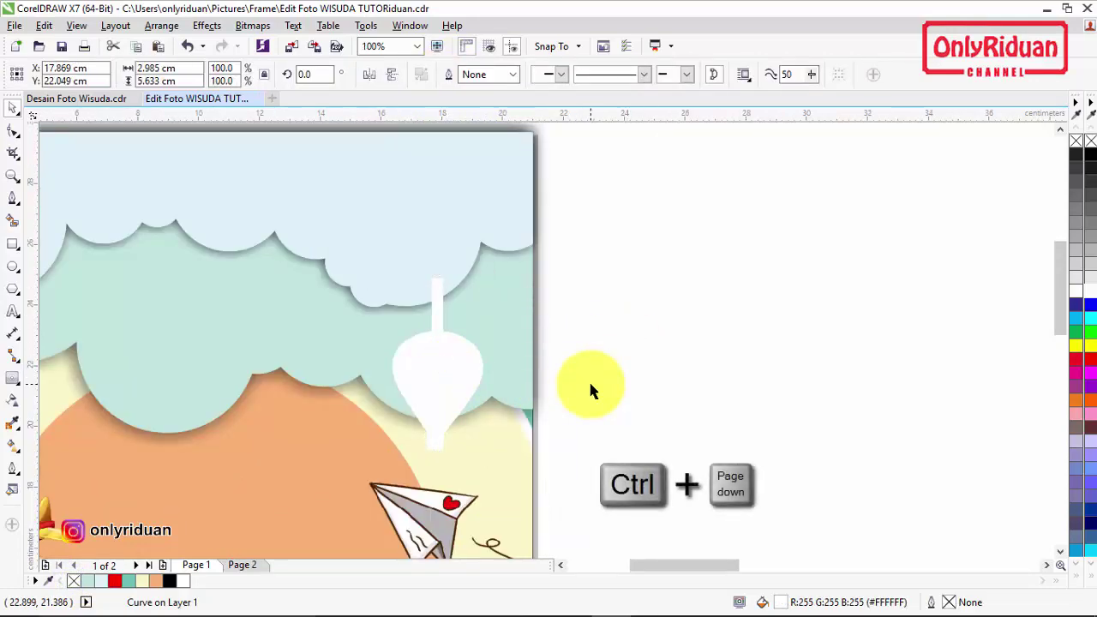
key(ctrl+Page_Down)
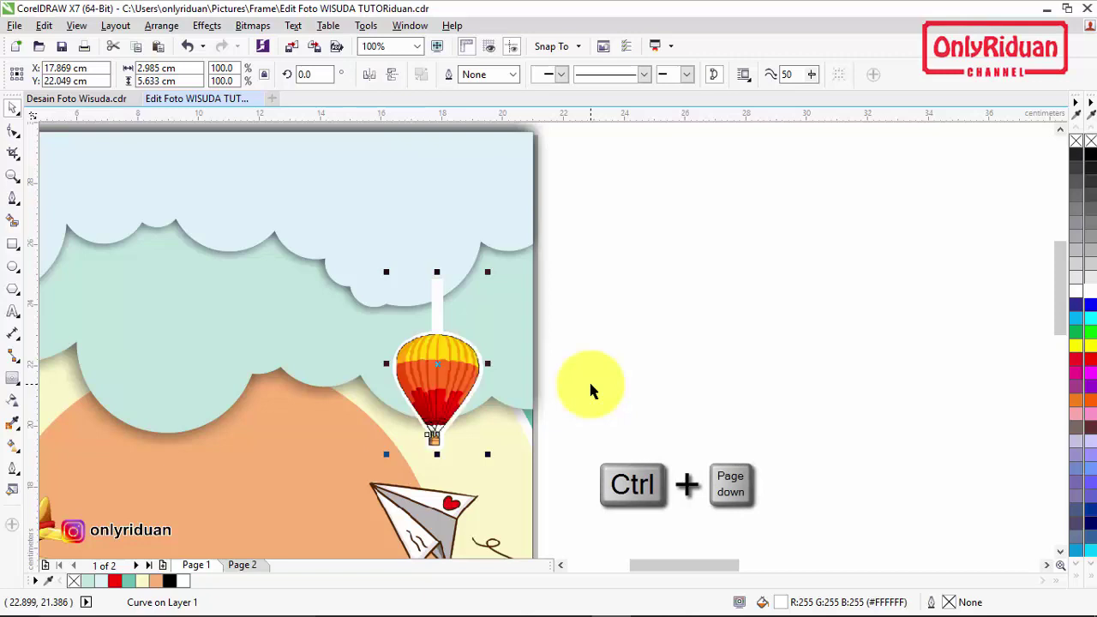
click(641, 390)
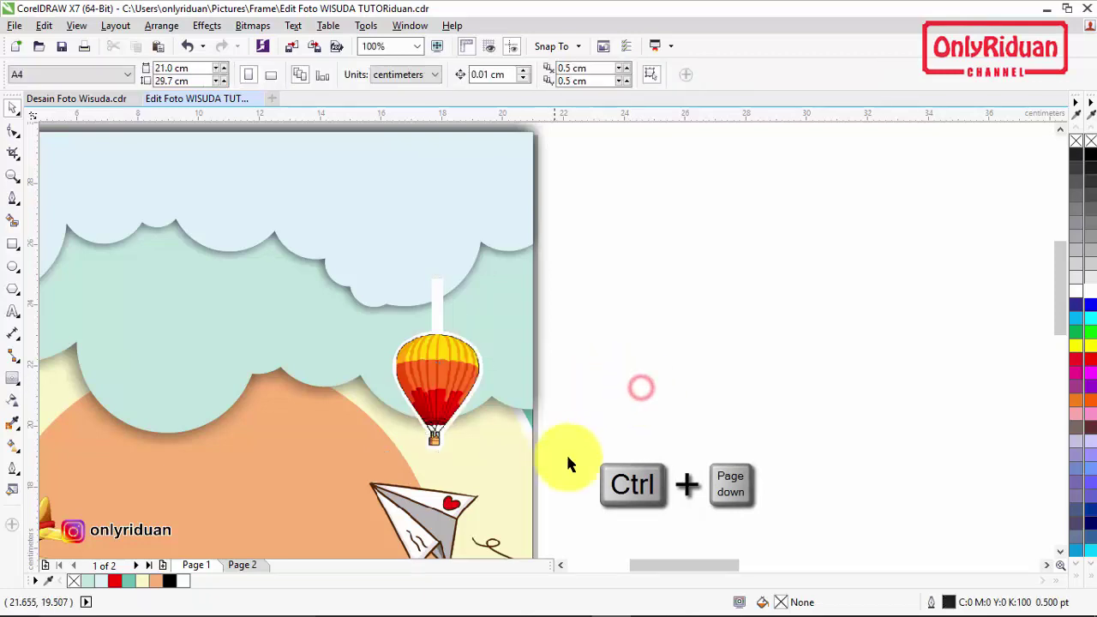
- Copy the light blue top cloud's drop shadow onto the orange balloon's white backing shape
scroll(647, 409, down, 1)
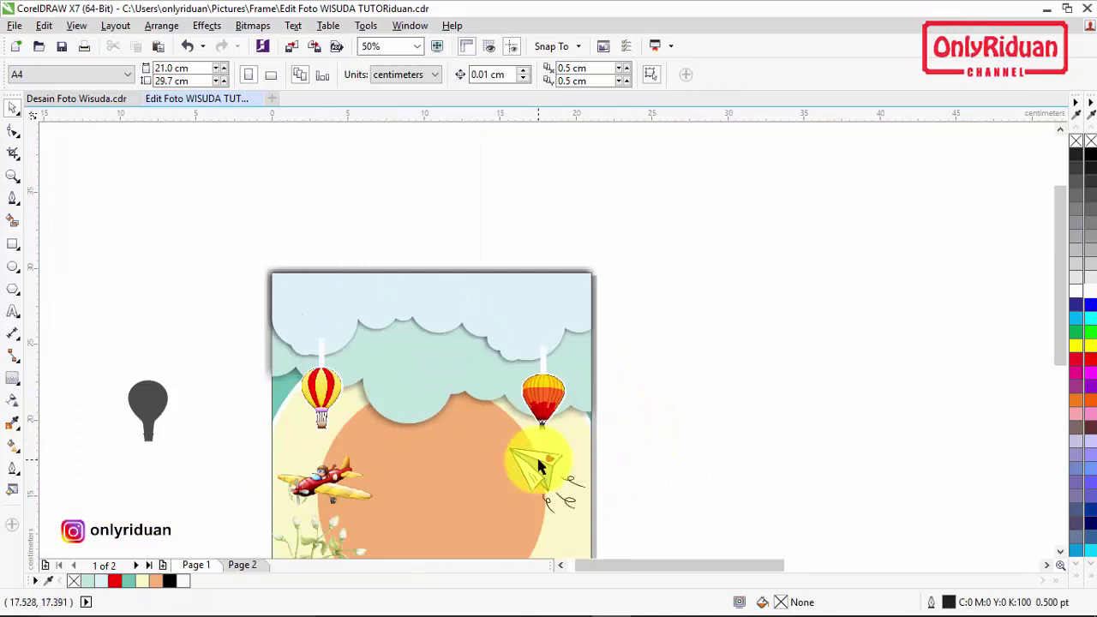
click(14, 177)
drag(240, 291, 641, 523)
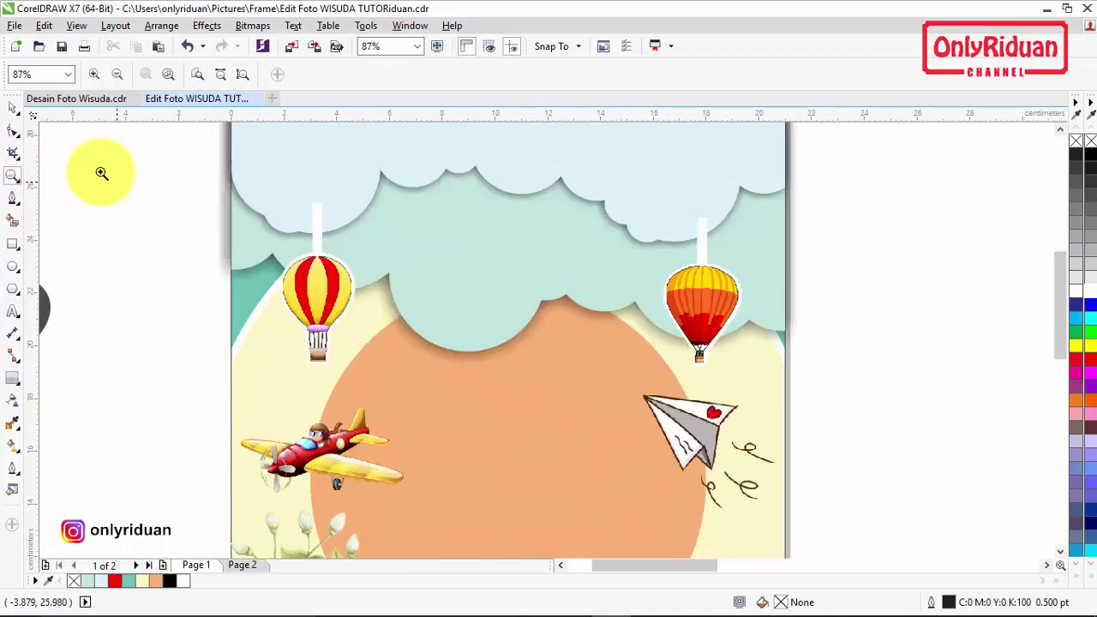
click(12, 108)
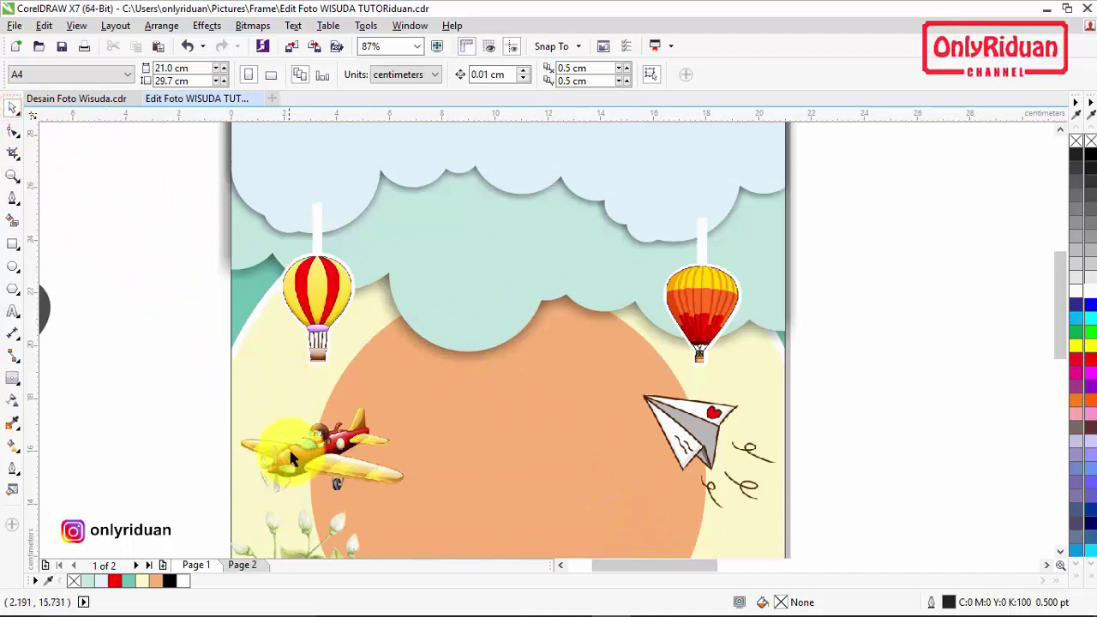
click(872, 353)
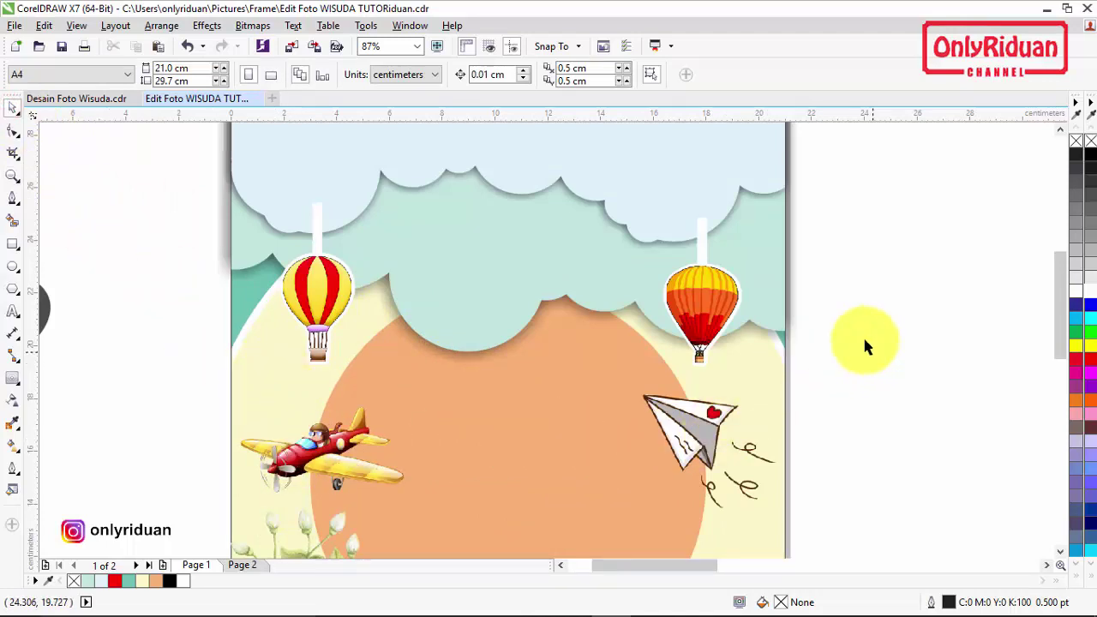
click(701, 244)
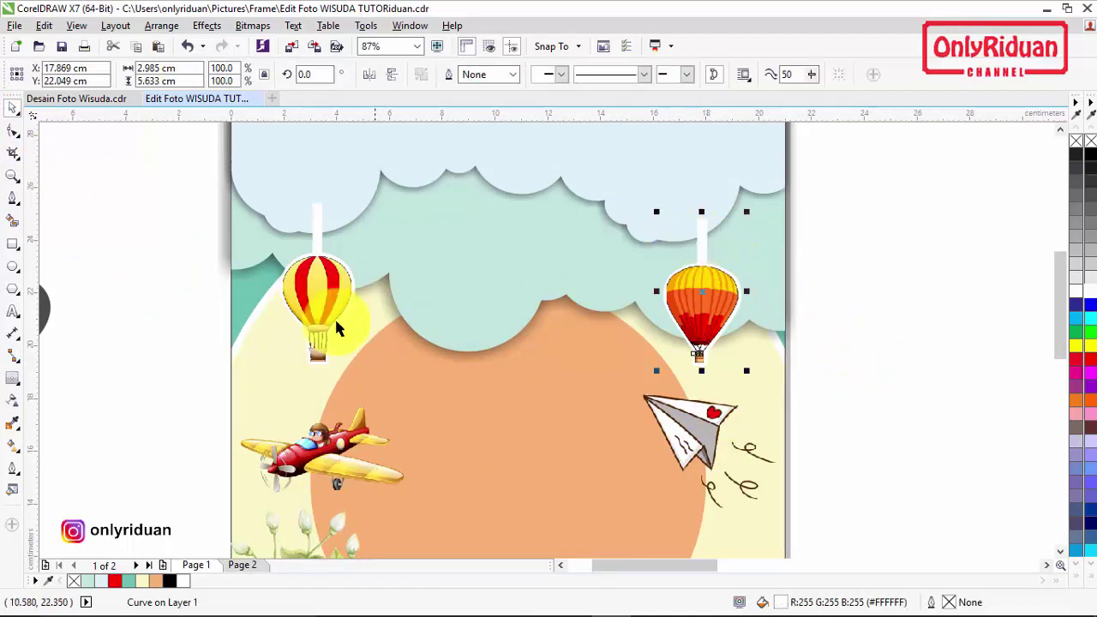
click(12, 393)
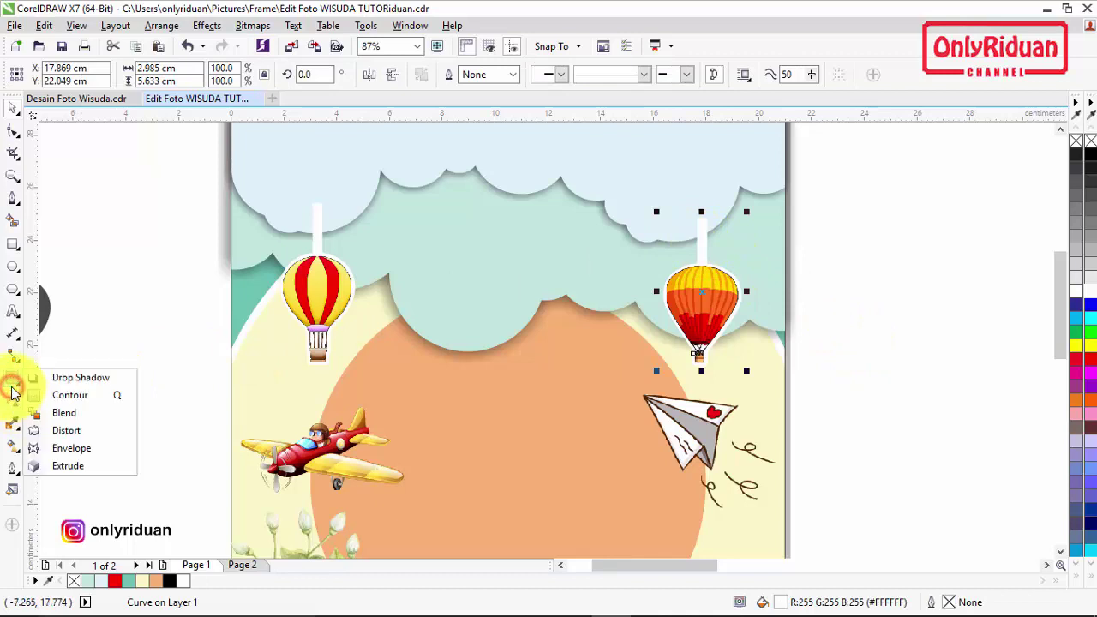
click(49, 380)
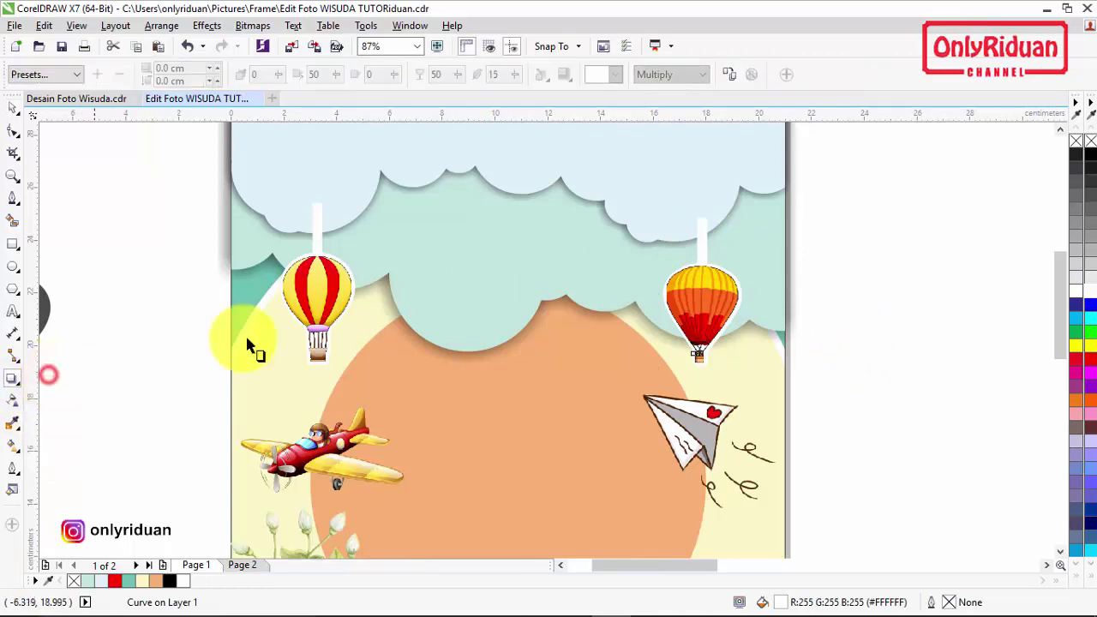
click(729, 77)
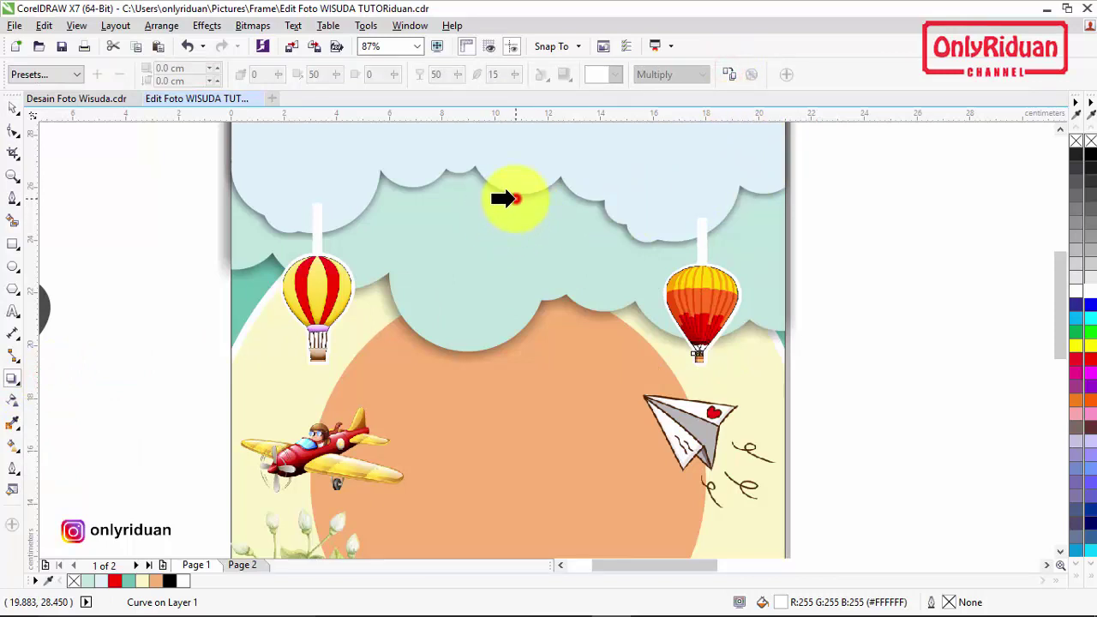
click(516, 199)
- Copy the top cloud's drop shadow onto the white backing shape of the red-and-yellow balloon
click(319, 230)
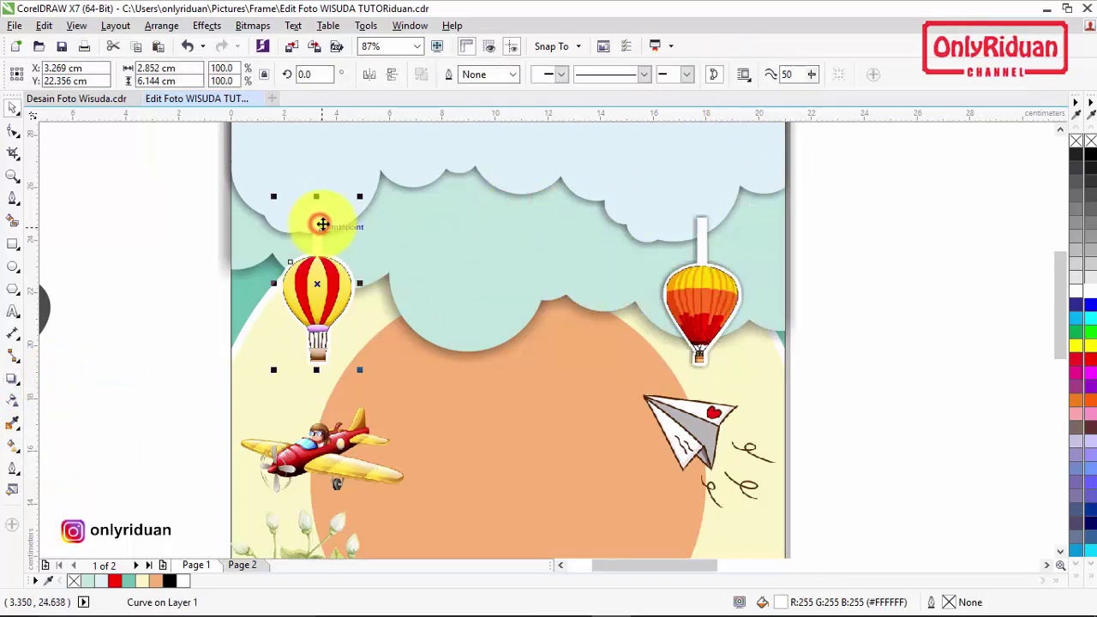
click(13, 380)
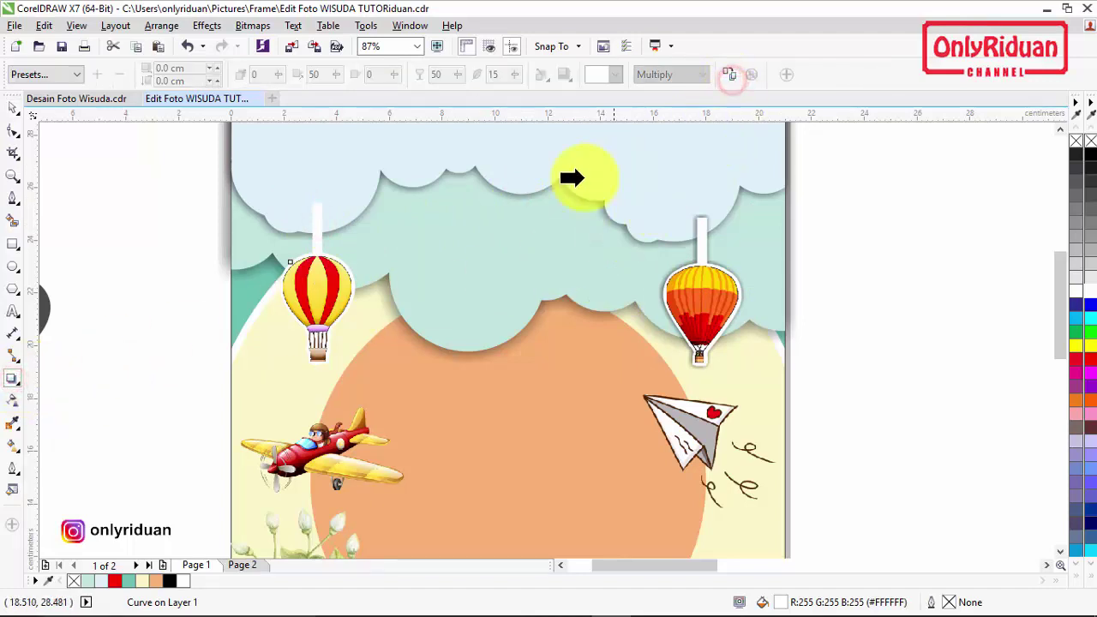
click(508, 199)
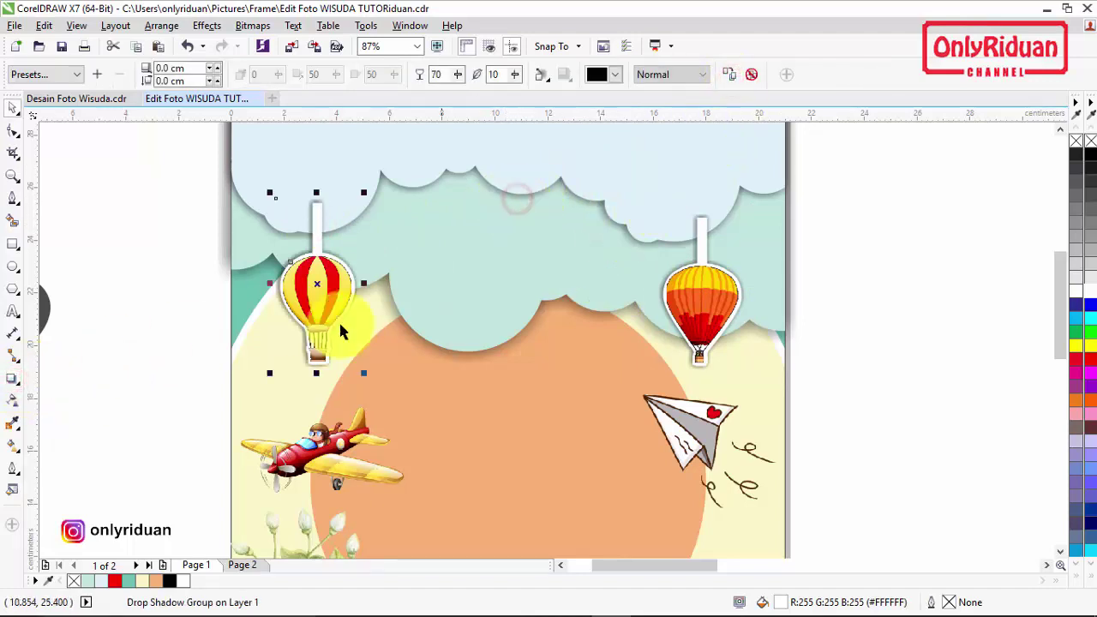
key(space)
- Apply the top cloud's drop shadow to the red airplane image by copying its shadow properties
click(343, 461)
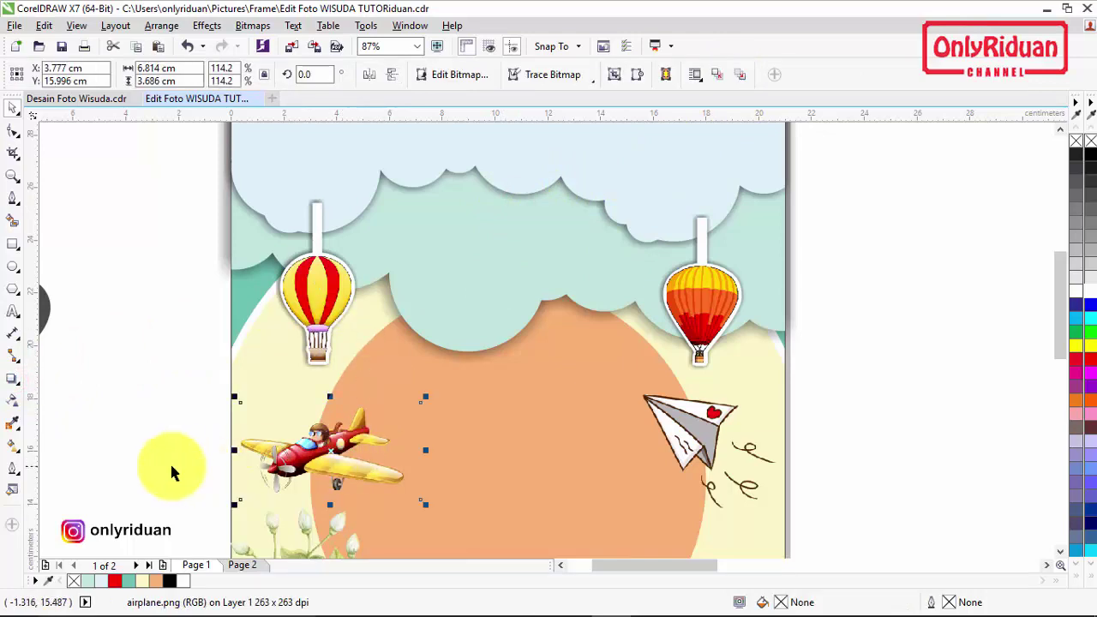
click(11, 380)
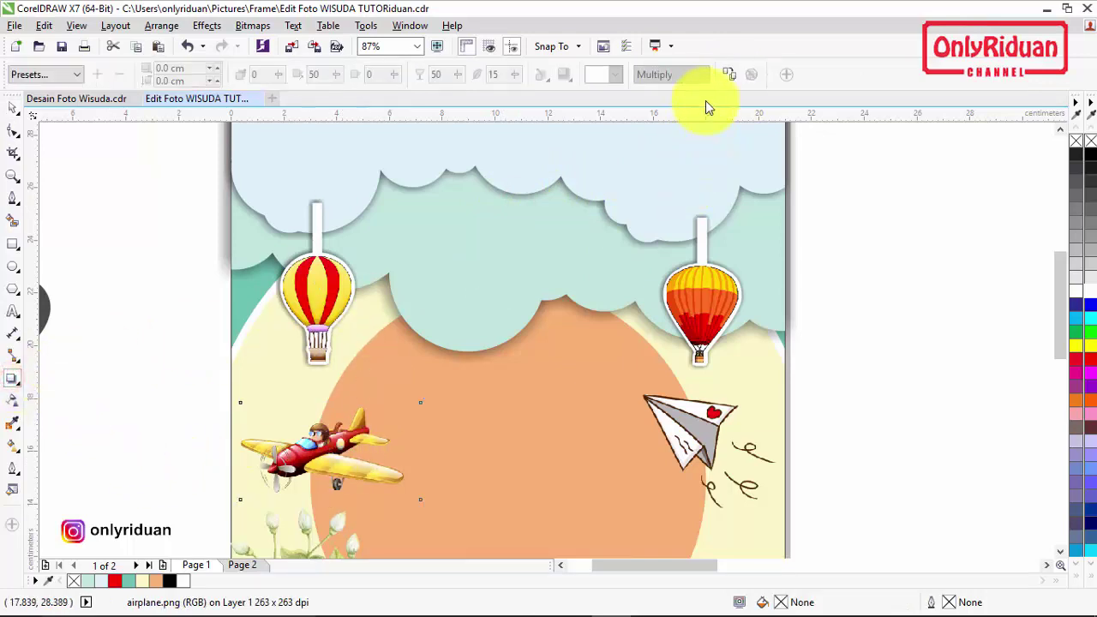
click(730, 74)
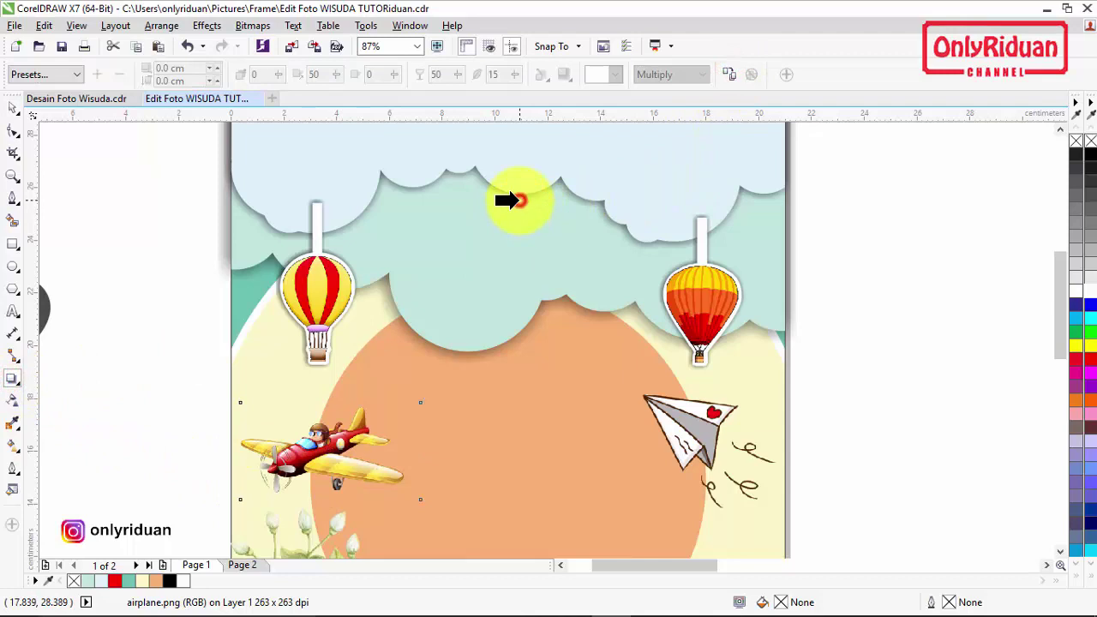
click(519, 201)
key(space)
- Copy the top cloud's drop shadow onto the paper plane image
click(699, 433)
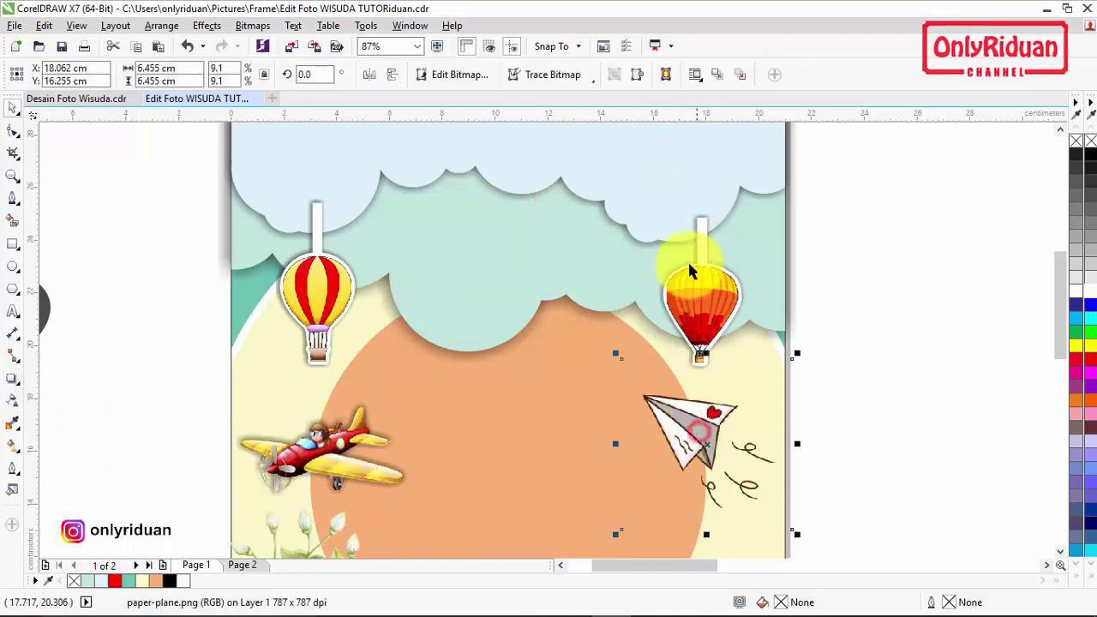
click(13, 380)
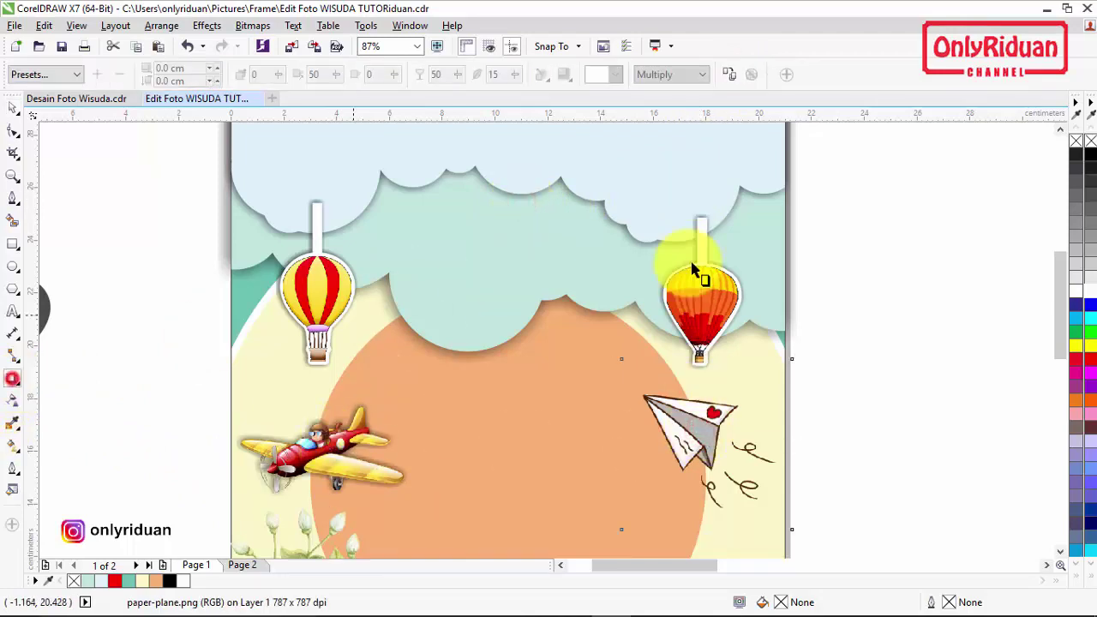
click(728, 74)
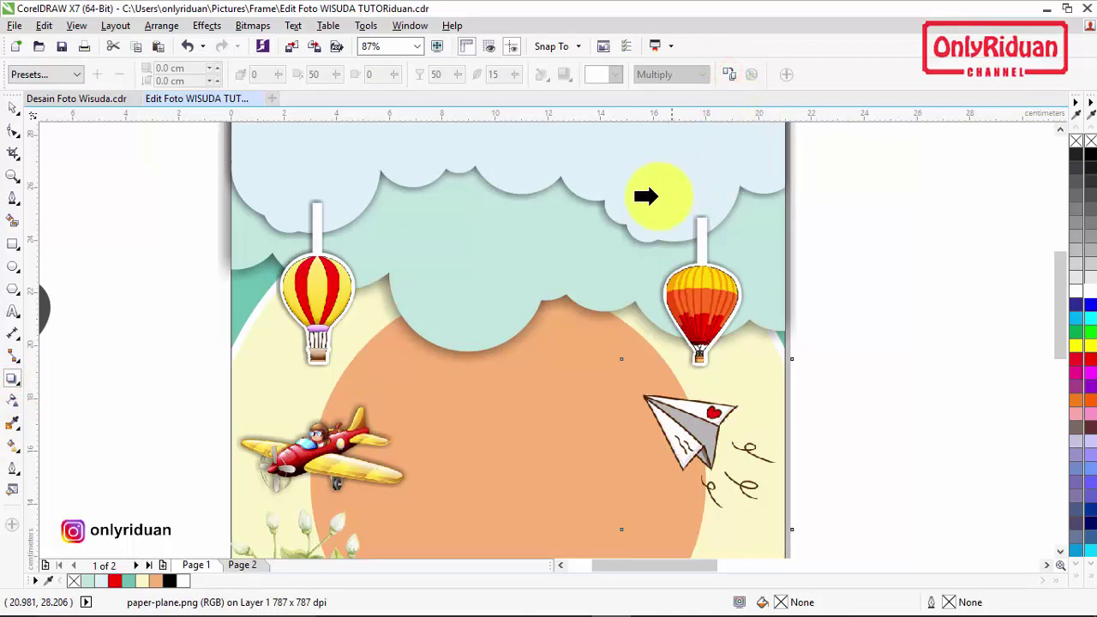
click(529, 199)
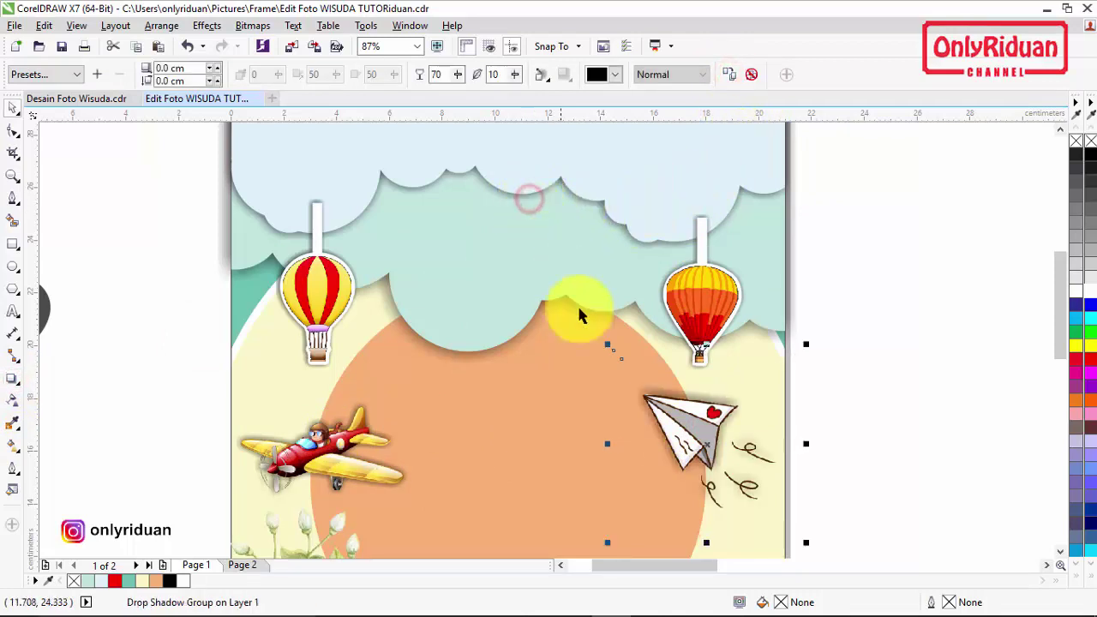
- Copy the upper mint cloud's drop shadow onto the large flower arrangement in the page's lower-left corner
mouse_move(1063, 280)
mouse_down()
mouse_move(1070, 338)
mouse_move(1034, 360)
mouse_up()
click(304, 351)
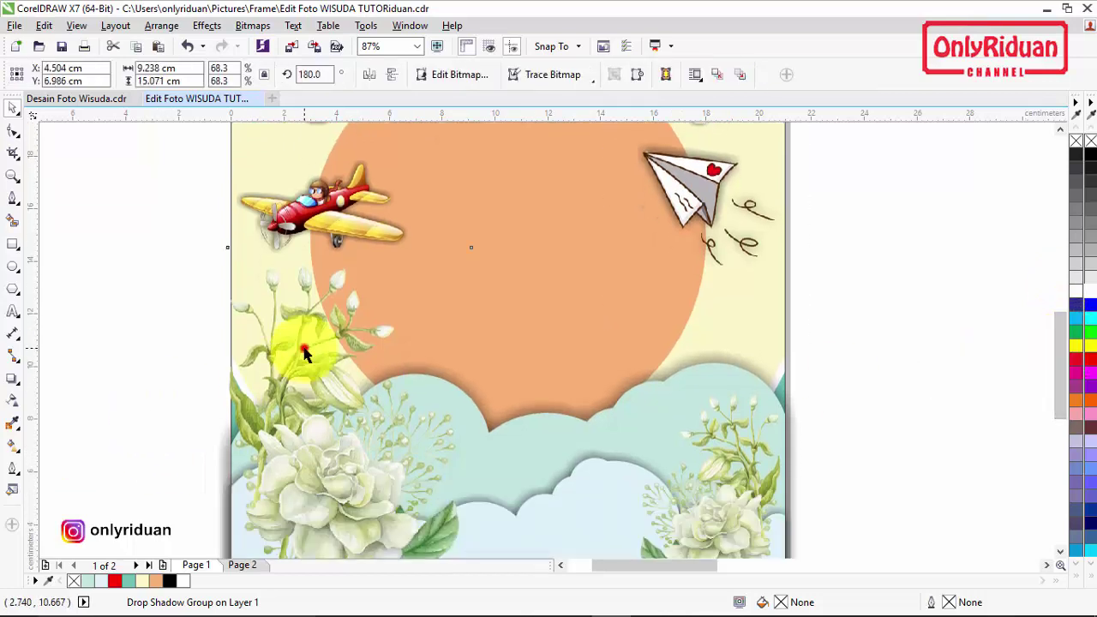
click(14, 378)
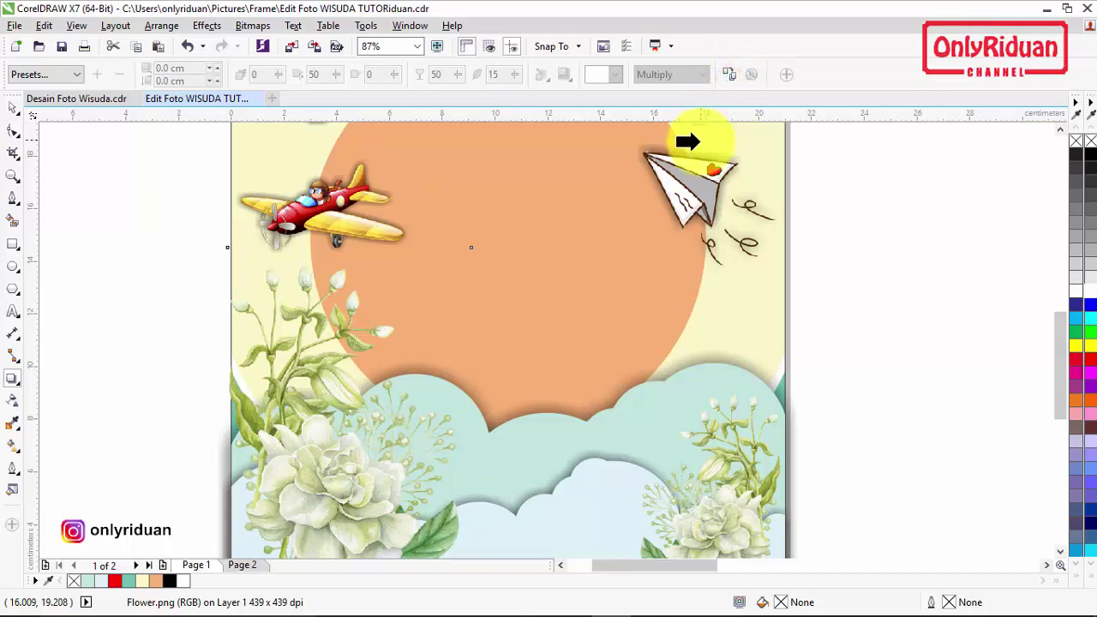
click(695, 152)
click(543, 344)
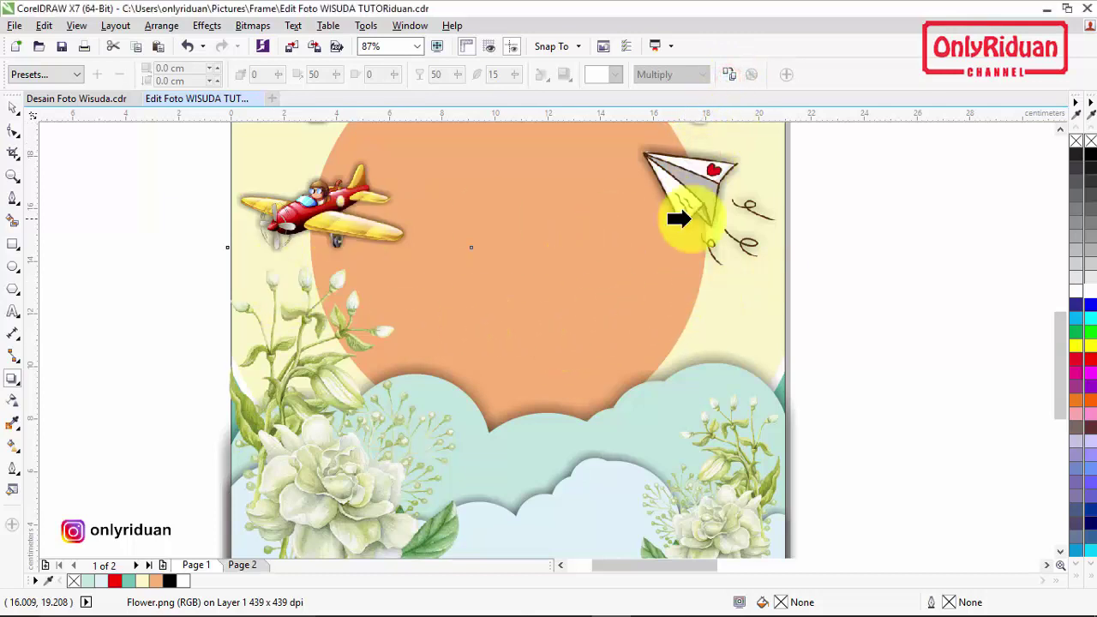
drag(1056, 358, 1063, 335)
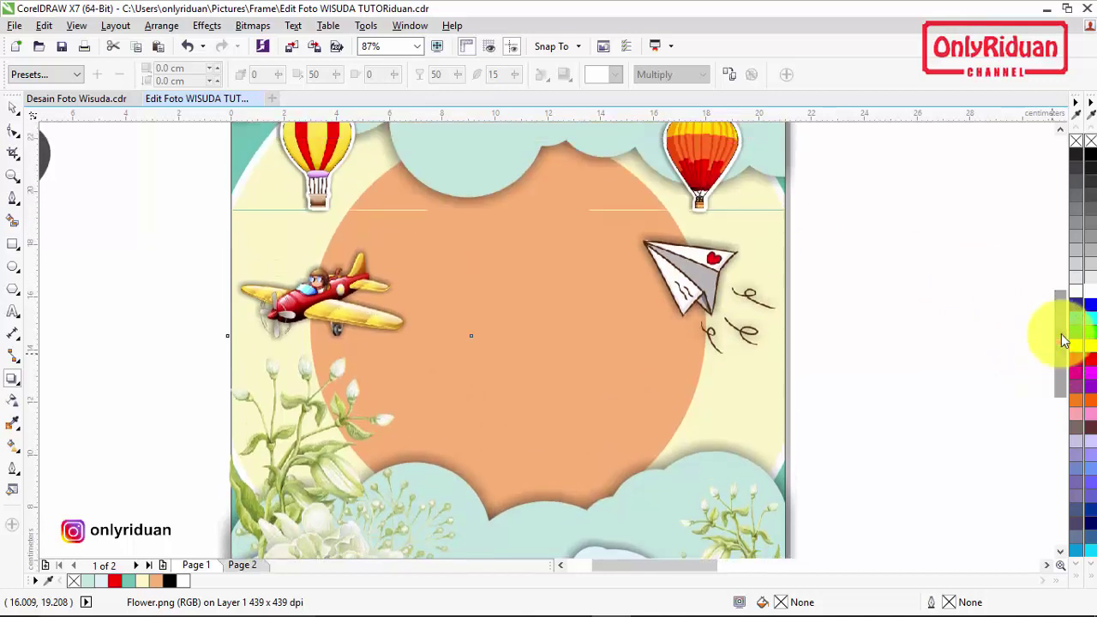
click(459, 206)
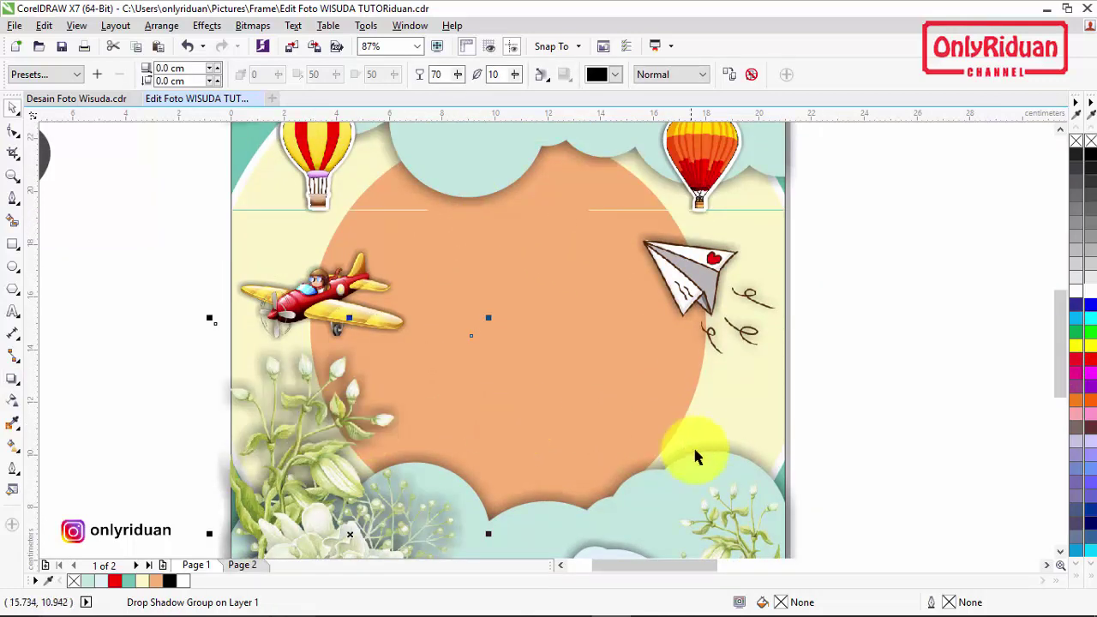
- Copy the upper mint cloud's drop shadow onto the smaller flower arrangement in the page's lower-right corner
click(729, 524)
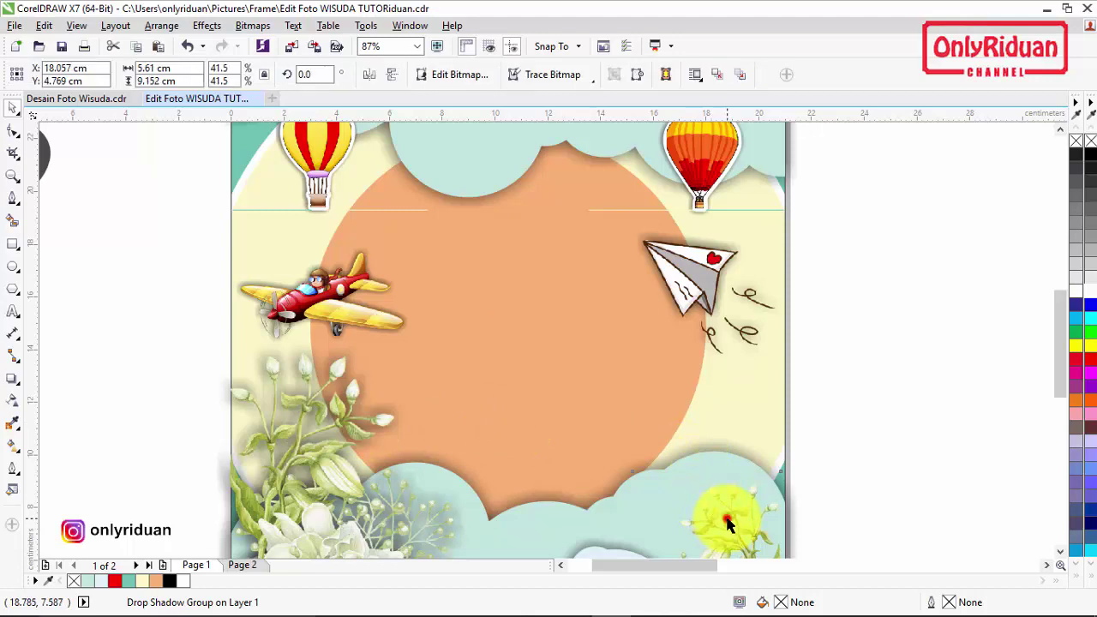
click(14, 384)
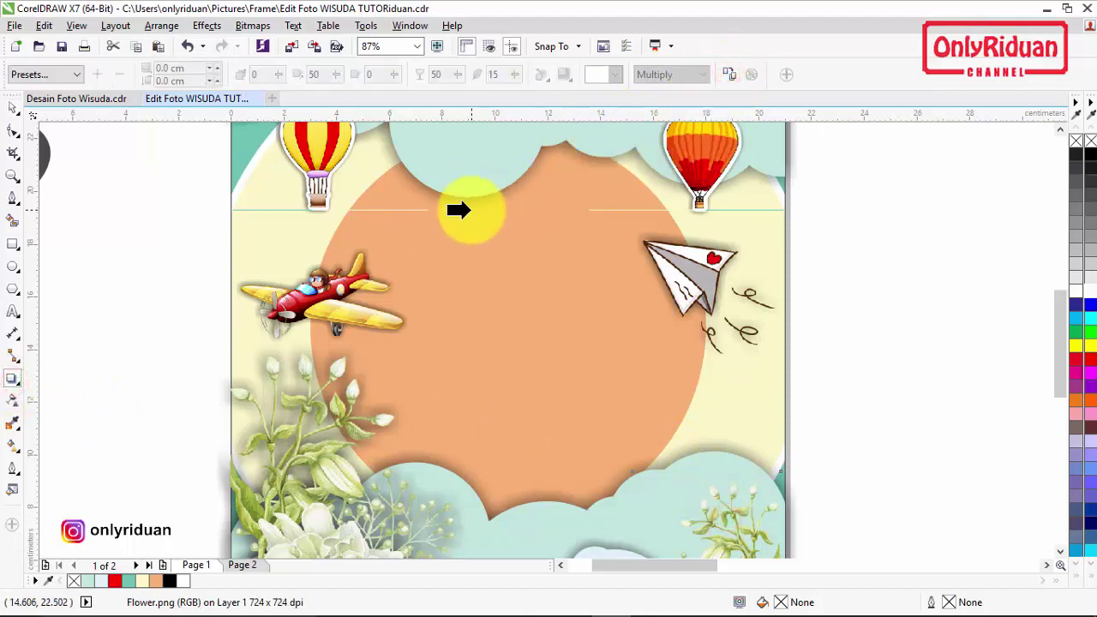
click(486, 245)
scroll(490, 240, down, 3)
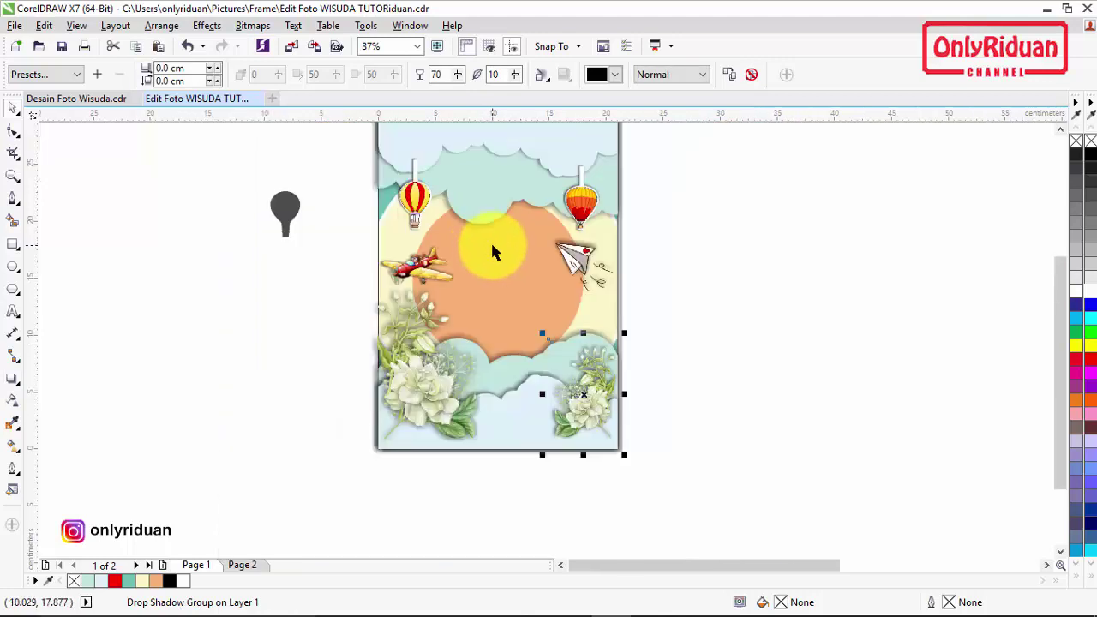
scroll(566, 393, up, 2)
scroll(566, 393, down, 2)
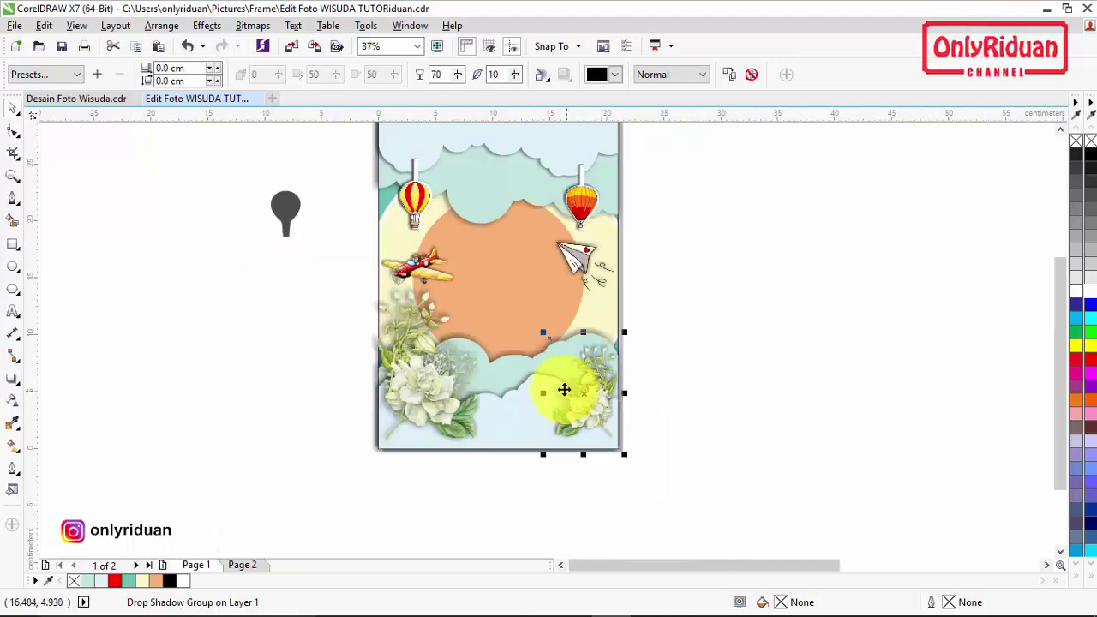
- Bring the pale blue cloud at the top of the page to the front so it covers the balloon straps
click(1060, 135)
scroll(501, 257, up, 2)
click(507, 207)
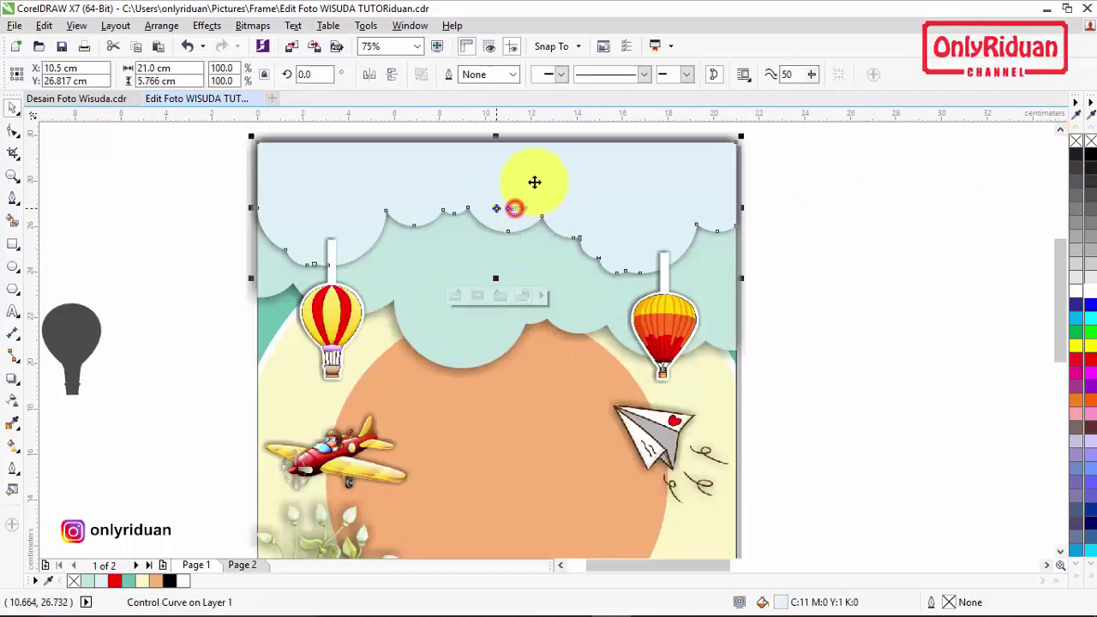
right_click(533, 196)
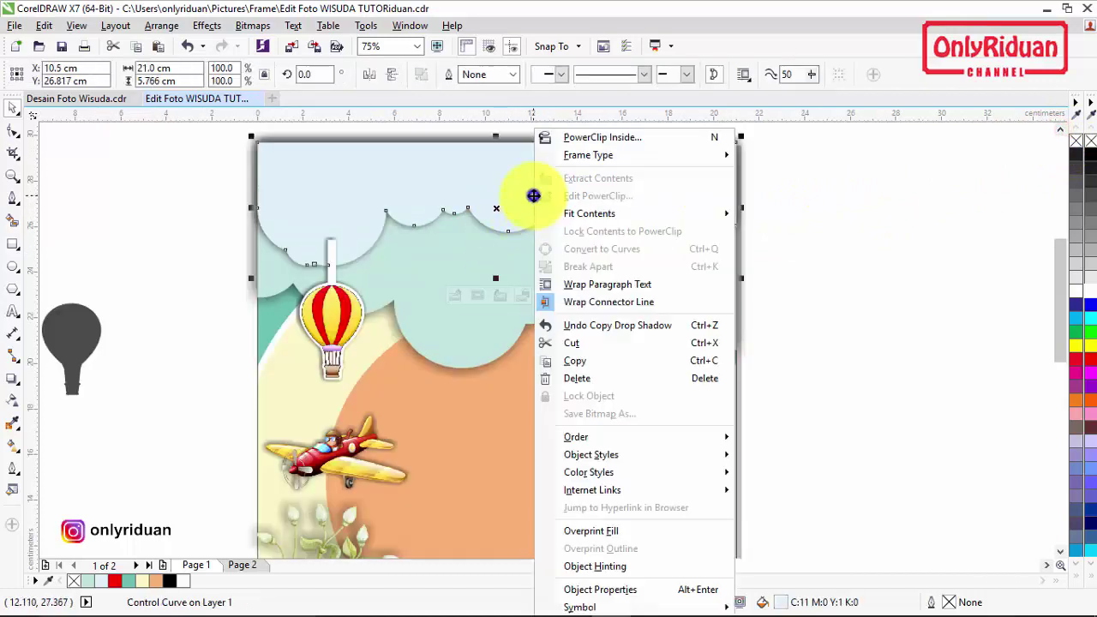
mouse_move(576, 438)
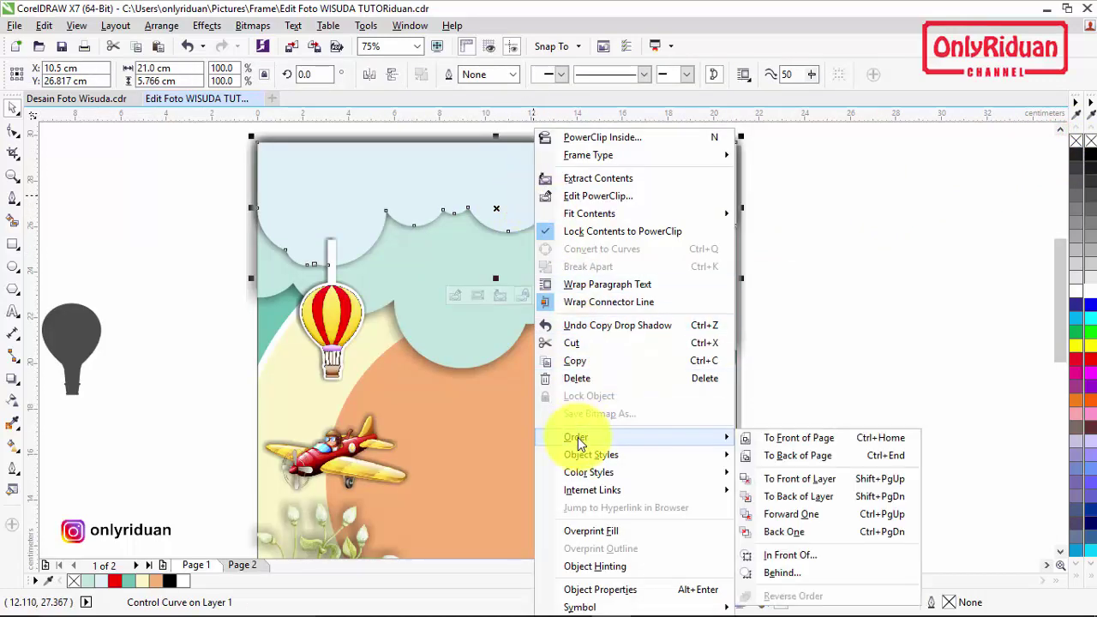
click(760, 438)
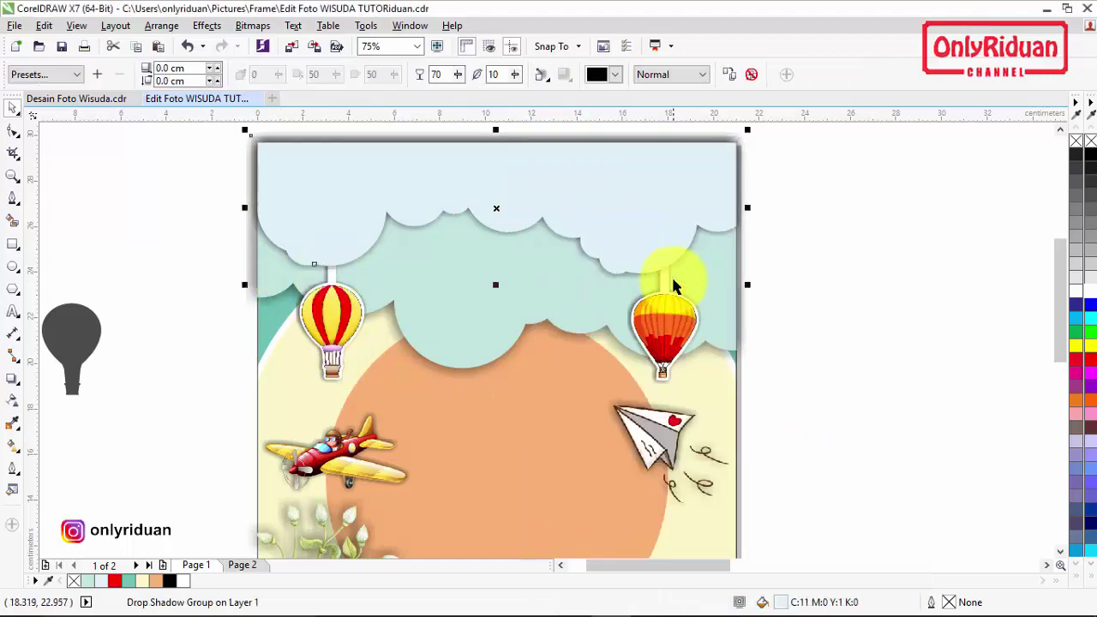
- Bring the pale blue cloud along the page's lower edge to the front of the page, over both flower arrangements
drag(1067, 278, 1066, 373)
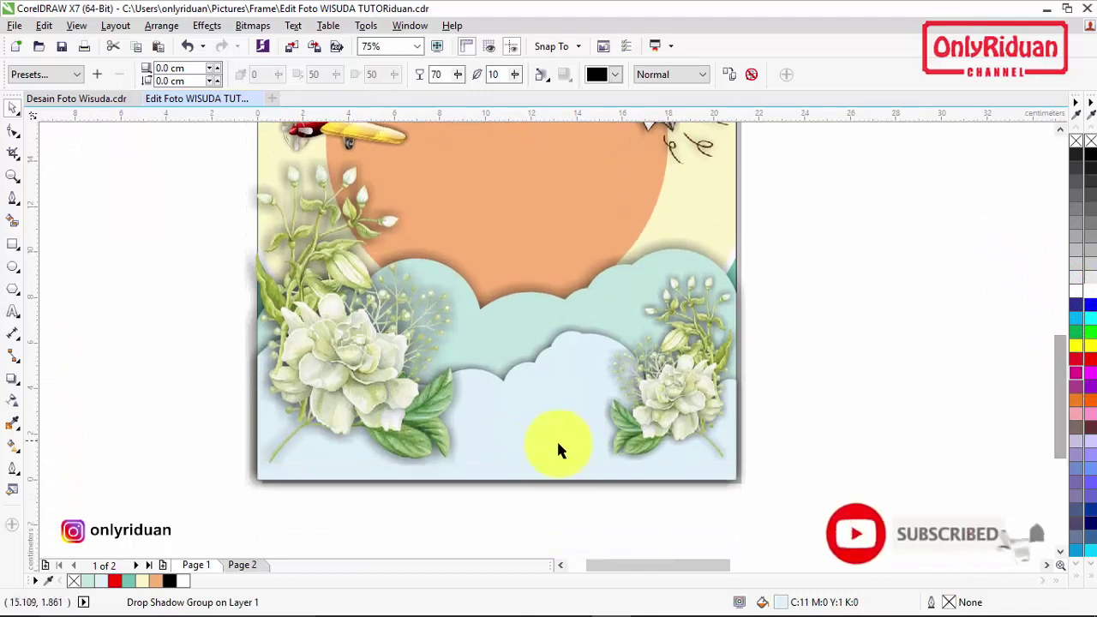
click(540, 444)
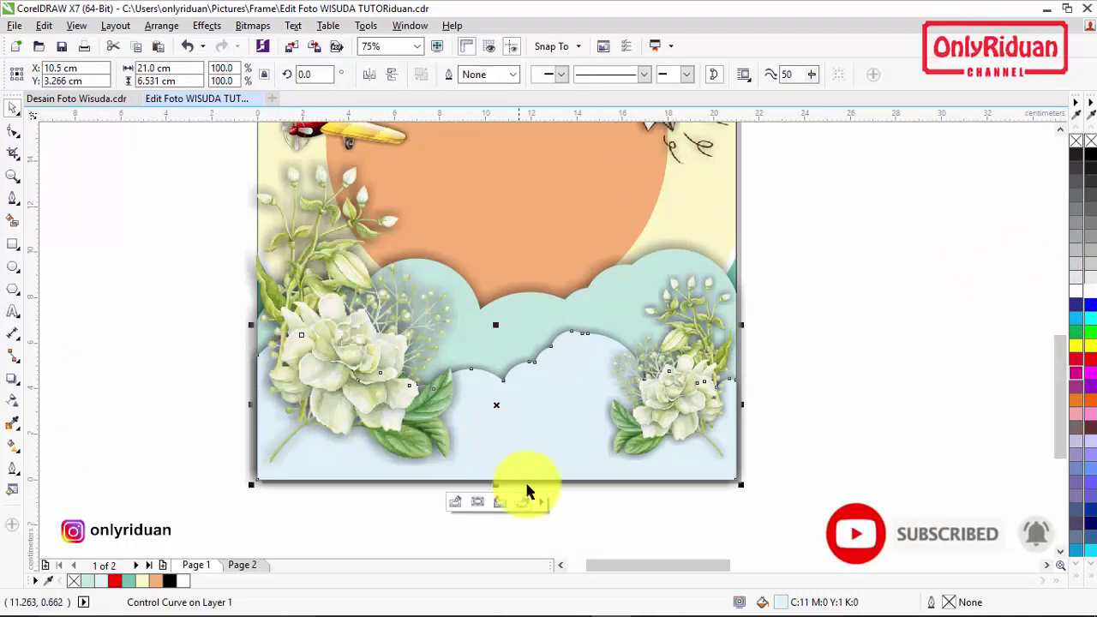
click(717, 529)
click(520, 425)
right_click(519, 433)
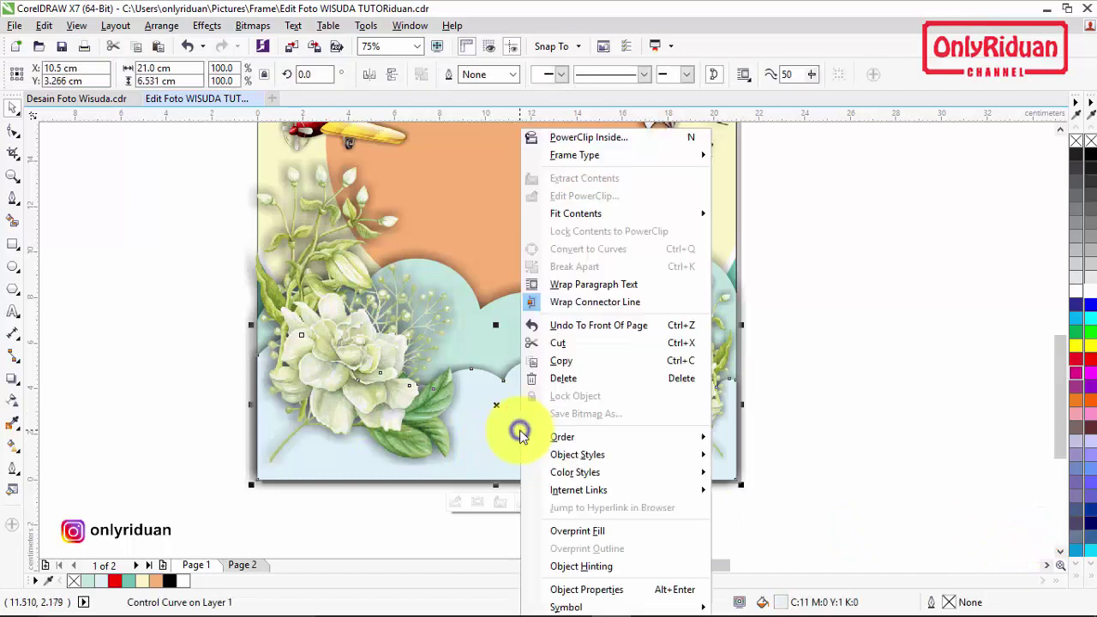
mouse_move(563, 439)
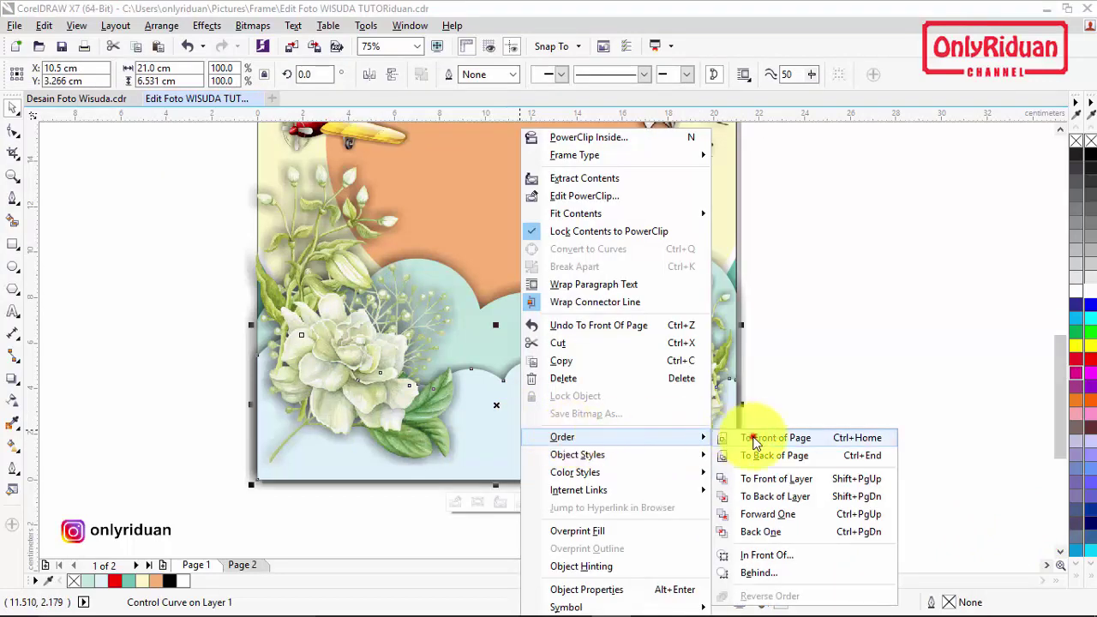
click(754, 439)
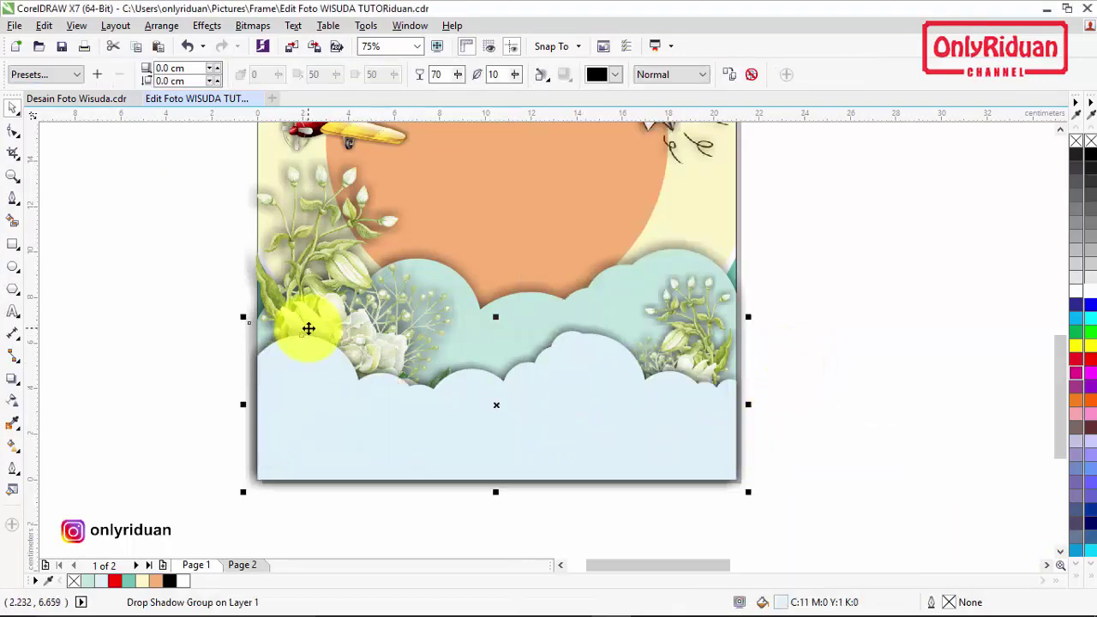
- On page 3, trace the graduate's gown with the Pen tool from its lower-left hem up the left edge towards the sleeve
scroll(309, 328, down, 2)
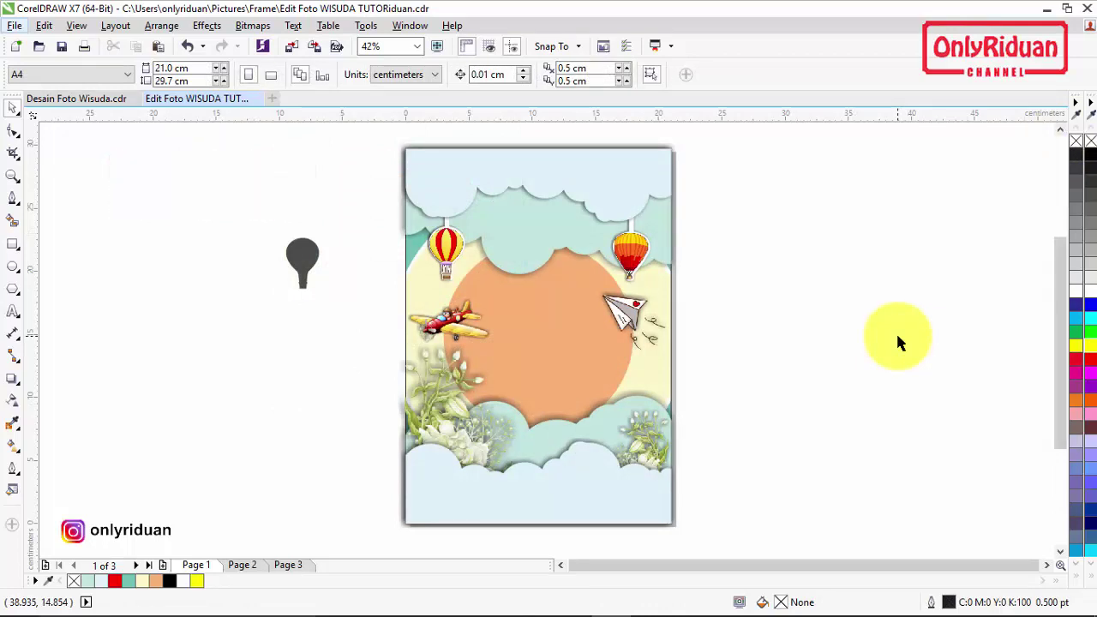
click(302, 566)
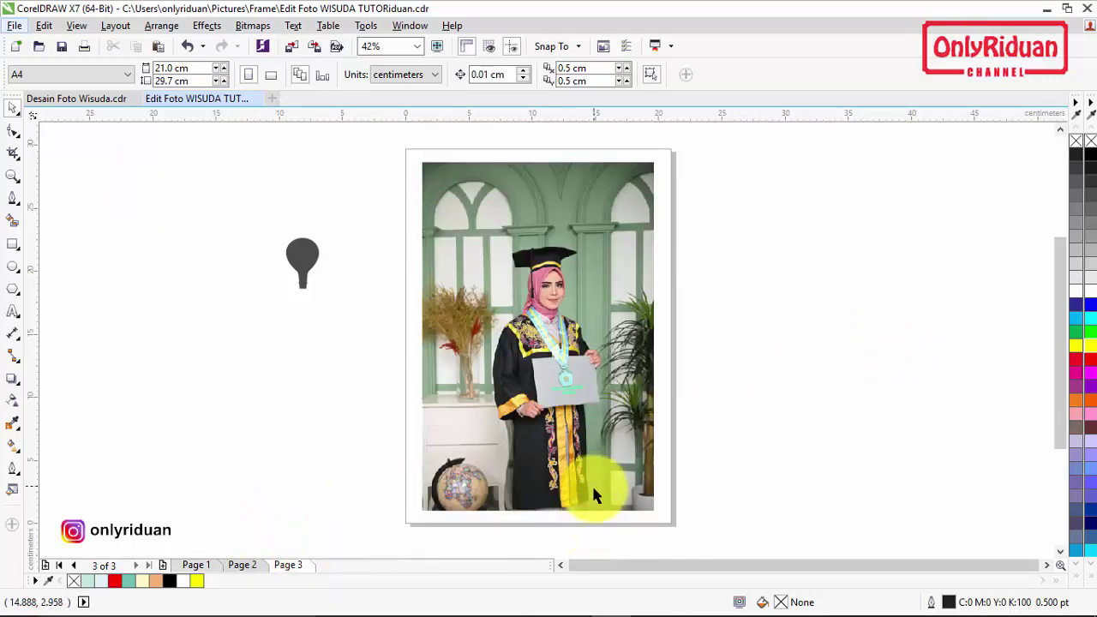
scroll(591, 505, up, 2)
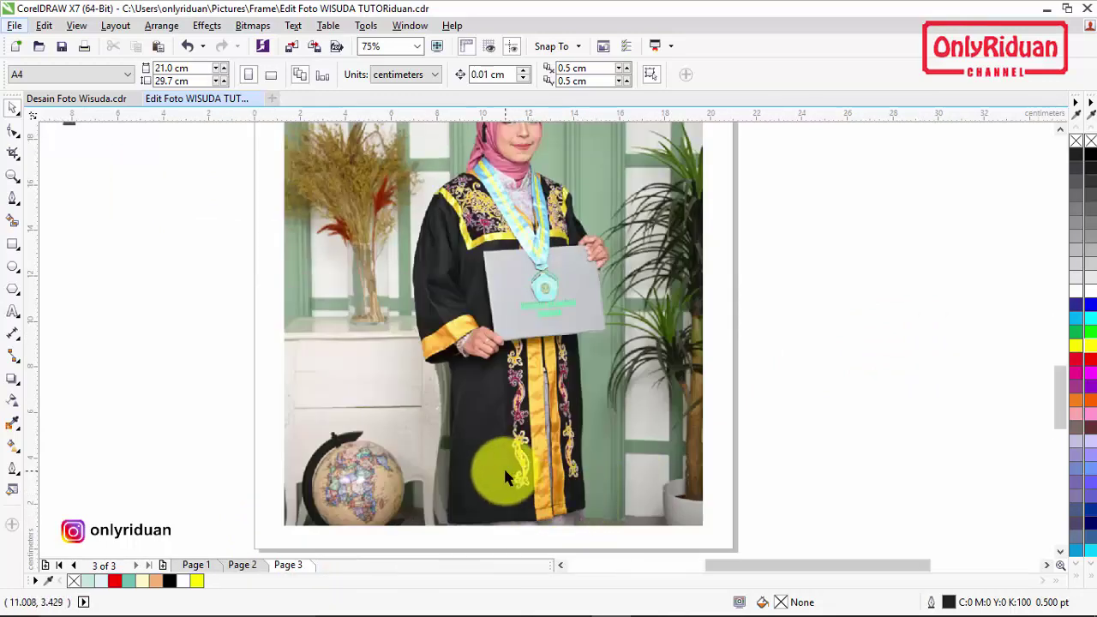
scroll(503, 469, up, 2)
scroll(1061, 380, down, 2)
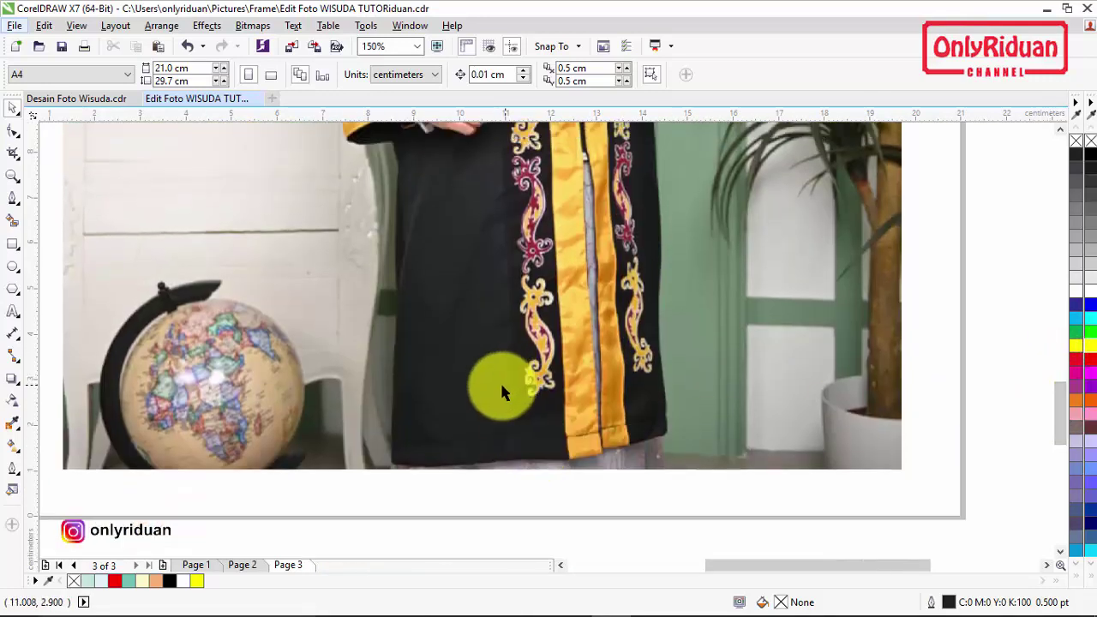
click(13, 198)
click(393, 468)
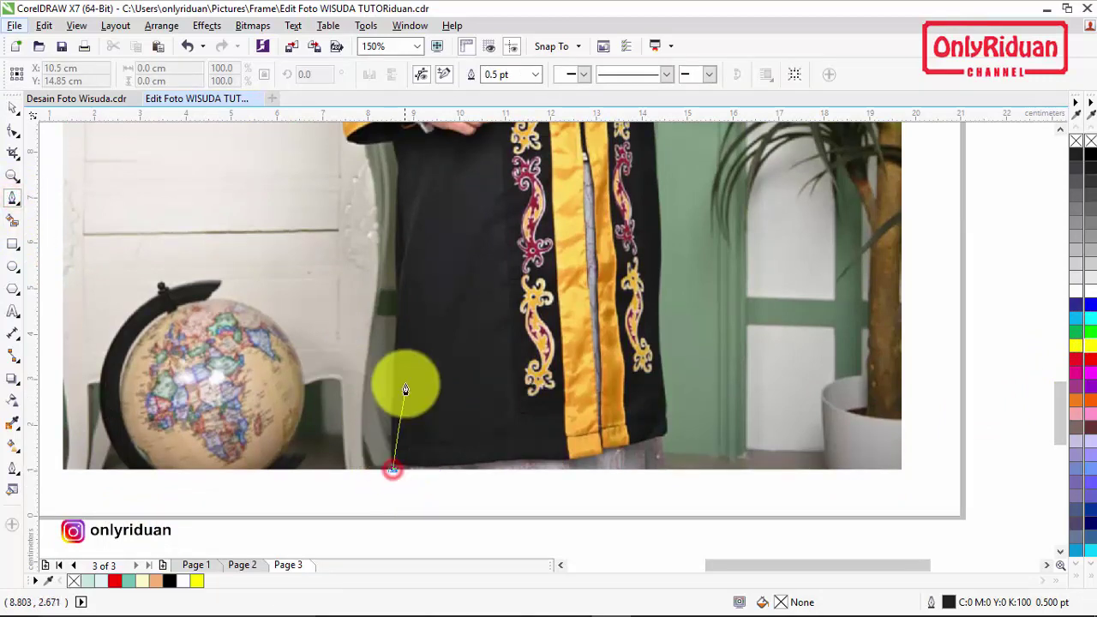
click(394, 337)
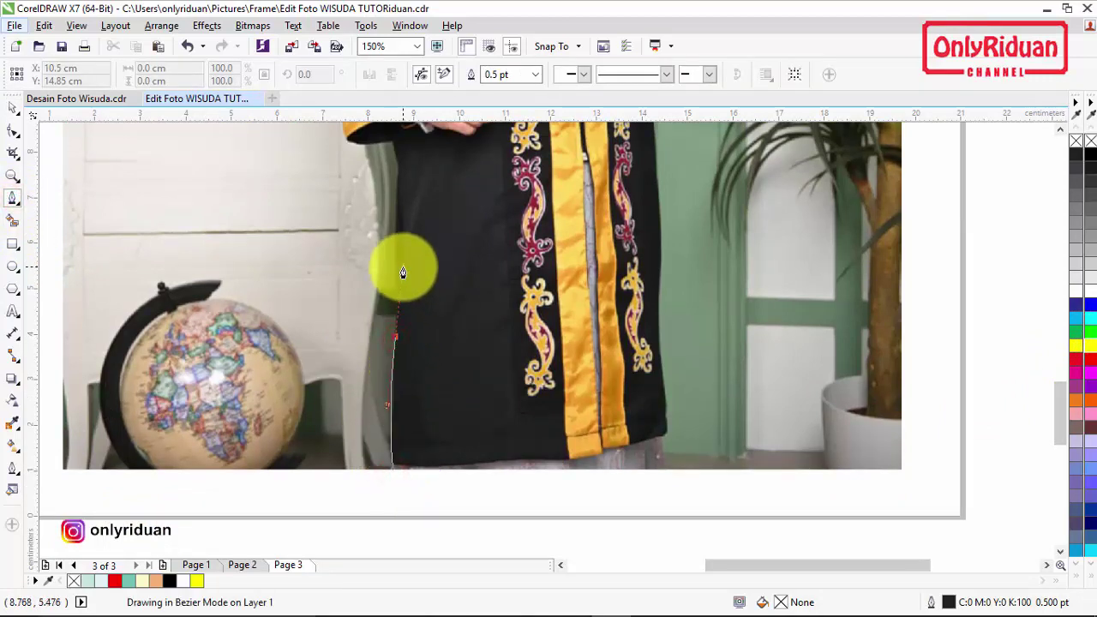
drag(403, 273, 412, 276)
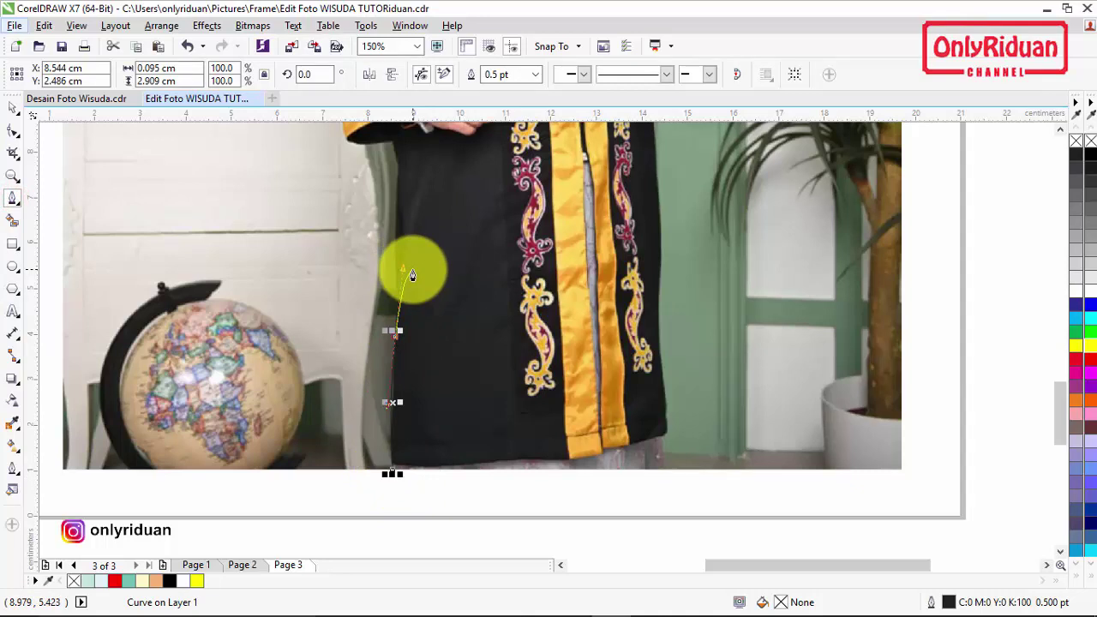
drag(414, 276, 400, 176)
click(393, 212)
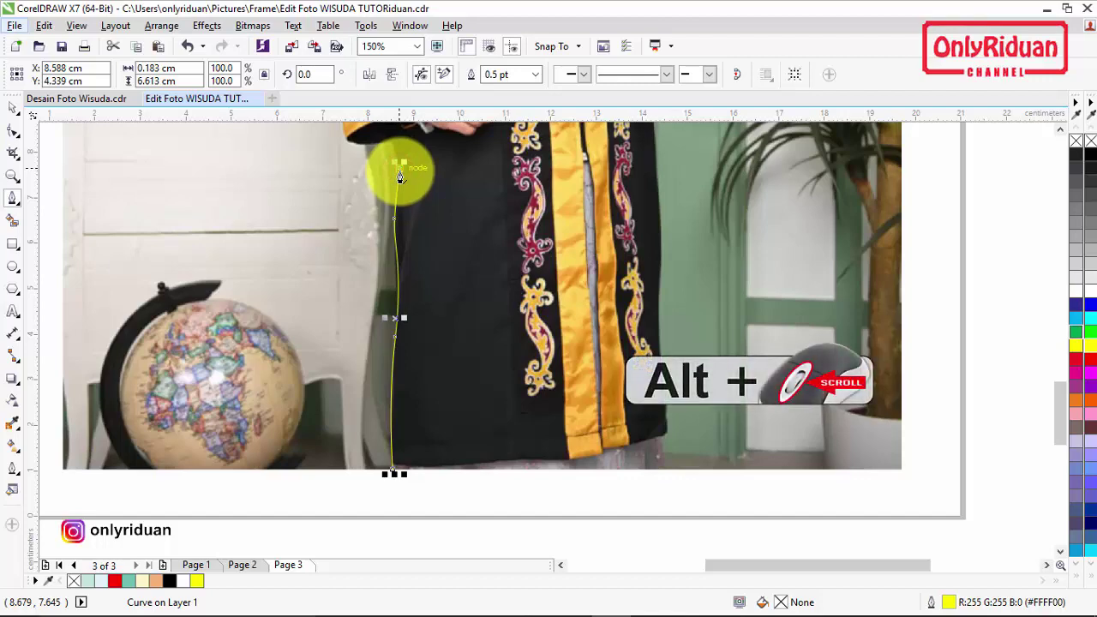
- Continue the Pen path around the underside and outer edge of the left sleeve's gold cuff
scroll(399, 178, up, 5)
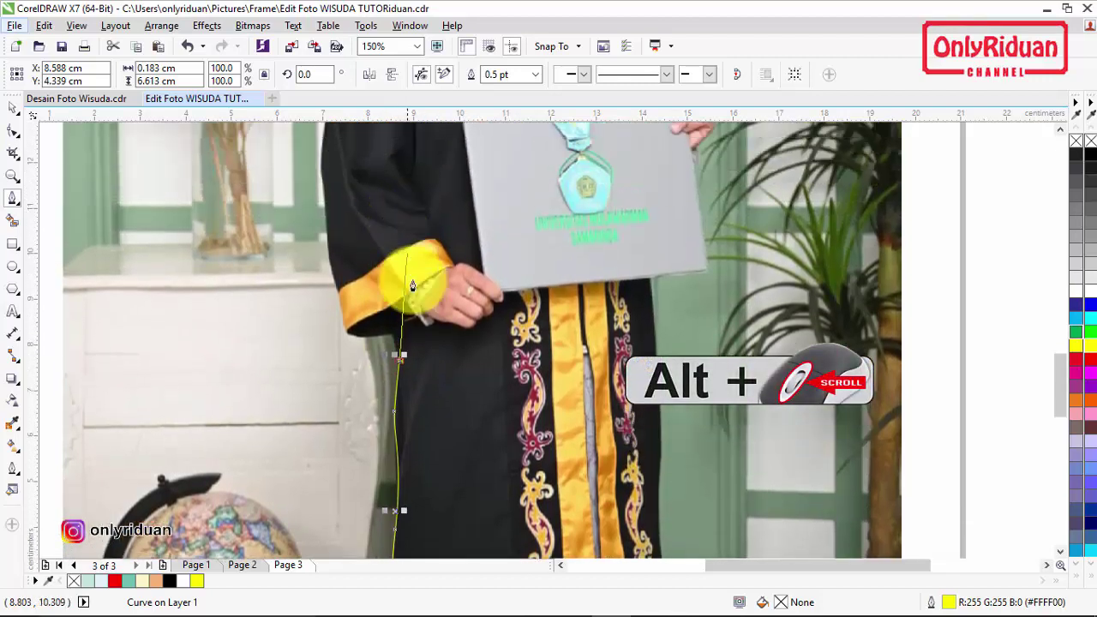
mouse_move(396, 390)
mouse_down()
mouse_move(393, 371)
mouse_move(354, 377)
mouse_move(338, 359)
mouse_up()
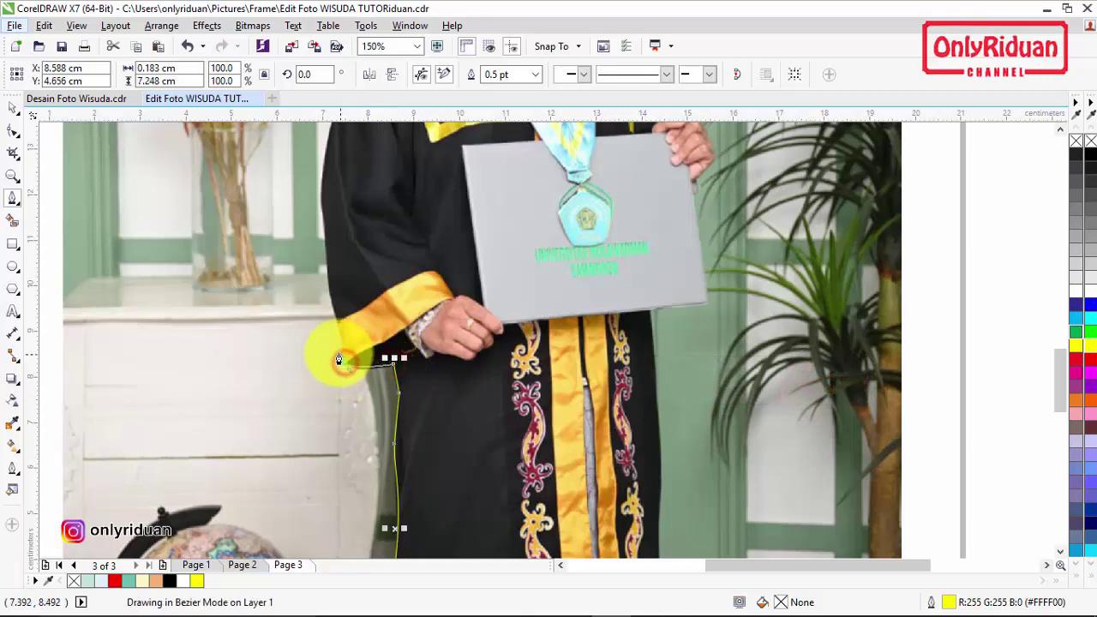
key(space)
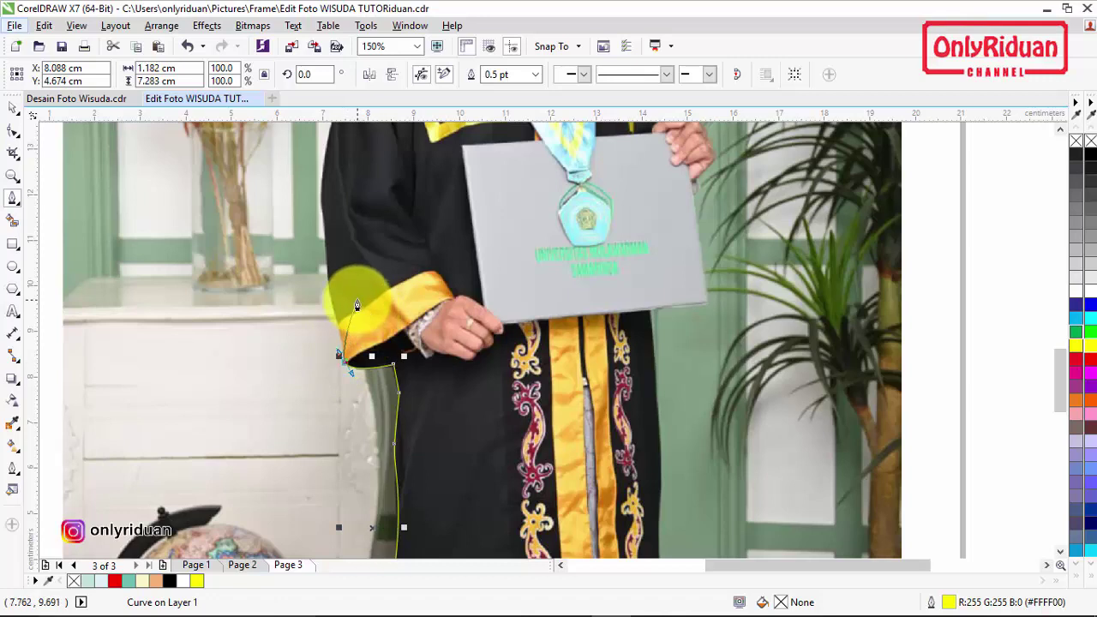
drag(338, 327, 324, 259)
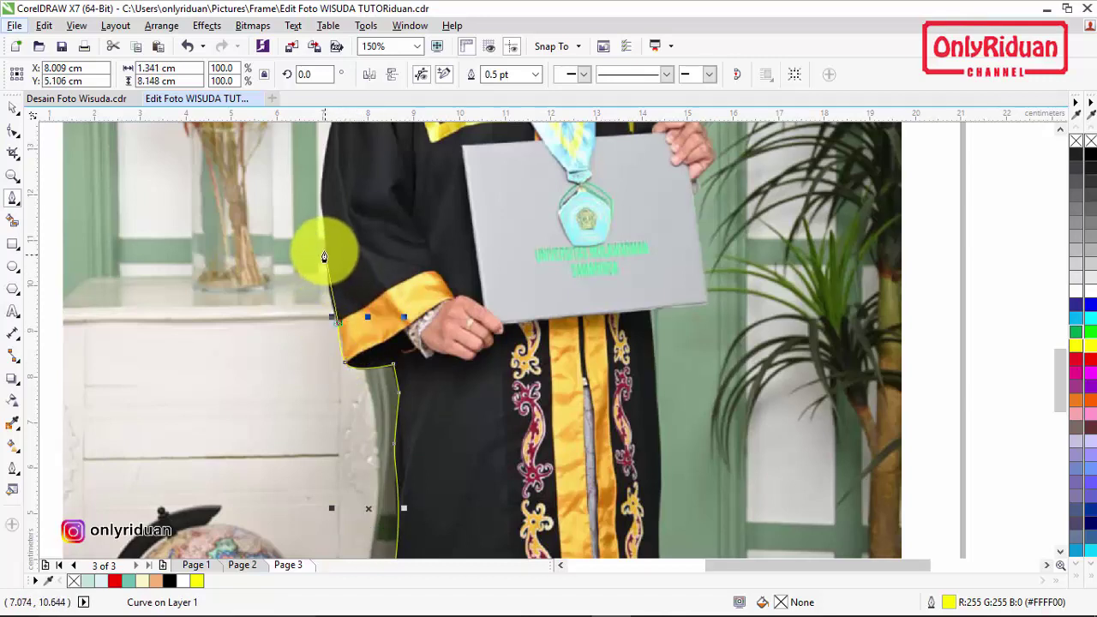
- Extend the Pen path along the outer edge of the black left sleeve up to the shoulder
click(324, 248)
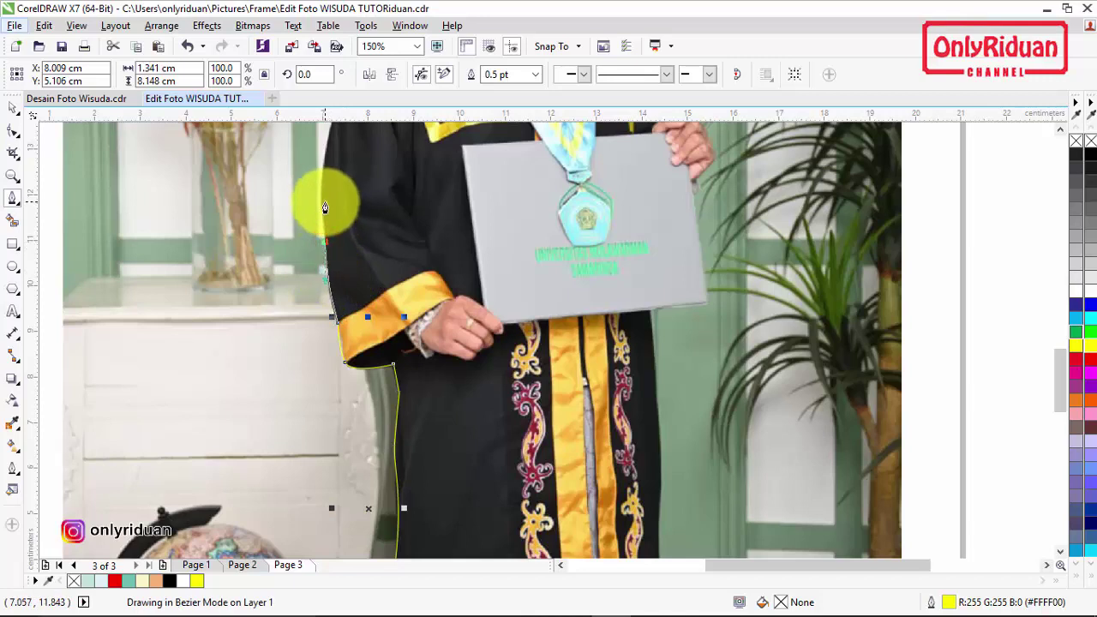
click(324, 208)
key(space)
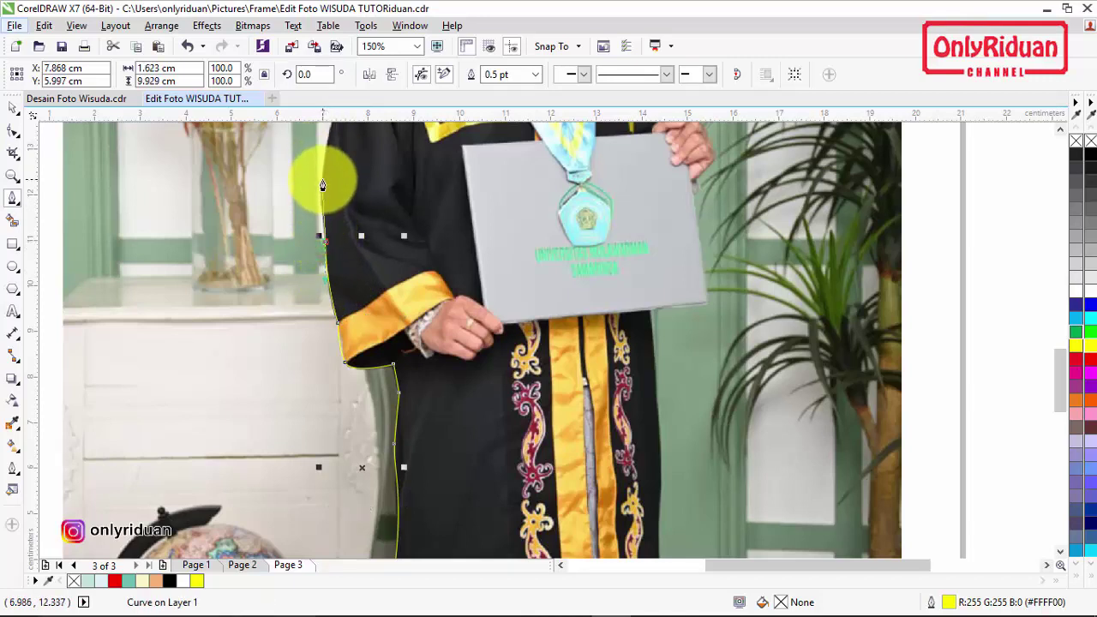
drag(324, 175, 324, 159)
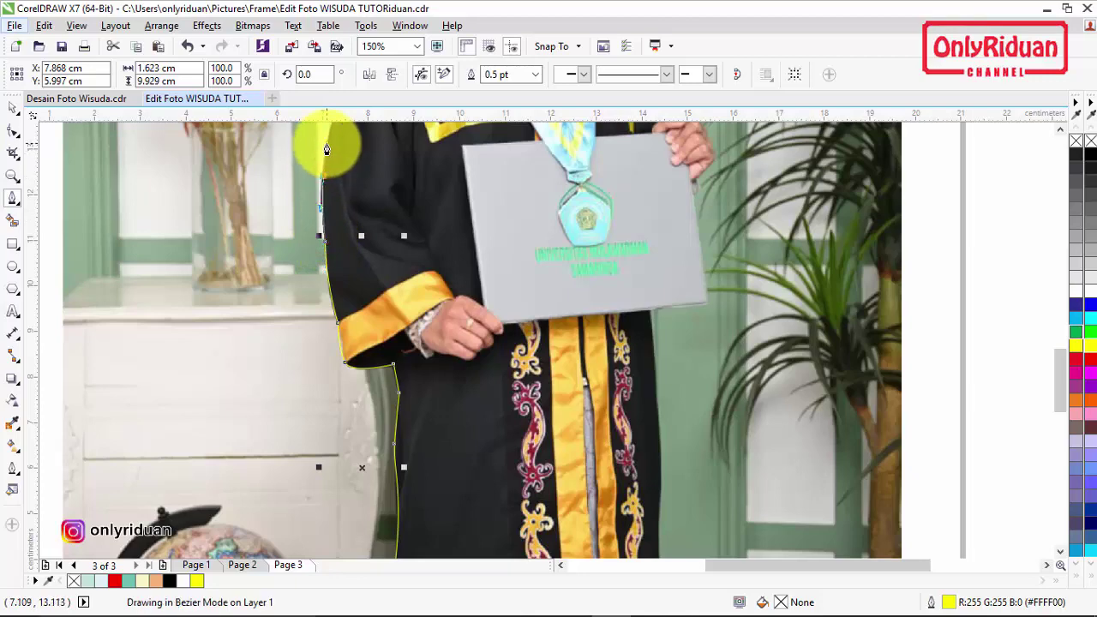
key(space)
scroll(324, 156, up, 5)
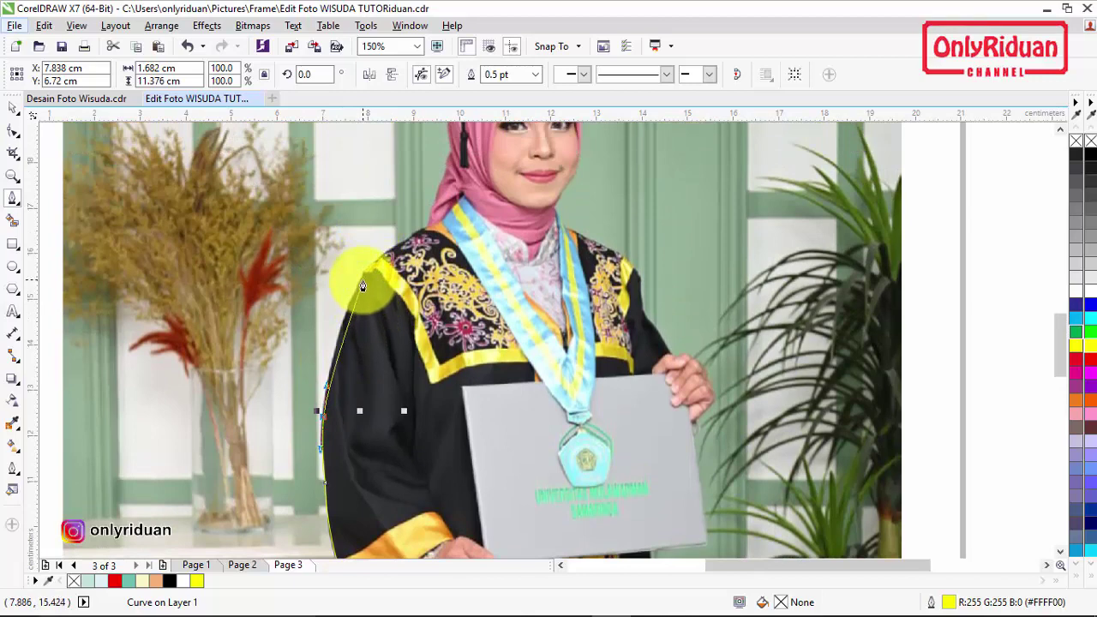
drag(363, 283, 386, 241)
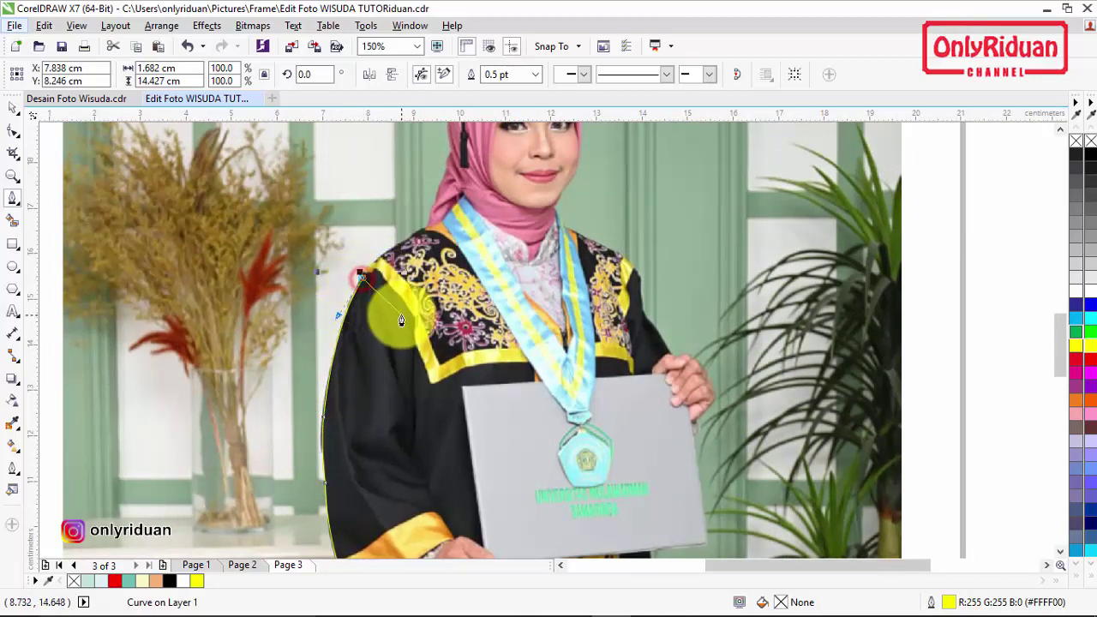
- Trace the embroidered shoulder from the sleeve seam up to the base of the pink headscarf
scroll(371, 289, up, 2)
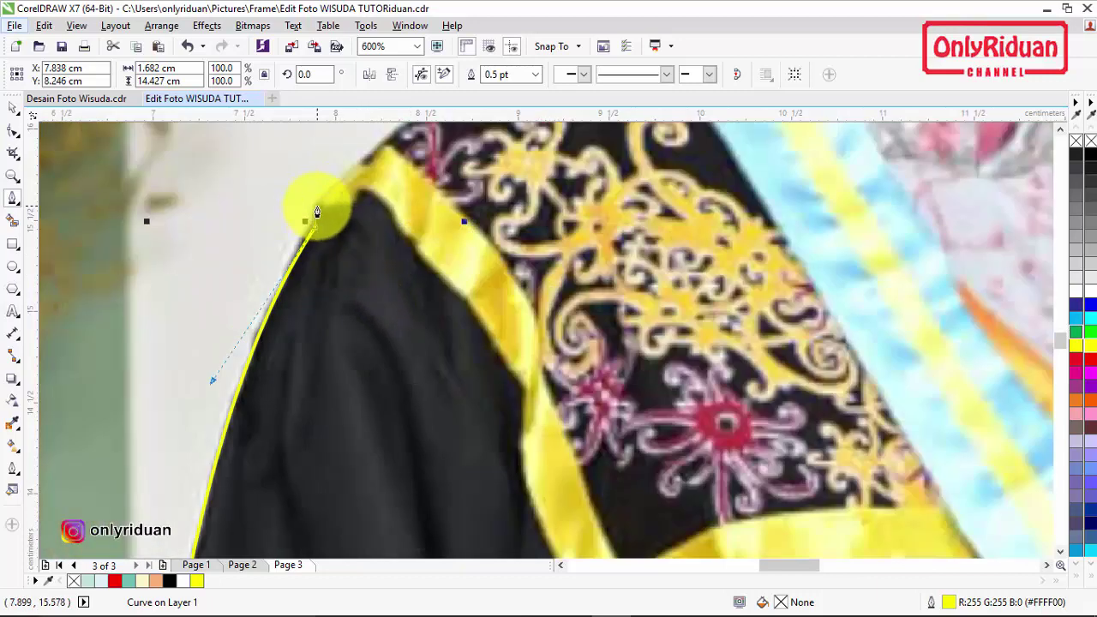
scroll(316, 213, down, 1)
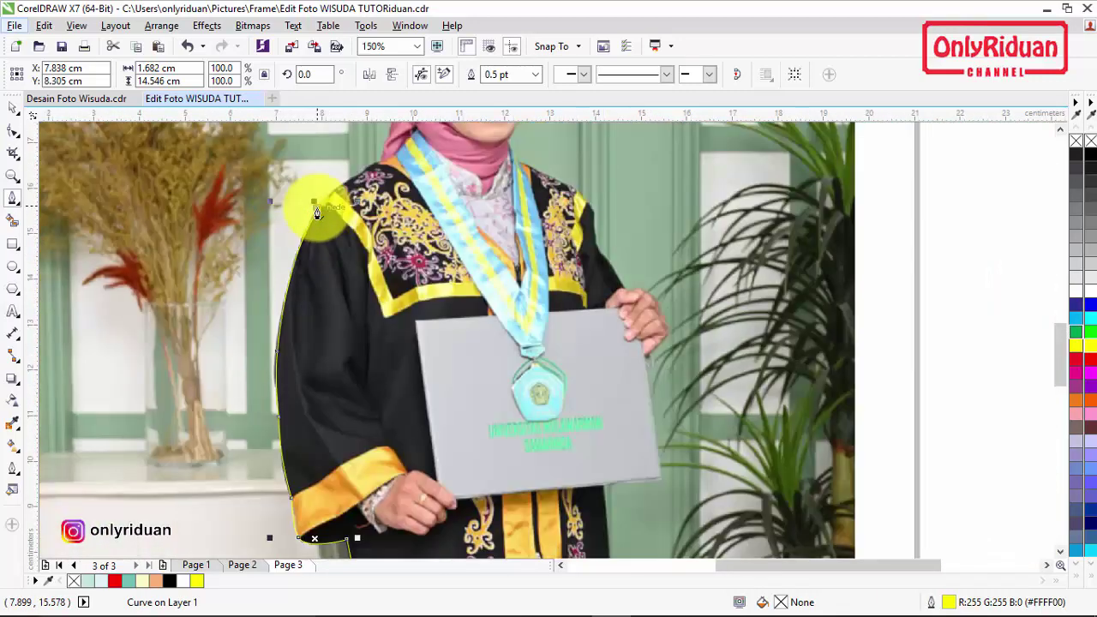
scroll(319, 202, up, 2)
scroll(341, 287, up, 2)
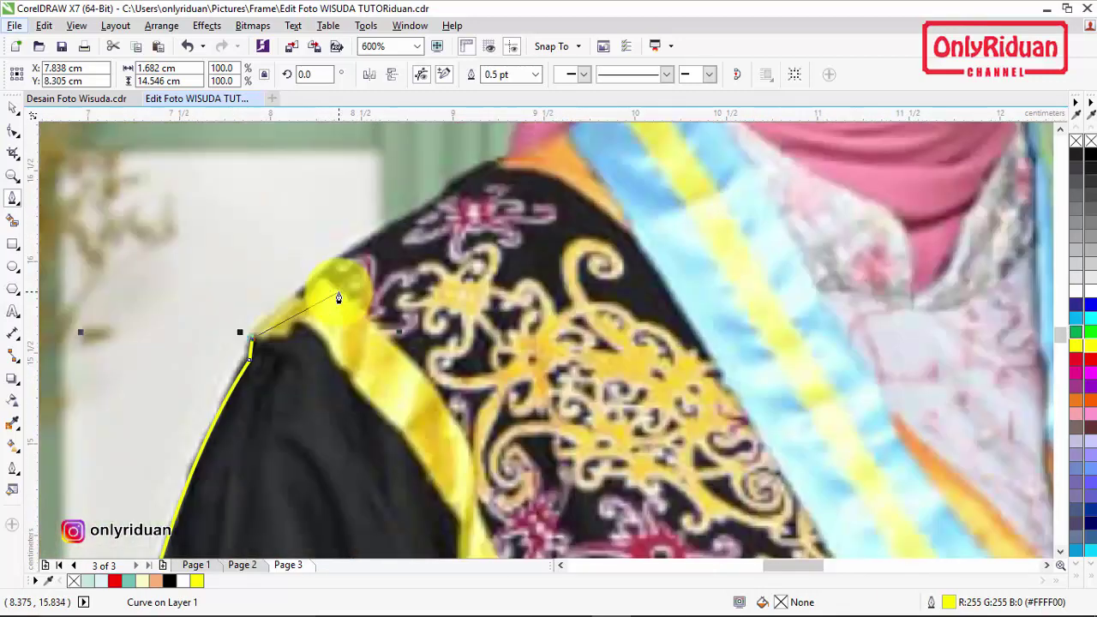
drag(492, 163, 629, 163)
- Continue the Pen path from the shoulder up the outer left edge of the pink headscarf, following its gathered folds to beside the tassel
scroll(493, 236, up, 4)
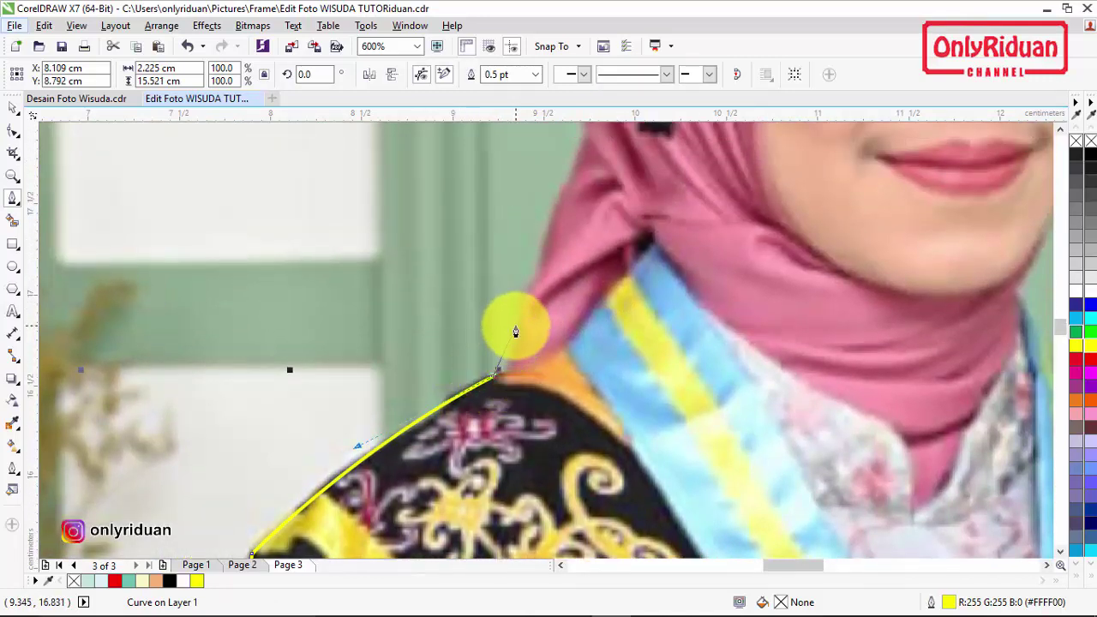
drag(519, 326, 523, 296)
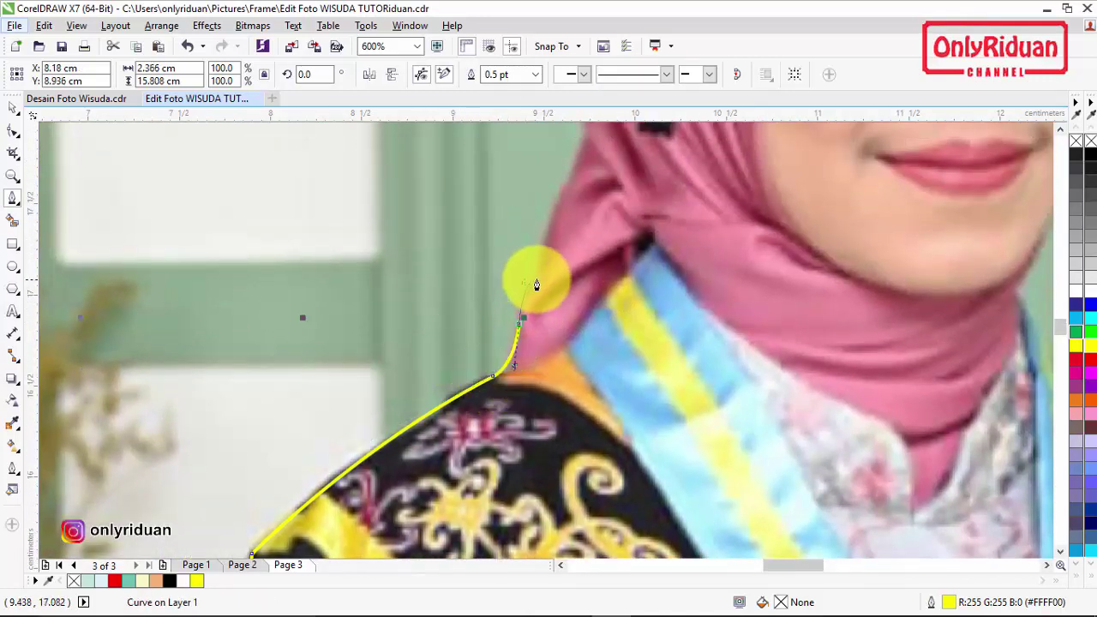
click(541, 281)
scroll(540, 287, up, 3)
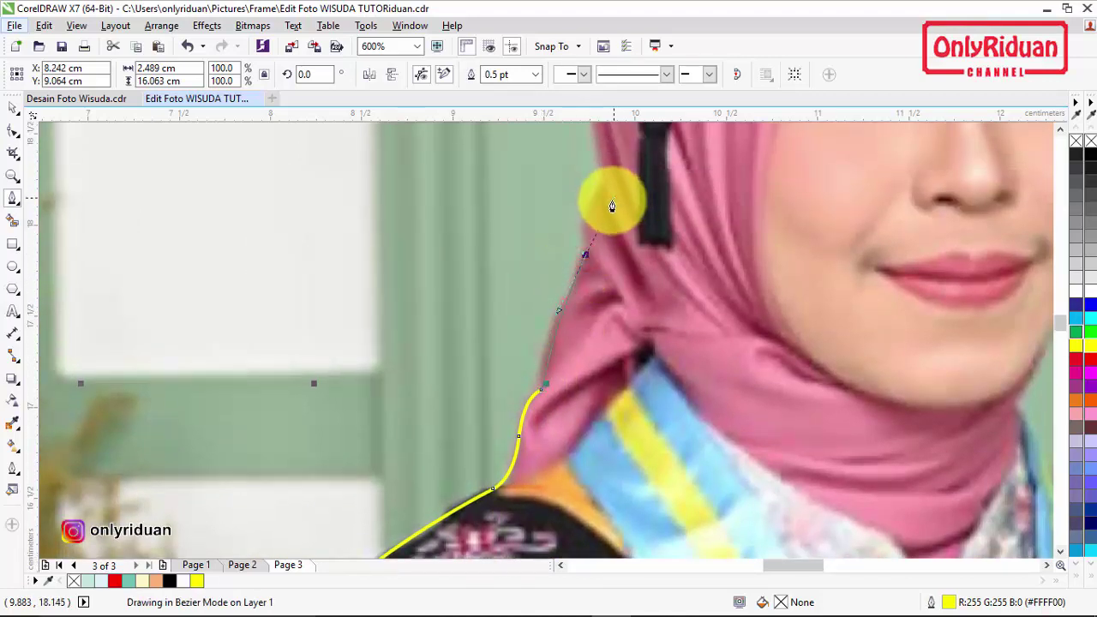
drag(611, 205, 607, 220)
scroll(610, 223, up, 3)
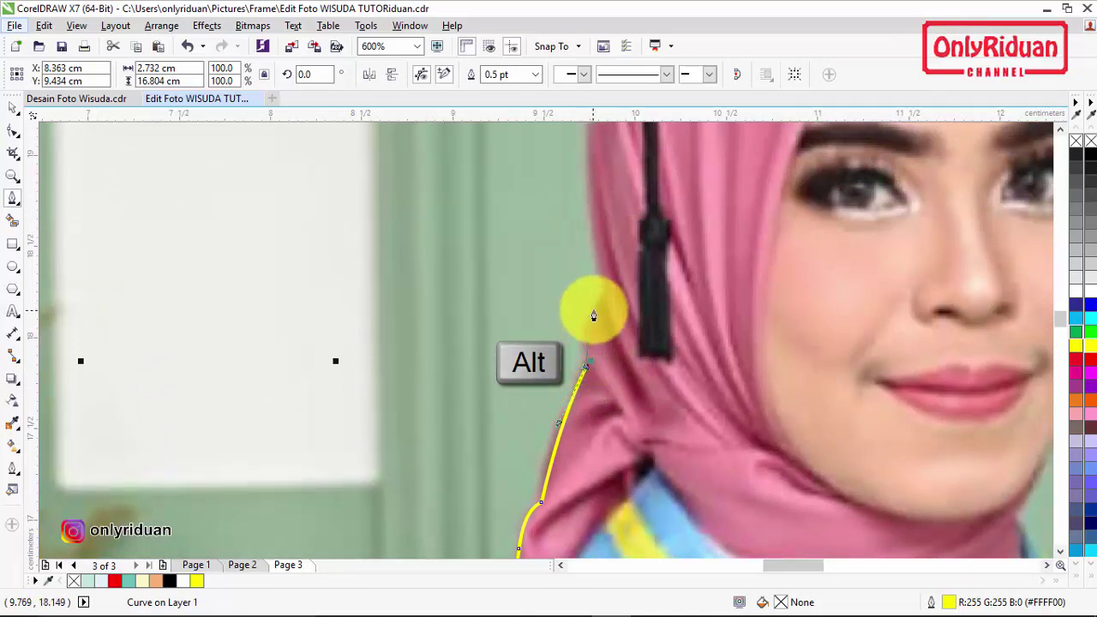
drag(597, 309, 621, 285)
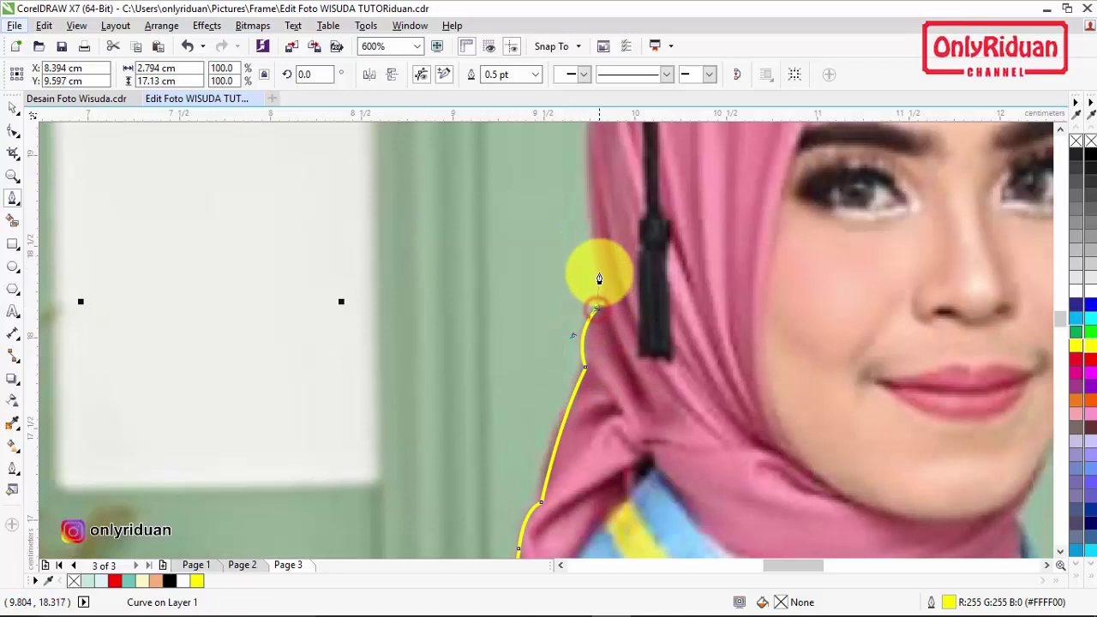
drag(592, 246, 592, 245)
- Extend the Pen path along the upper left edge of the headscarf to where it meets the graduation cap's band
scroll(595, 248, up, 5)
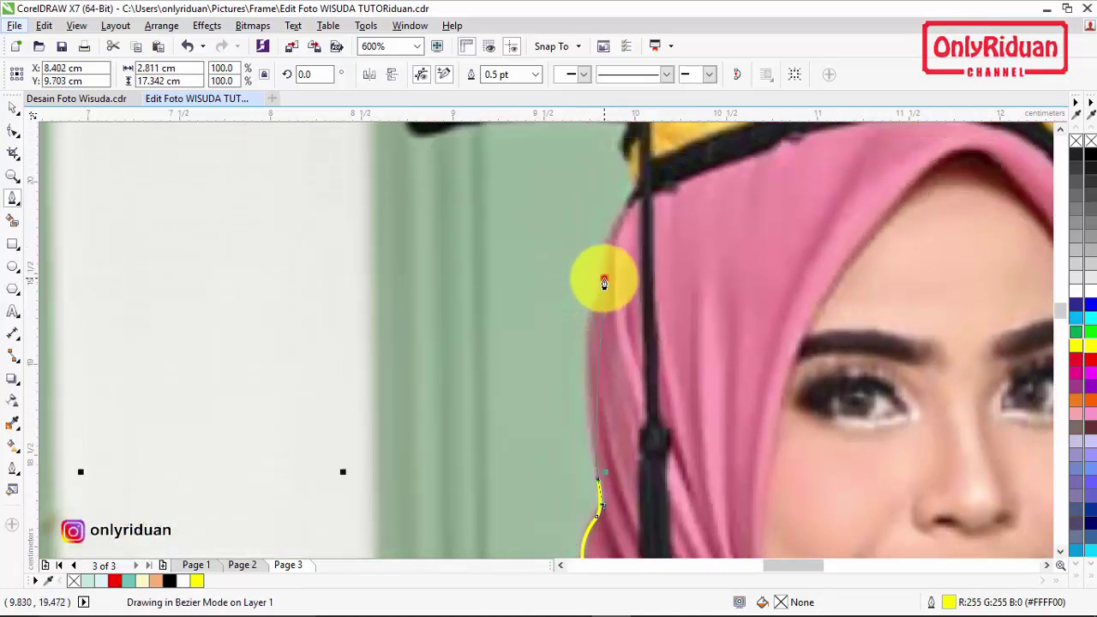
drag(634, 231, 629, 248)
scroll(632, 251, up, 2)
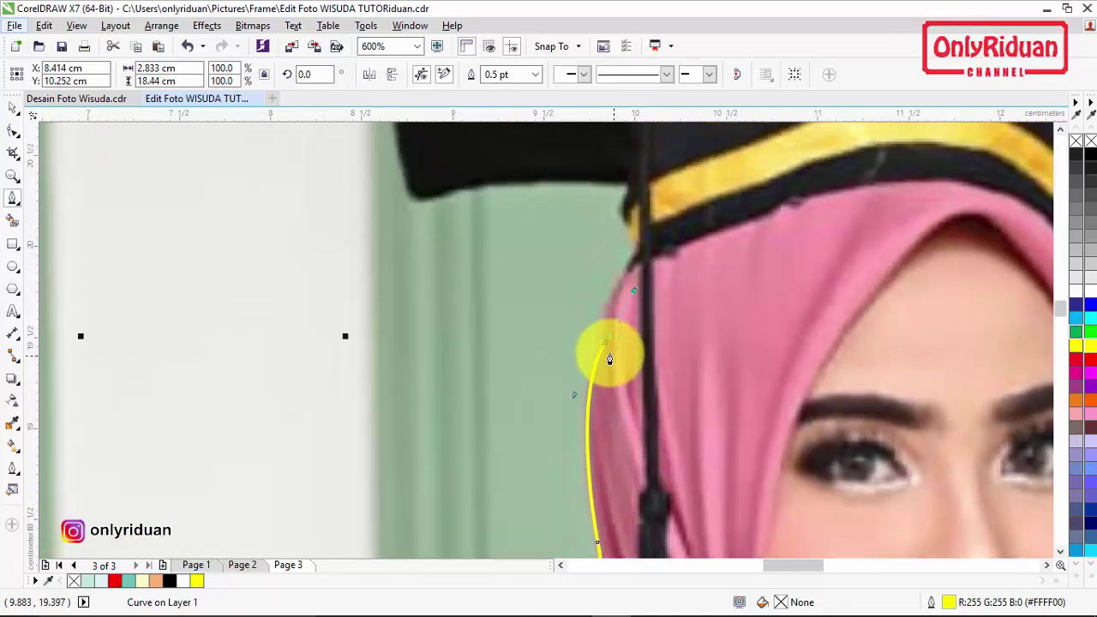
click(621, 312)
drag(638, 259, 665, 229)
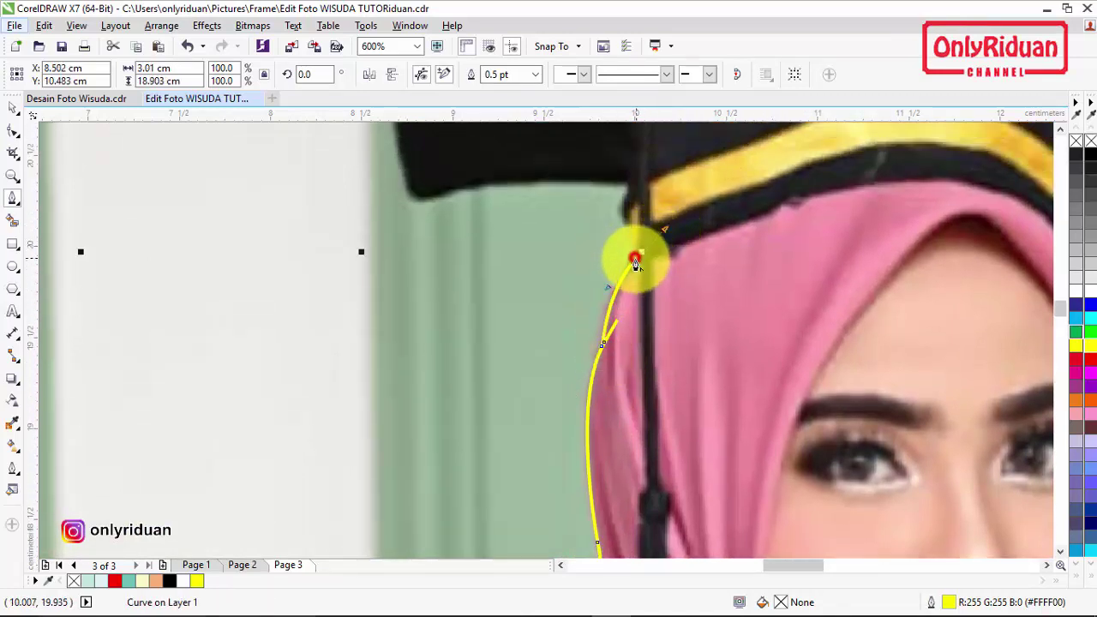
click(635, 260)
- Trace the left side of the cap's band and the underside of the mortarboard to its lower-left corner
click(626, 228)
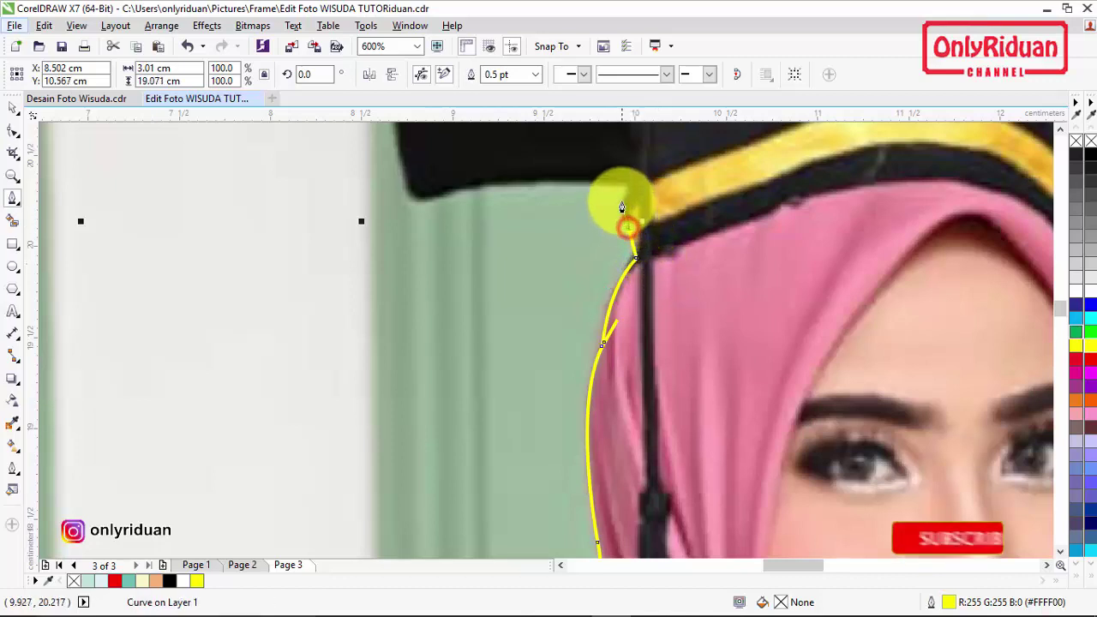
drag(626, 183, 610, 184)
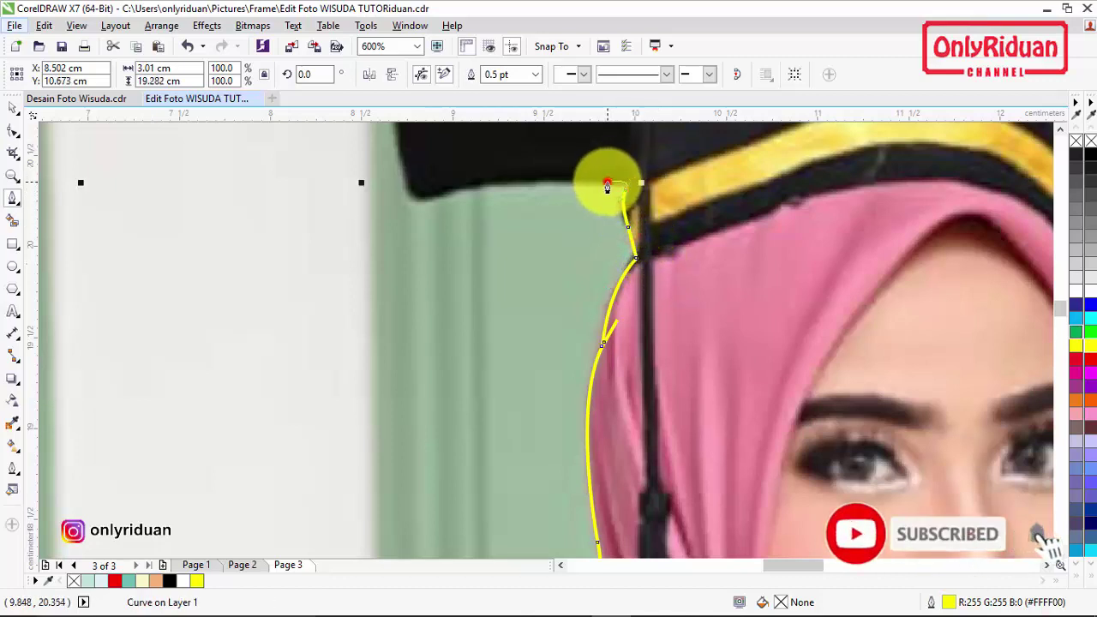
click(606, 182)
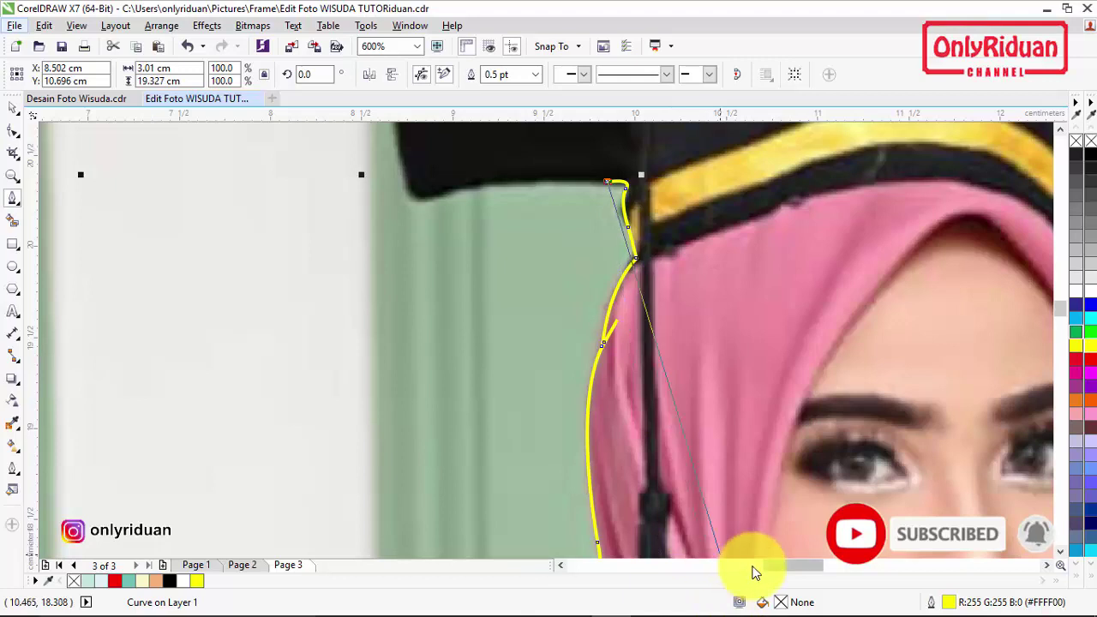
scroll(568, 289, up, 3)
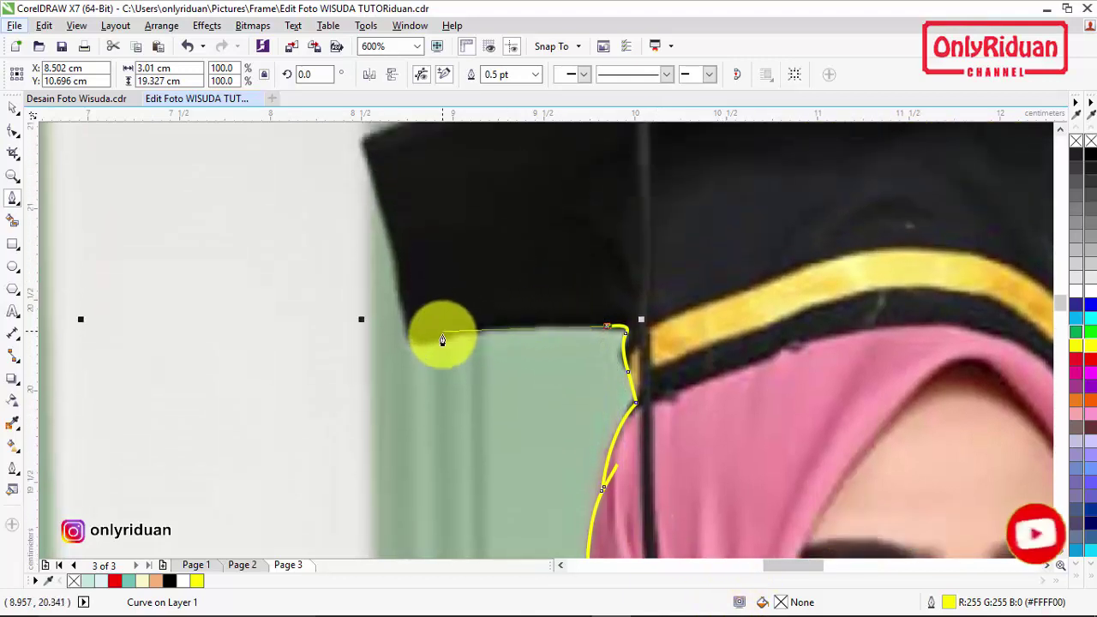
click(454, 333)
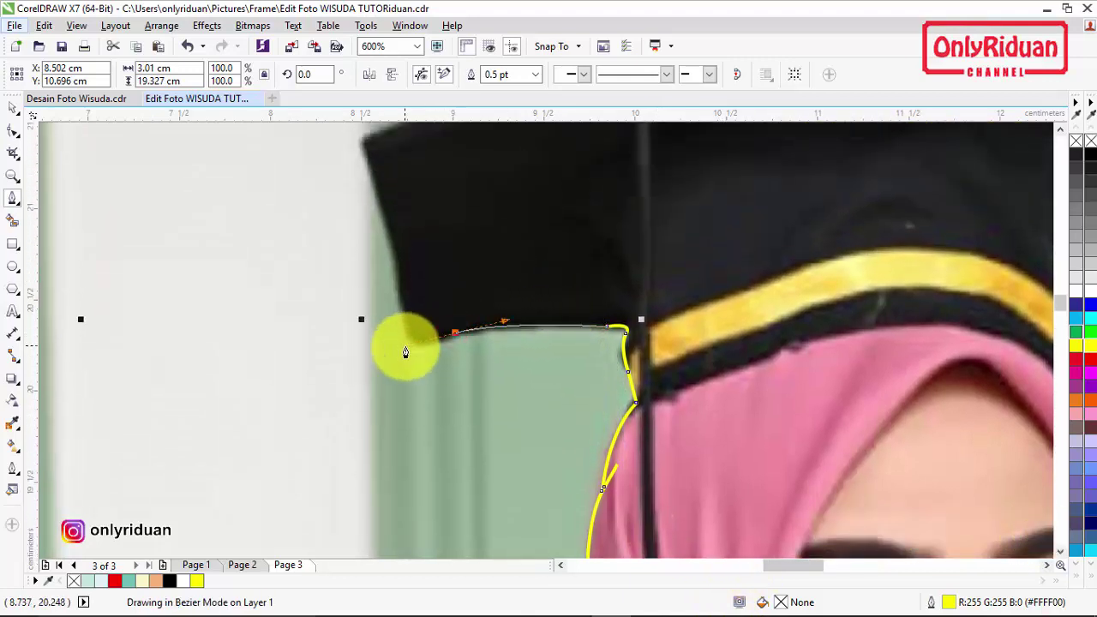
double_click(406, 323)
- Trace the mortarboard's short left edge up to its upper-left corner, redoing the misplaced curve segment
drag(406, 326, 400, 296)
drag(386, 211, 366, 188)
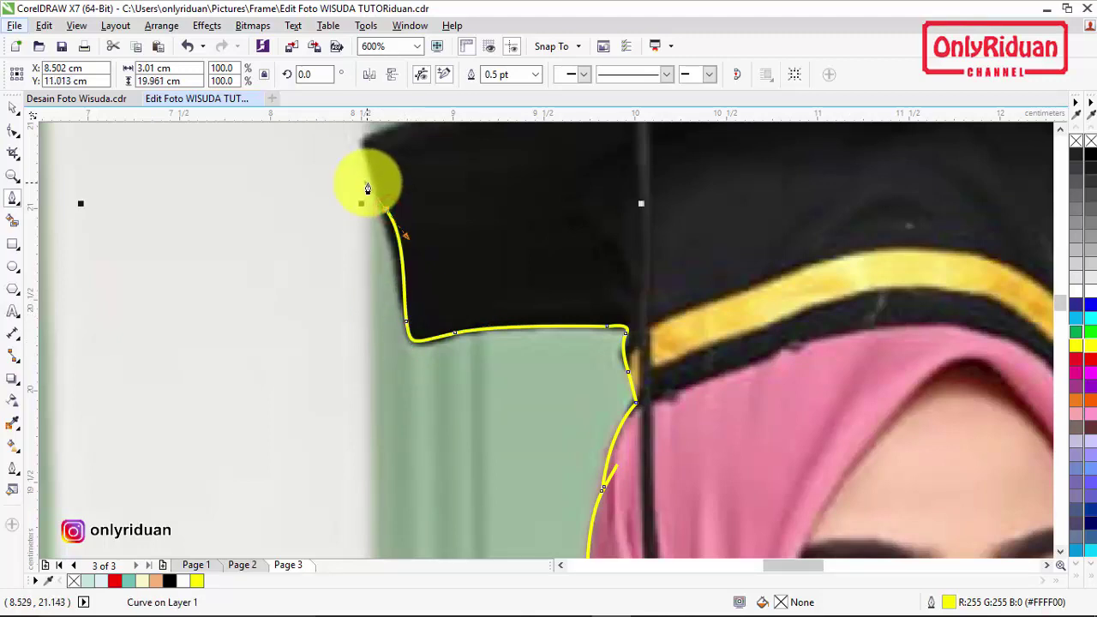
key(ctrl+z)
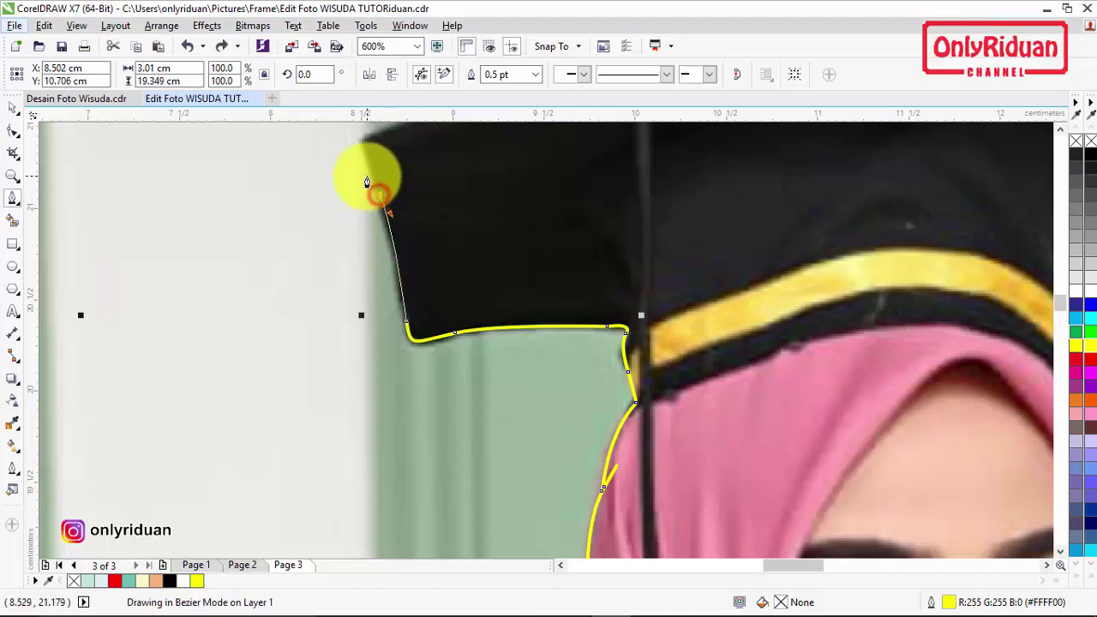
scroll(368, 171, up, 3)
click(387, 312)
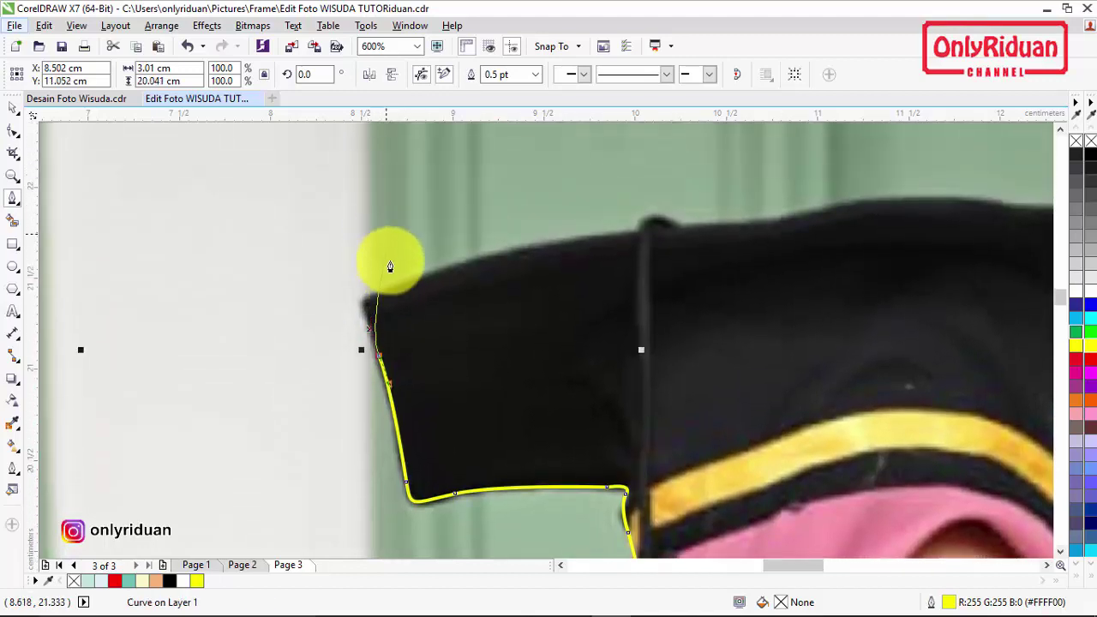
click(366, 299)
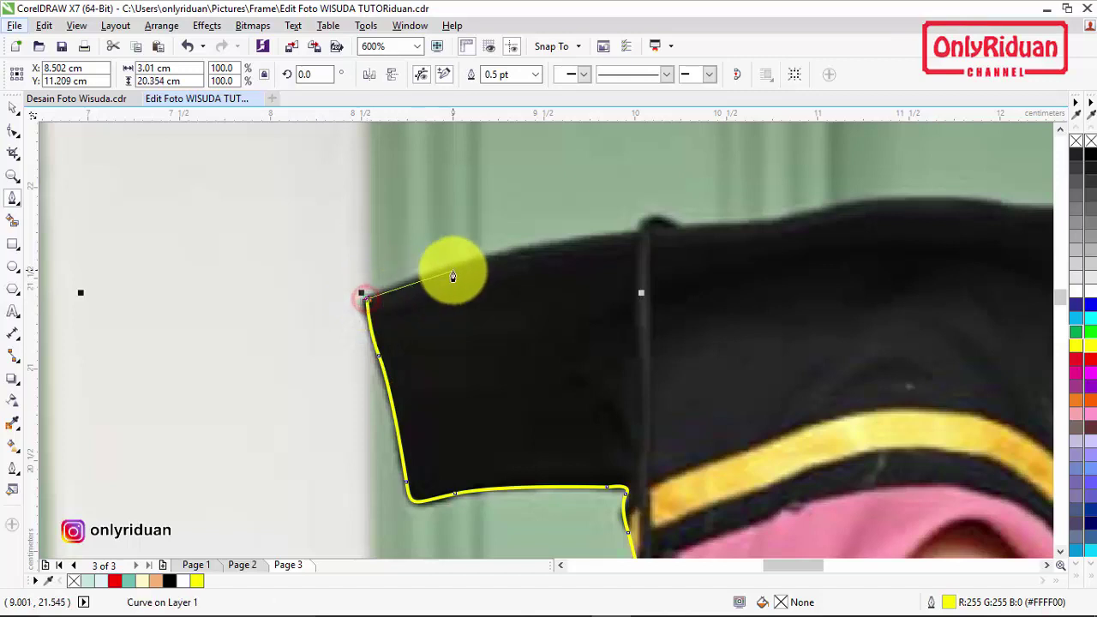
- Trace the mortarboard's top edge from its upper-left corner over the small center button and onto the right half
mouse_move(639, 232)
mouse_down()
mouse_move(875, 191)
mouse_move(884, 208)
mouse_move(607, 226)
mouse_move(678, 238)
mouse_move(647, 244)
mouse_up()
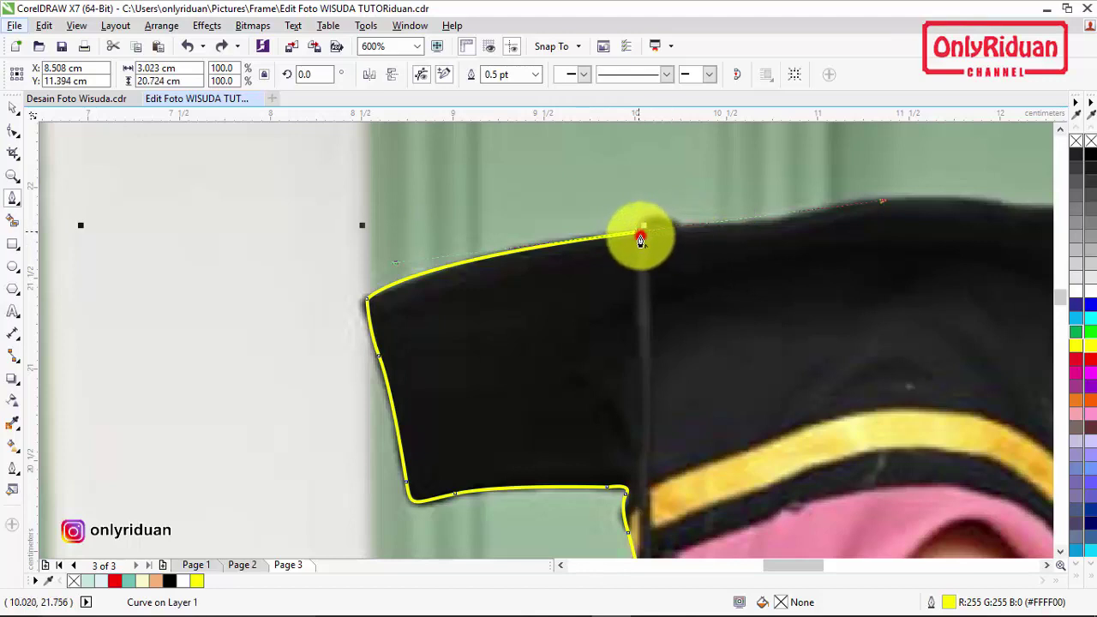
click(640, 241)
click(677, 222)
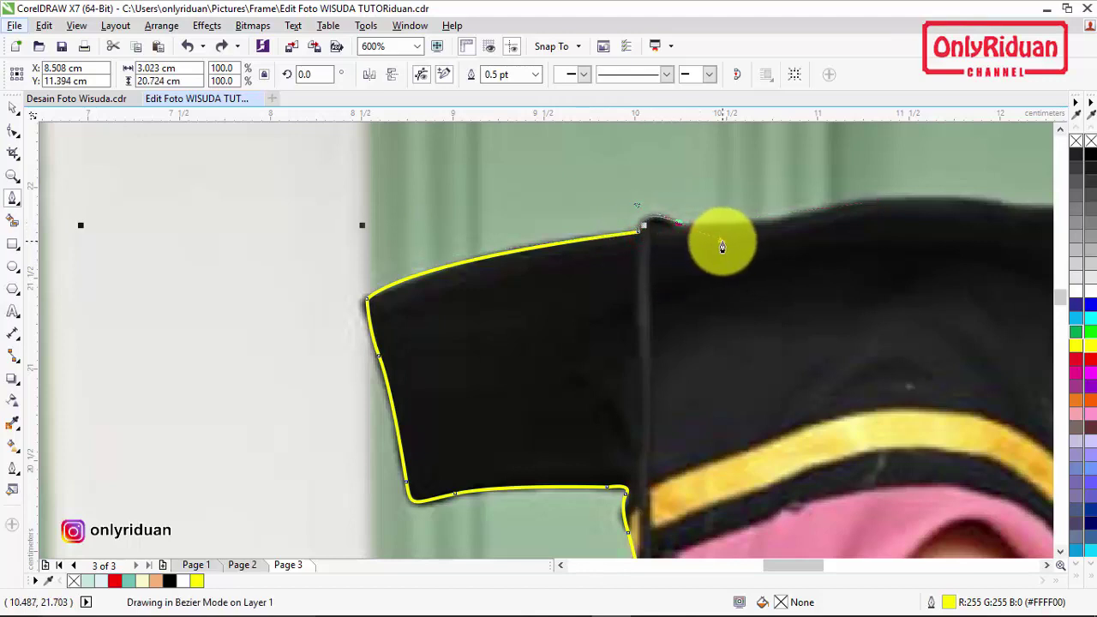
drag(722, 247, 674, 226)
drag(820, 210, 858, 208)
key(space)
- Continue the path along the right half of the mortarboard's top edge, around its pointed right tip and onto the underside
scroll(952, 213, right, 3)
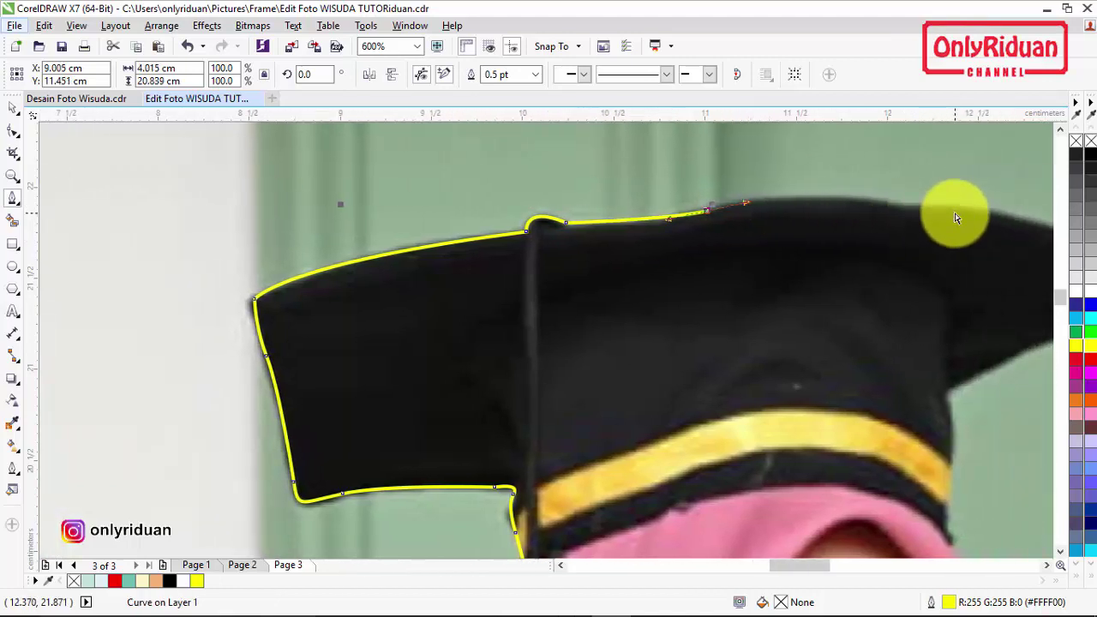
scroll(956, 218, right, 7)
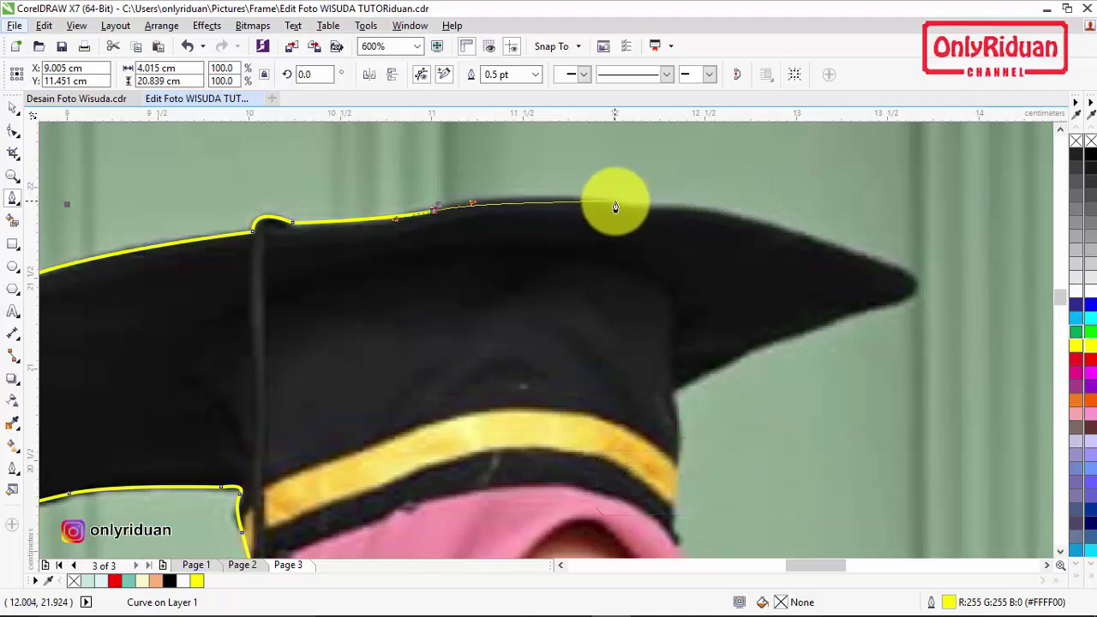
mouse_move(605, 204)
mouse_down()
mouse_move(663, 220)
mouse_move(712, 210)
mouse_up()
mouse_move(840, 246)
mouse_down()
mouse_move(909, 292)
mouse_move(895, 314)
mouse_move(821, 324)
mouse_up()
click(792, 336)
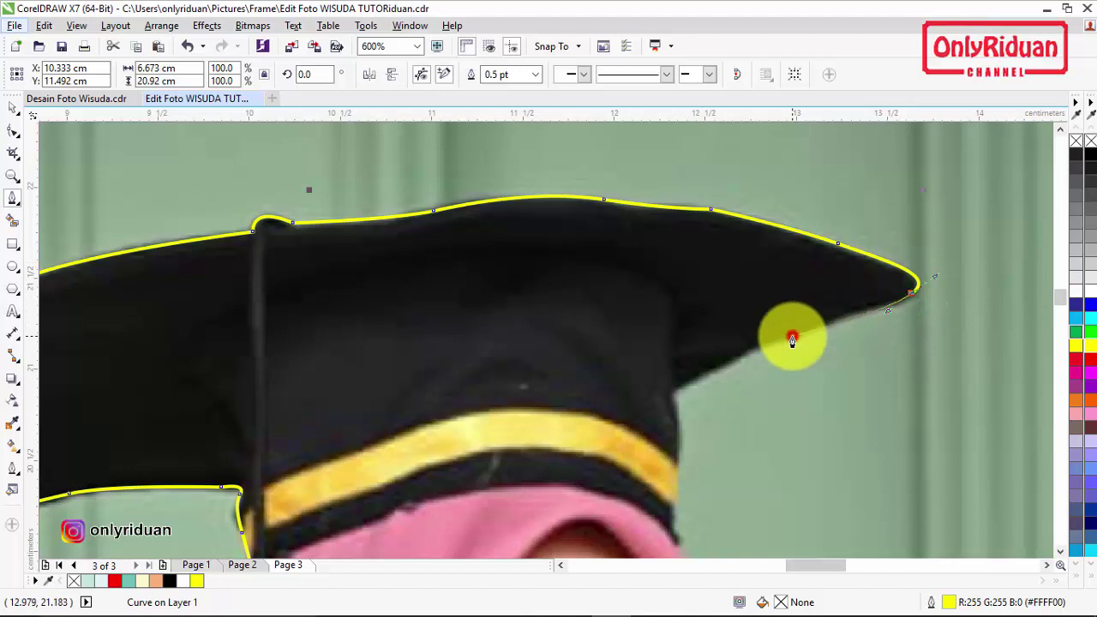
- Trace the rest of the mortarboard's right underside and the right side of the cap down to the headscarf
mouse_move(676, 394)
mouse_down()
mouse_move(671, 412)
mouse_move(681, 401)
mouse_up()
scroll(684, 400, down, 2)
click(679, 357)
drag(676, 447, 677, 462)
- Extend the Pen path down the right edge of the headscarf, past the cheek and along the jaw towards the chin
scroll(694, 372, down, 7)
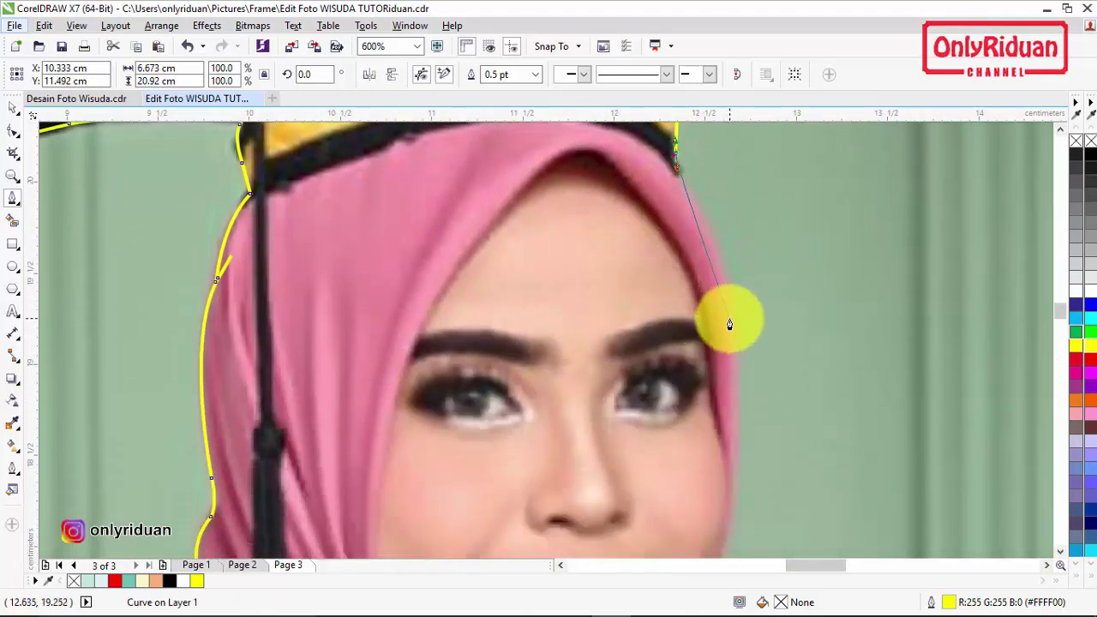
drag(730, 319, 738, 416)
scroll(742, 403, down, 3)
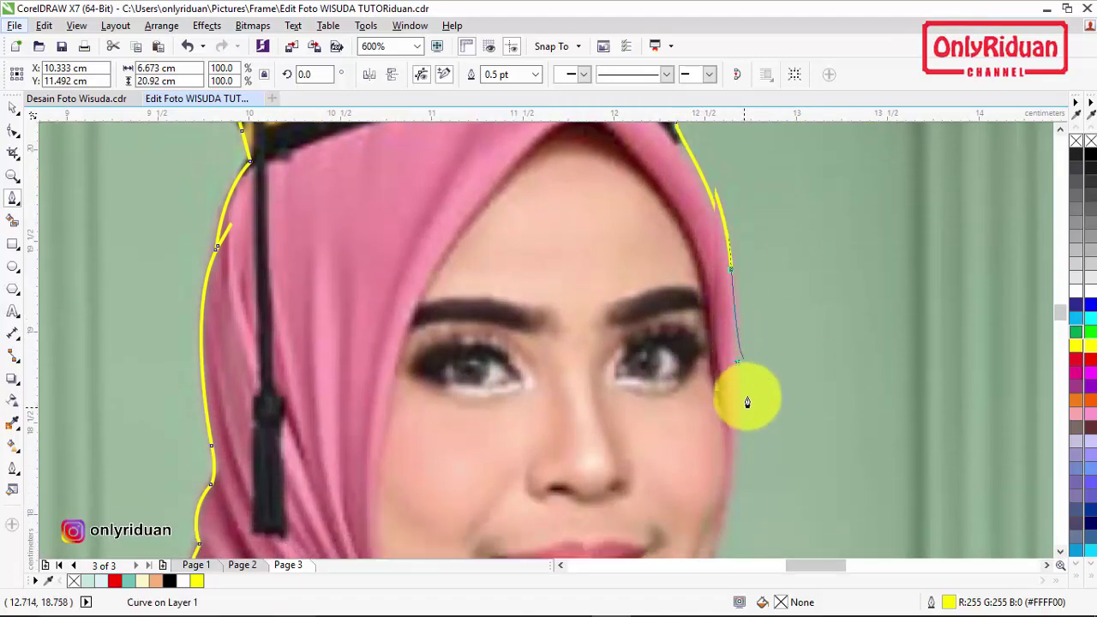
click(736, 354)
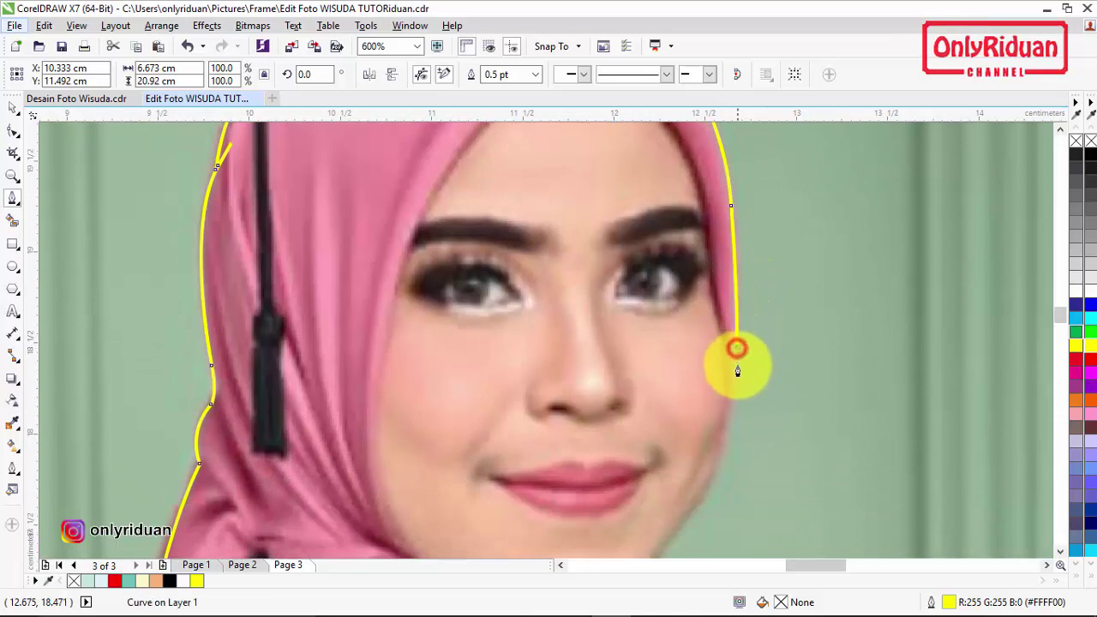
scroll(737, 362, down, 3)
drag(720, 371, 703, 420)
drag(658, 469, 654, 488)
- Trace from the jaw down the neck and blue sash edge, across the embroidered right shoulder to the gold sleeve trim
scroll(657, 458, down, 5)
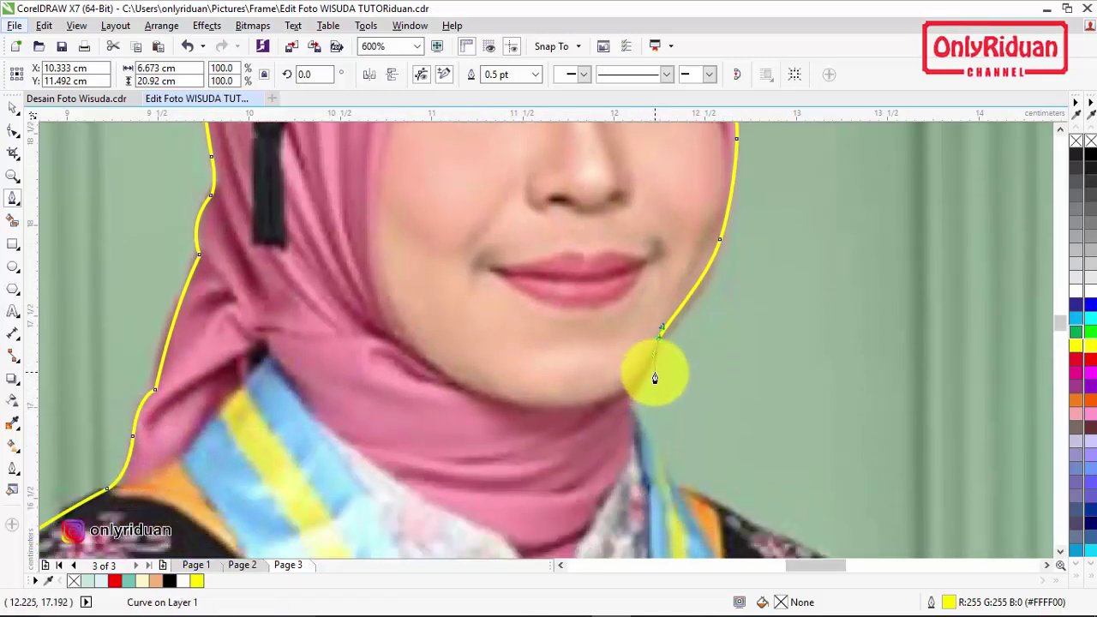
mouse_move(629, 400)
mouse_down()
mouse_move(610, 439)
mouse_move(627, 417)
mouse_up()
drag(669, 482, 681, 512)
scroll(686, 506, down, 8)
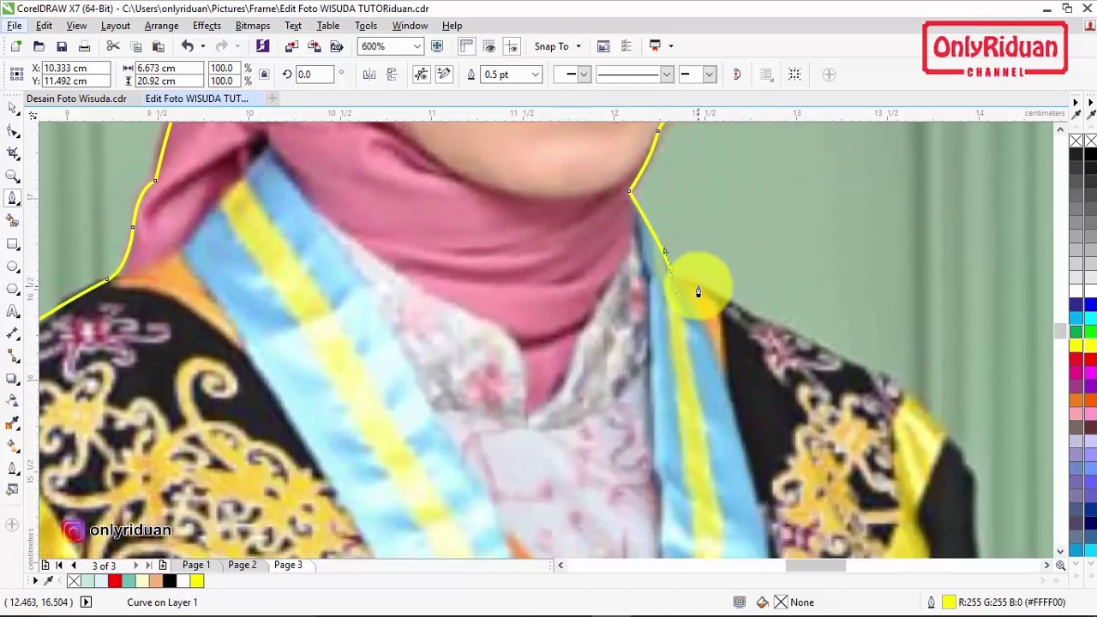
drag(739, 309, 758, 327)
drag(866, 368, 873, 372)
- Continue the path around the right shoulder and down the outer edge of the black sleeve to the hand
scroll(923, 411, down, 2)
mouse_move(967, 394)
mouse_down()
mouse_move(972, 437)
mouse_move(1001, 436)
mouse_move(1026, 460)
mouse_up()
scroll(979, 433, down, 4)
scroll(1023, 451, right, 5)
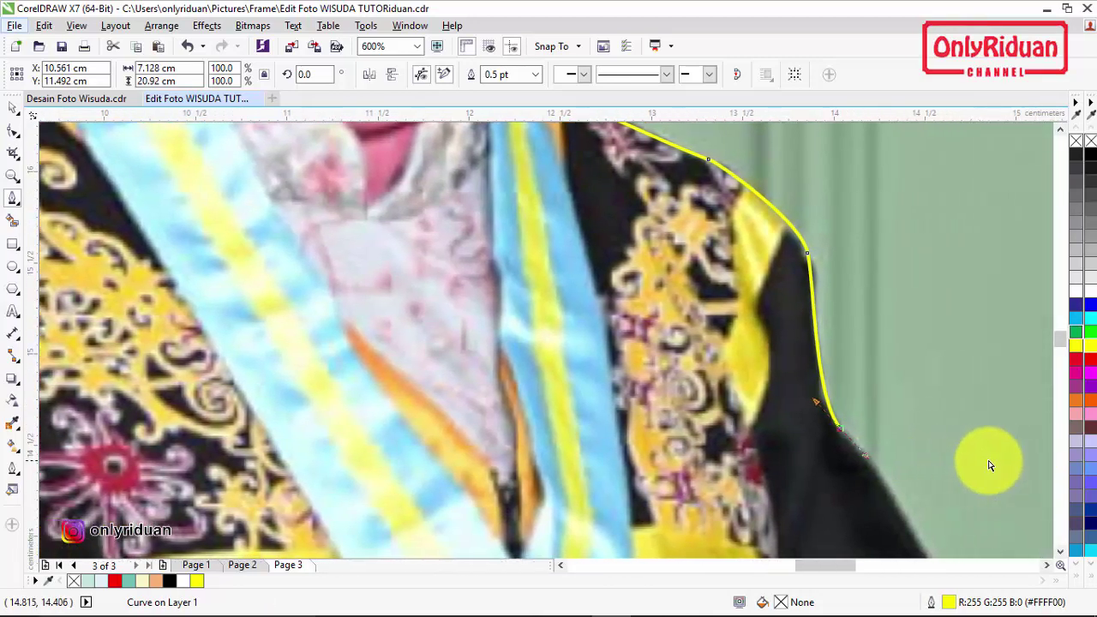
scroll(716, 352, down, 7)
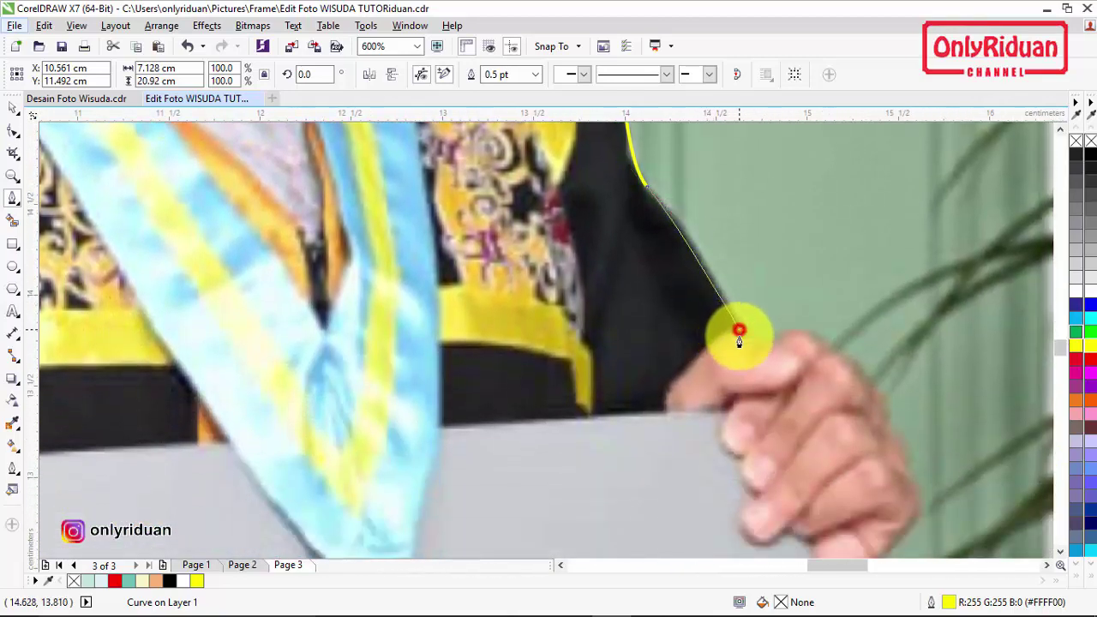
mouse_move(739, 330)
mouse_down()
mouse_move(734, 360)
mouse_move(737, 331)
mouse_up()
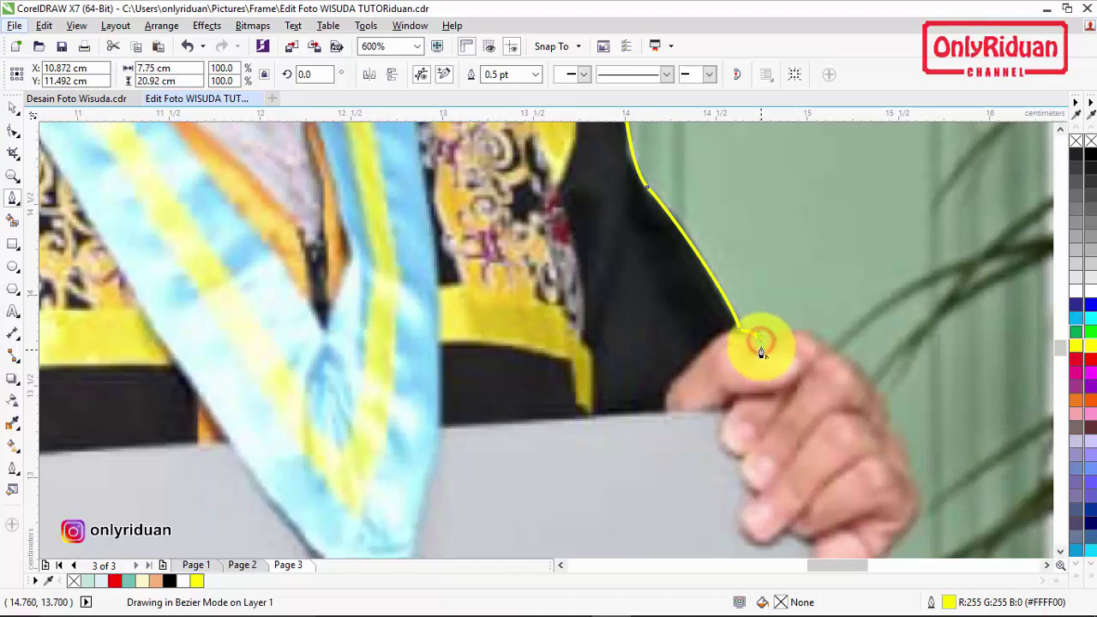
- Trace the outer contour of the right hand, around the knuckles to the fingertip at the gray folder's edge
click(762, 348)
mouse_move(832, 352)
mouse_down()
mouse_move(852, 385)
mouse_move(830, 355)
mouse_up()
mouse_move(886, 430)
mouse_down()
mouse_move(887, 483)
mouse_move(906, 490)
mouse_move(901, 514)
mouse_move(908, 489)
mouse_up()
scroll(981, 362, down, 1)
scroll(981, 362, down, 3)
mouse_move(896, 346)
mouse_down()
mouse_move(854, 397)
mouse_move(856, 384)
mouse_up()
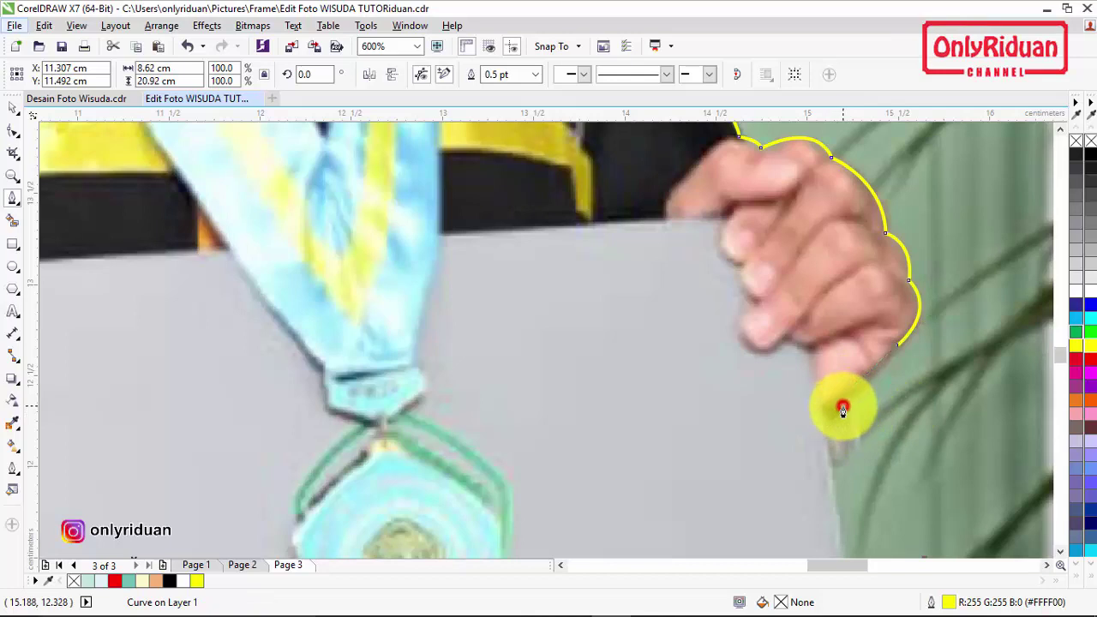
- Continue the Pen path from the right hand's fingertip down the gray folder's right edge to its lower corner
scroll(866, 439, down, 2)
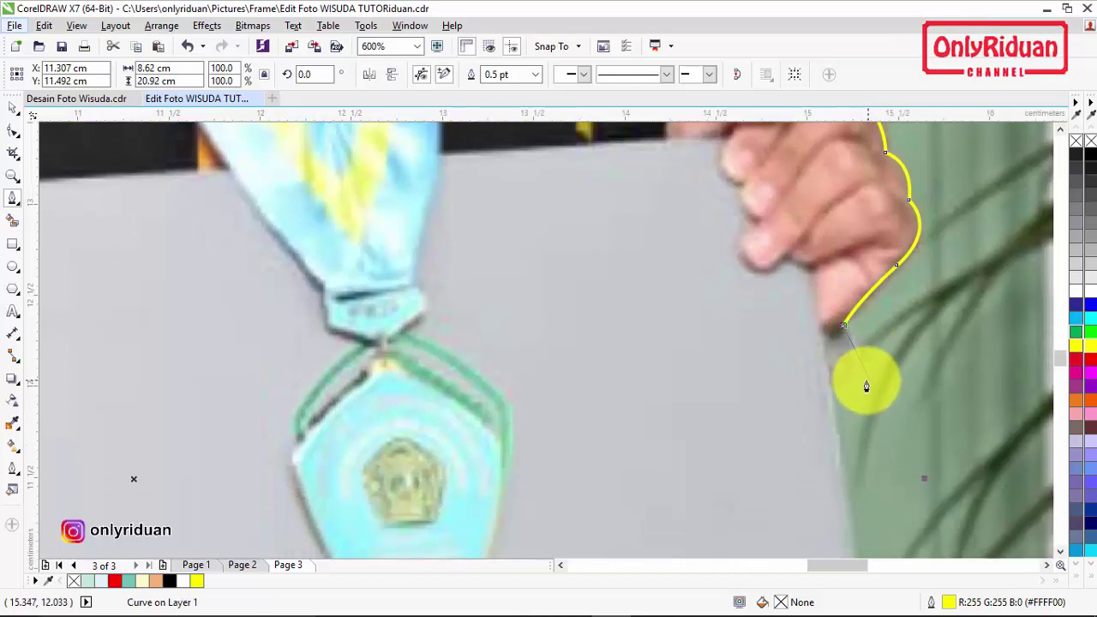
drag(830, 387, 778, 402)
scroll(823, 386, down, 2)
scroll(830, 374, down, 2)
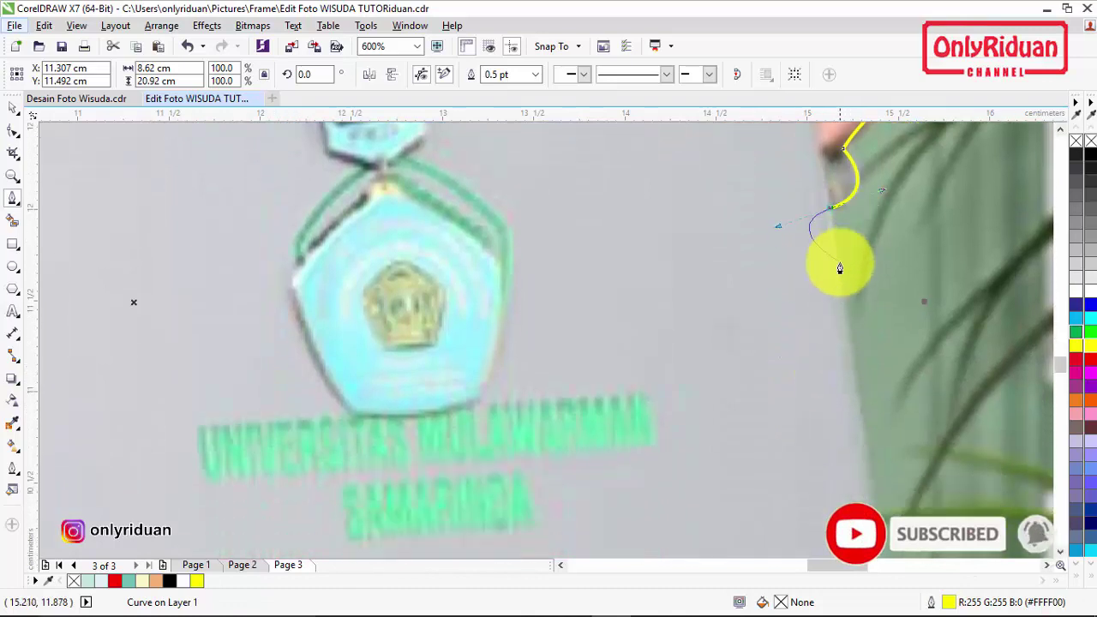
click(830, 209)
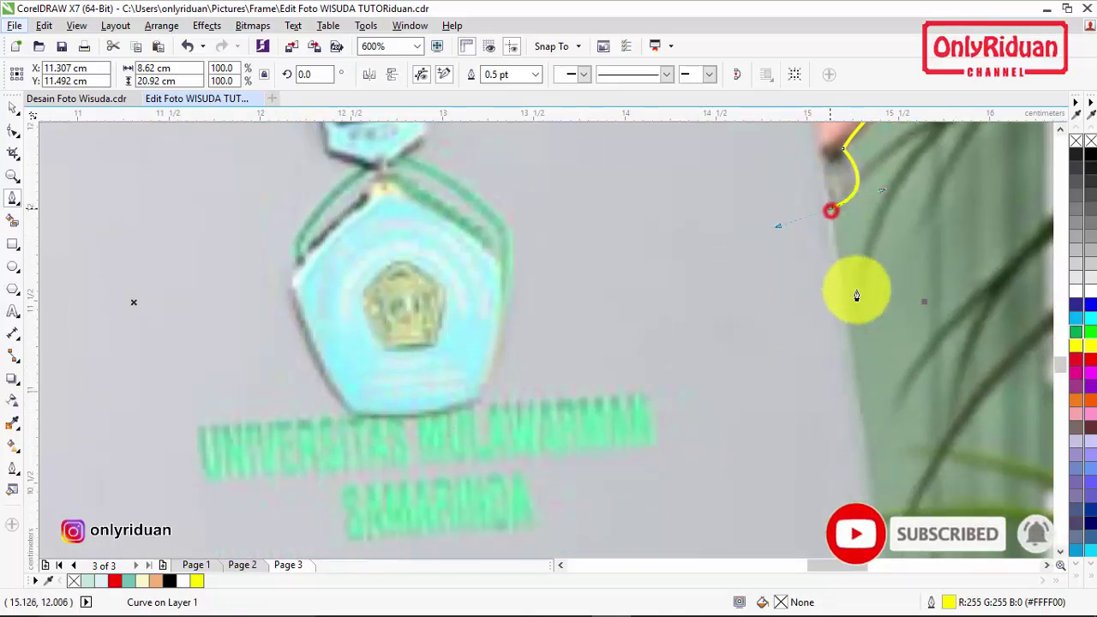
click(864, 429)
scroll(864, 430, down, 4)
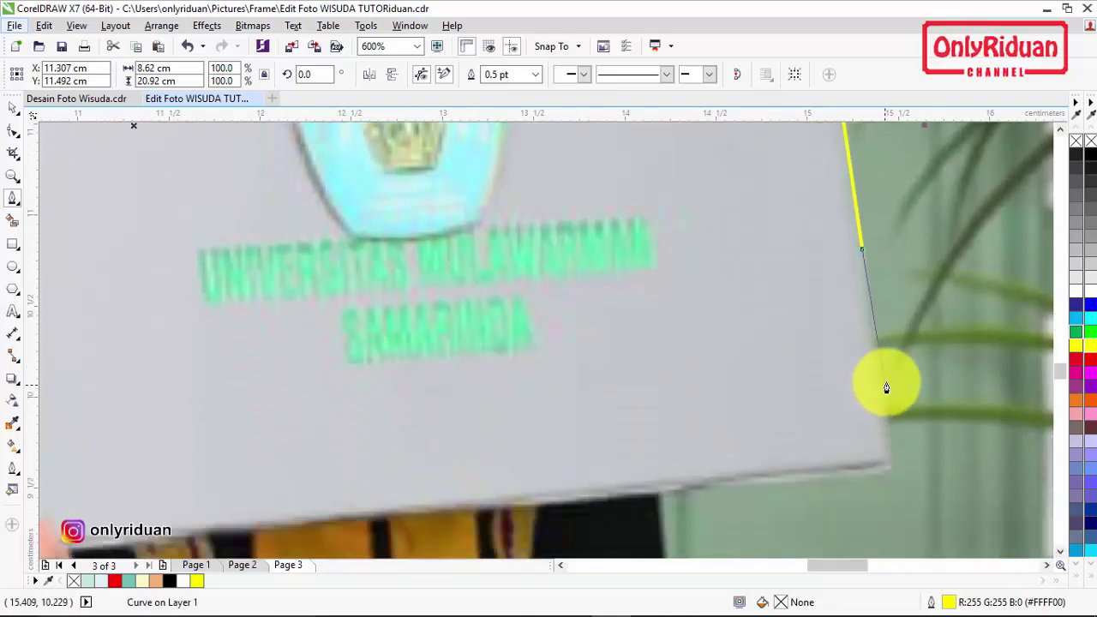
click(888, 465)
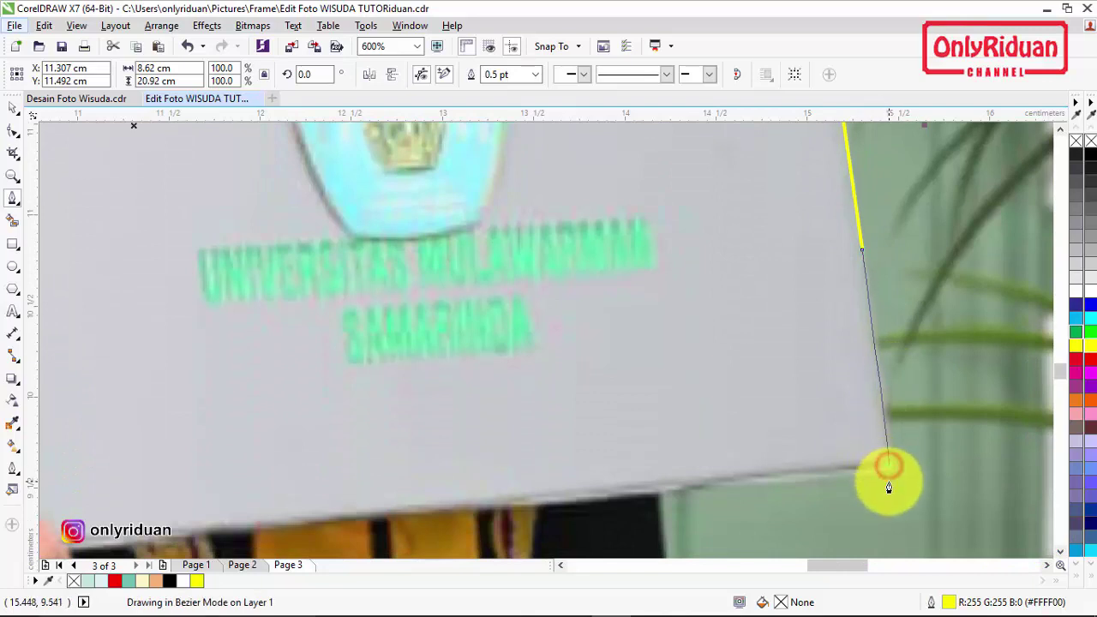
- Trace along the folder's bottom edge to the black gown, ending in a corner node without a curve handle
drag(660, 496, 594, 517)
scroll(705, 438, down, 3)
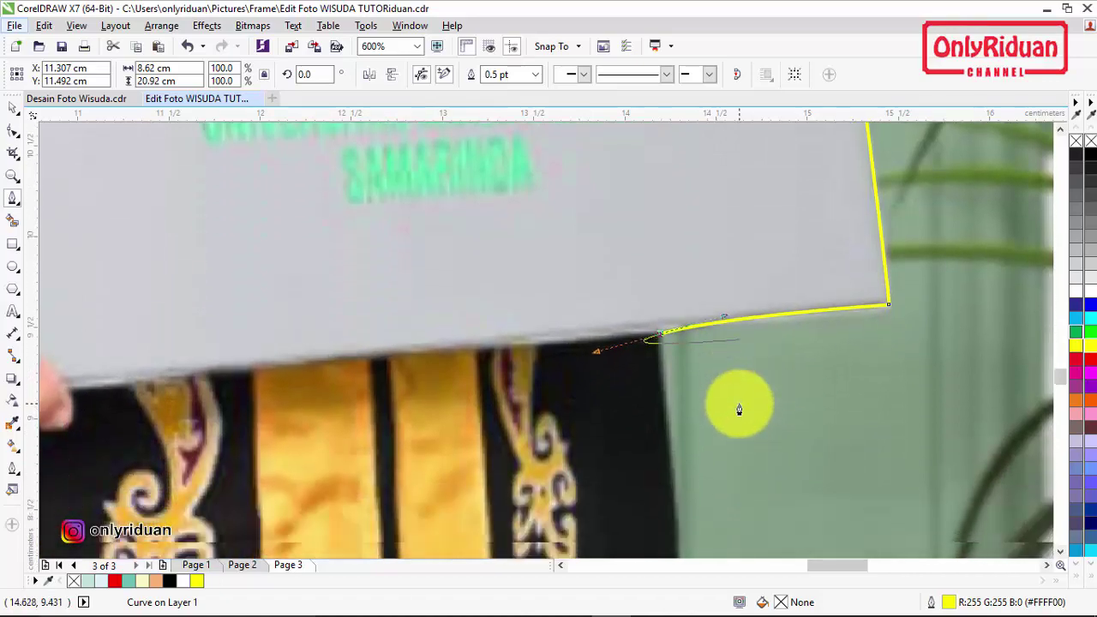
scroll(737, 407, down, 4)
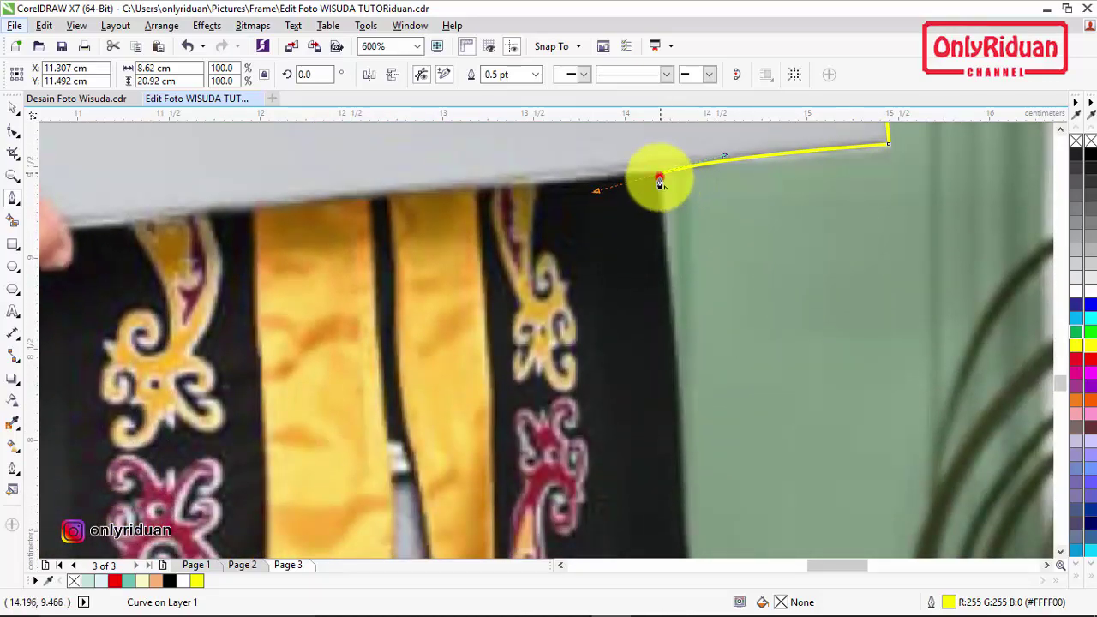
click(660, 181)
- Extend the path down the right edge of the black gown towards the hem
scroll(674, 314, down, 2)
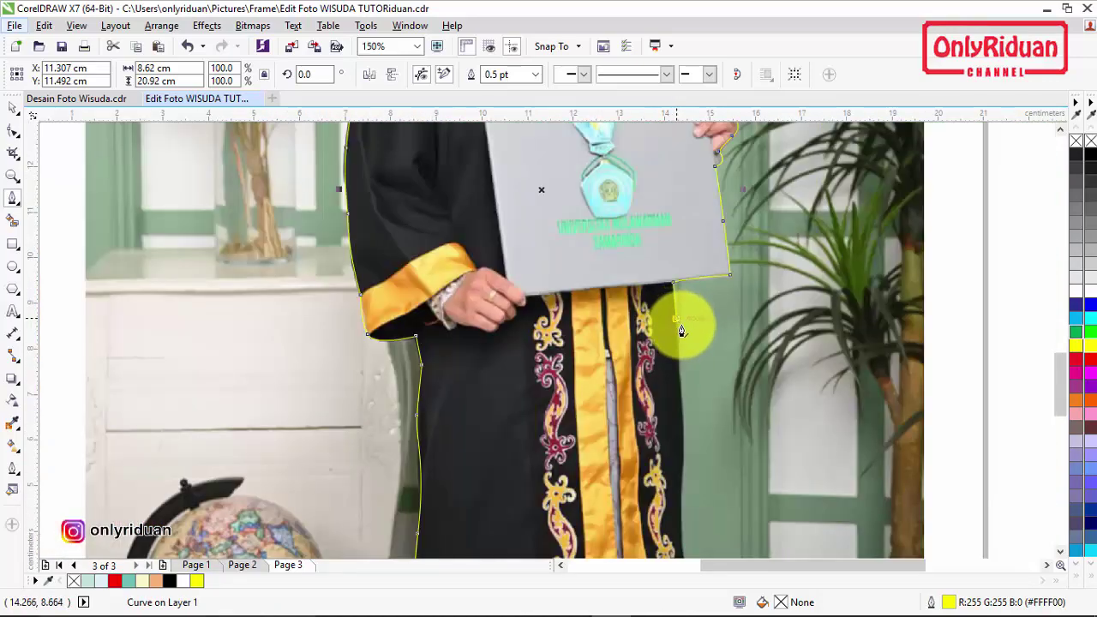
scroll(685, 317, down, 3)
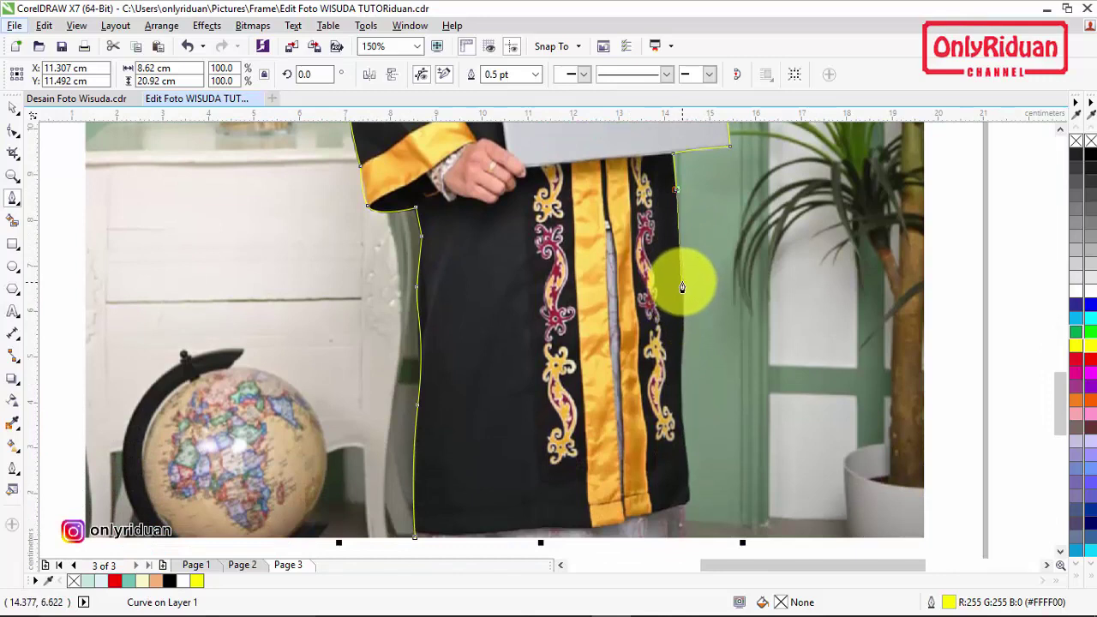
double_click(682, 285)
drag(680, 351, 681, 386)
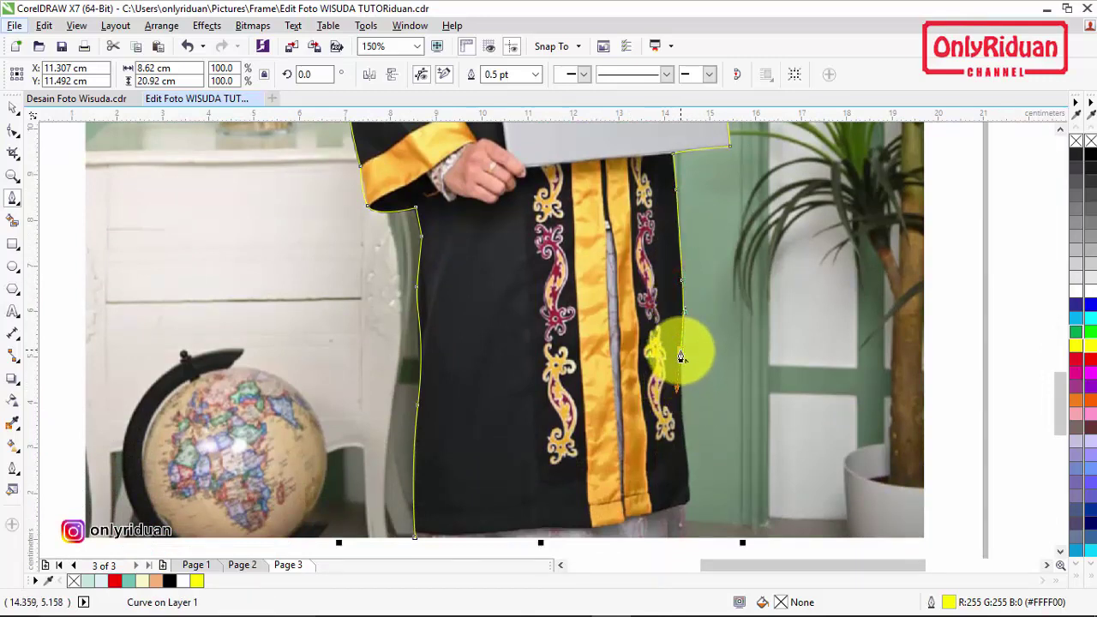
drag(683, 442, 688, 478)
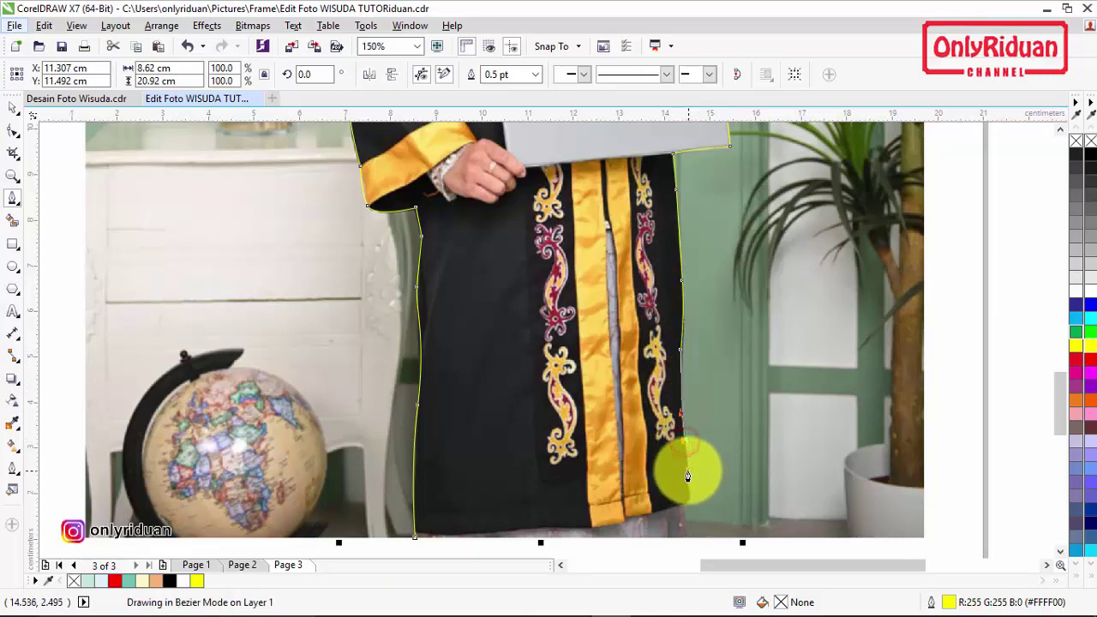
- Trace around the gown's lower right hem and close the outline along the photo's bottom edge at the starting node
scroll(691, 478, down, 2)
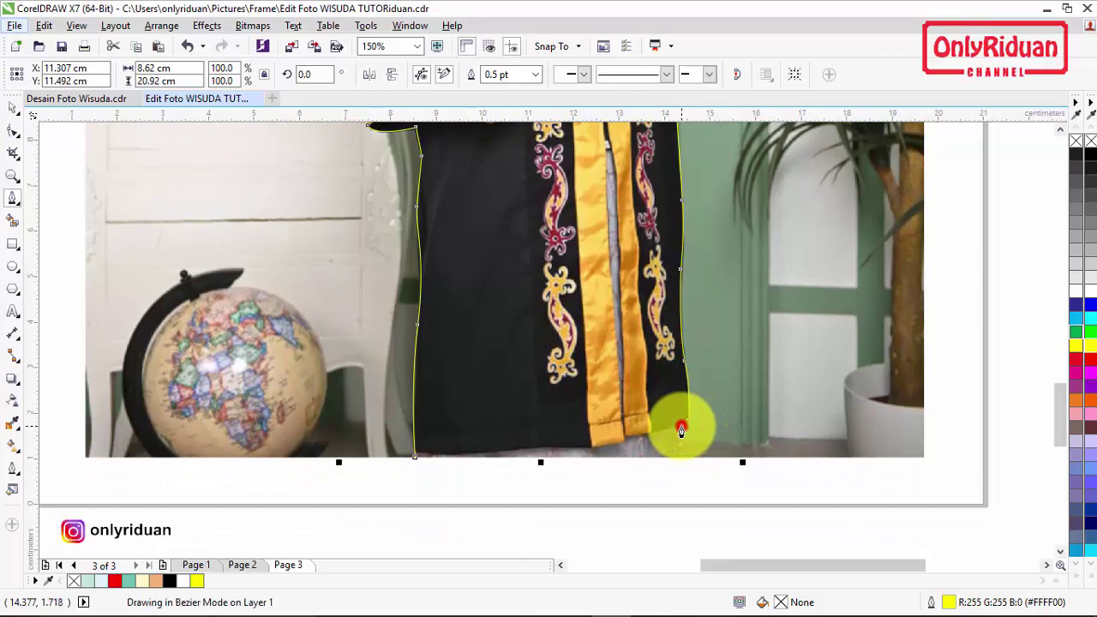
click(681, 428)
click(685, 464)
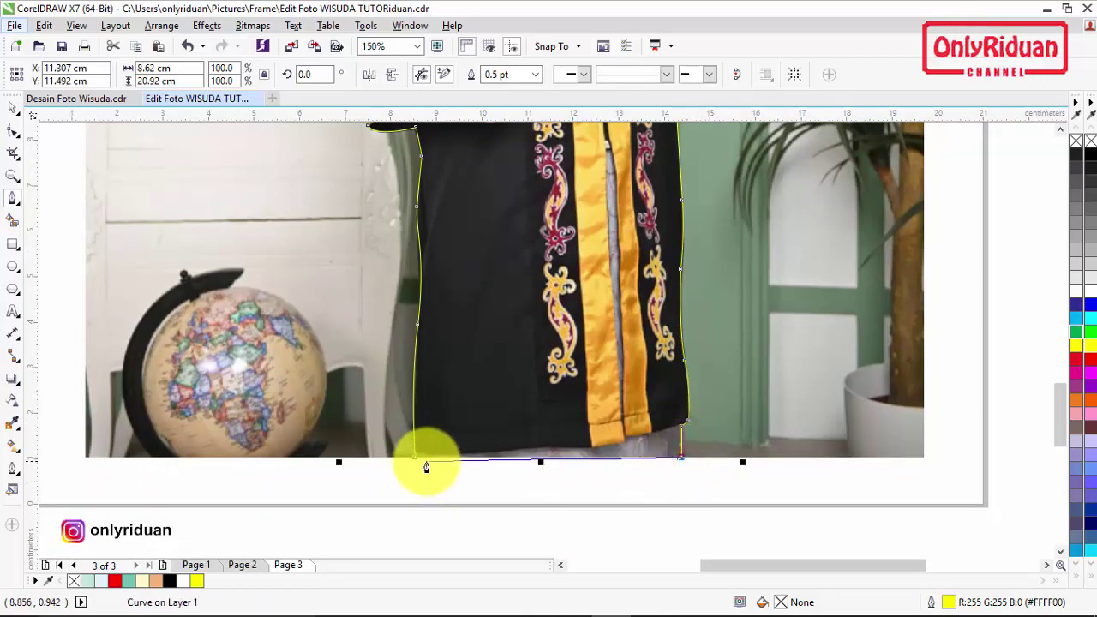
click(414, 456)
- Intersect the photo with the traced outline, and move the original photo off the page to the right
scroll(441, 441, down, 4)
scroll(444, 439, up, 2)
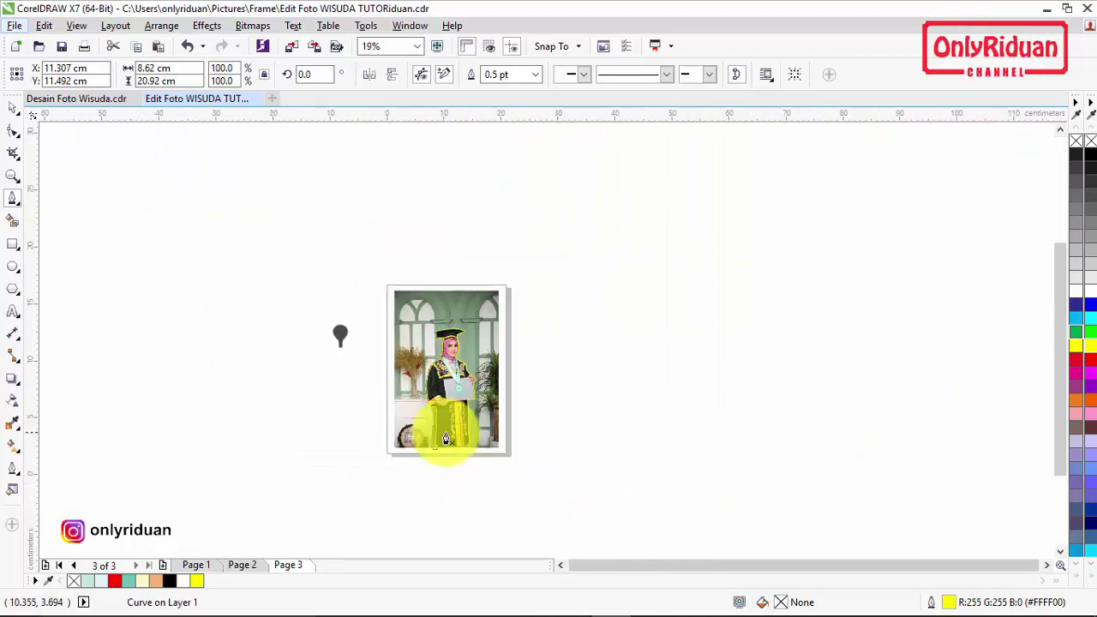
click(13, 107)
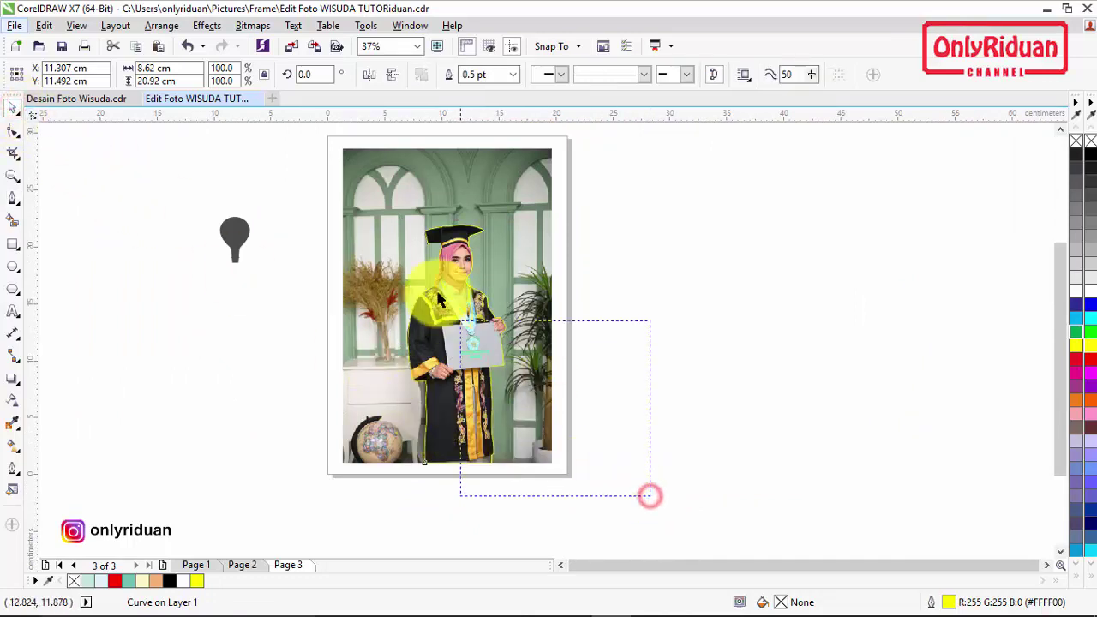
drag(325, 139, 326, 140)
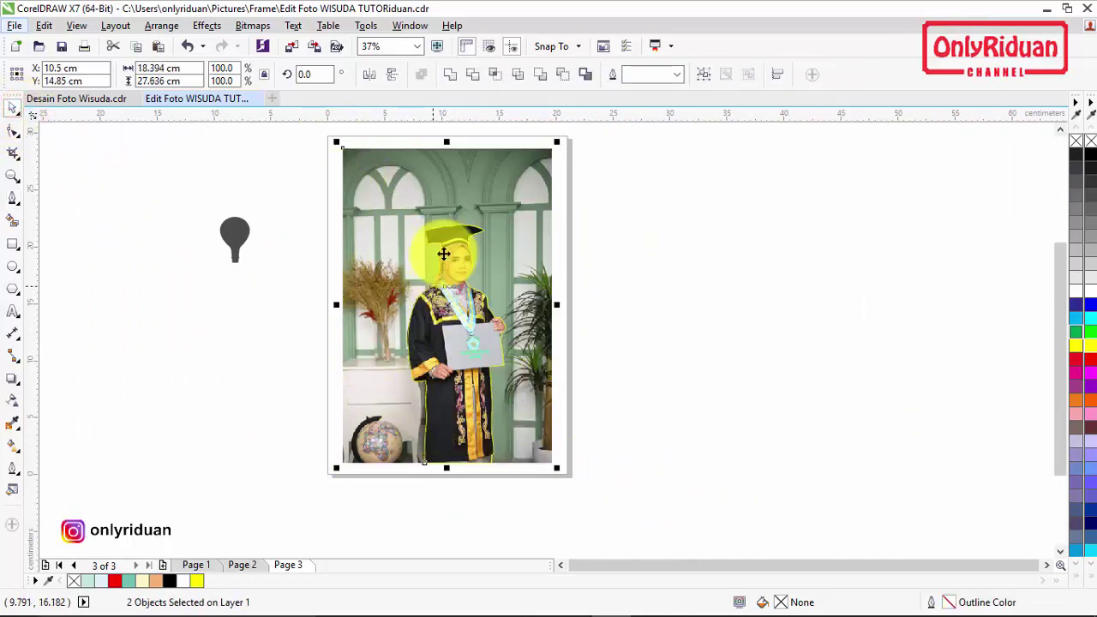
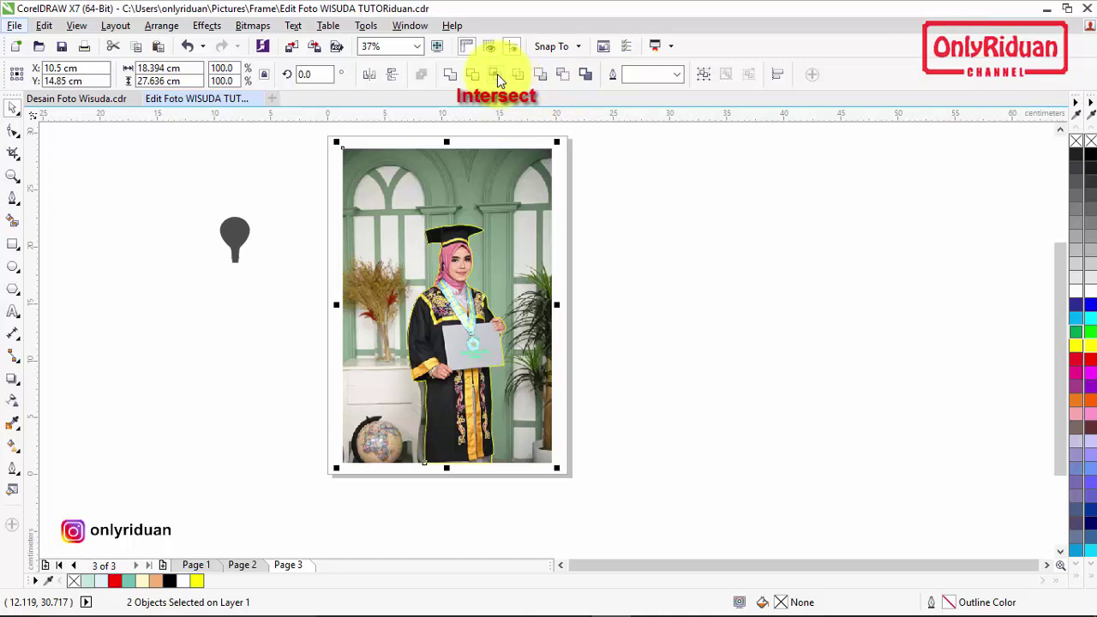
click(498, 77)
click(637, 247)
drag(370, 168, 740, 208)
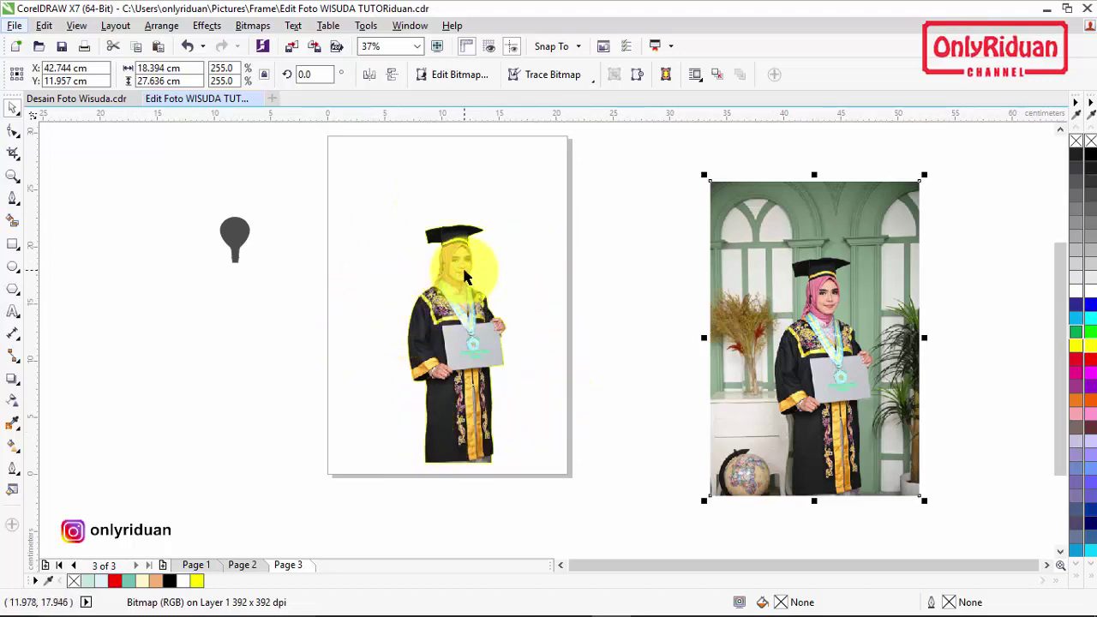
- Copy the cut-out graduate together with her yellow outline onto Page 1
drag(595, 529, 360, 197)
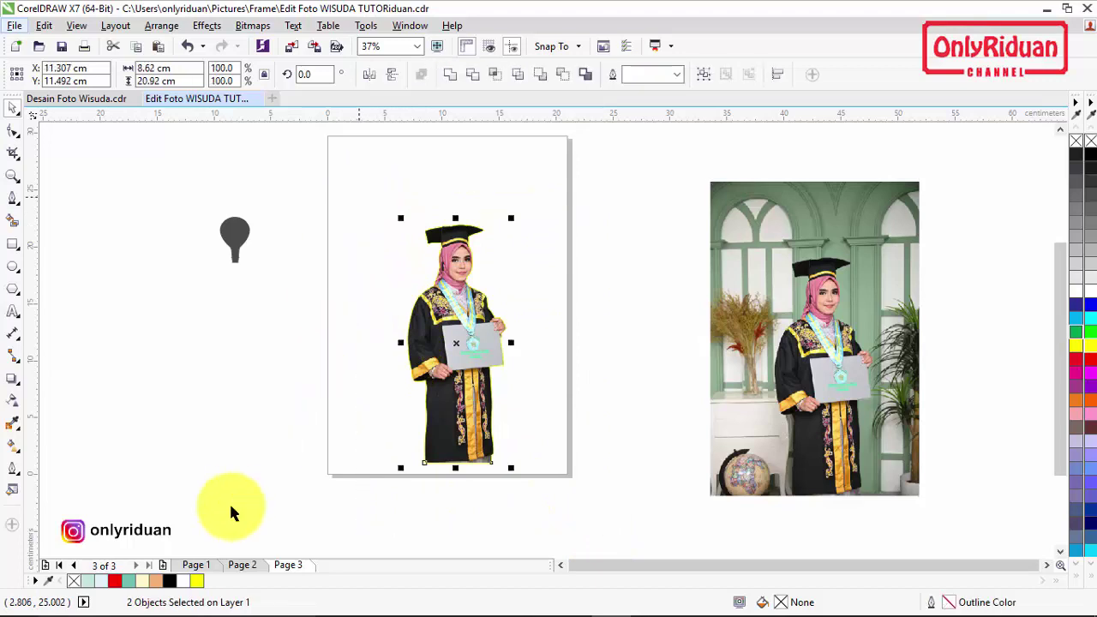
click(213, 565)
key(ctrl+v)
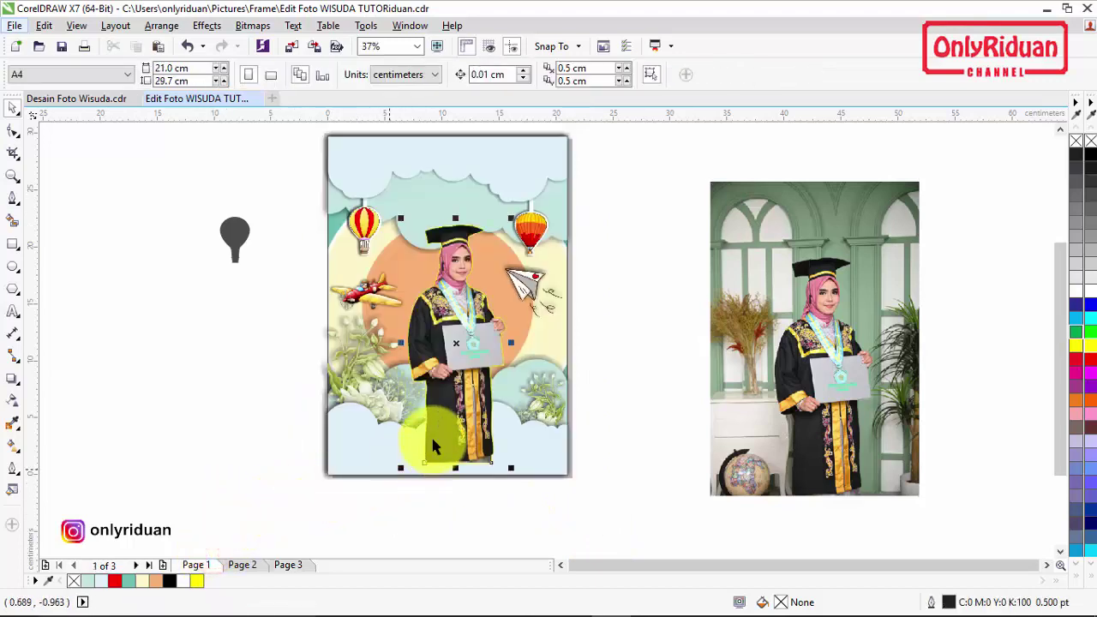
- Enlarge the cut-out graduate and outline to about 10.34 × 25.1 cm and nudge them right to X 10.956 cm
drag(400, 219, 364, 180)
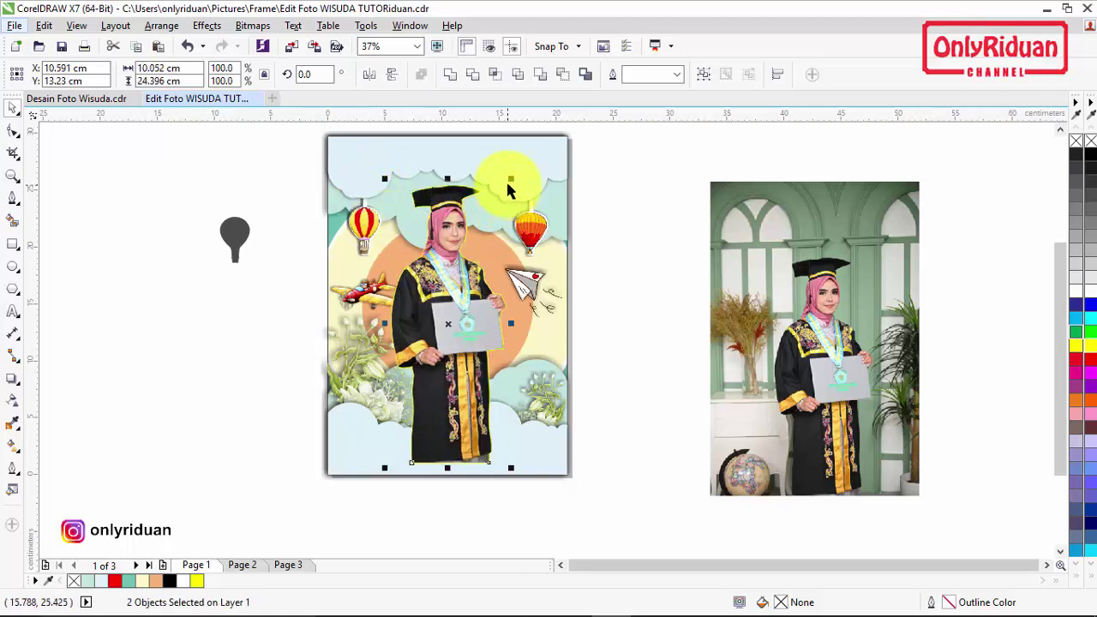
drag(509, 181, 515, 171)
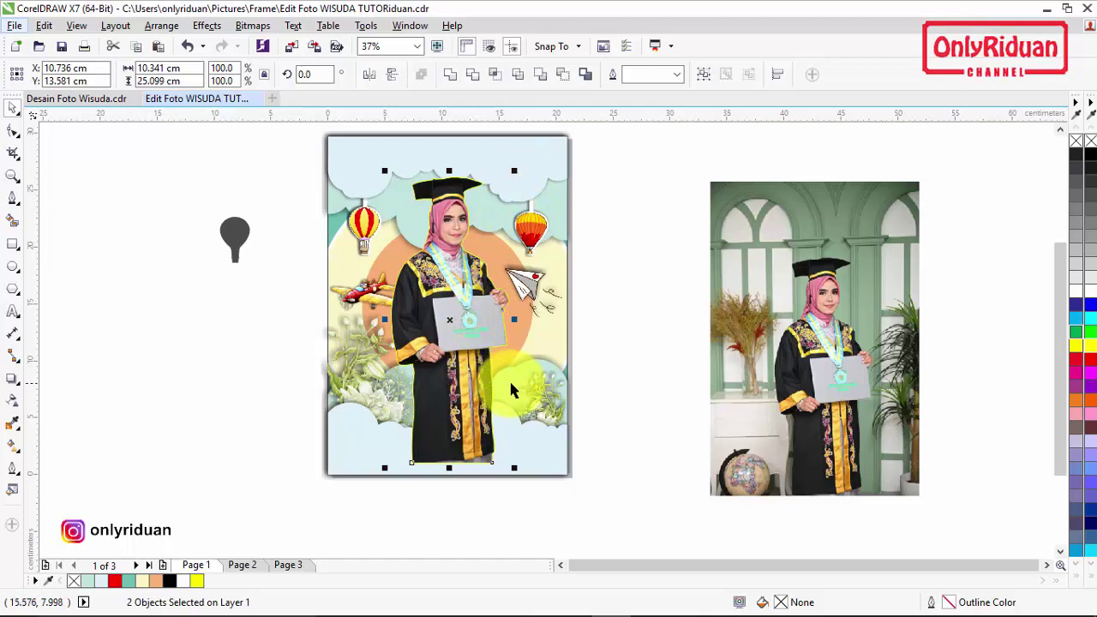
key(Right)
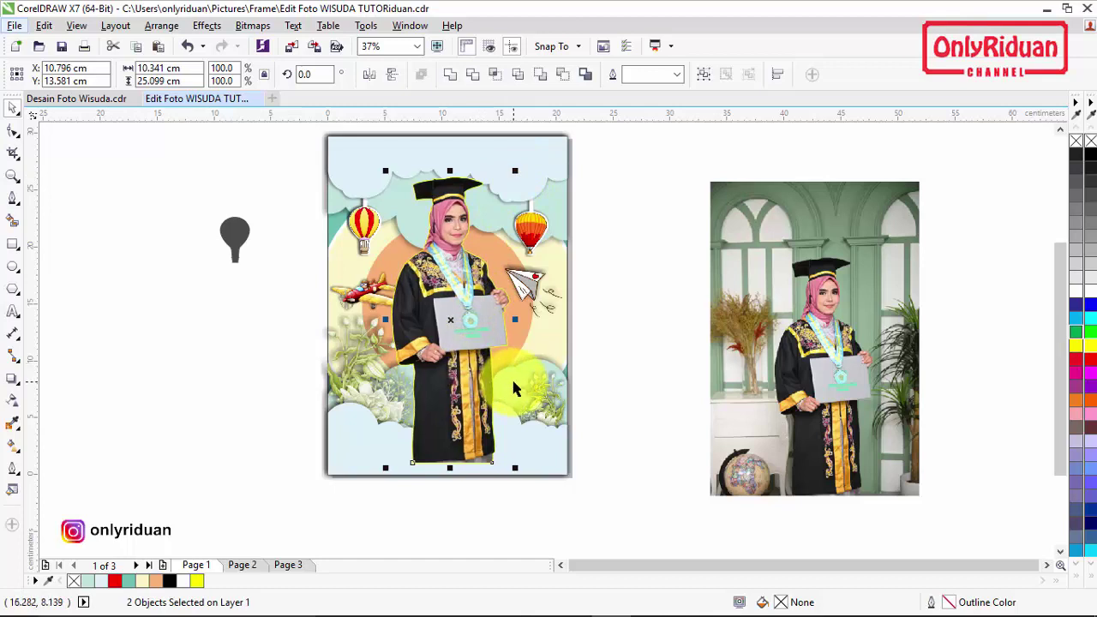
key(Right)
key(Right)
key(Right)
key(Right)
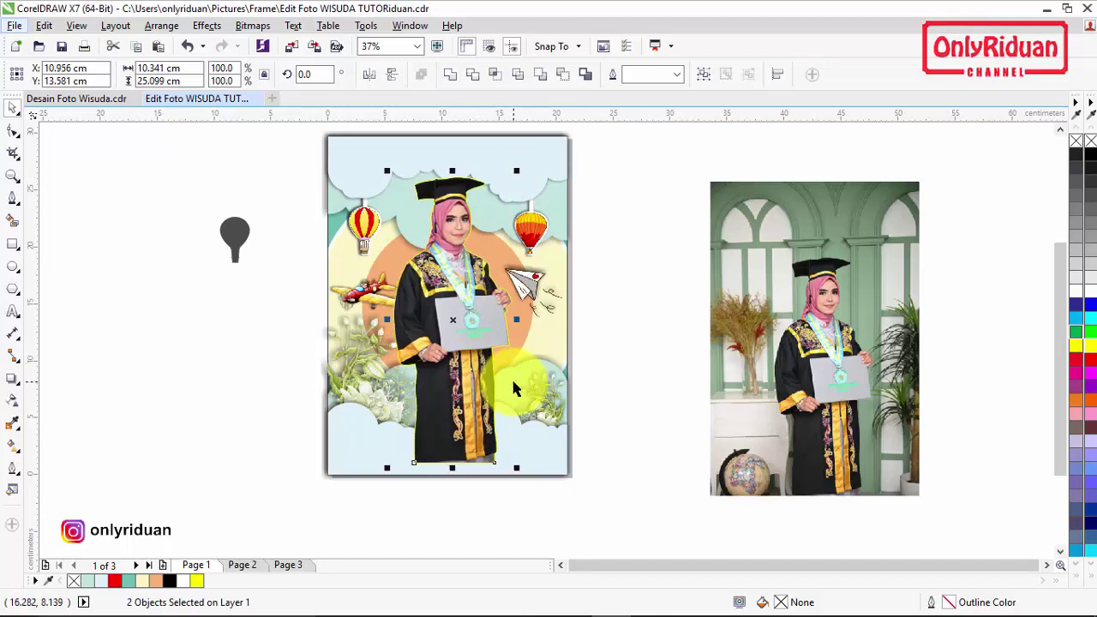
- Bring the pale blue cloud at the bottom of the design to the front of the page, over the gown's hem
click(546, 459)
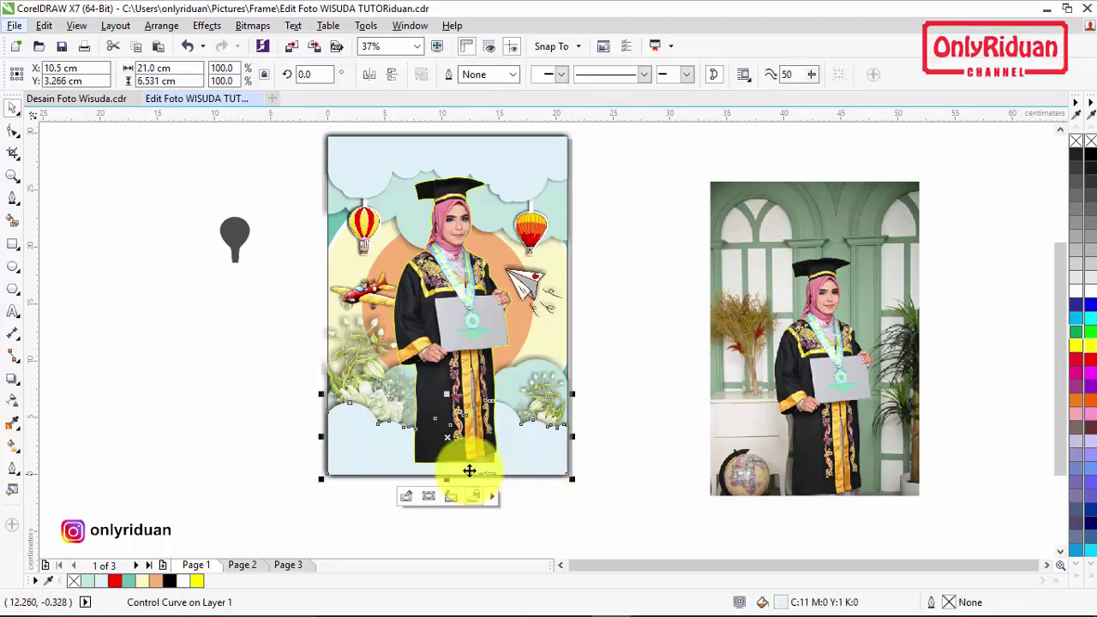
scroll(468, 472, up, 2)
right_click(595, 421)
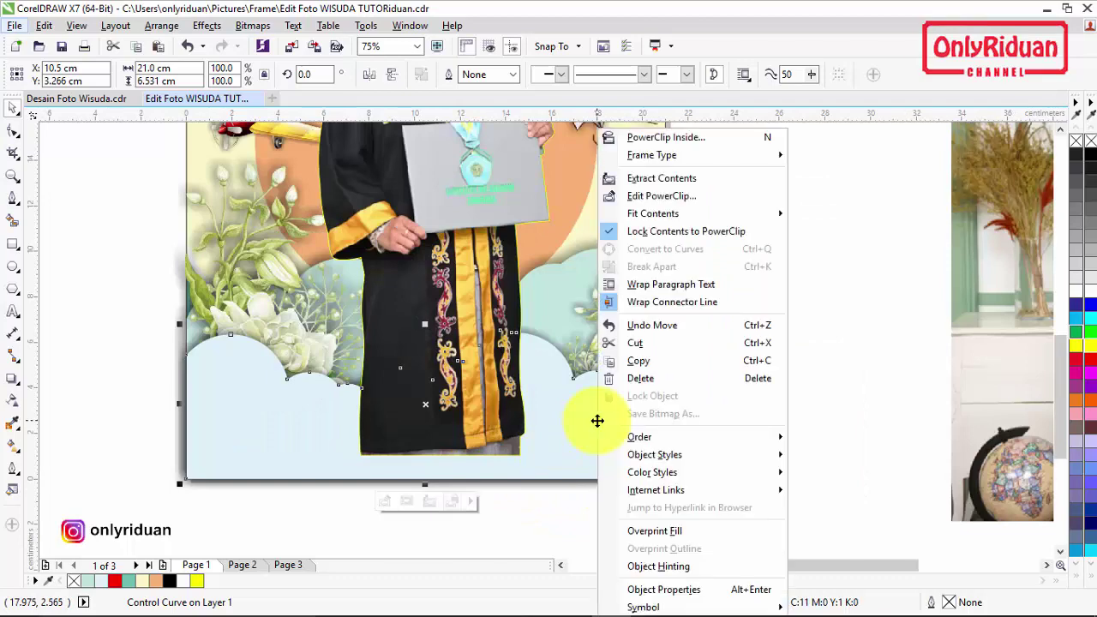
mouse_move(677, 438)
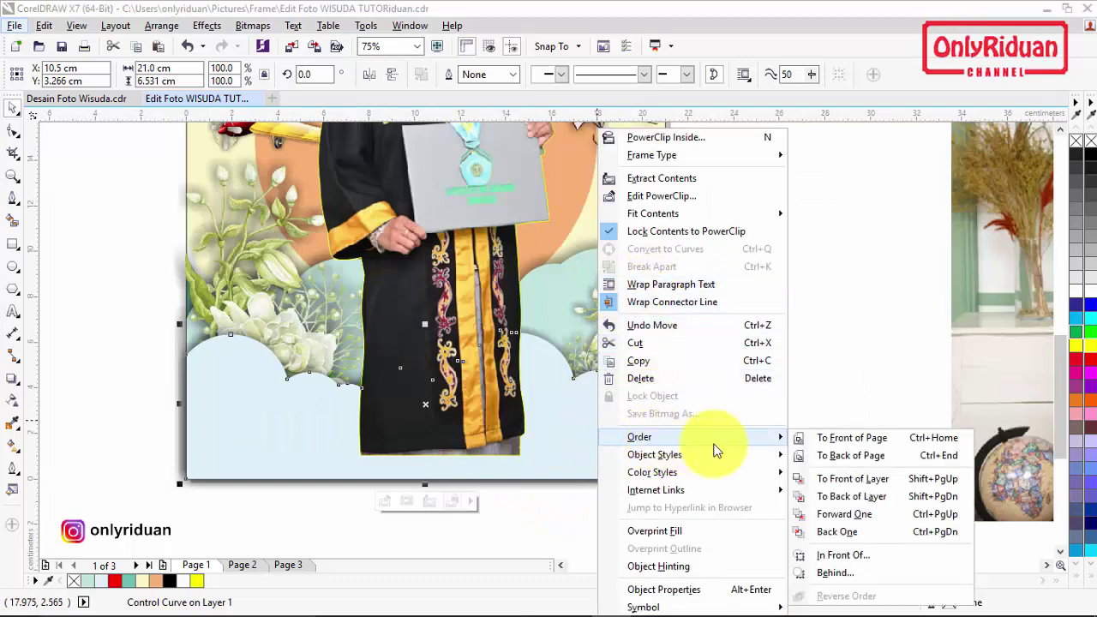
click(847, 441)
scroll(502, 460, down, 2)
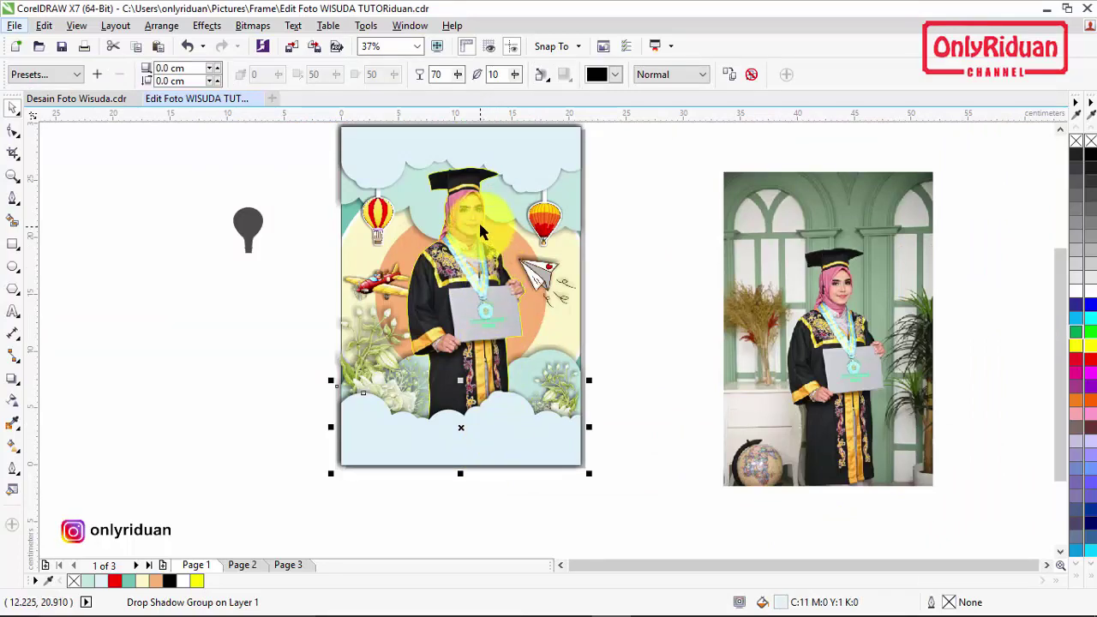
- Give the traced outline around the graduate a white color and a 2.0 pt width
scroll(484, 227, up, 4)
scroll(490, 242, down, 2)
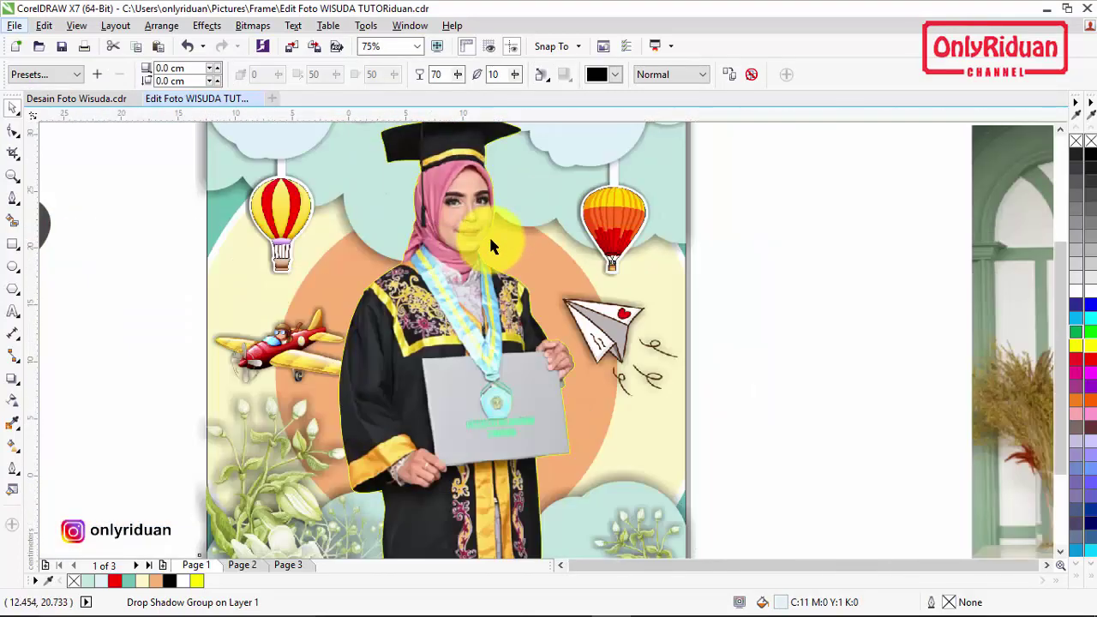
scroll(488, 243, up, 1)
scroll(489, 247, up, 1)
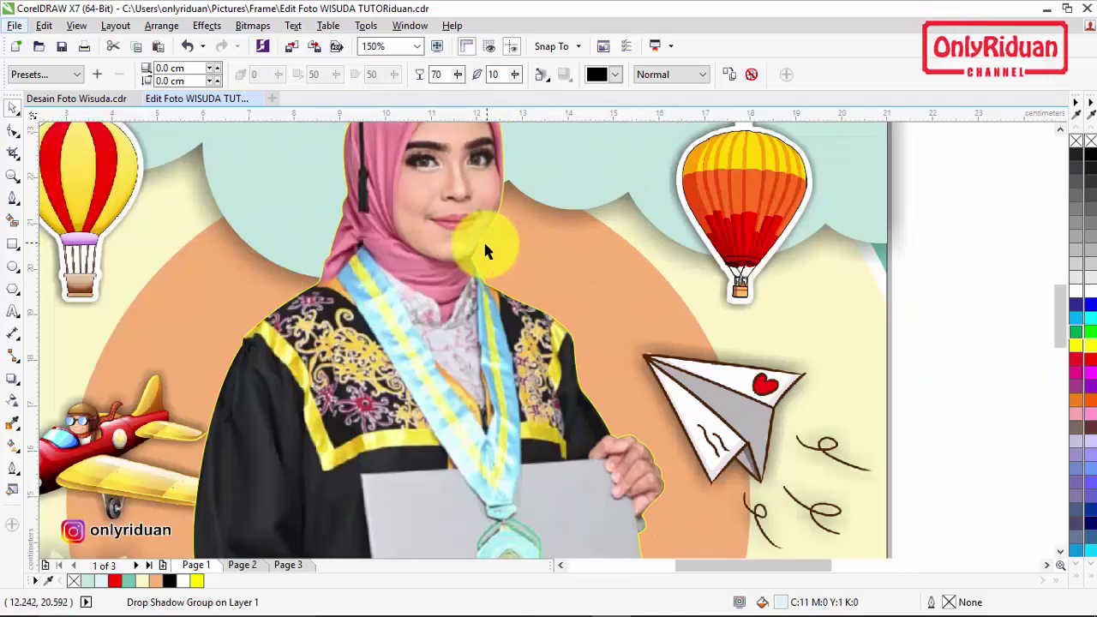
click(475, 260)
ctrl+click(478, 253)
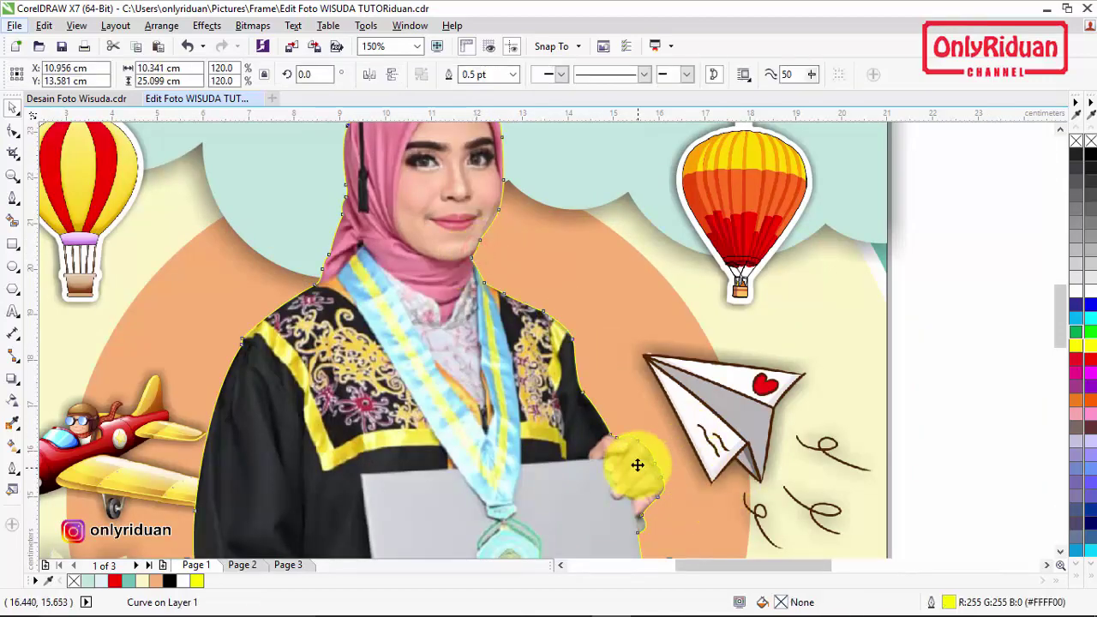
double_click(952, 605)
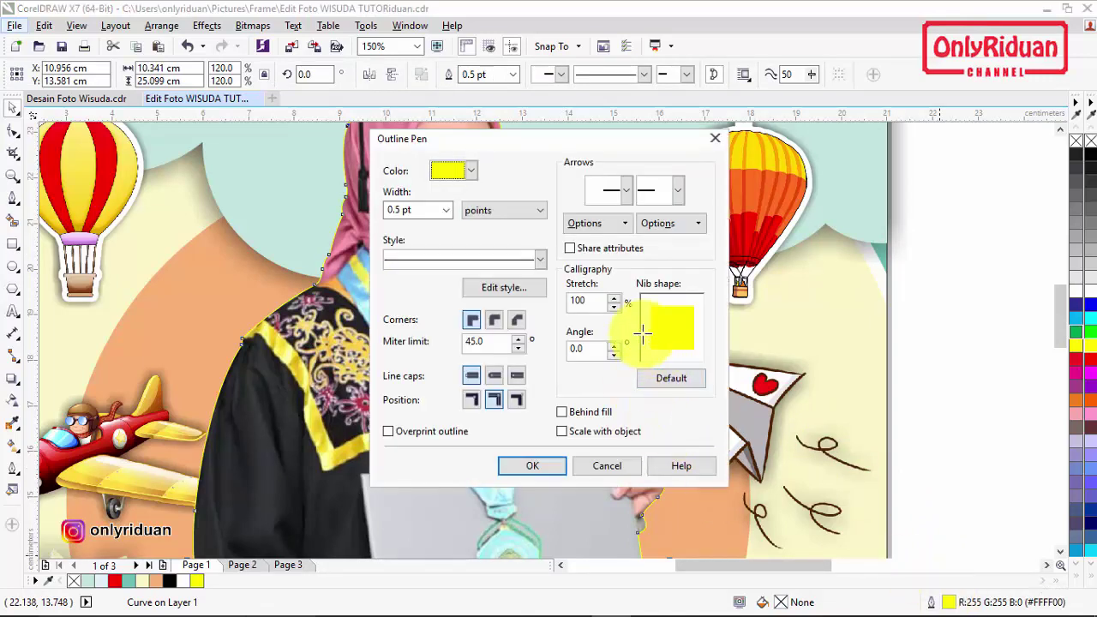
drag(541, 146, 509, 158)
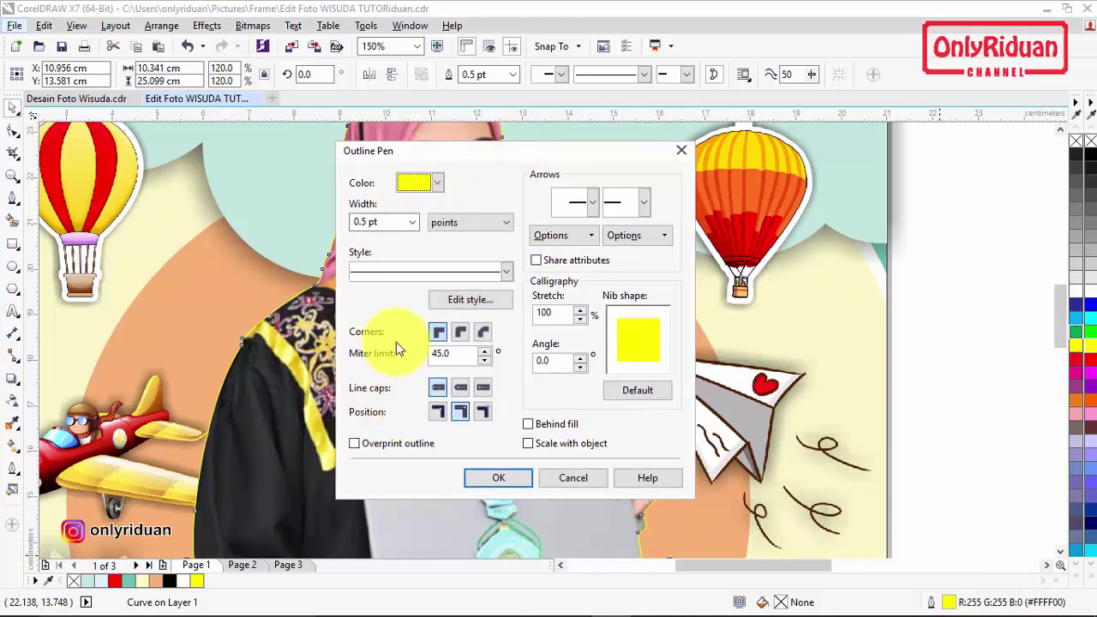
click(413, 222)
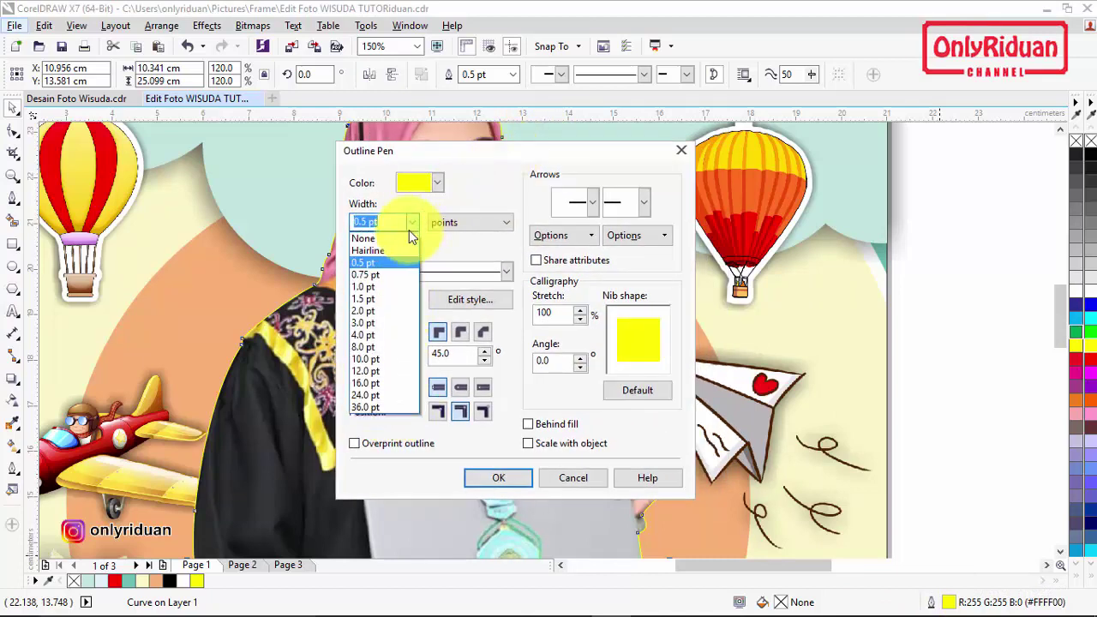
click(365, 310)
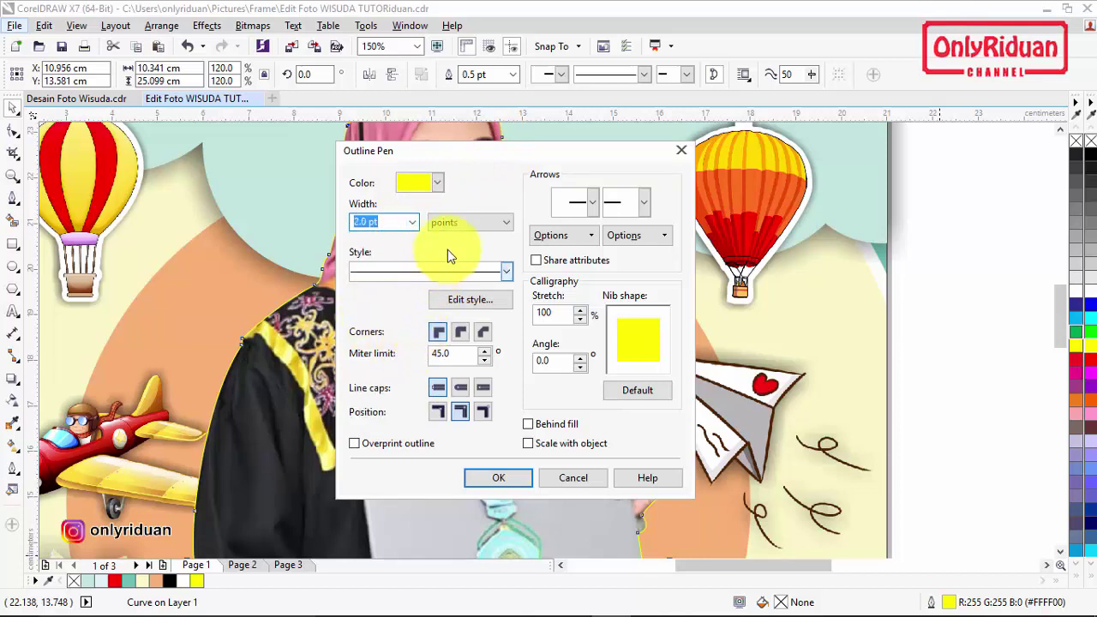
click(439, 186)
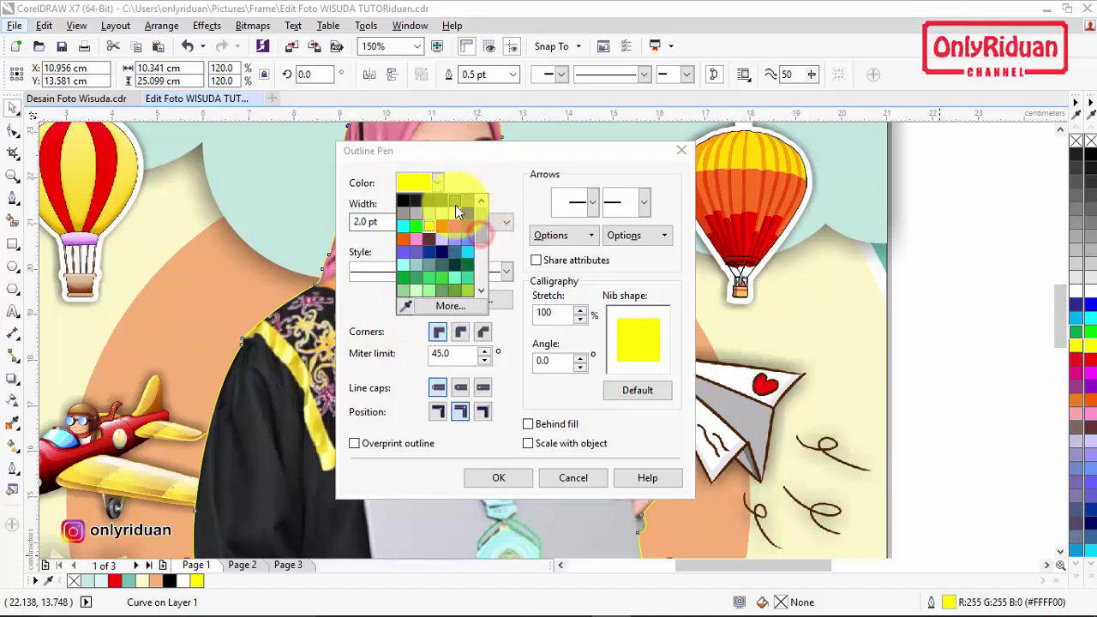
click(453, 218)
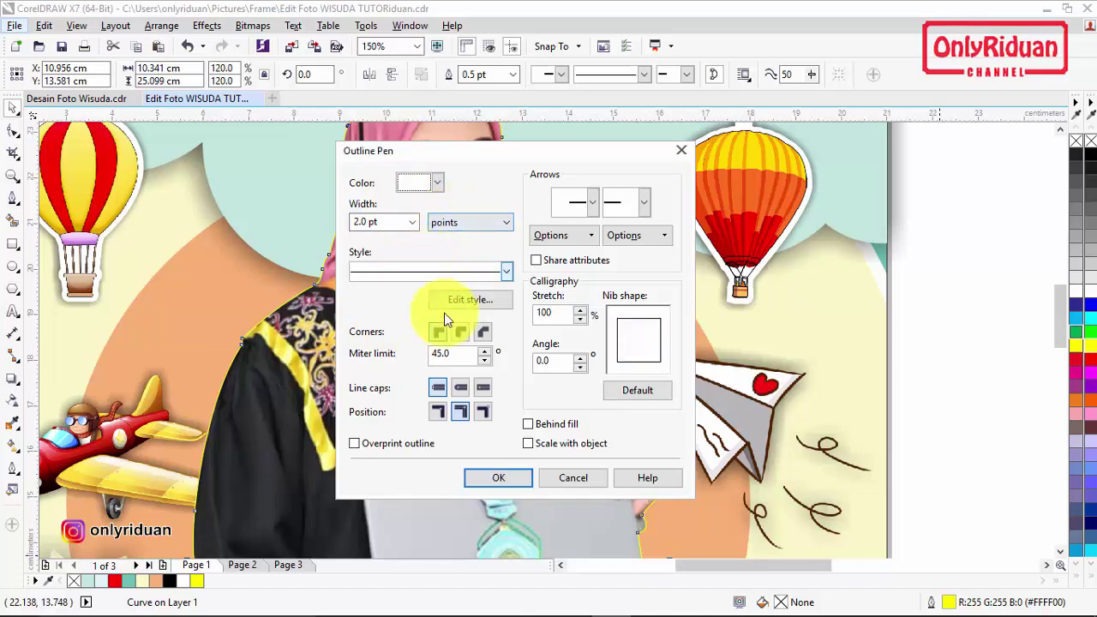
click(495, 477)
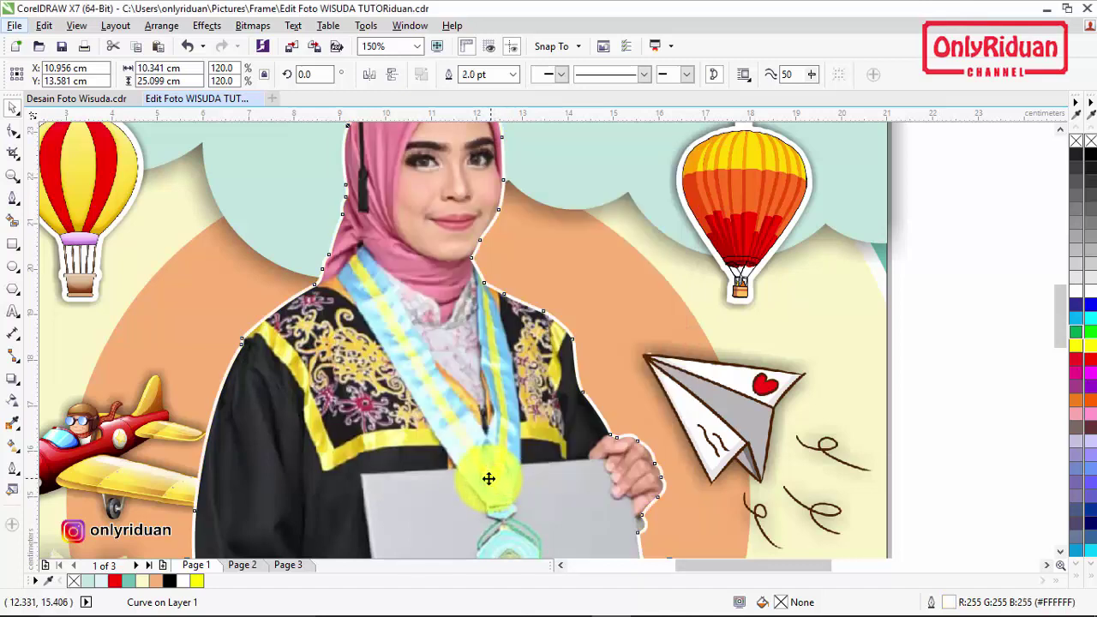
- Examine the white outline around the graduate's cap, face, hands and gown up close and across the whole design
scroll(454, 245, down, 1)
scroll(455, 170, up, 2)
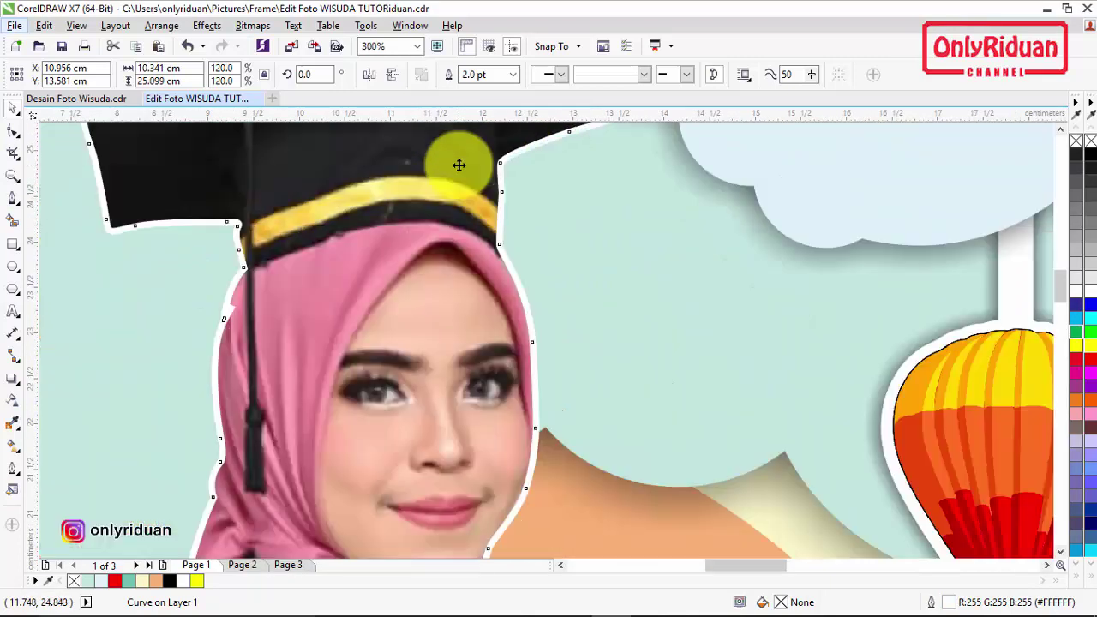
scroll(458, 165, up, 1)
scroll(459, 165, down, 1)
scroll(460, 166, down, 2)
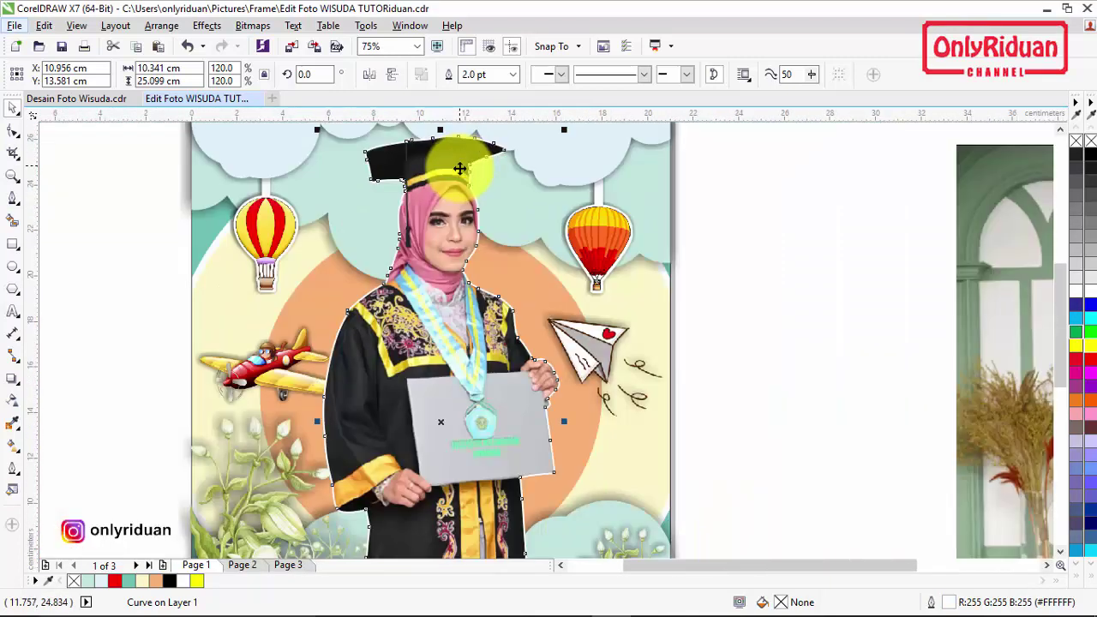
scroll(491, 478, down, 1)
scroll(490, 479, up, 1)
scroll(495, 407, up, 1)
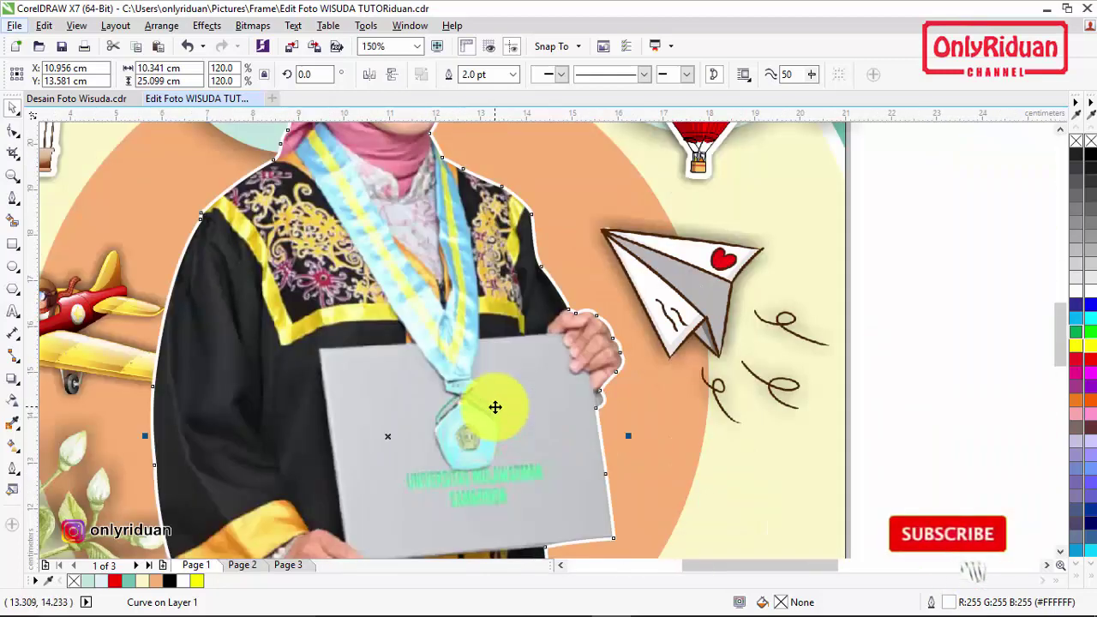
scroll(495, 407, down, 1)
scroll(496, 407, down, 1)
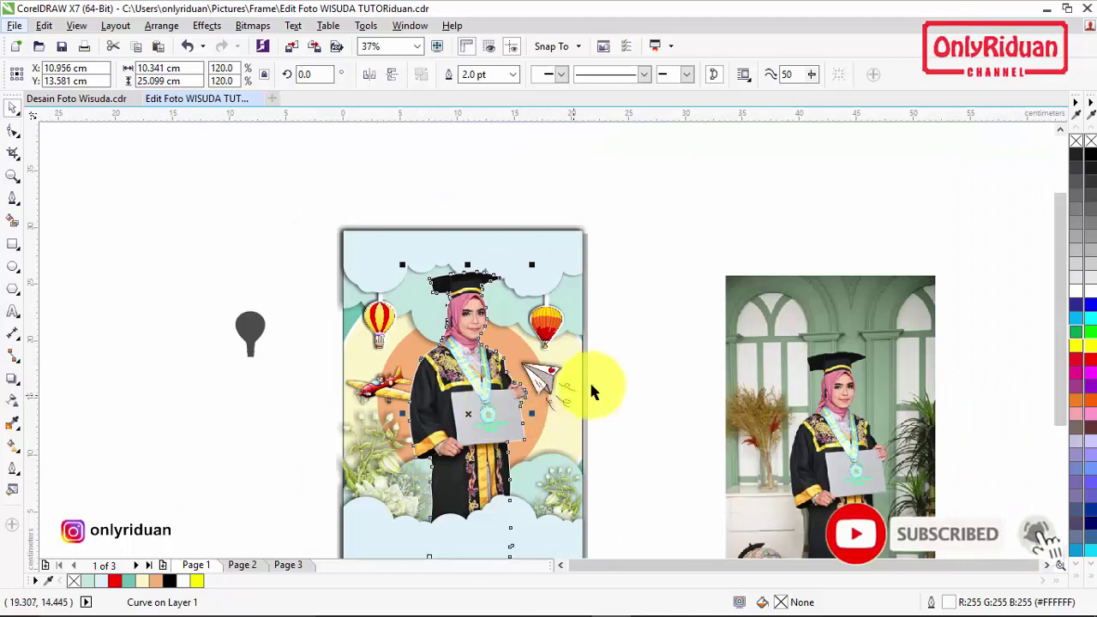
click(624, 384)
- Thicken the graduate's white outline to 3.0 pt
scroll(480, 460, up, 1)
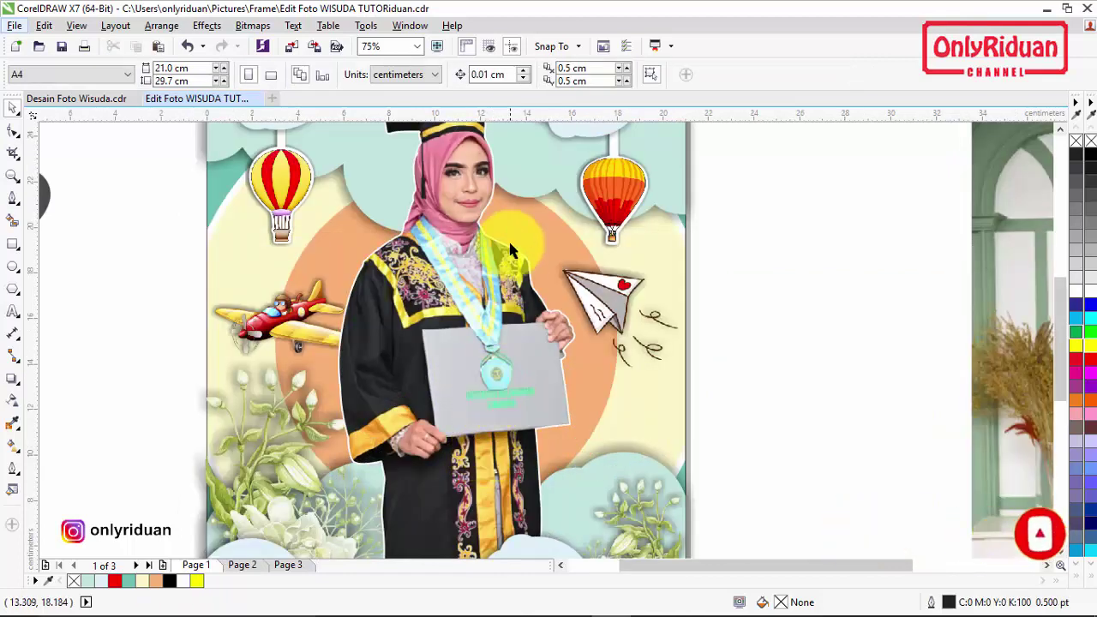
click(493, 193)
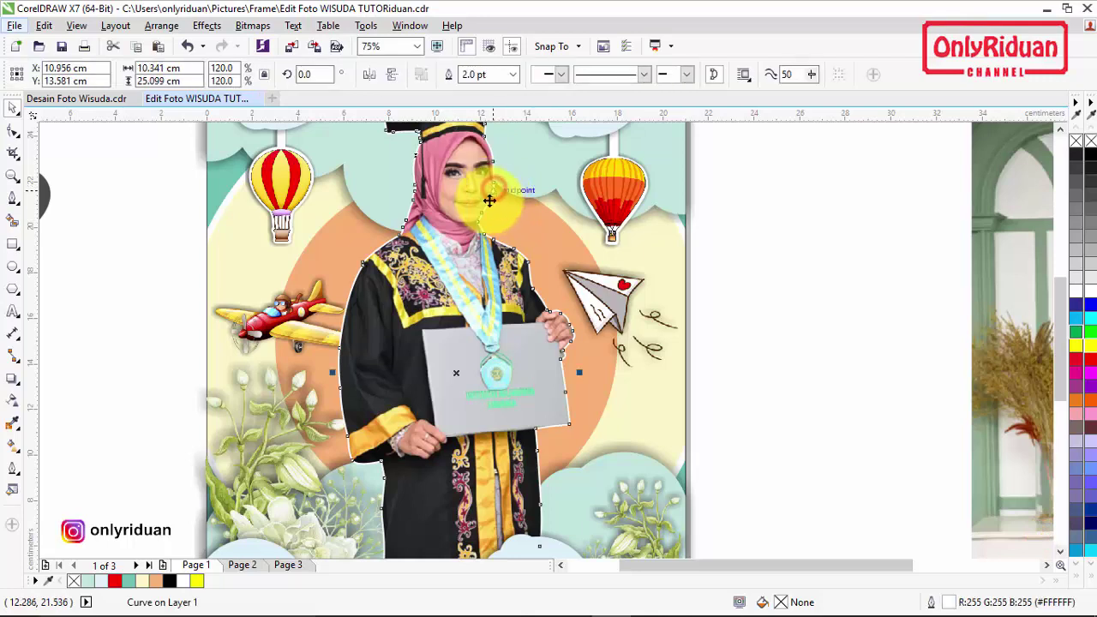
click(512, 76)
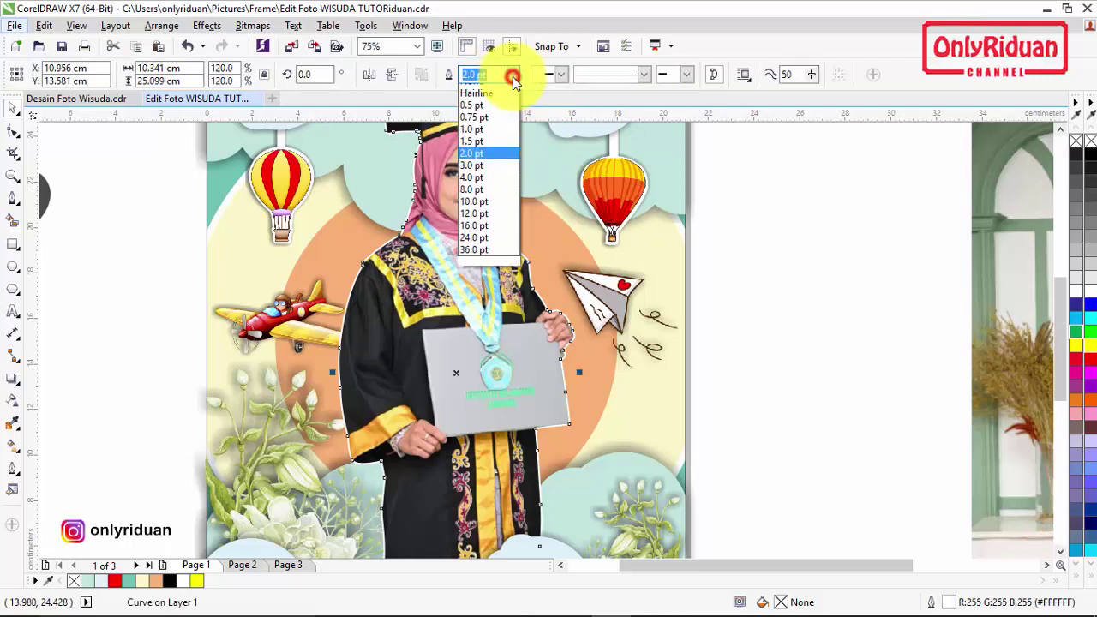
click(486, 168)
click(763, 311)
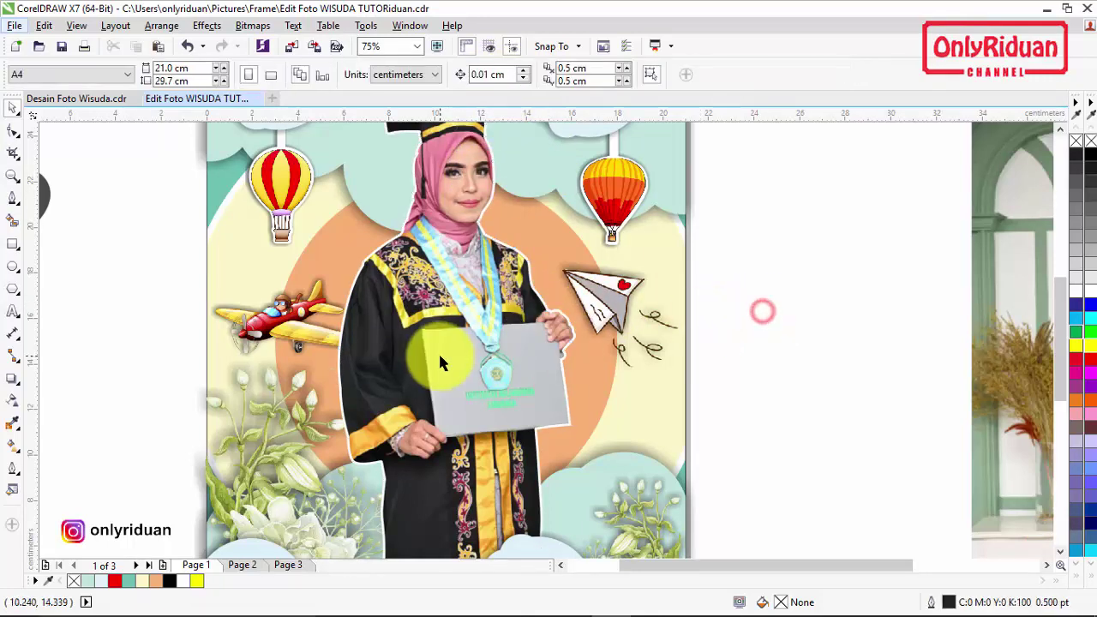
- Paste the copied "Happy Graduation" title and the cloud-shaped name plate onto Page 1
scroll(438, 351, down, 2)
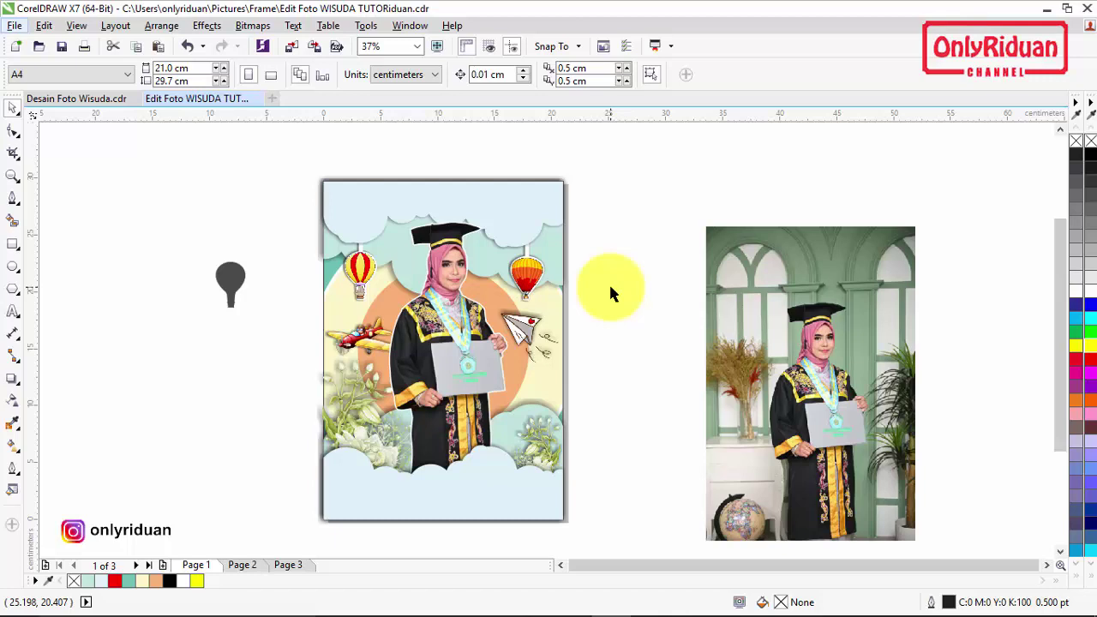
key(ctrl+v)
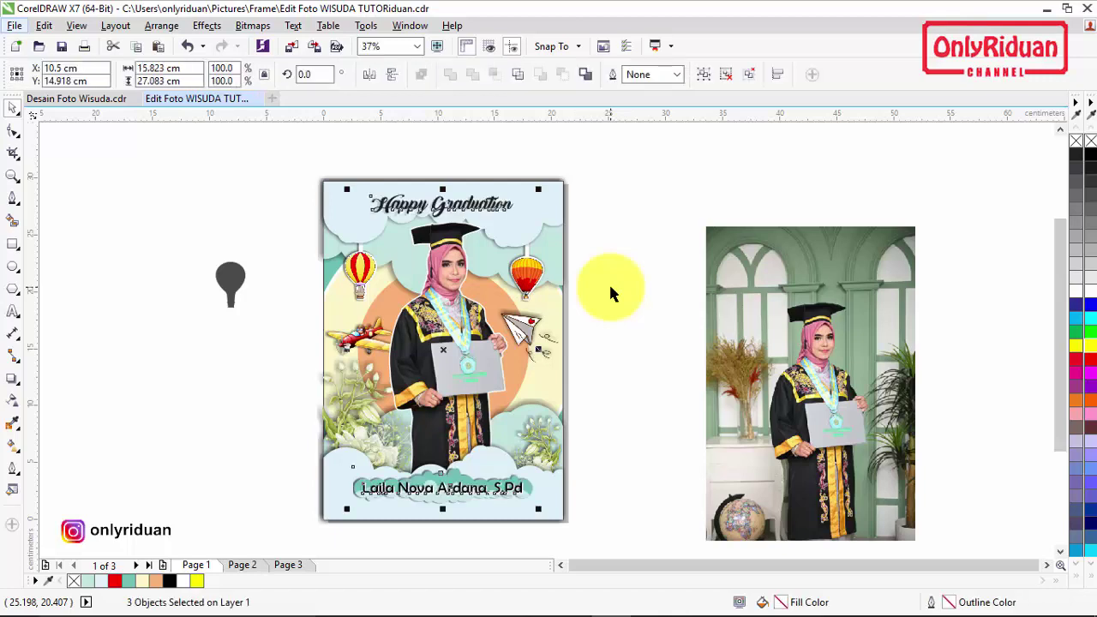
click(282, 347)
click(497, 215)
click(616, 216)
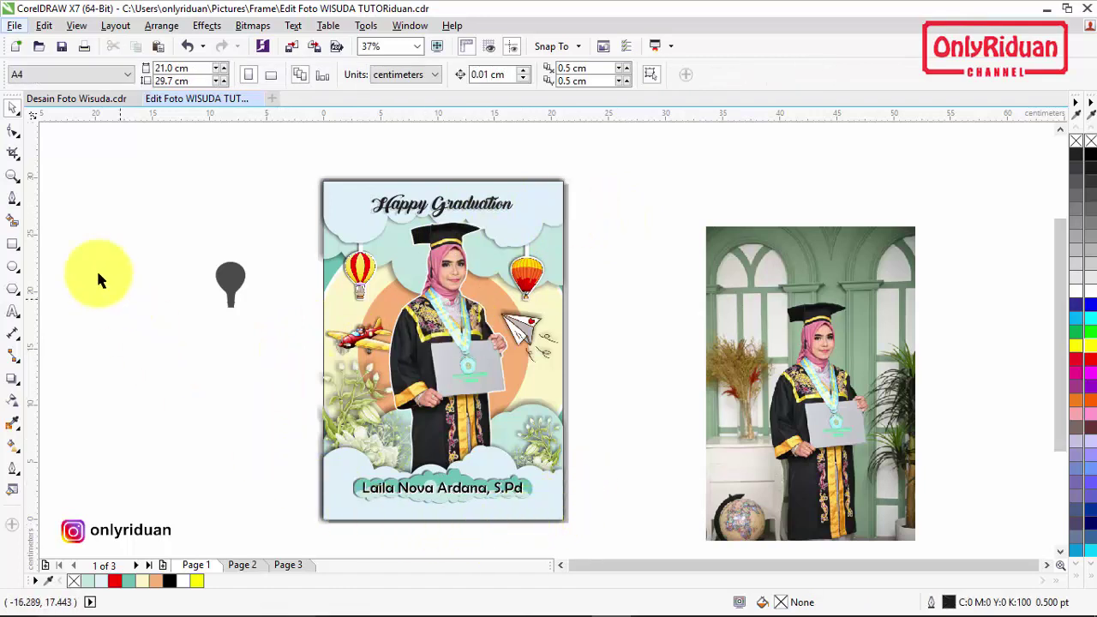
- Examine the name plate on the pale blue cloud at the foot of the design
click(13, 176)
drag(605, 527, 289, 453)
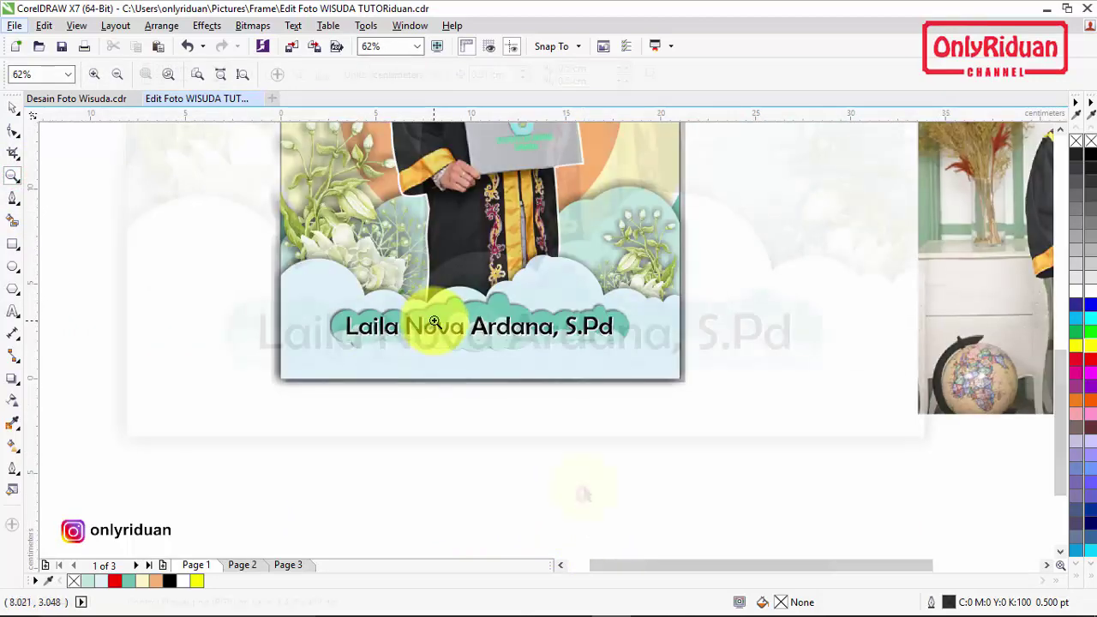
click(572, 297)
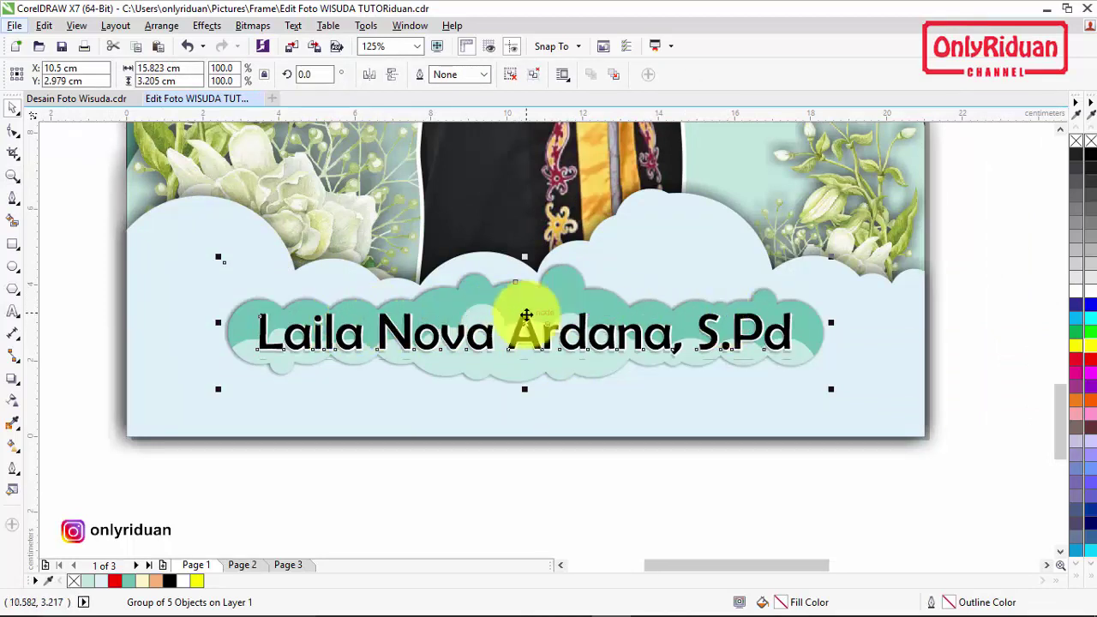
drag(522, 311, 526, 314)
scroll(526, 315, down, 1)
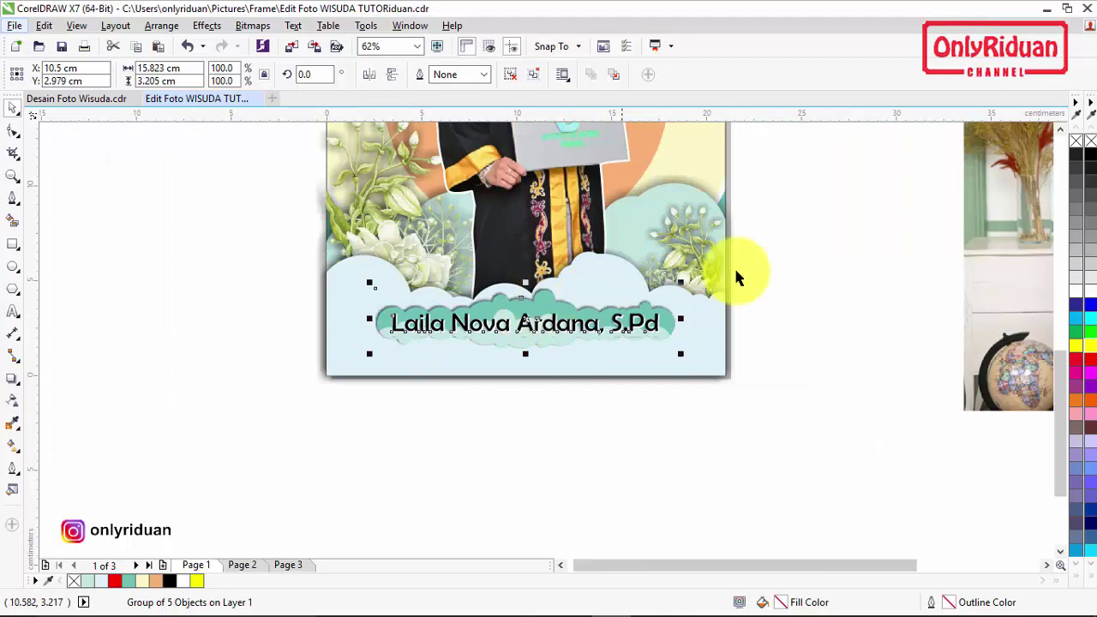
click(1060, 129)
click(13, 175)
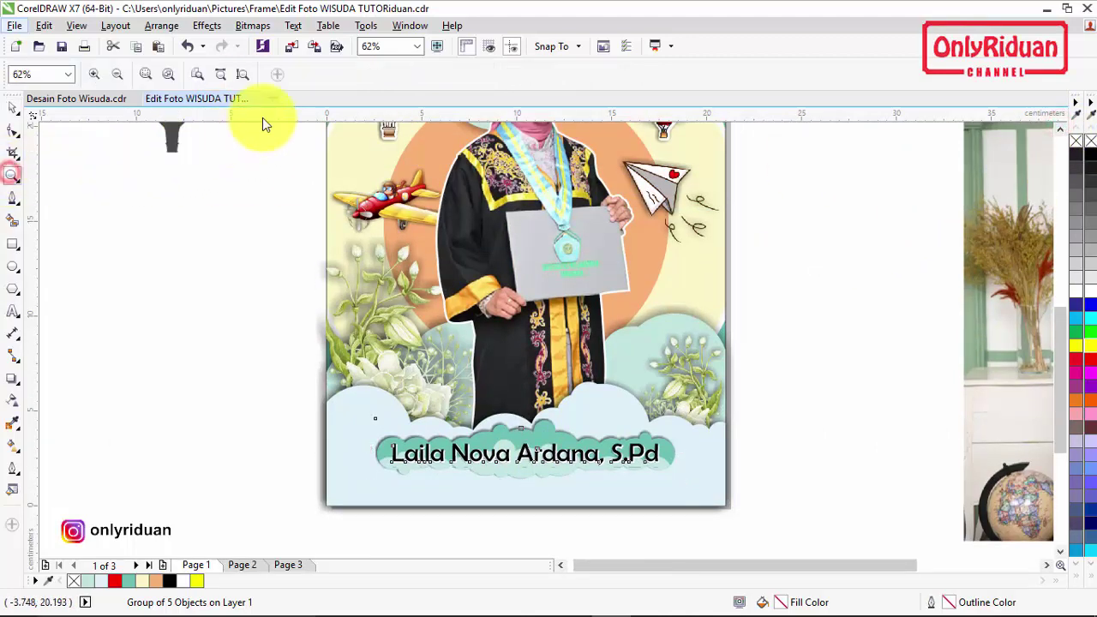
click(197, 74)
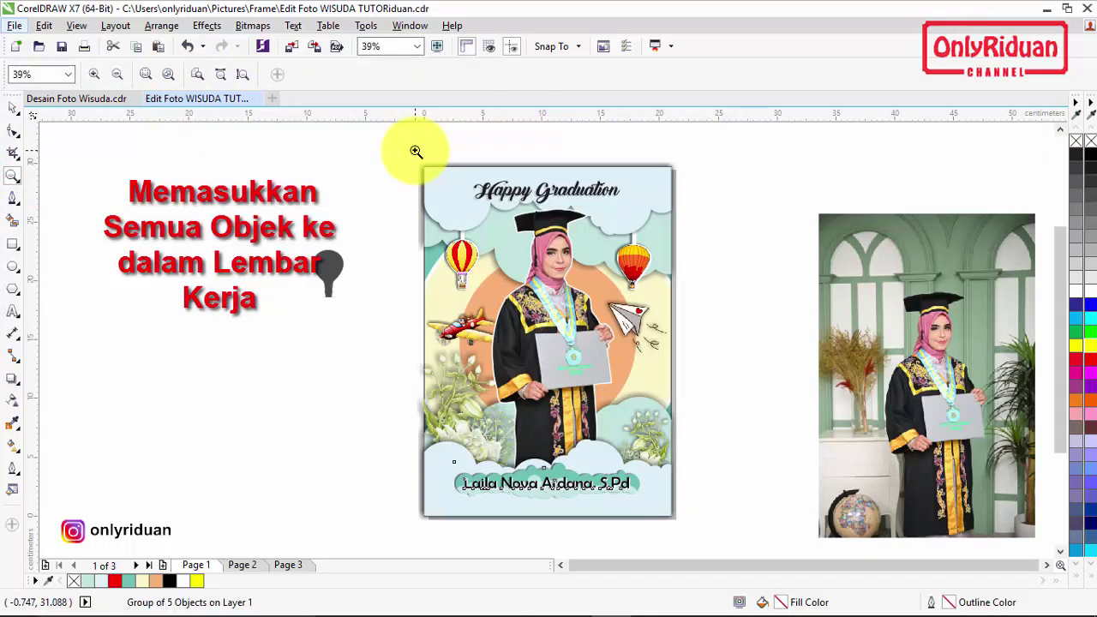
- Inspect the "Happy Graduation" title and the upper part of the design, including the shadows spilling past the page edges
click(412, 150)
drag(412, 150, 691, 311)
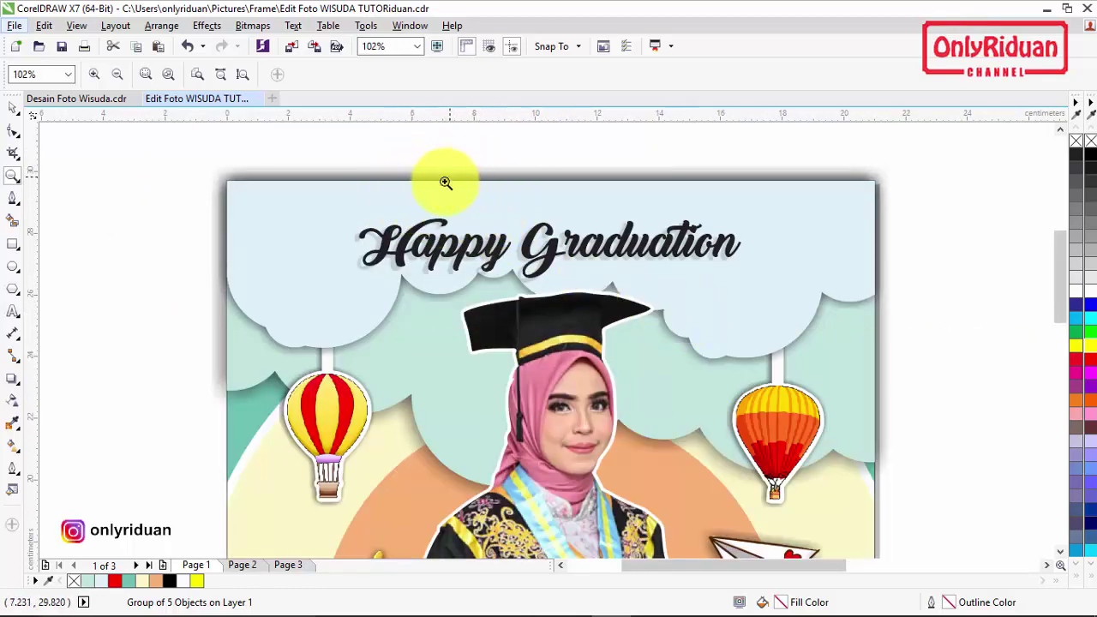
click(13, 107)
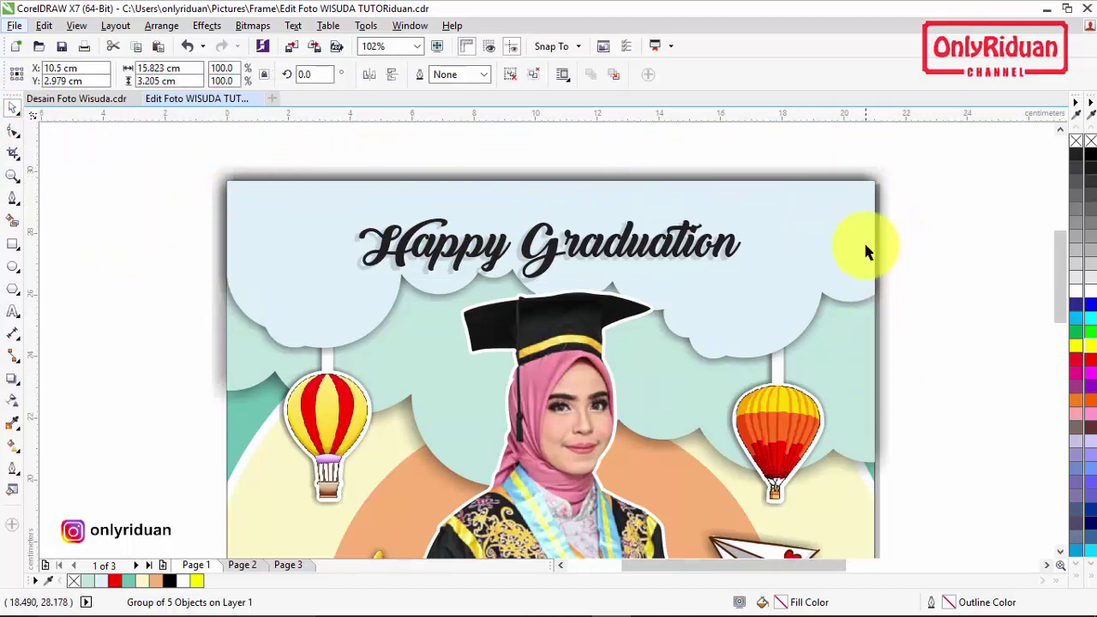
drag(1060, 254, 1061, 283)
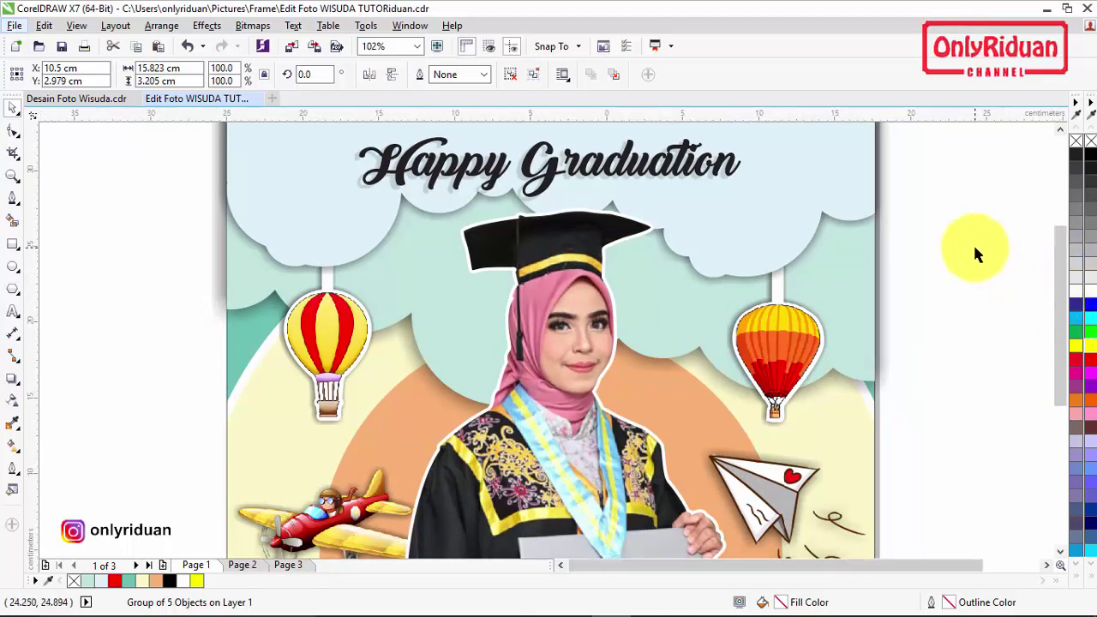
scroll(971, 243, down, 3)
click(1045, 565)
click(918, 367)
click(828, 331)
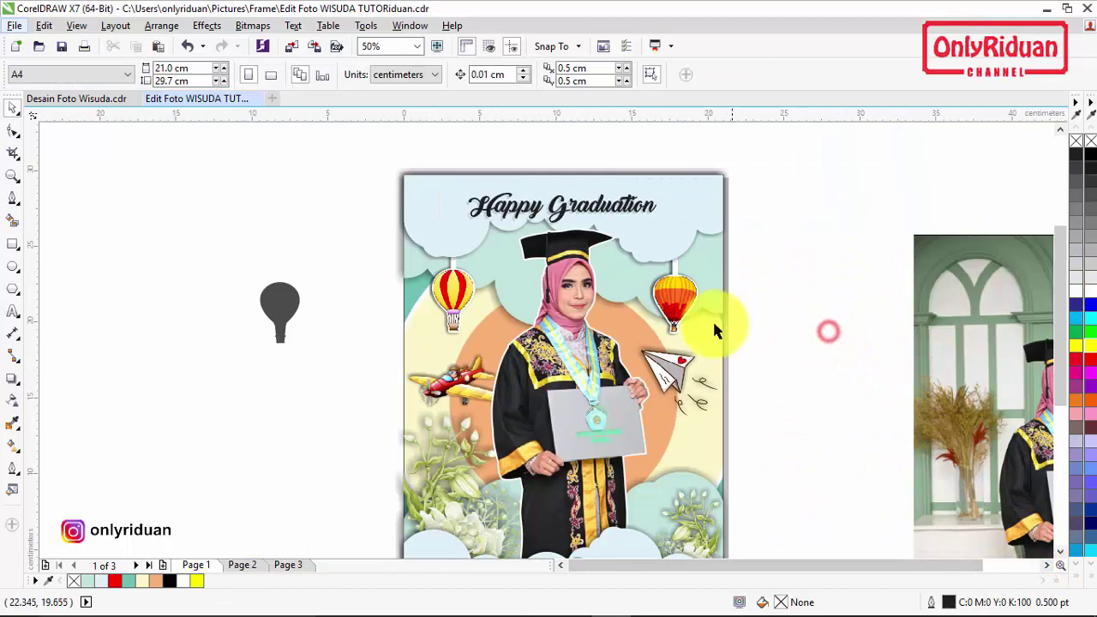
- PowerClip the light mint cloud near the top of the design inside the page-sized rectangle
click(504, 292)
right_click(508, 285)
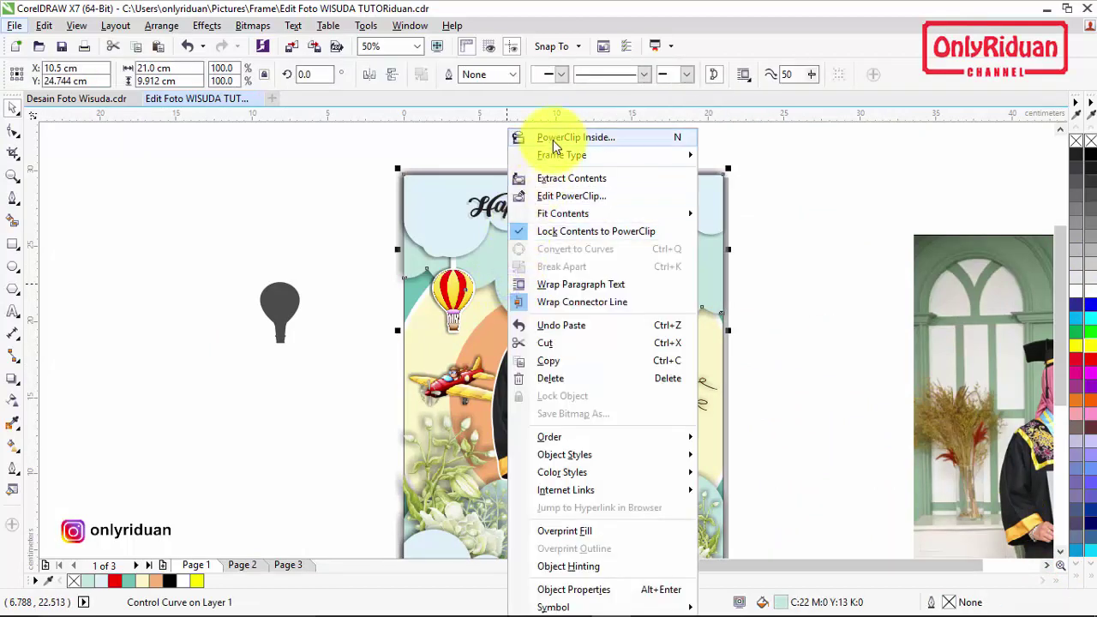
click(525, 138)
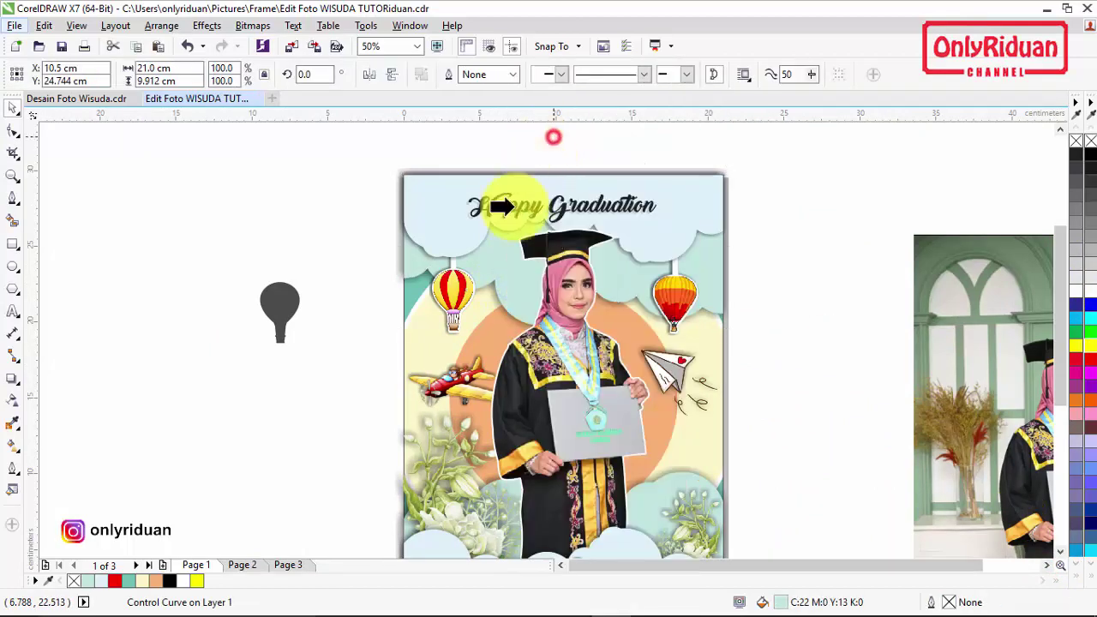
click(411, 340)
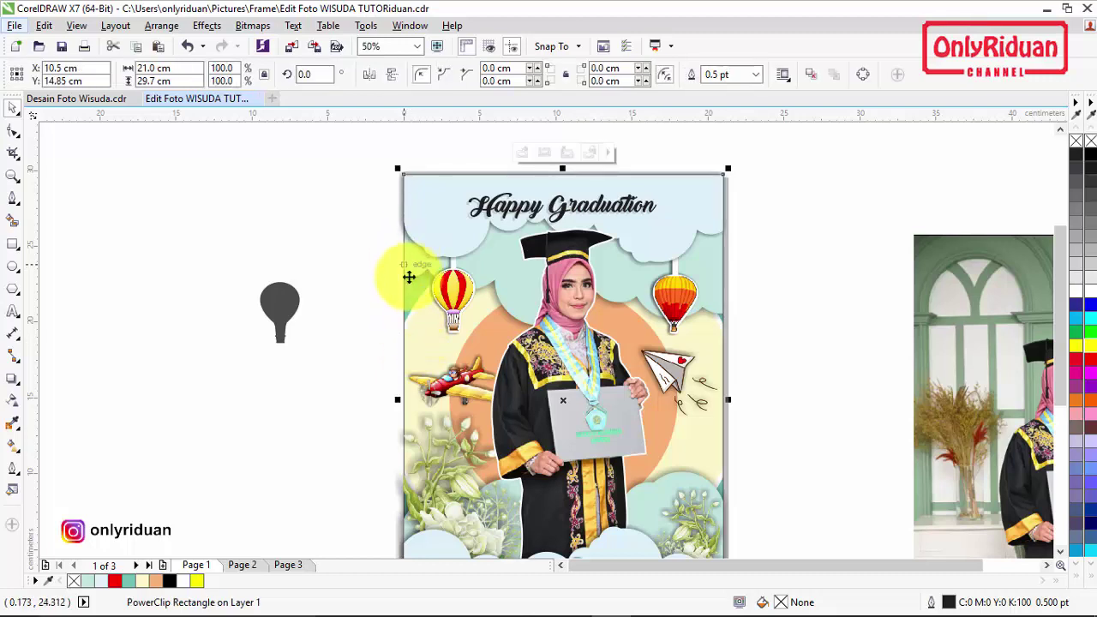
click(380, 285)
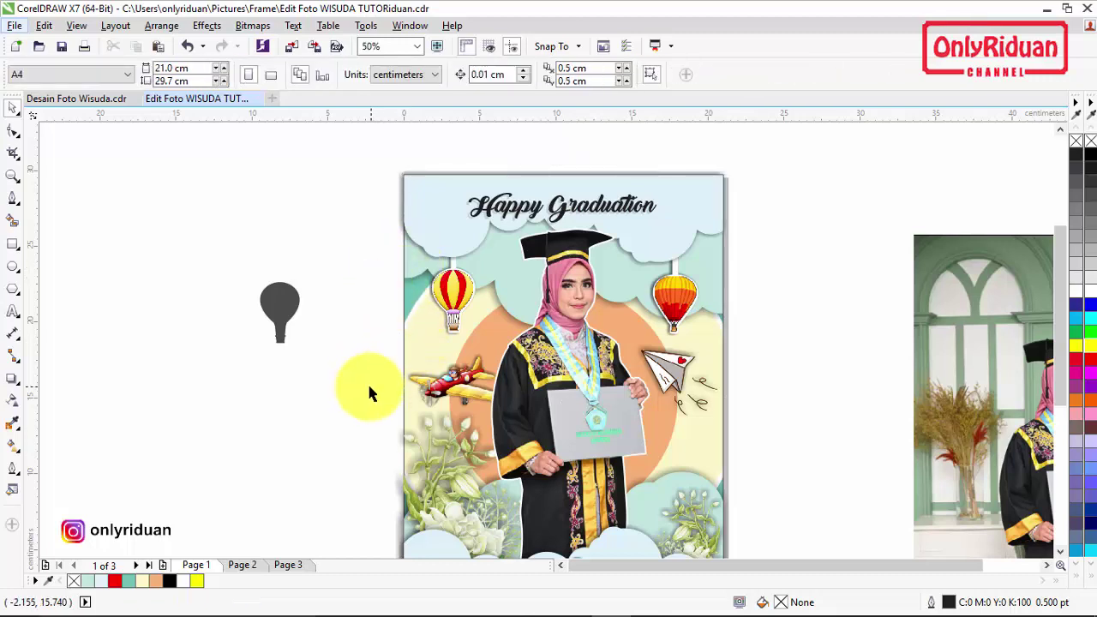
- Group the red and yellow balloon with its backing shape and hanging string, and PowerClip the group inside the page-sized rectangle
click(453, 295)
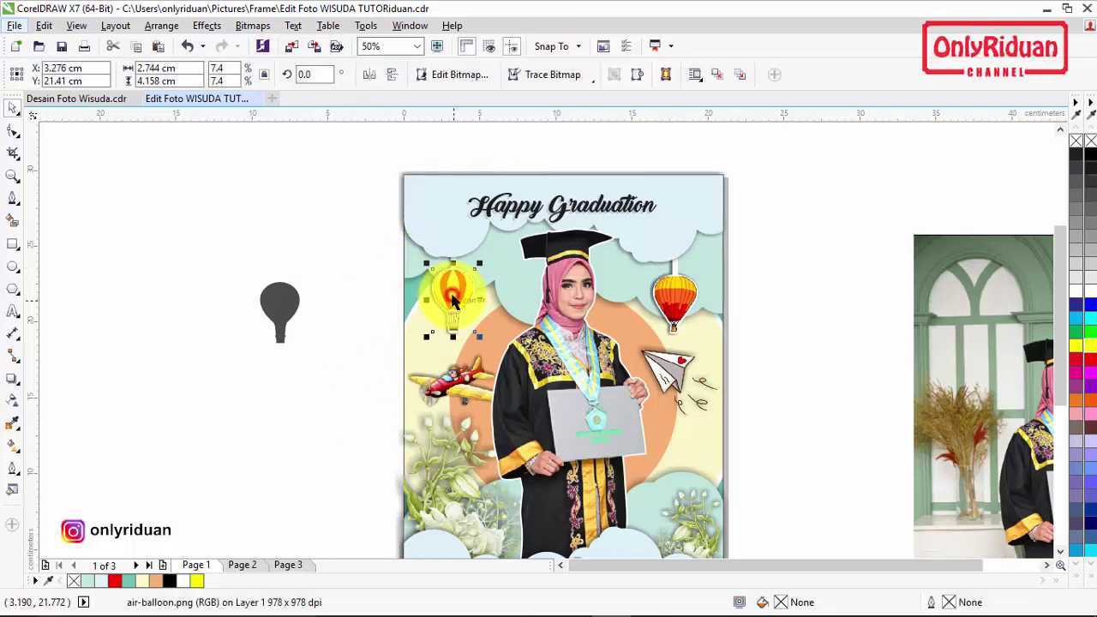
click(367, 298)
drag(372, 210, 485, 345)
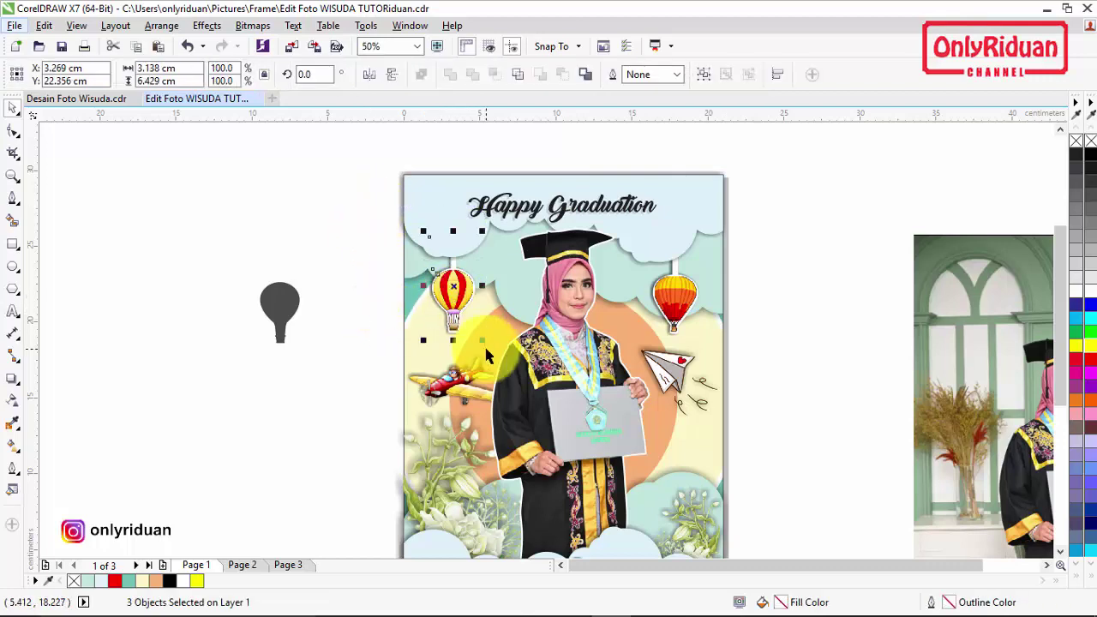
right_click(456, 287)
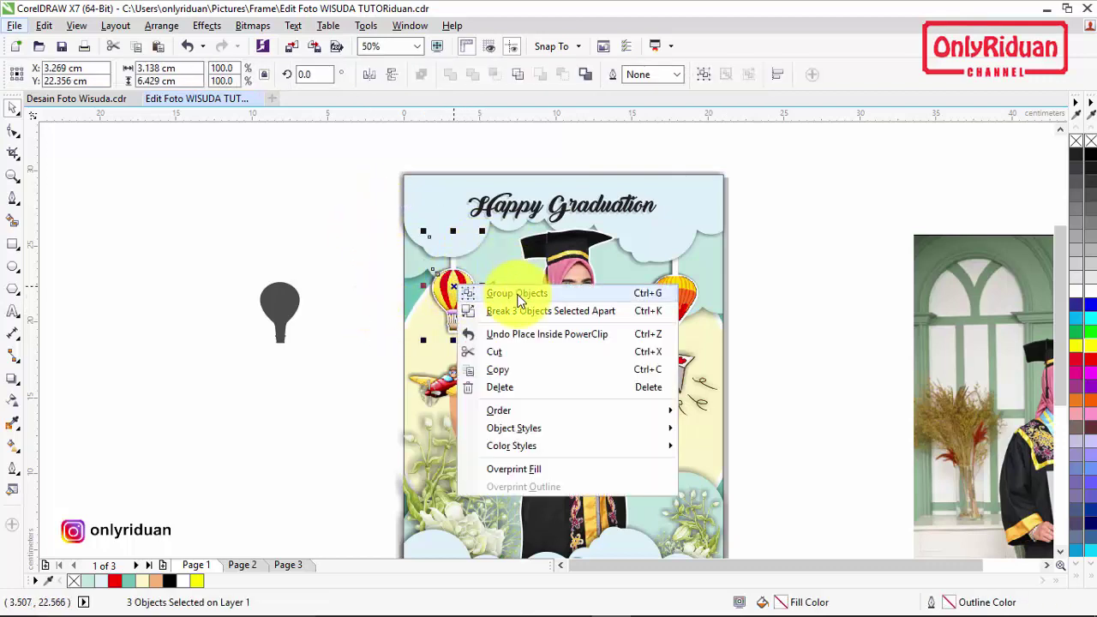
click(707, 75)
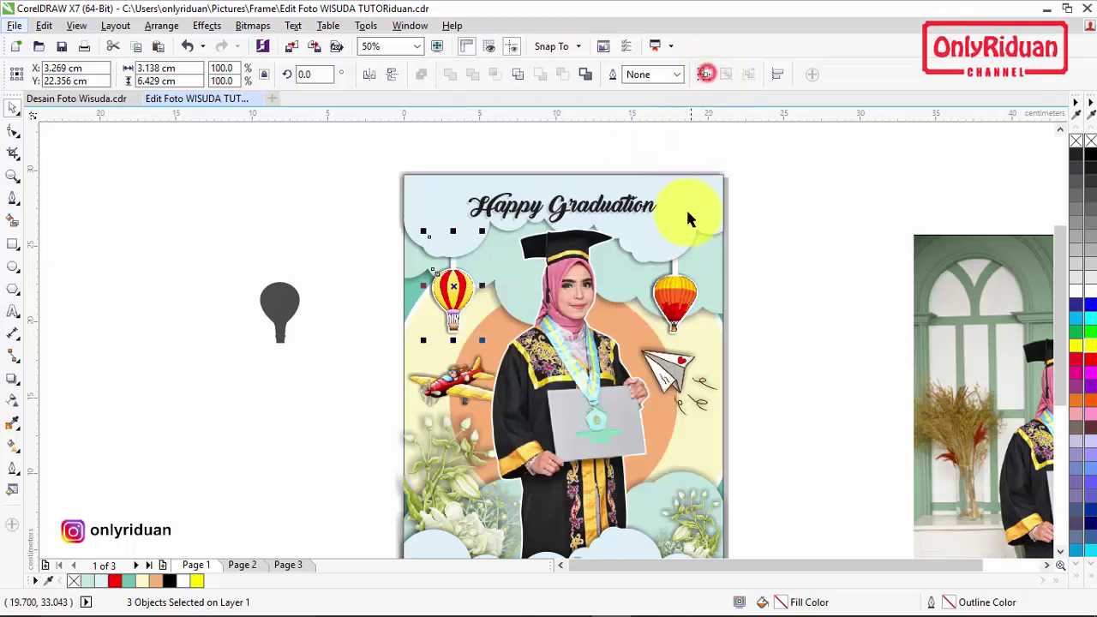
right_click(449, 289)
click(502, 264)
click(428, 346)
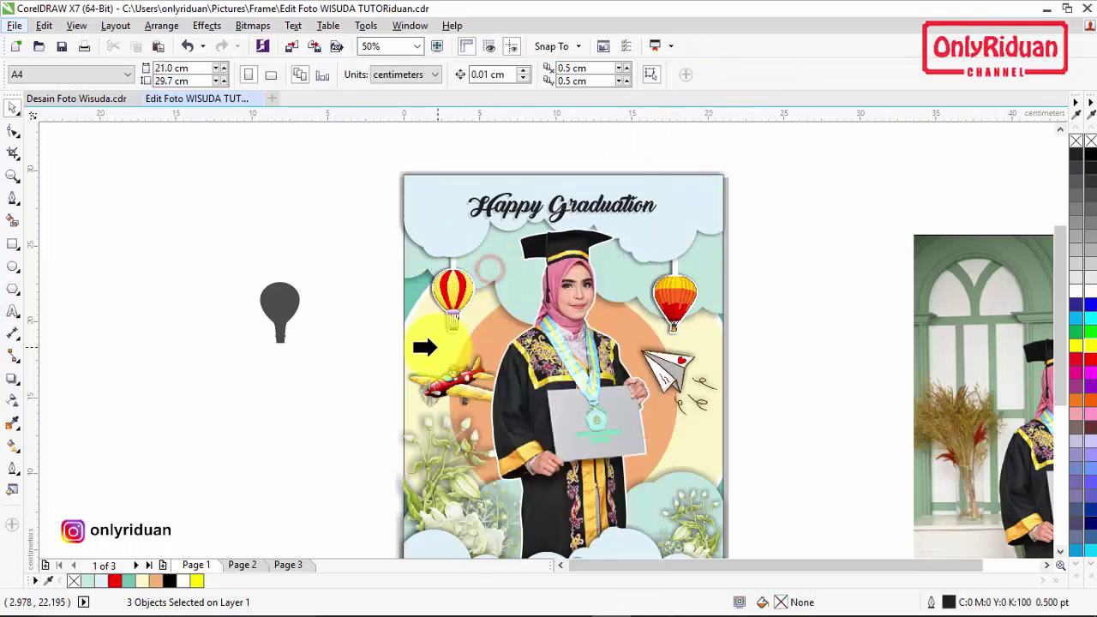
- Group the orange balloon with its backing shape and hanging string, and PowerClip the group inside the page-sized rectangle
drag(776, 346, 641, 205)
click(704, 74)
right_click(673, 289)
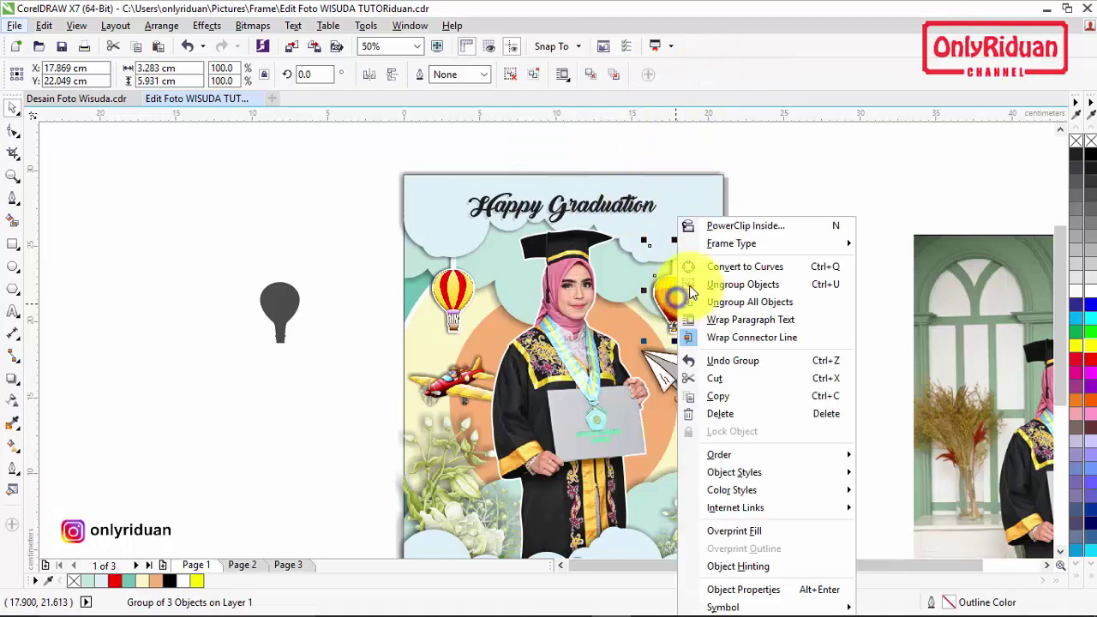
click(737, 225)
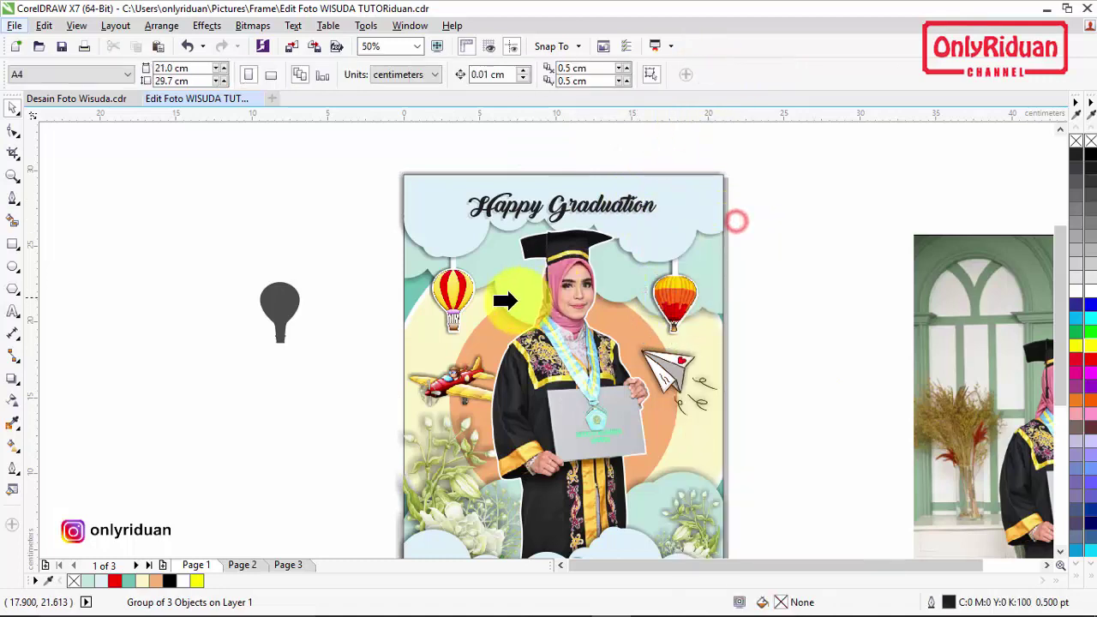
click(450, 339)
click(796, 261)
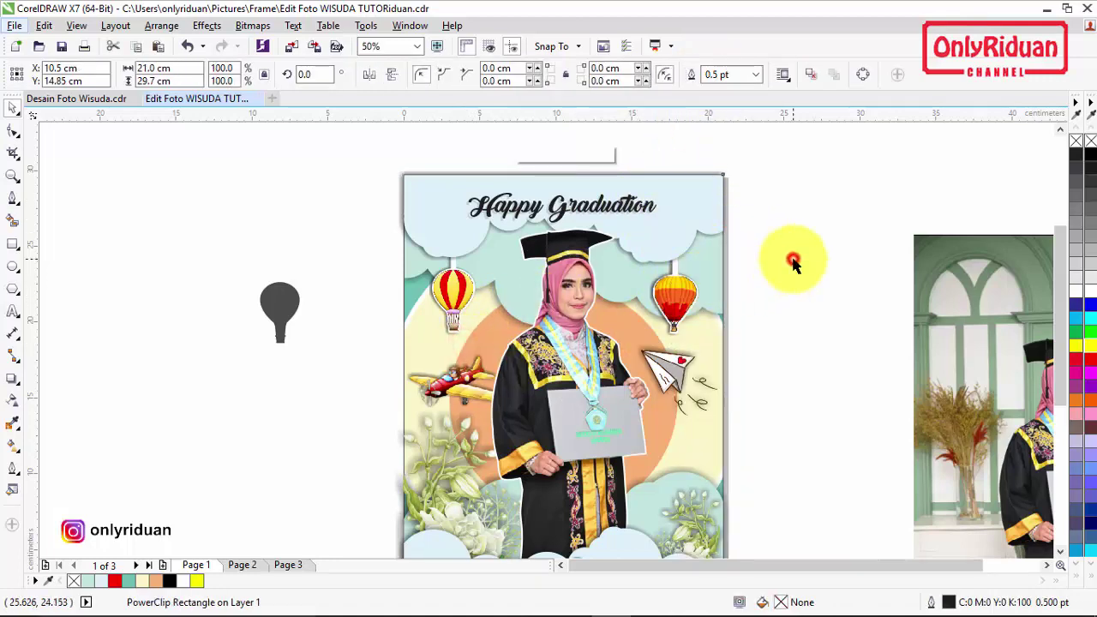
- PowerClip the pale blue cloud behind the "Happy Graduation" title inside the page-sized rectangle
click(698, 214)
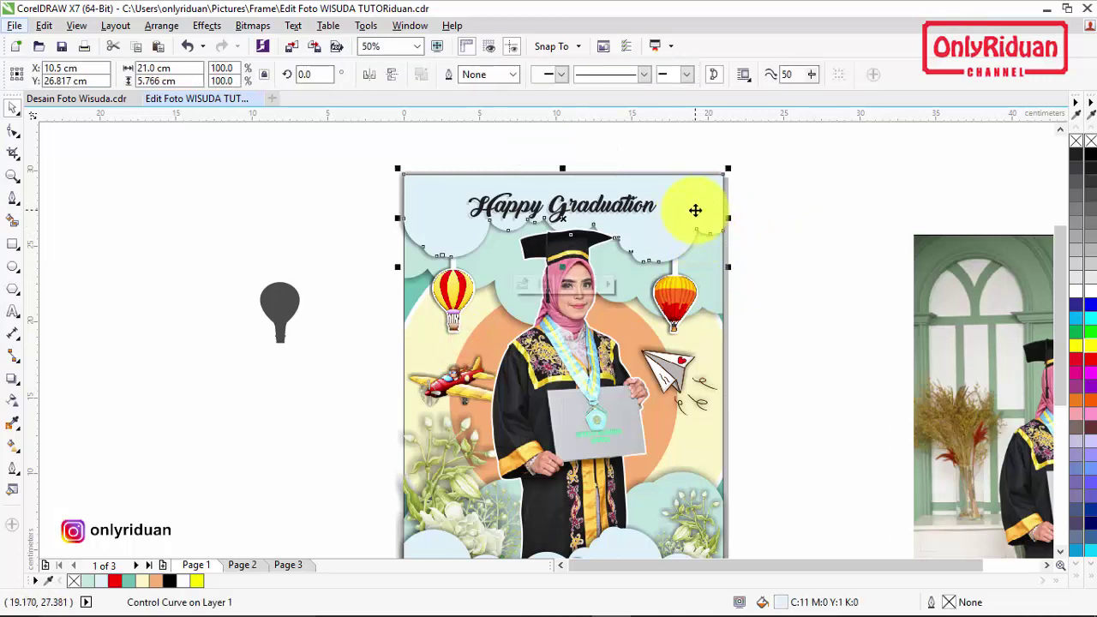
right_click(697, 213)
click(772, 139)
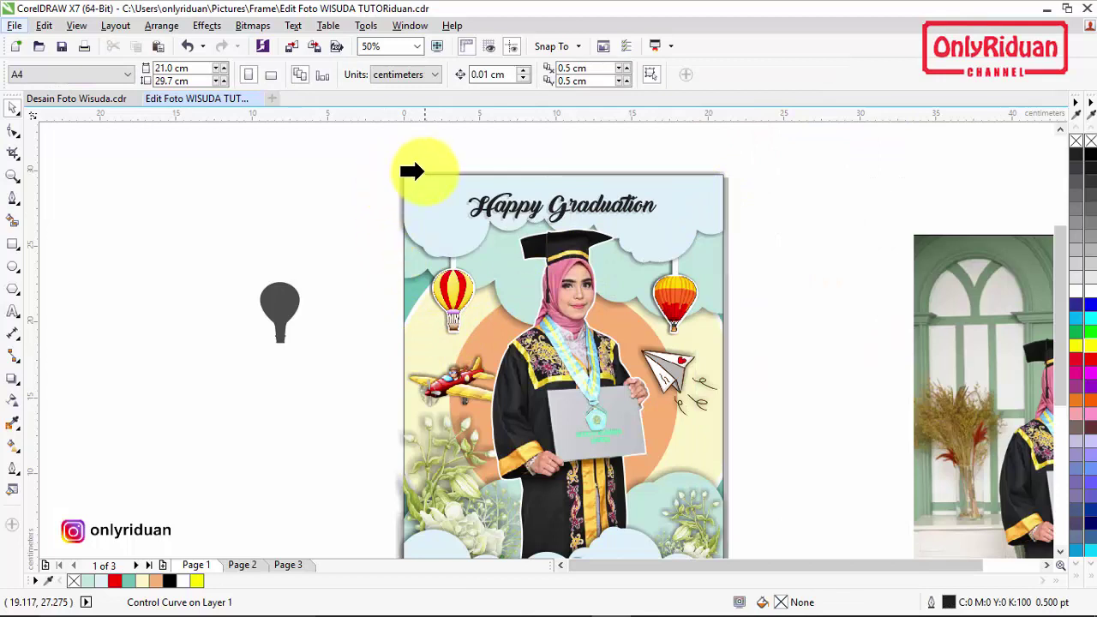
click(417, 335)
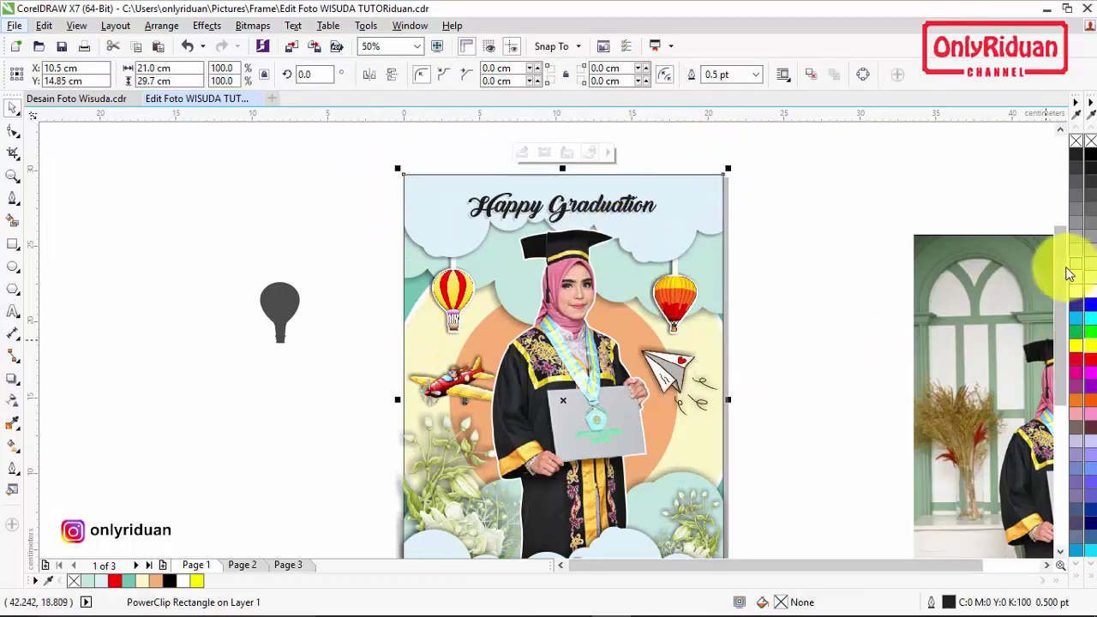
- PowerClip the light mint cloud in the lower part of the design inside the page-sized rectangle
drag(1066, 277, 1067, 339)
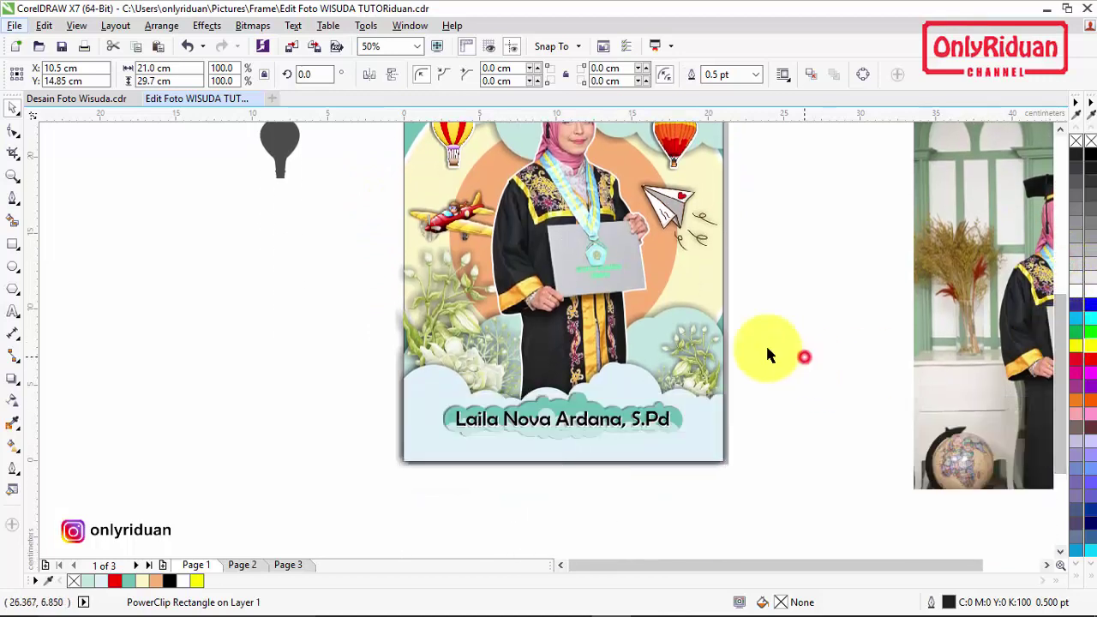
click(803, 360)
click(686, 310)
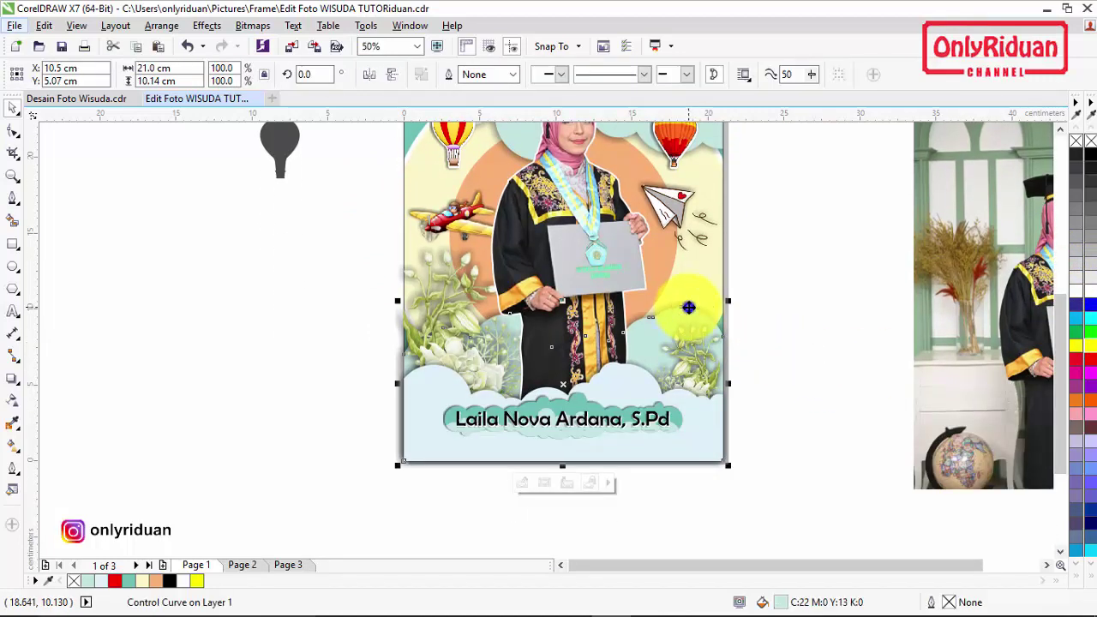
right_click(690, 307)
click(770, 135)
click(691, 273)
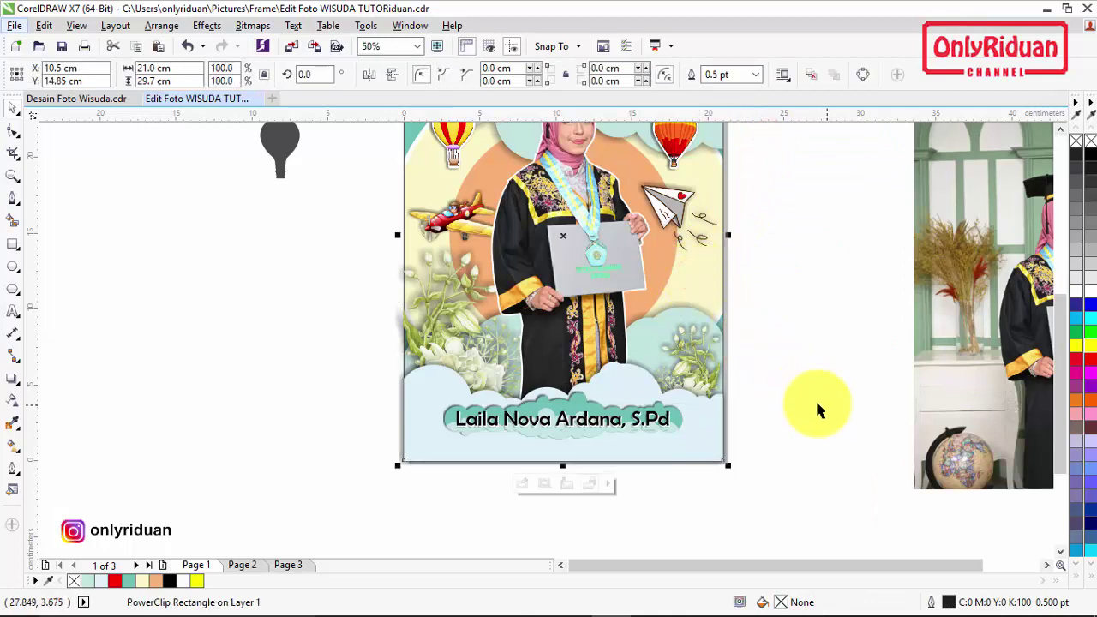
- Group the two flower images with their shadows and PowerClip the group inside the page-sized rectangle
click(709, 376)
click(694, 353)
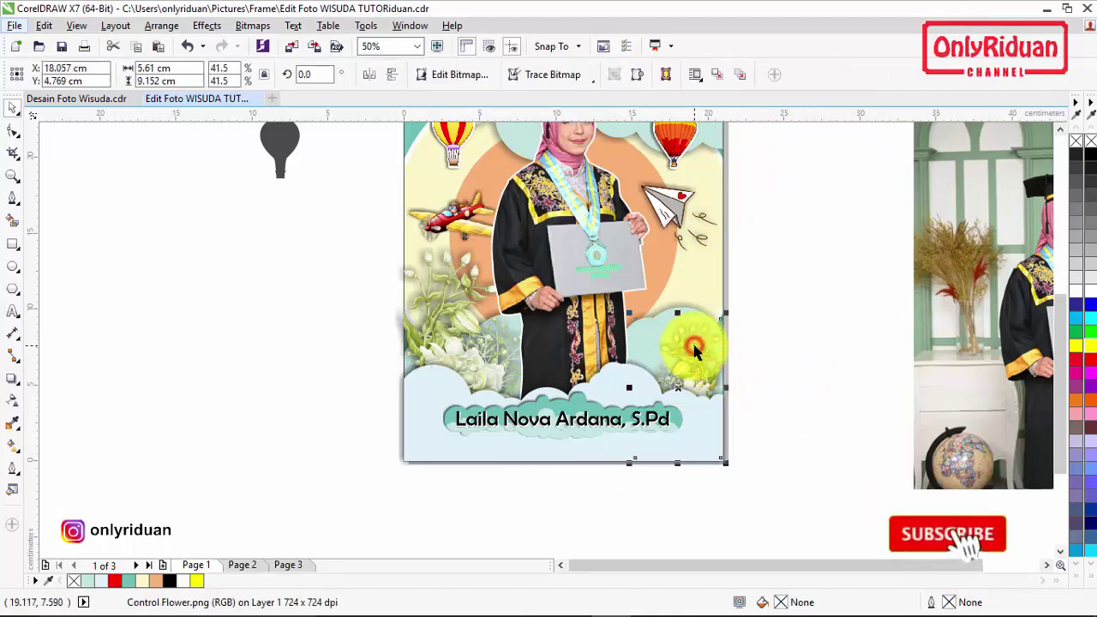
click(467, 275)
click(703, 73)
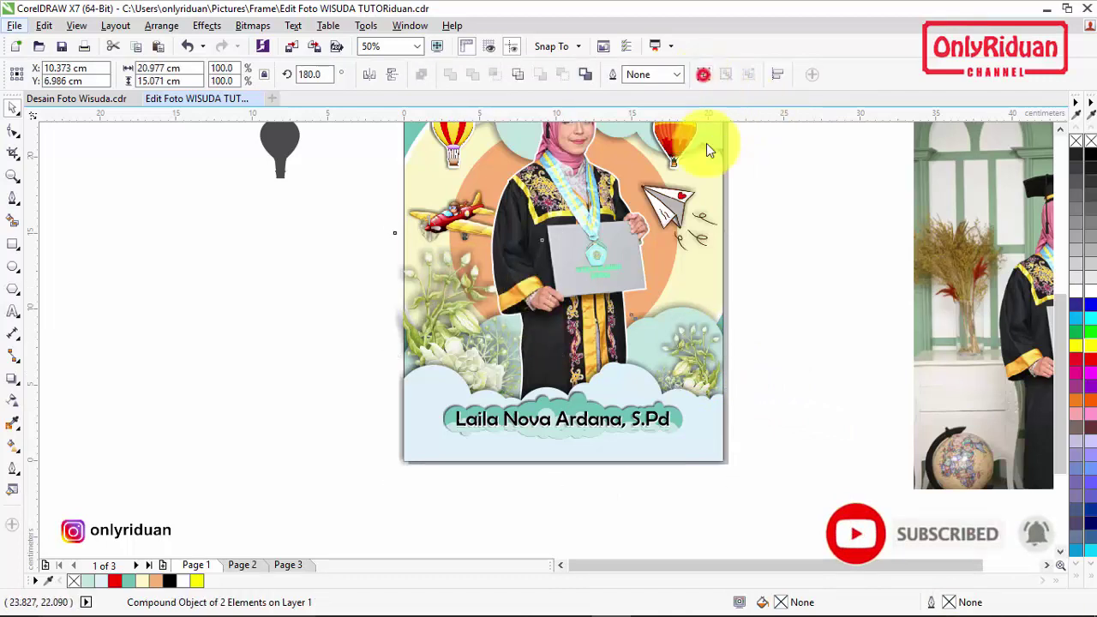
right_click(705, 216)
click(740, 226)
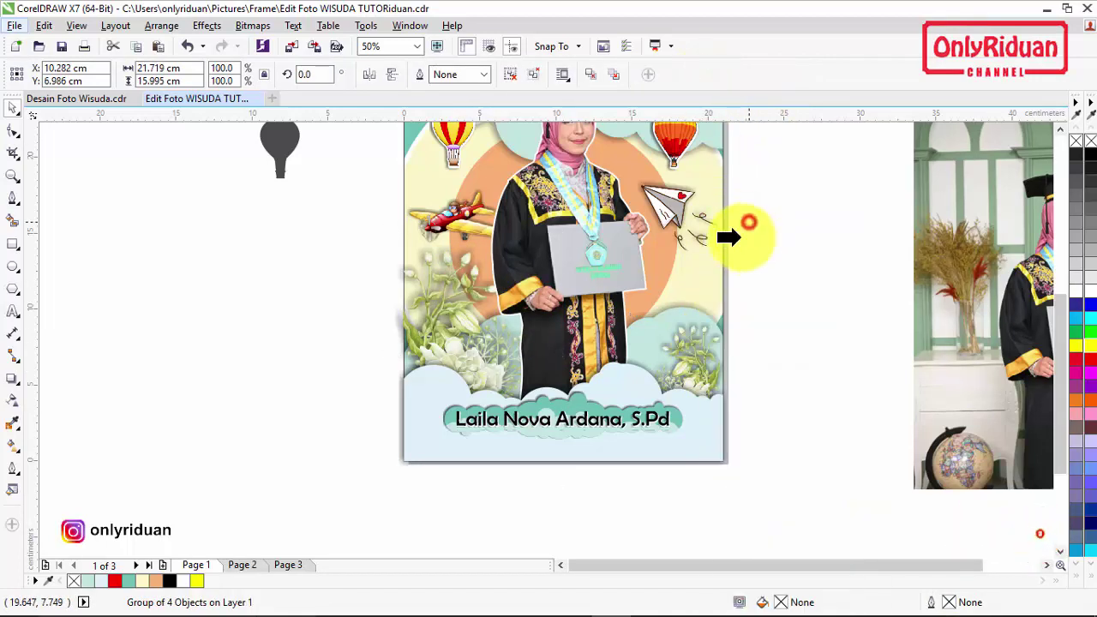
click(788, 321)
- Group the graduate cutout with its white outline and PowerClip the group inside the page-sized rectangle
scroll(788, 326, up, 2)
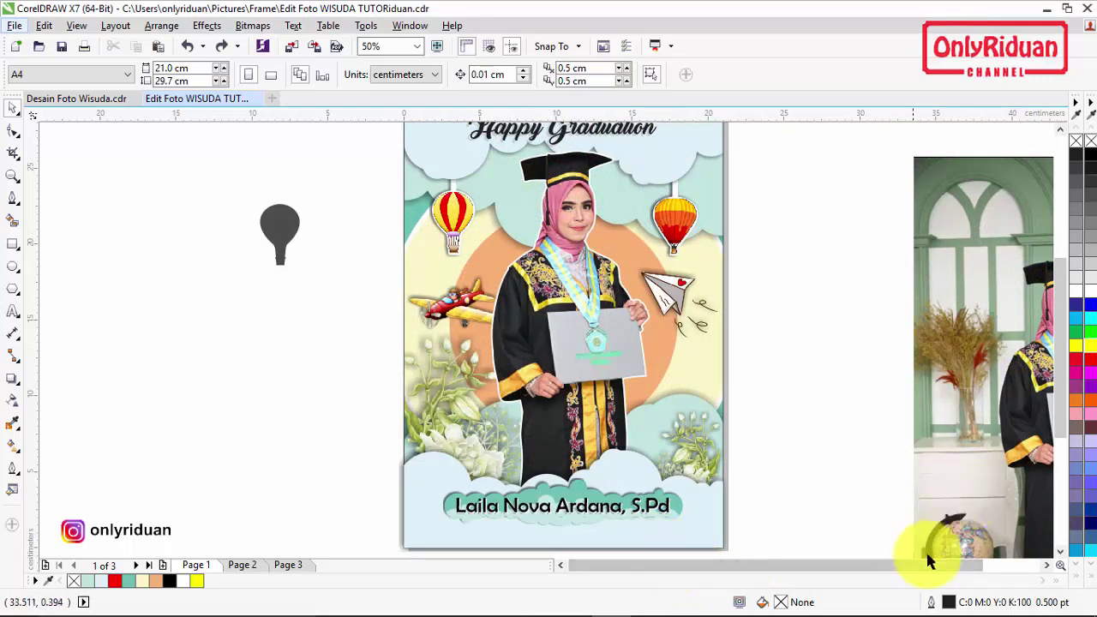
scroll(1063, 420, down, 2)
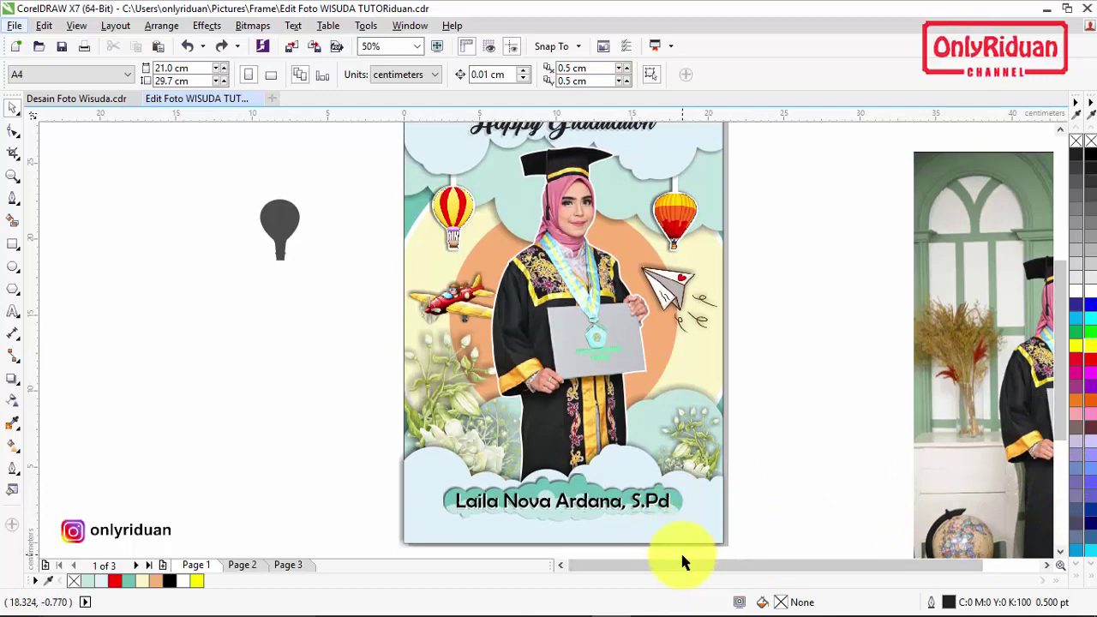
drag(662, 554, 467, 175)
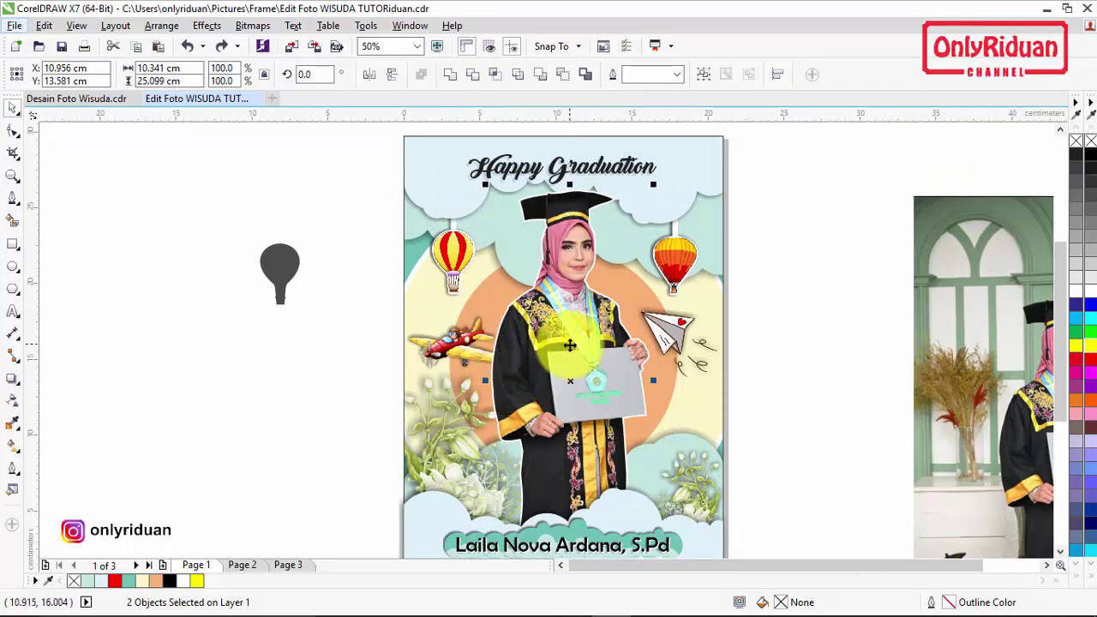
click(704, 72)
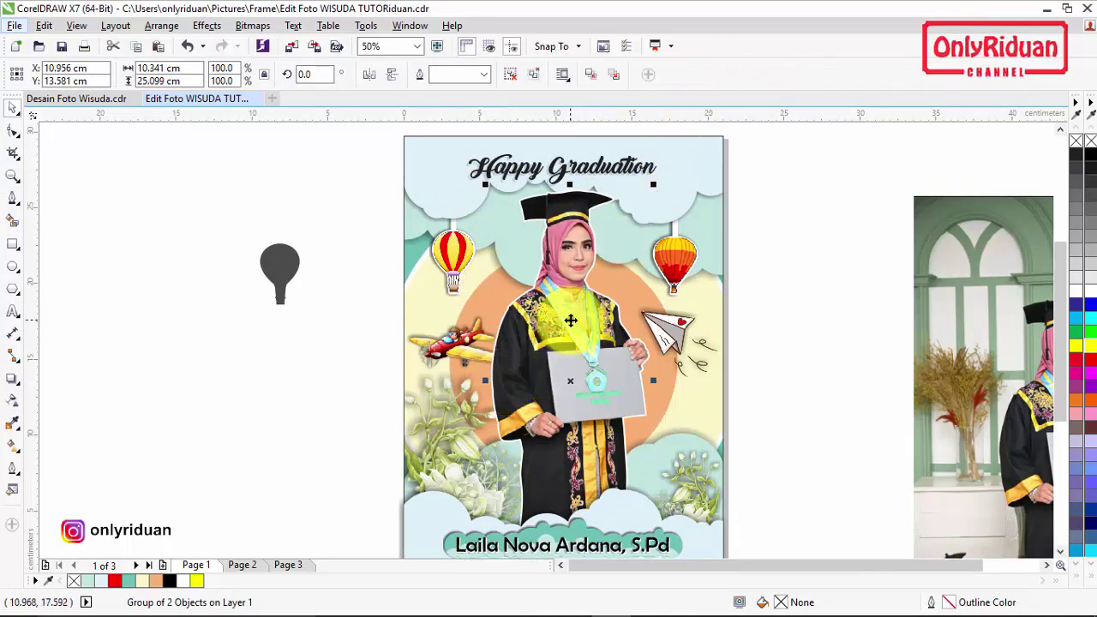
right_click(570, 320)
click(618, 224)
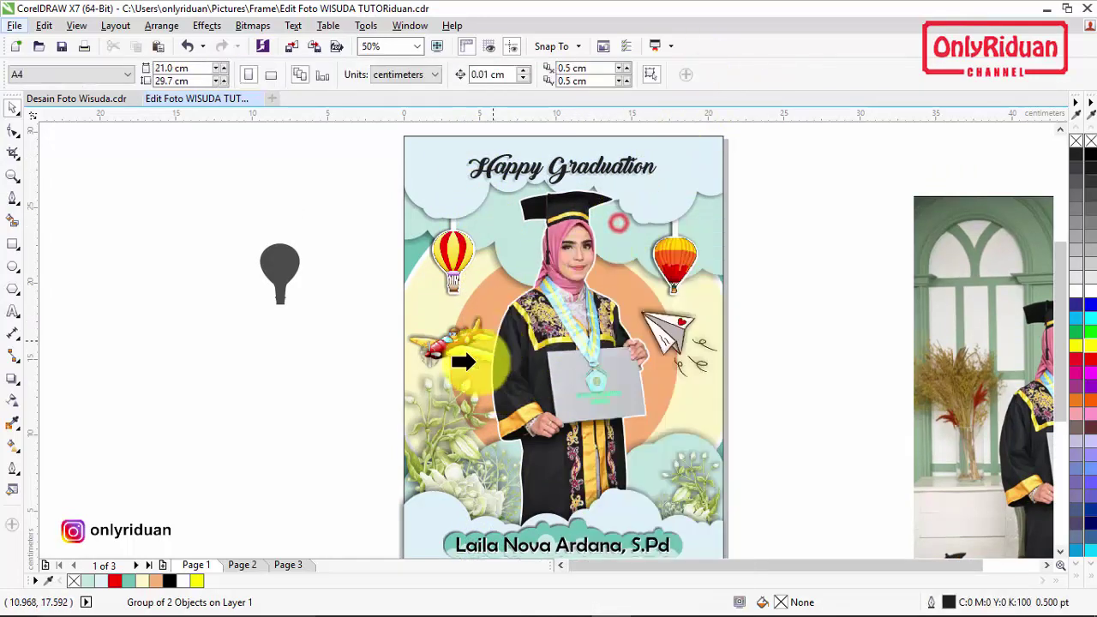
click(441, 397)
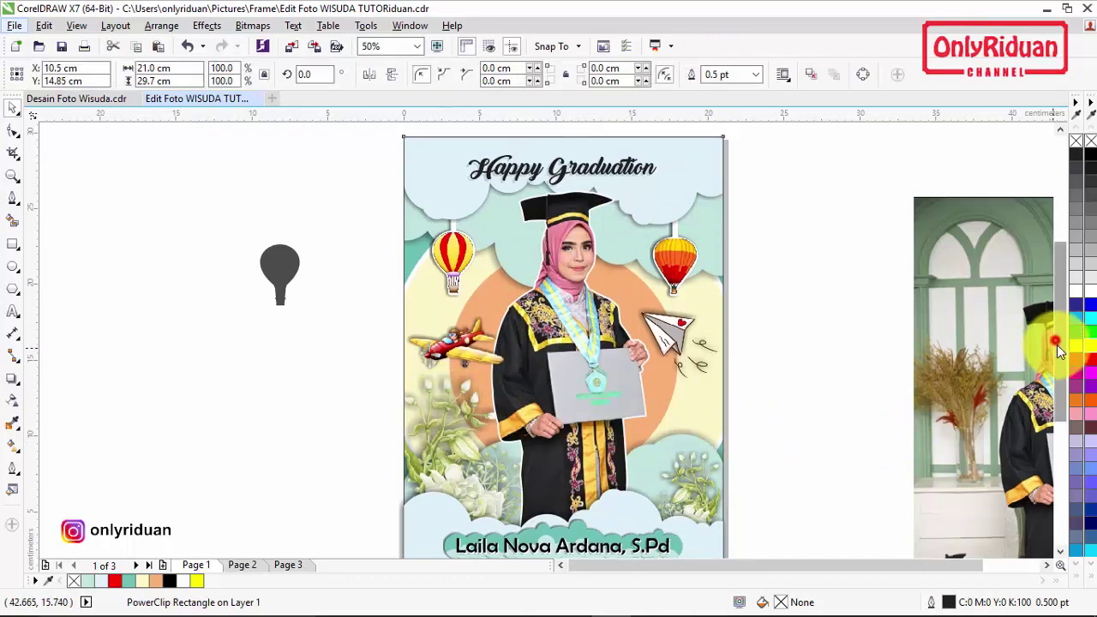
- PowerClip the pale blue cloud behind the name plate inside the page-sized rectangle
scroll(1040, 392, down, 2)
click(707, 419)
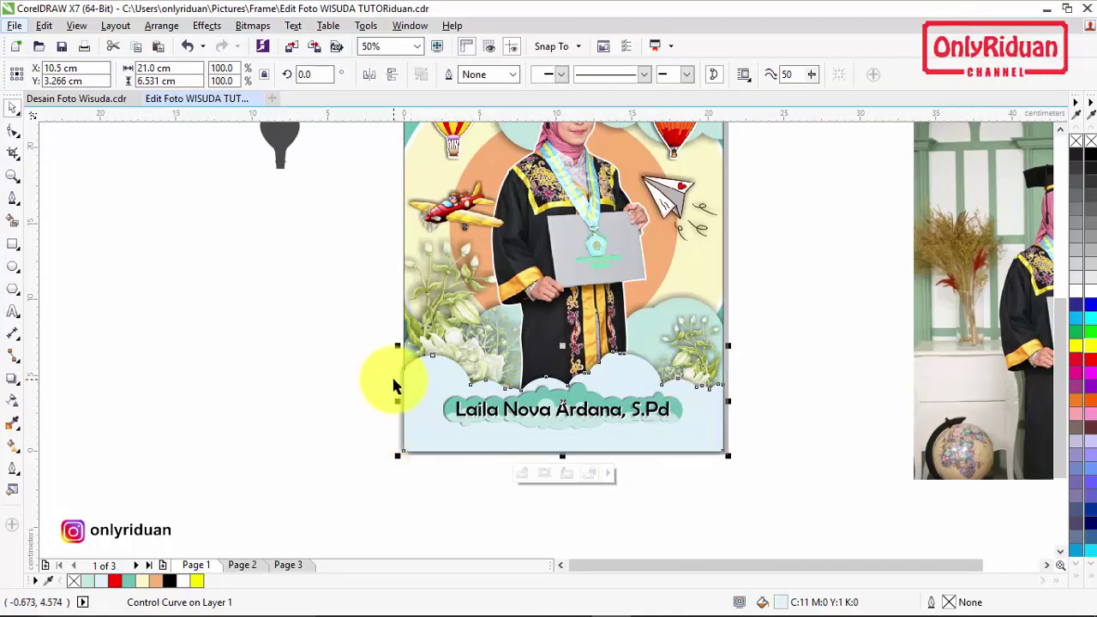
right_click(699, 417)
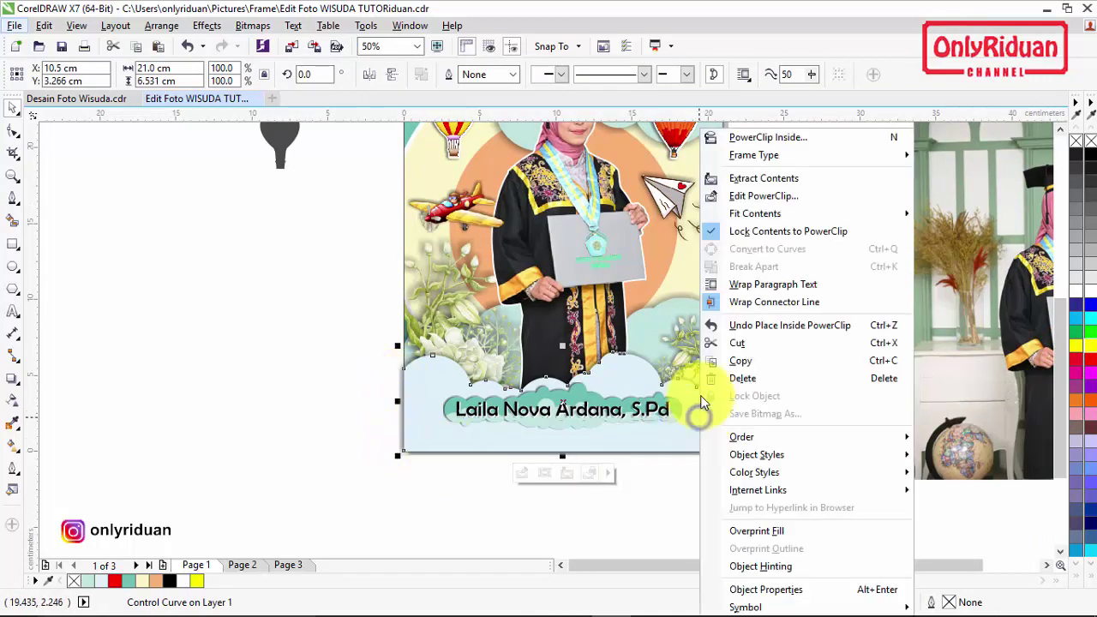
click(765, 137)
click(657, 257)
- Fit the whole page in view and clear the selection to review the clipped graduation design
click(1061, 130)
scroll(798, 255, down, 2)
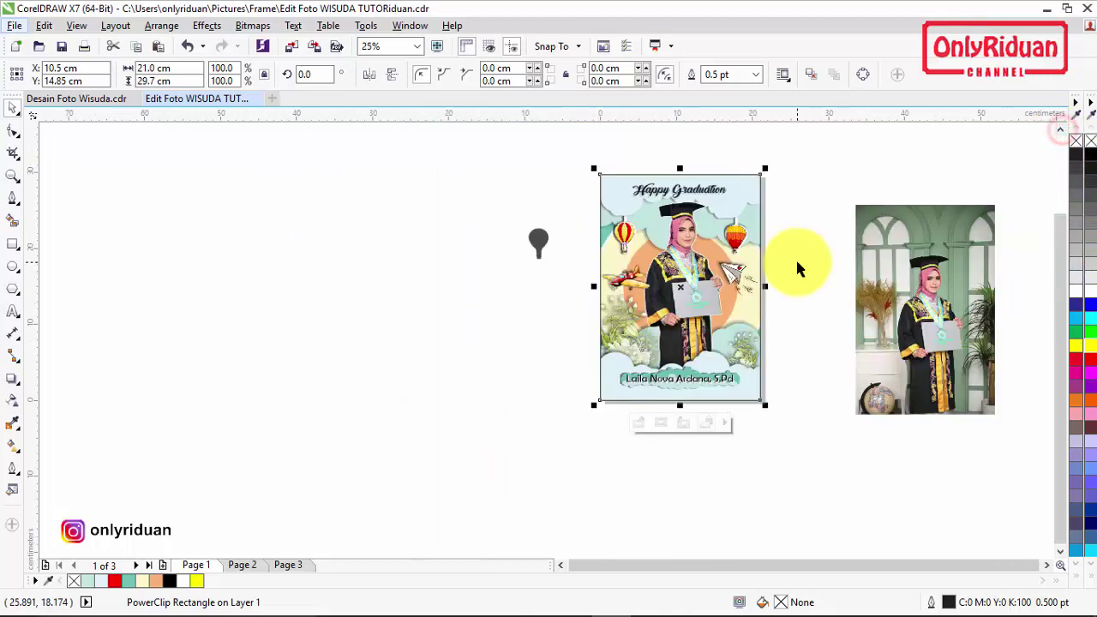
click(13, 176)
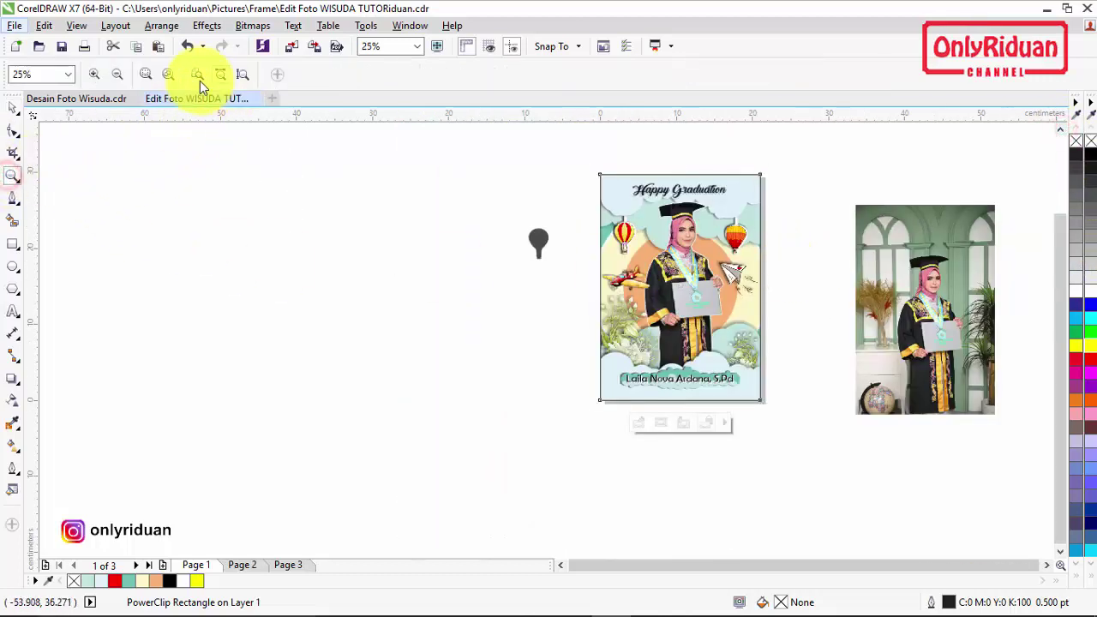
click(193, 74)
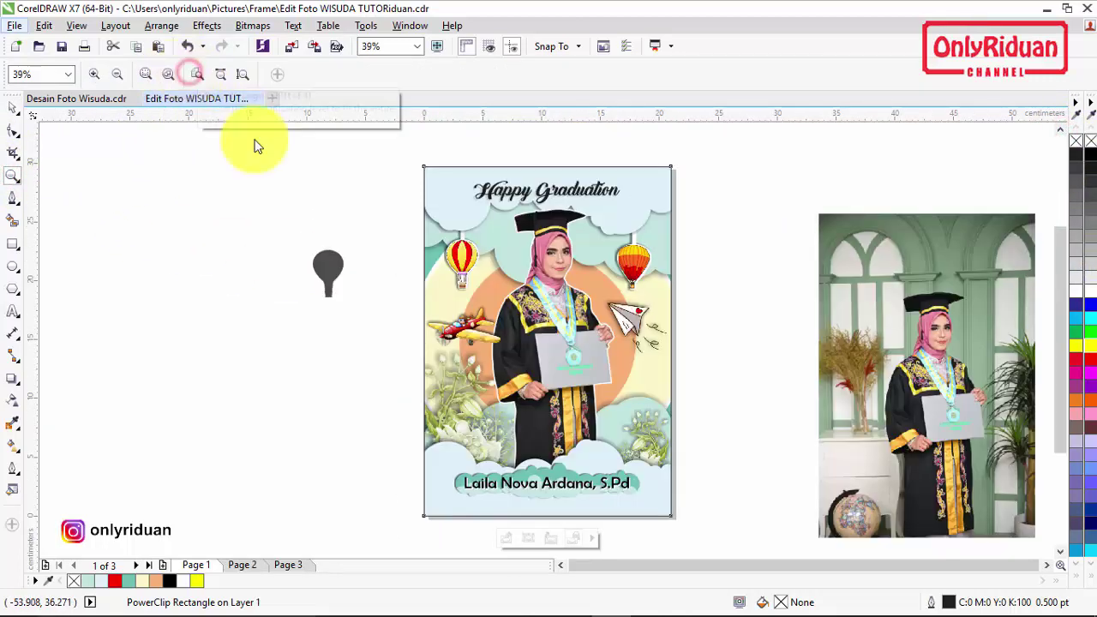
click(13, 107)
click(115, 169)
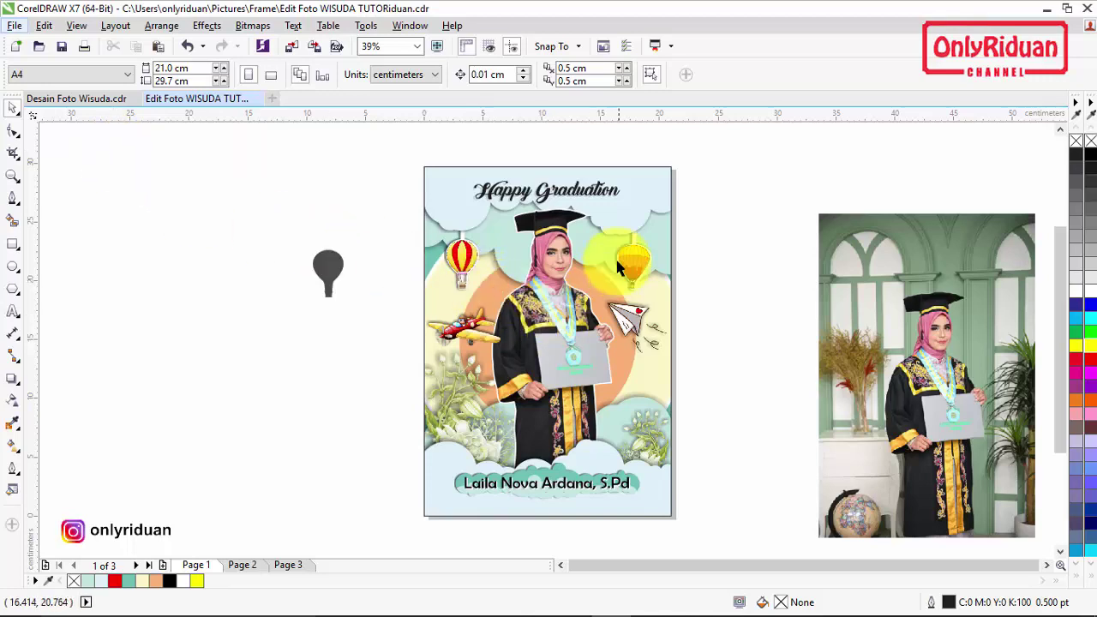
- Switch to Chrome and browse the Pngtree results for "wisuda" to examine the available graduation PNG images
mouse_move(568, 604)
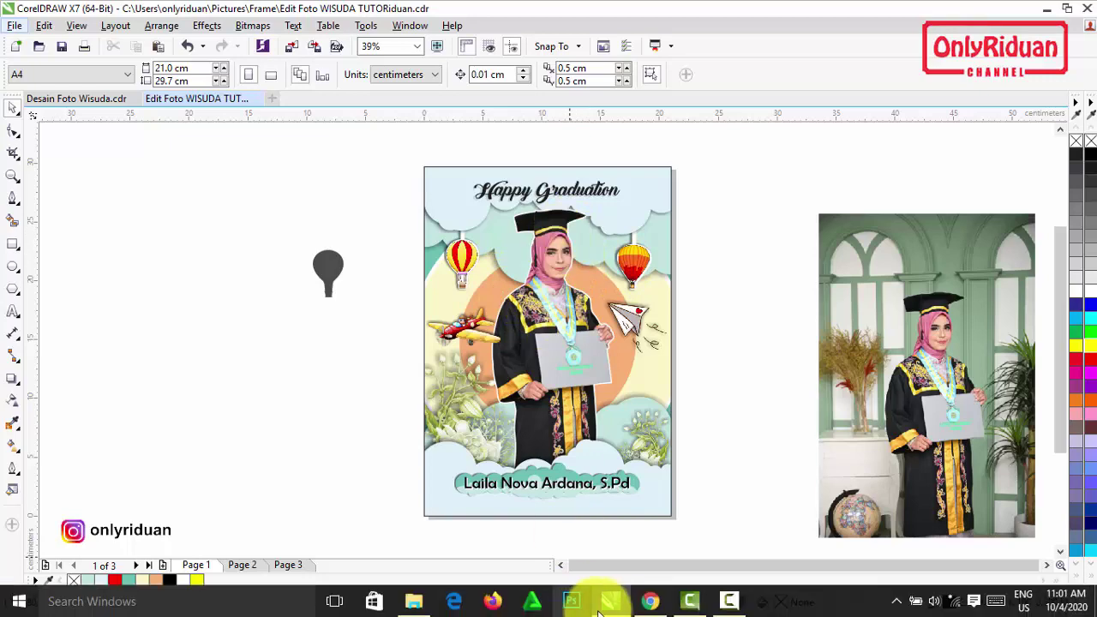
click(651, 601)
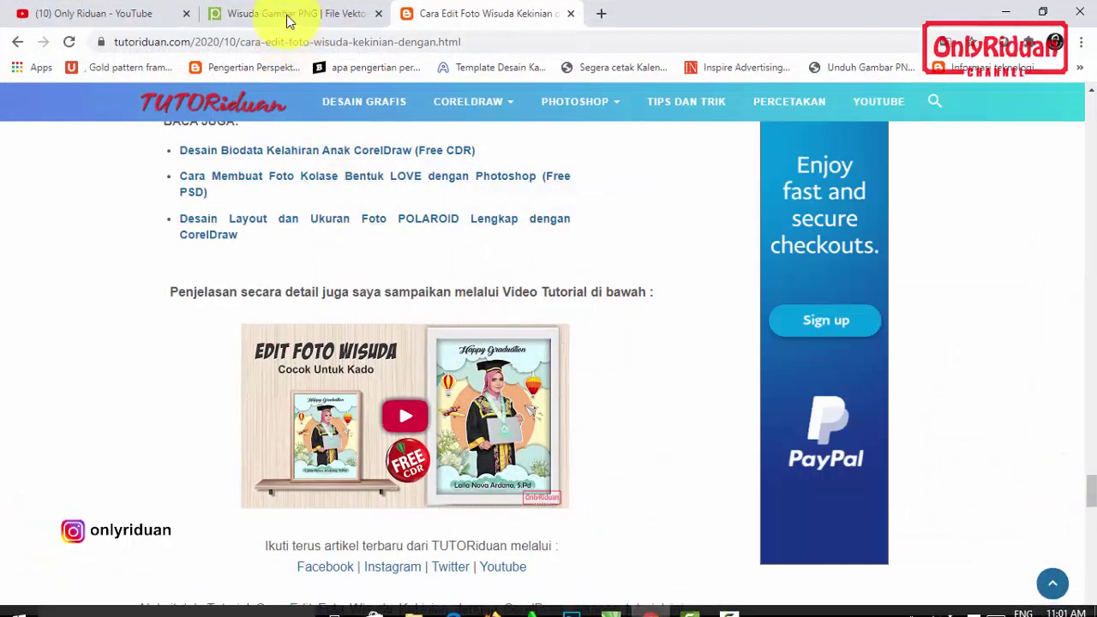
click(291, 16)
mouse_move(378, 210)
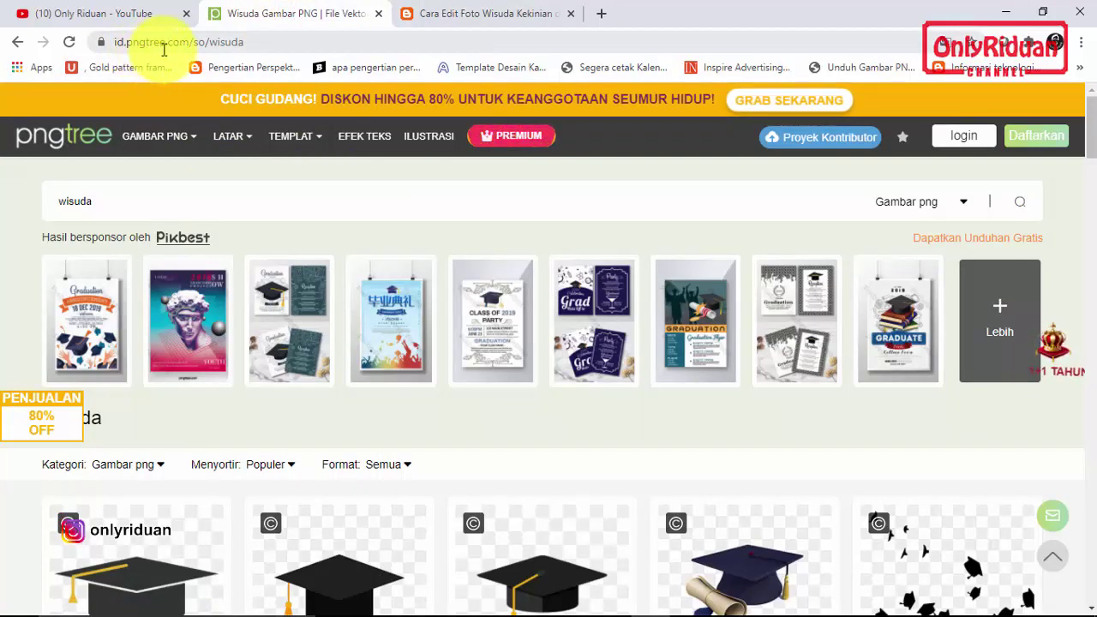
click(98, 200)
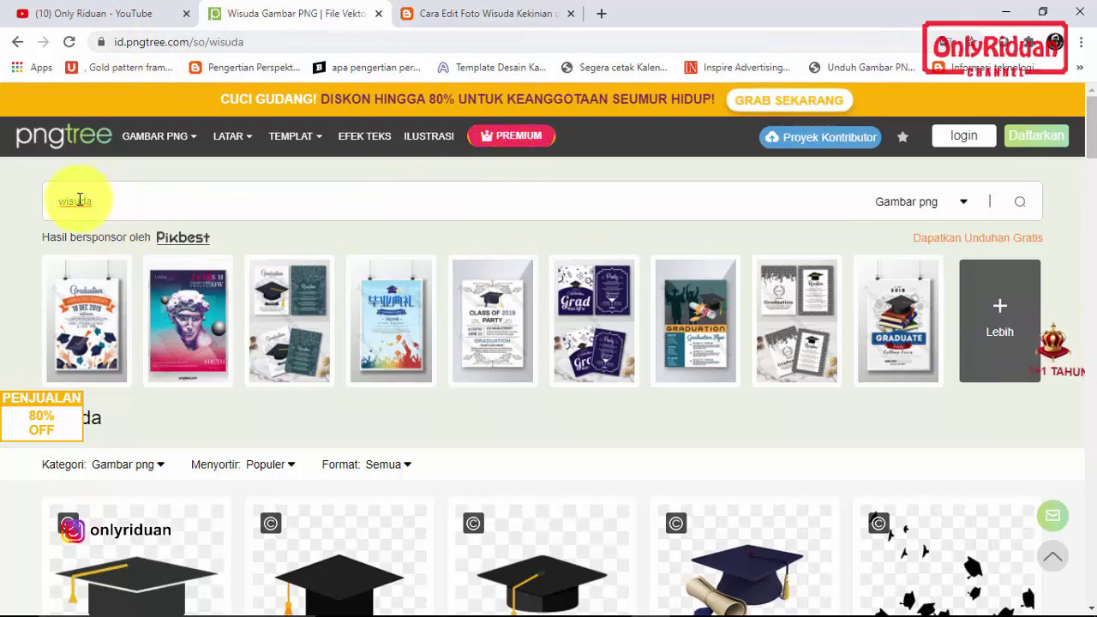
scroll(587, 333, down, 4)
scroll(592, 333, down, 6)
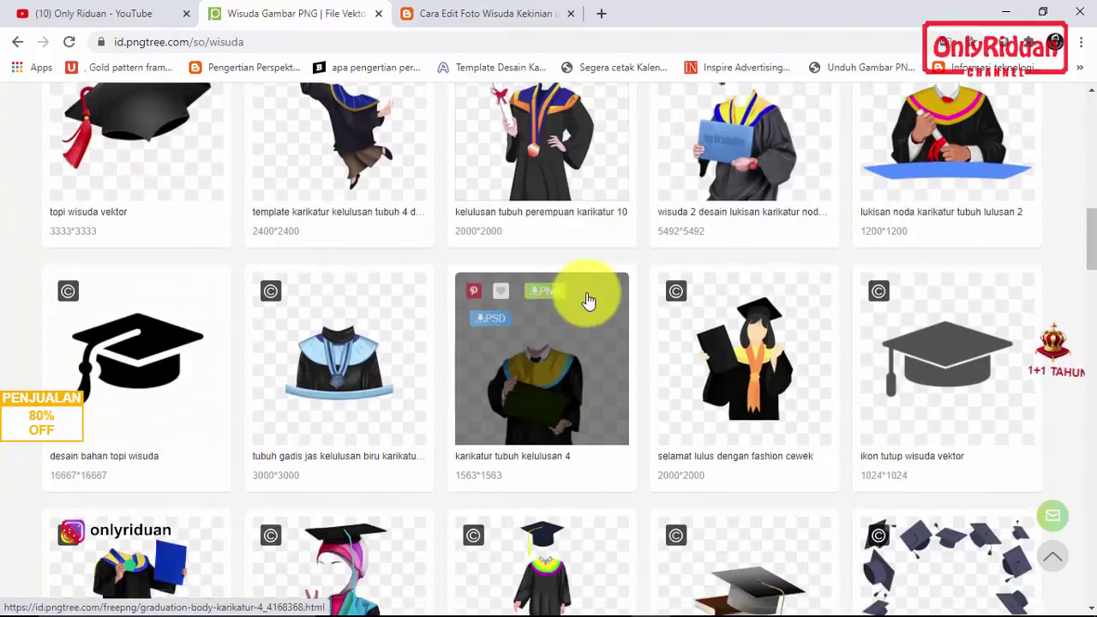
scroll(583, 289, up, 1)
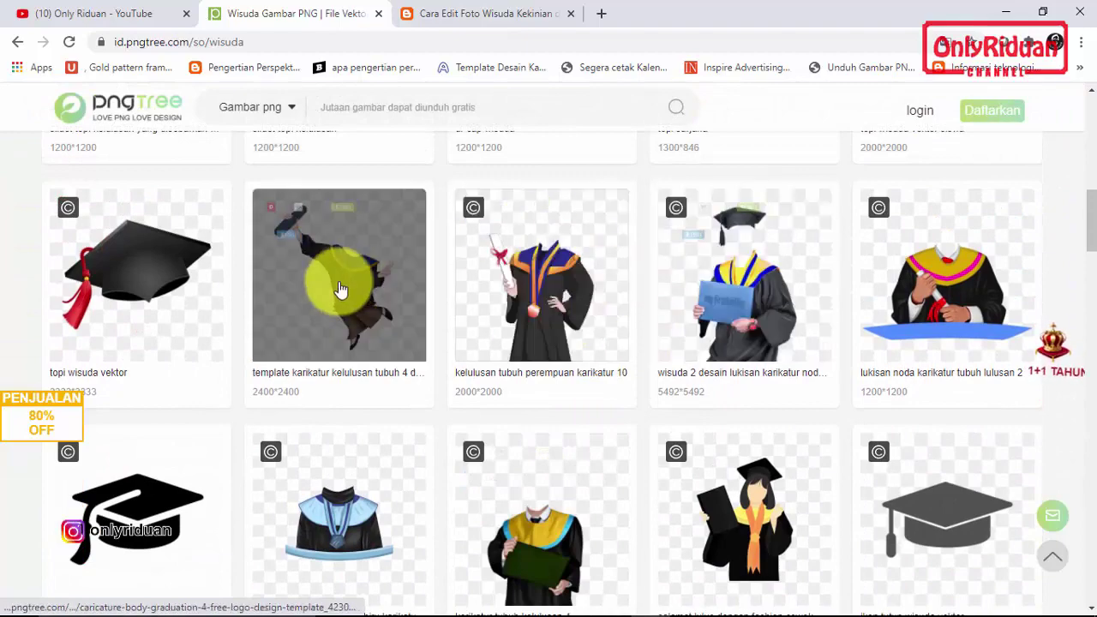
scroll(480, 365, down, 2)
scroll(689, 381, up, 3)
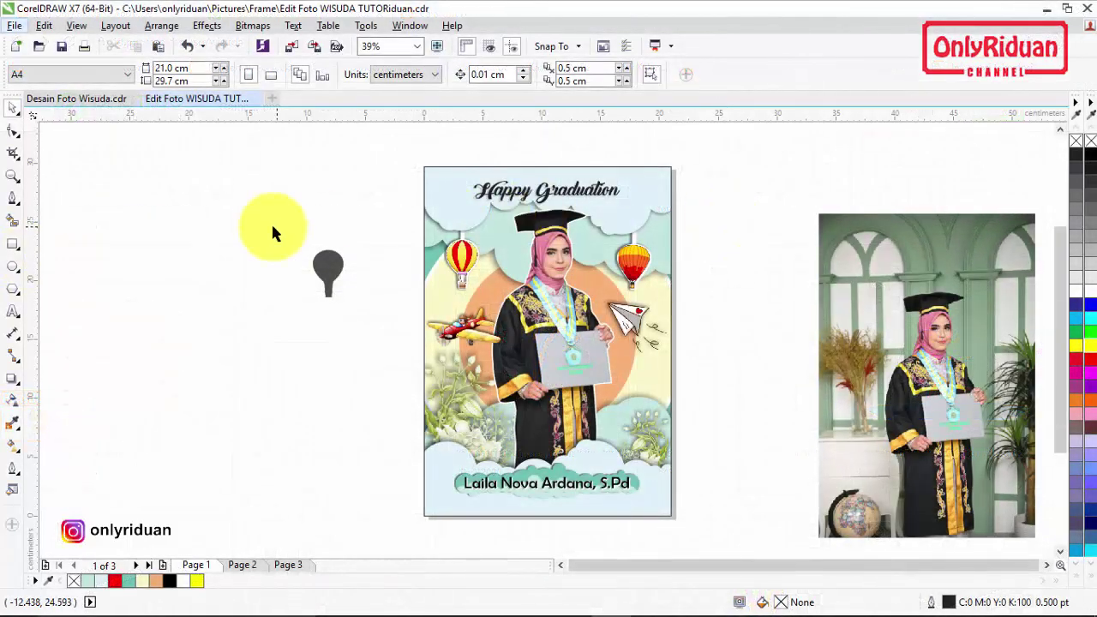
- Delete the spare dark grey balloon silhouette beside the page in the CorelDRAW document
drag(271, 222, 354, 312)
key(Delete)
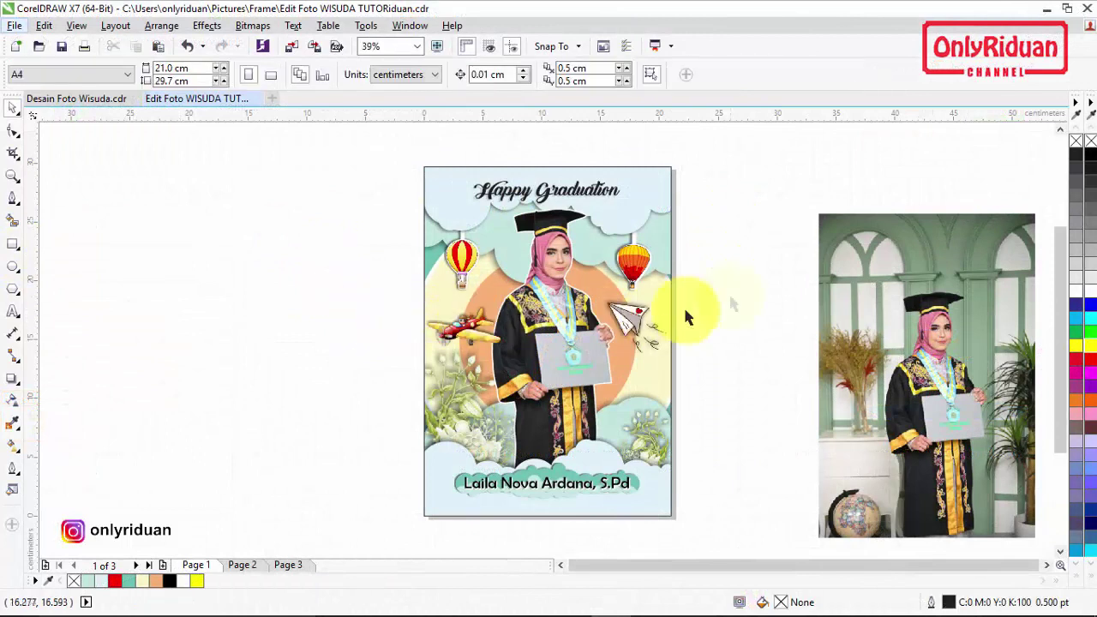